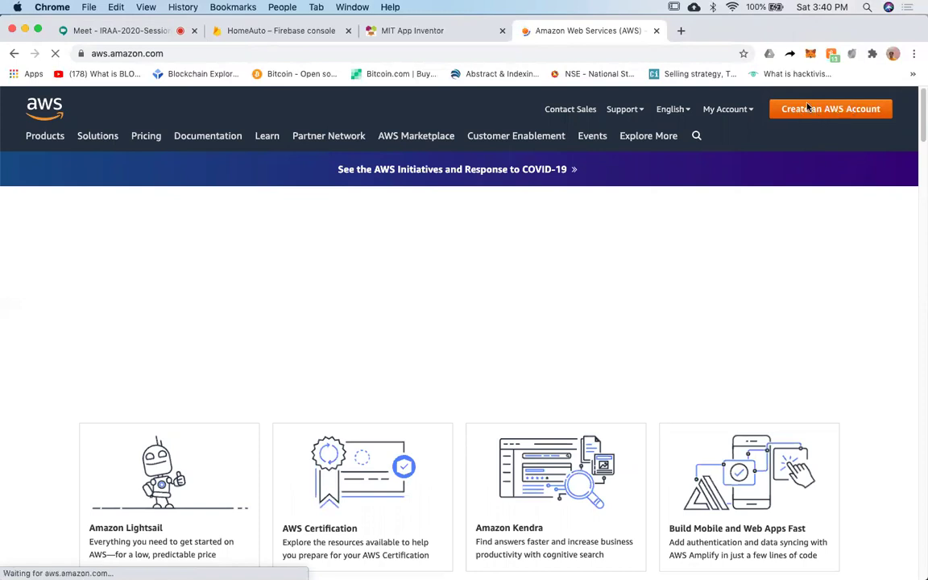
Open and close the My Account menu while the Registration Confirmation page finishes loading.
left_click(729, 112)
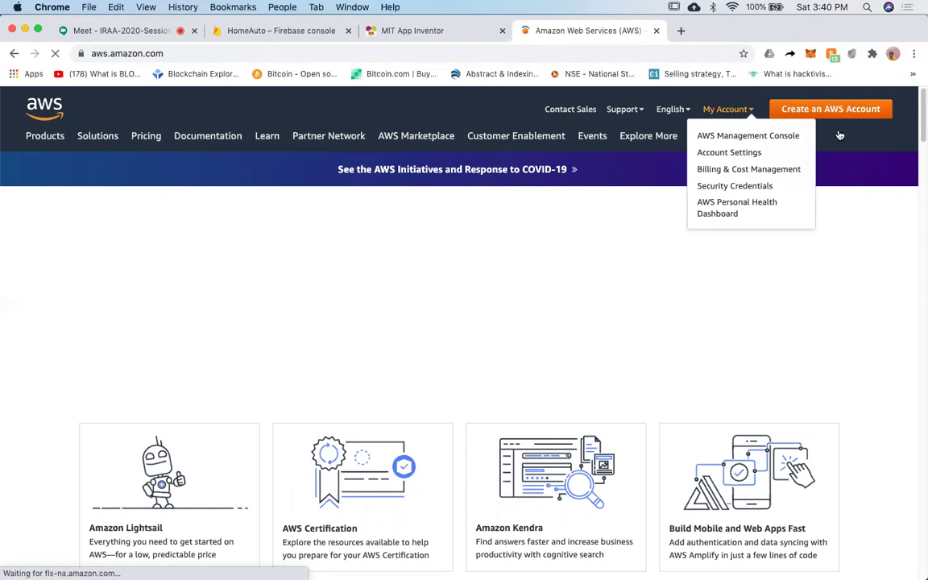
left_click(716, 103)
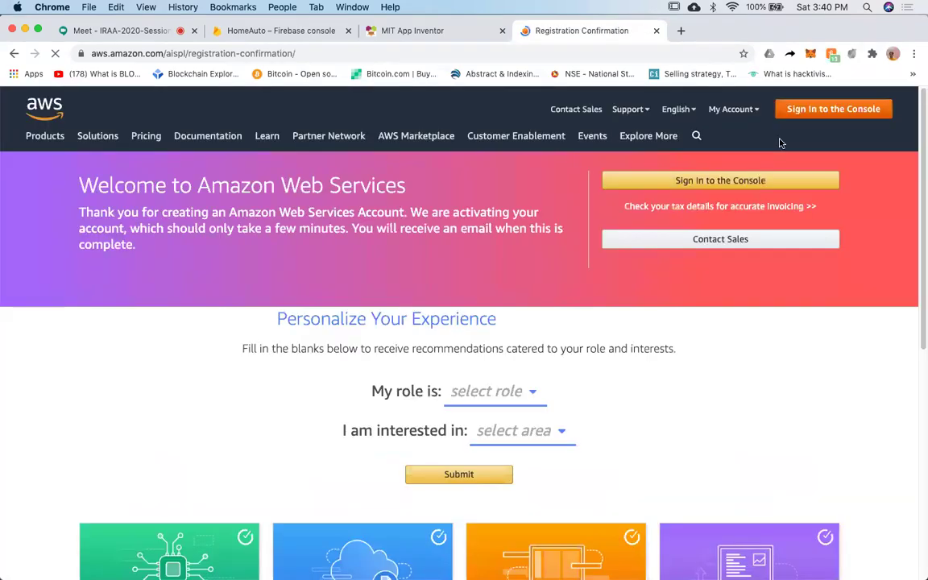
Sign in to the console and reach the home page listing EC2 under recently visited services.
left_click(844, 113)
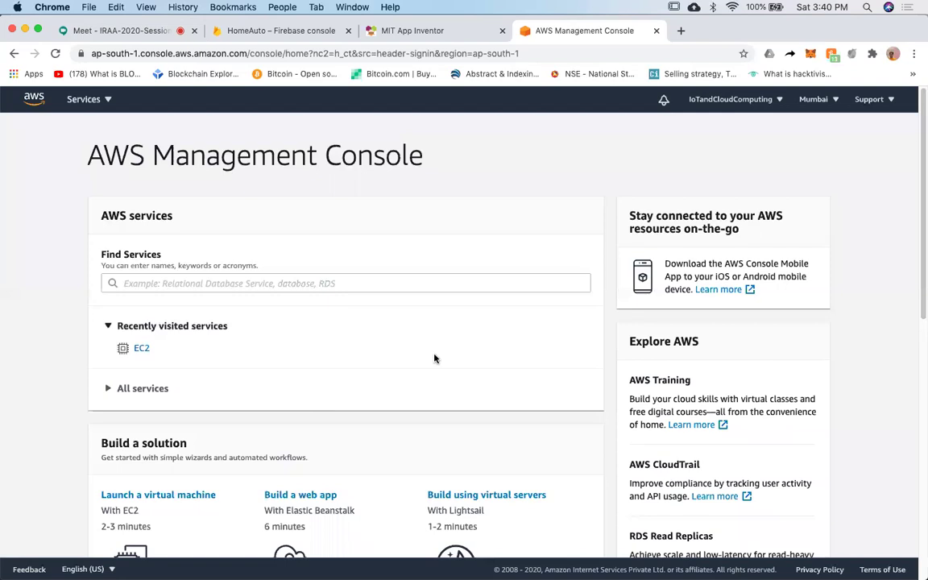
scroll(426, 352, "up", 5)
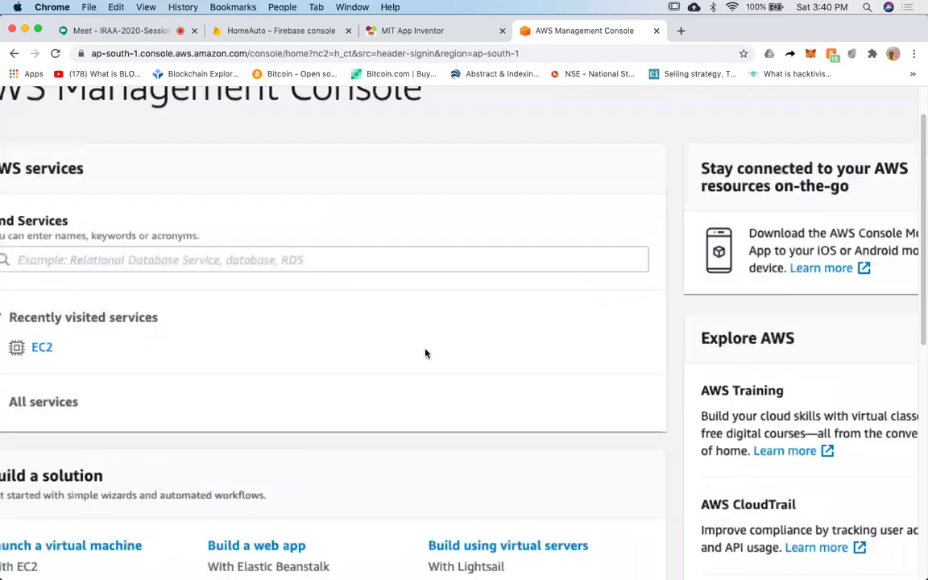
scroll(426, 352, "down", 5)
scroll(424, 352, "up", 3)
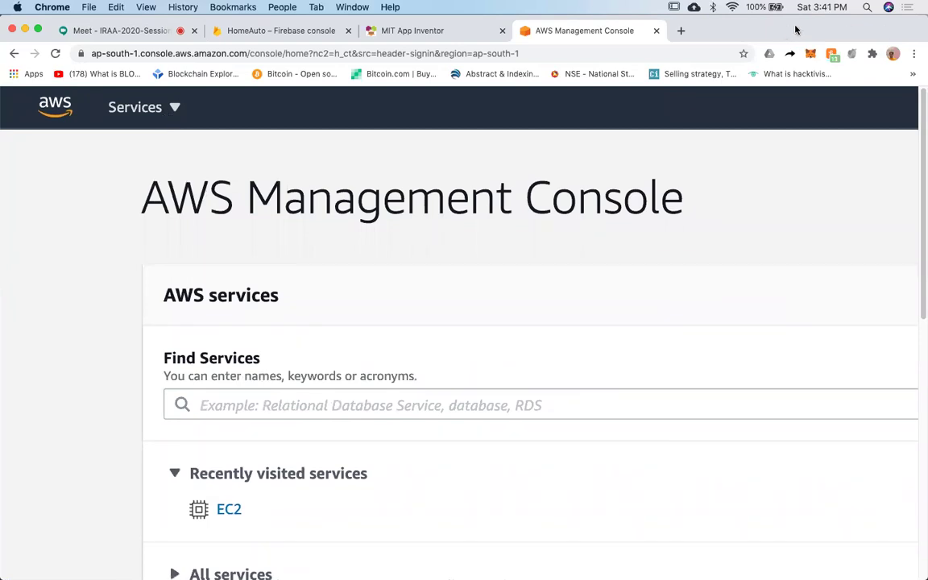
Browse the Services menu's All services list, ending on the Compute group with EC2.
left_click(171, 110)
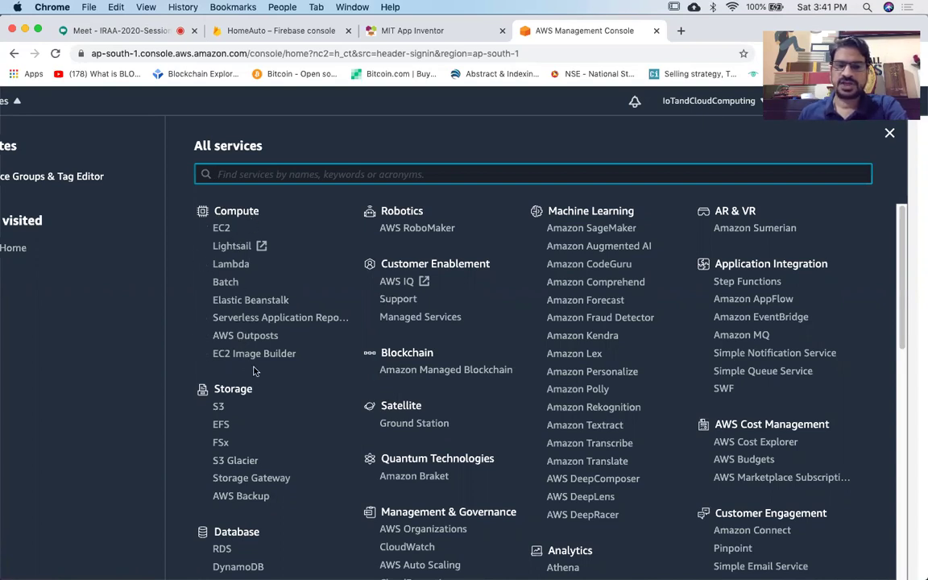
scroll(248, 298, "down", 3)
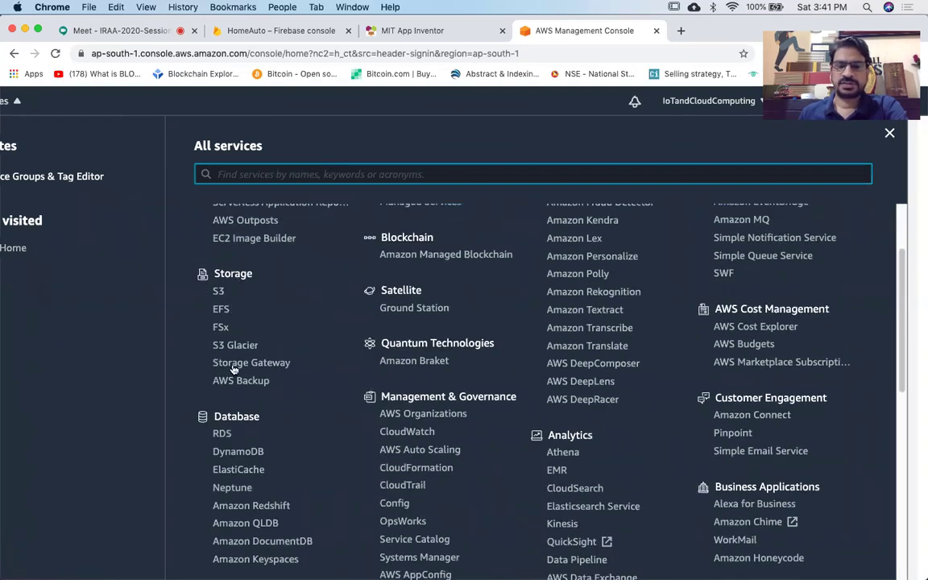
scroll(290, 390, "down", 2)
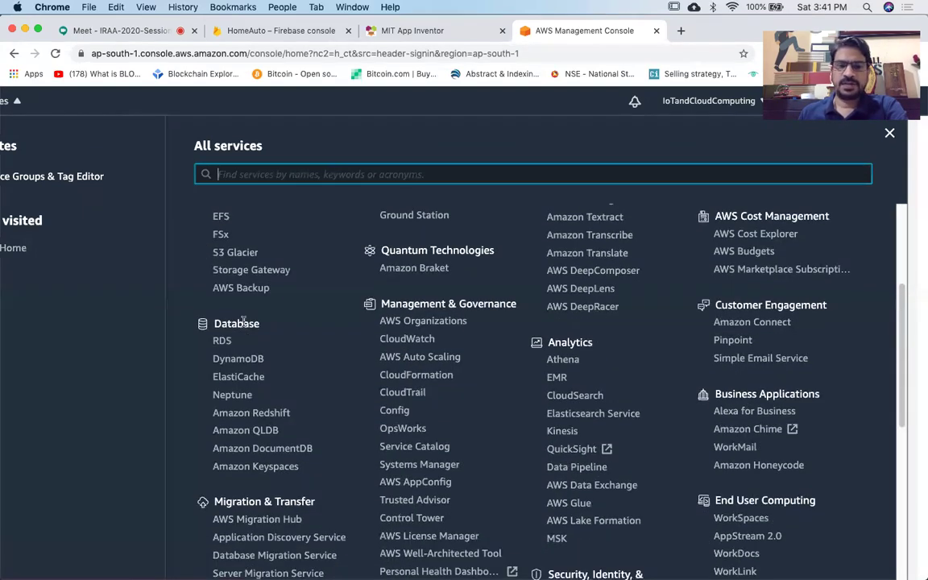
scroll(269, 471, "down", 4)
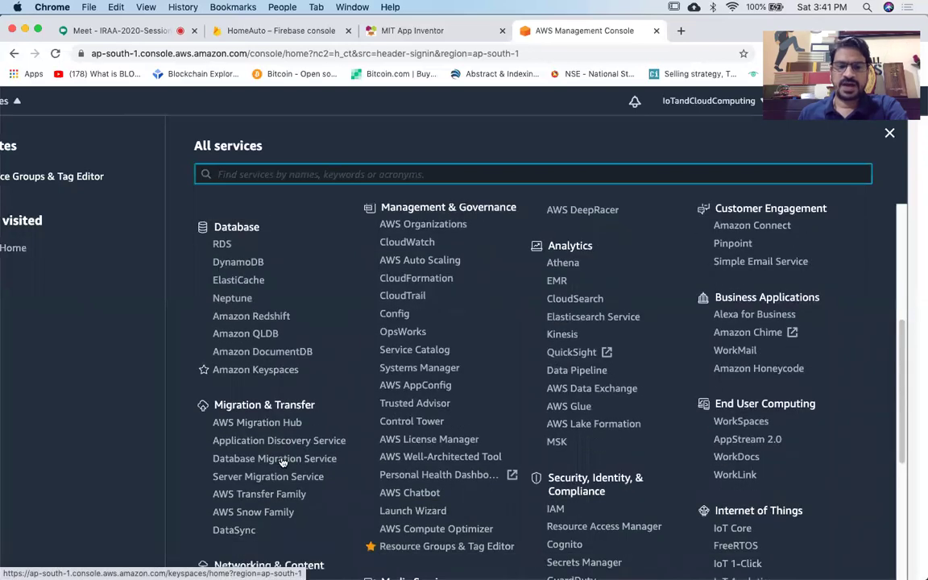
scroll(311, 483, "down", 3)
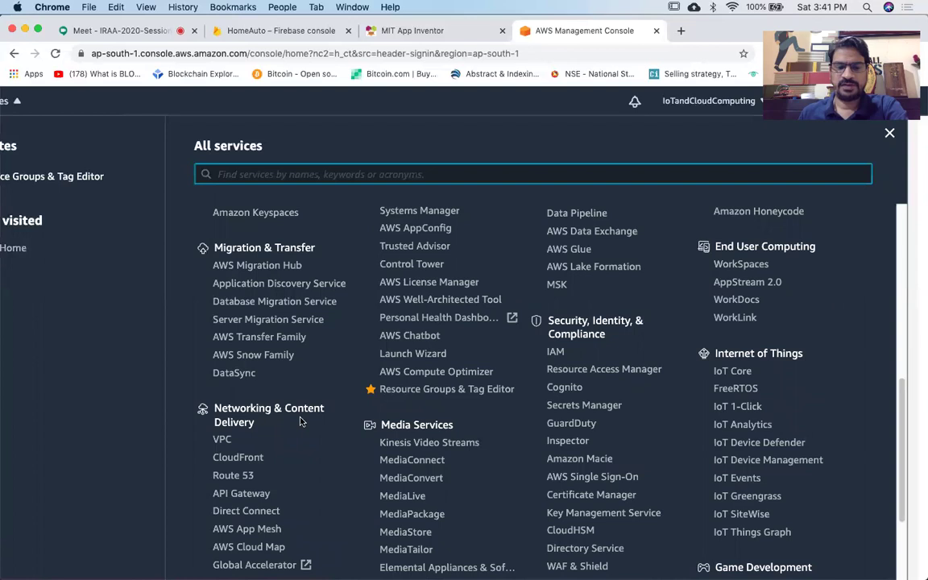
scroll(301, 420, "down", 5)
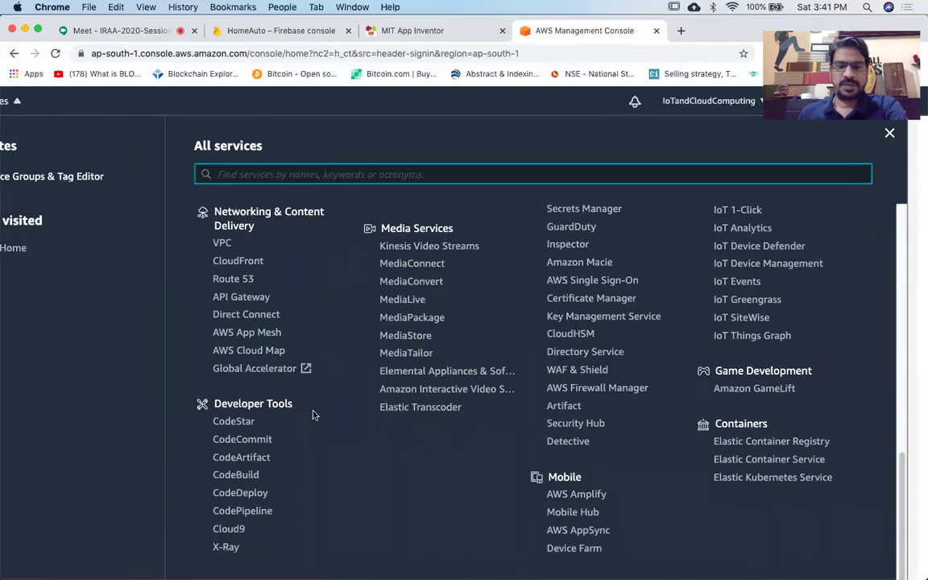
scroll(314, 414, "left", 2)
scroll(314, 414, "up", 5)
scroll(314, 414, "up", 10)
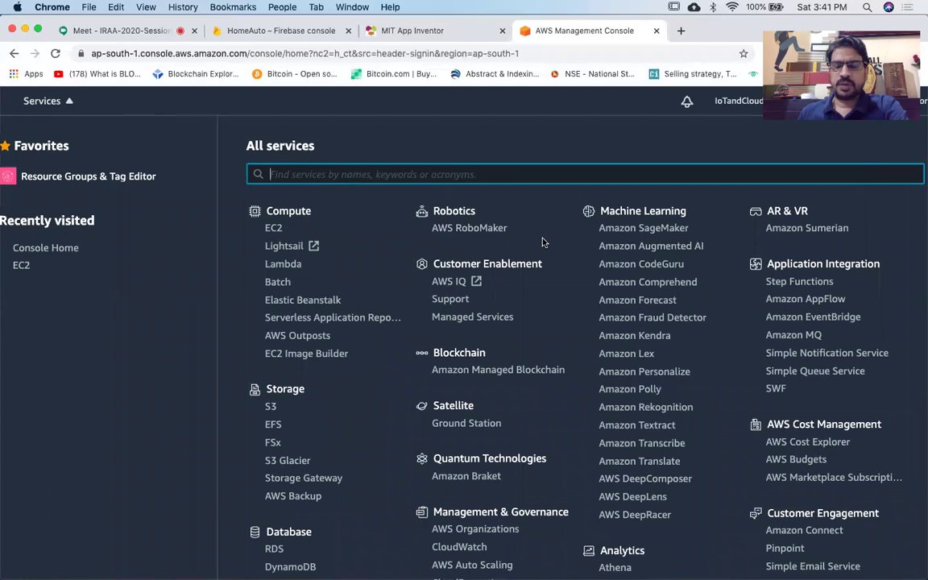
scroll(552, 298, "down", 2)
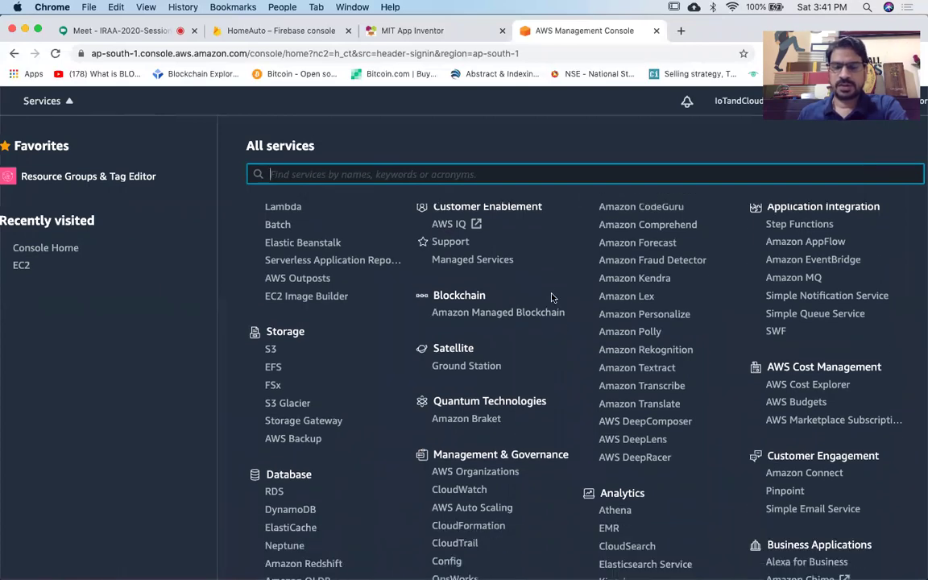
scroll(552, 298, "down", 1)
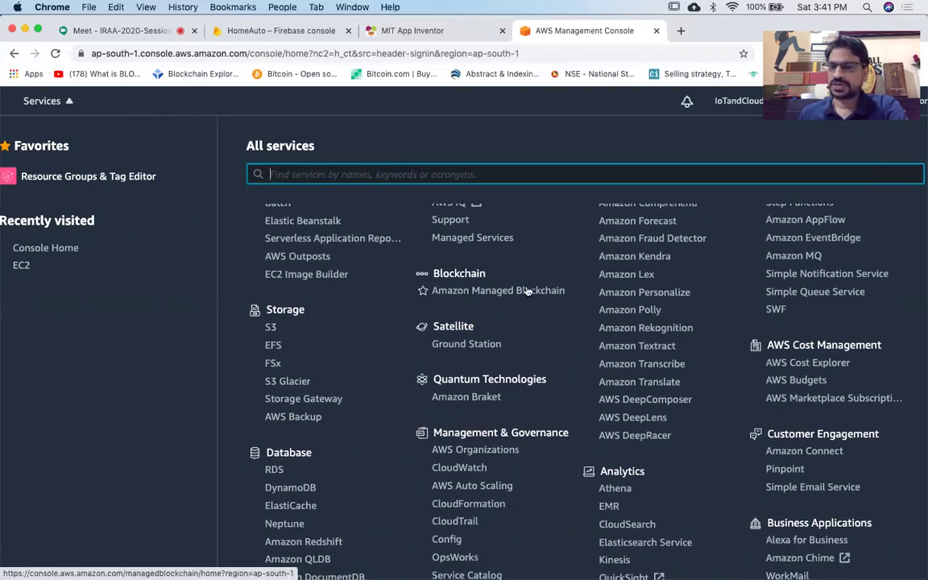
scroll(529, 312, "down", 1)
scroll(533, 316, "down", 2)
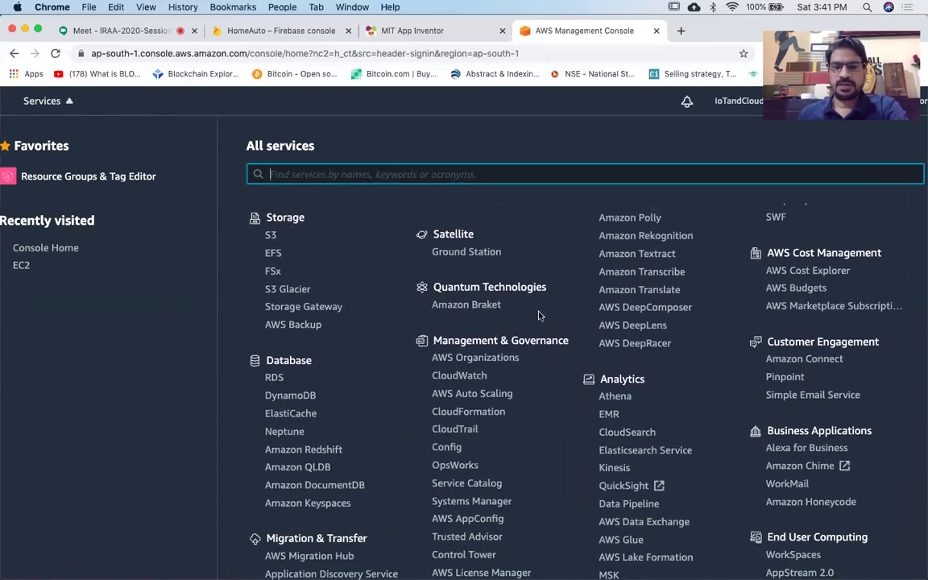
scroll(541, 315, "down", 2)
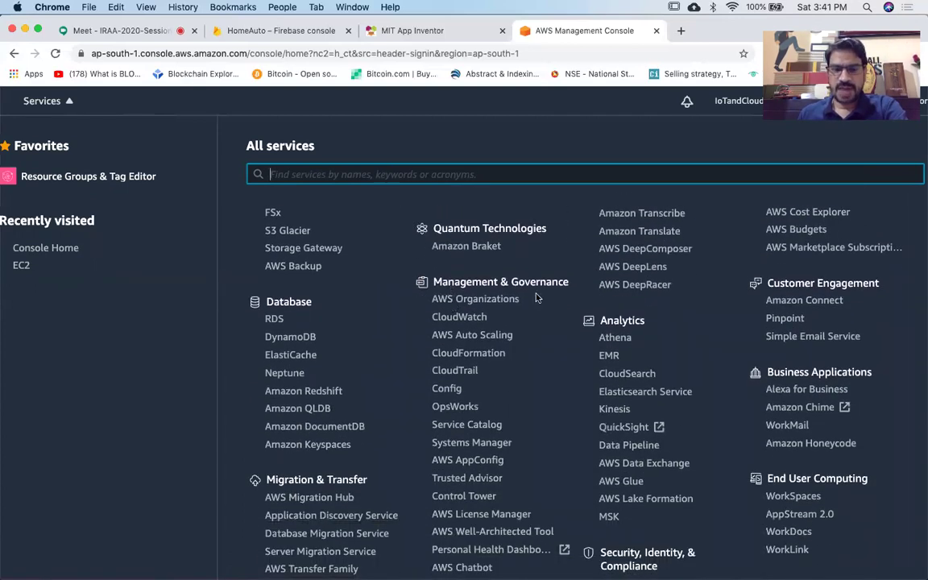
scroll(552, 349, "down", 10)
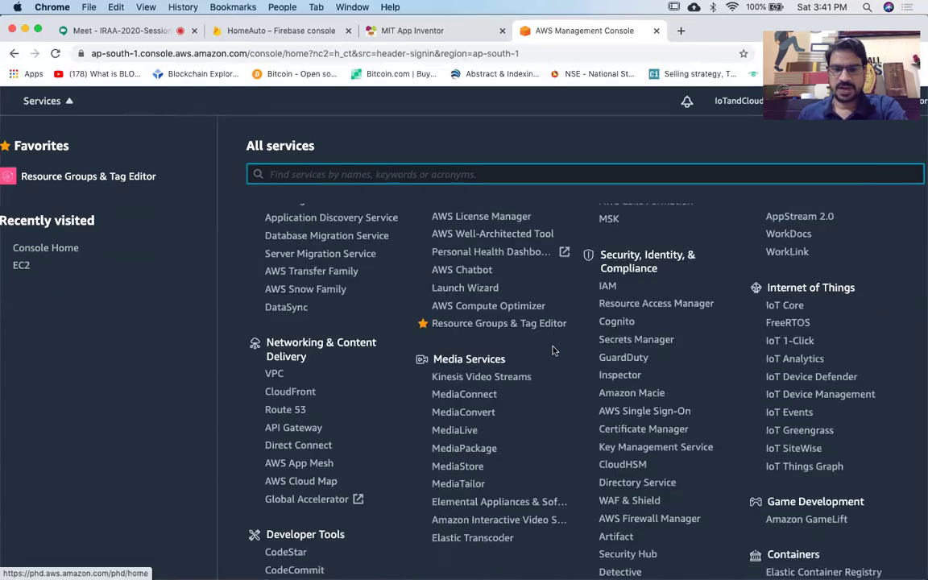
scroll(552, 354, "right", 2)
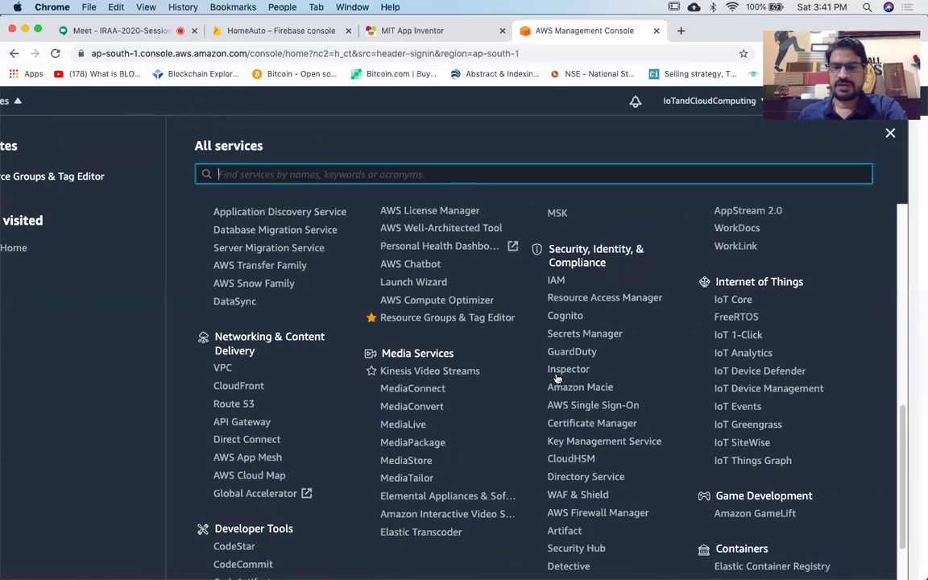
scroll(556, 377, "up", 15)
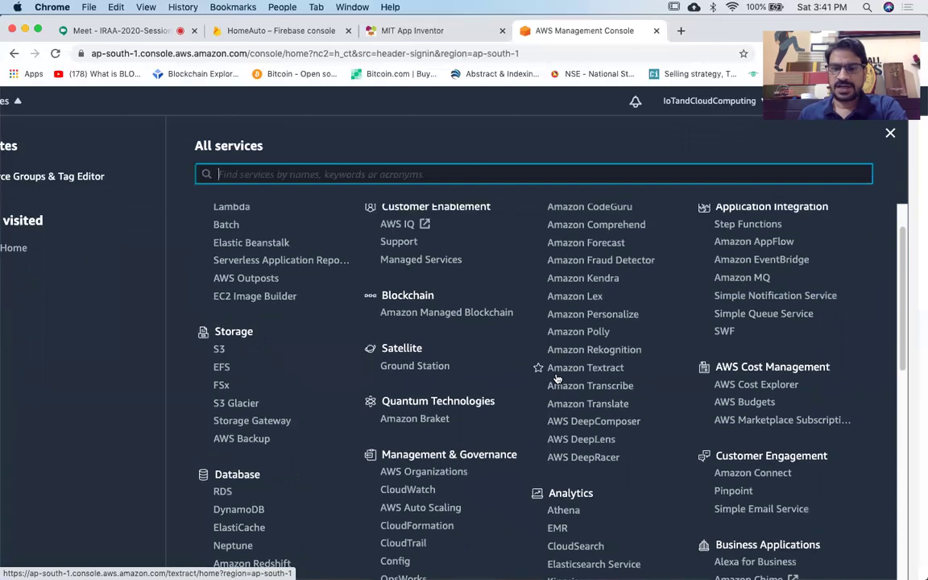
scroll(555, 376, "down", 4)
scroll(640, 483, "up", 2)
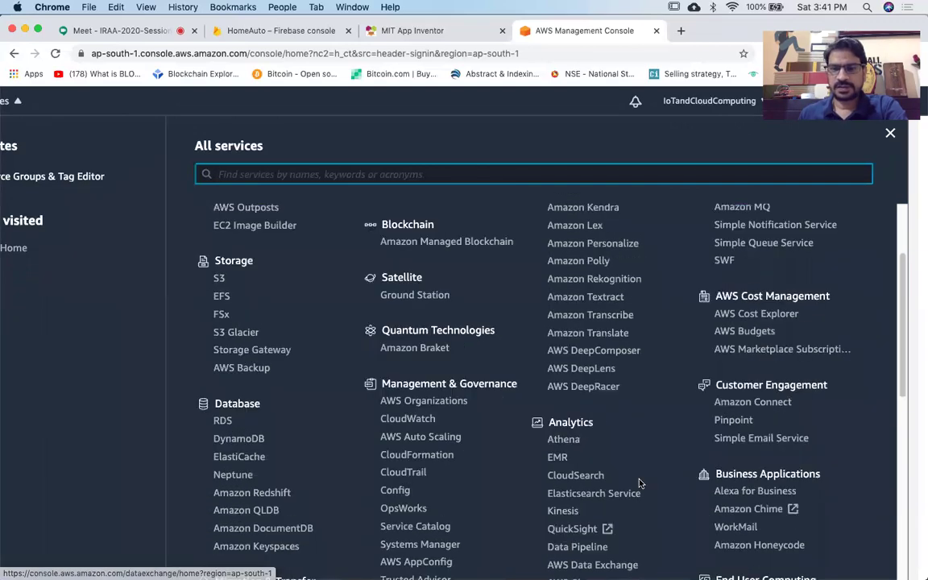
scroll(640, 483, "up", 4)
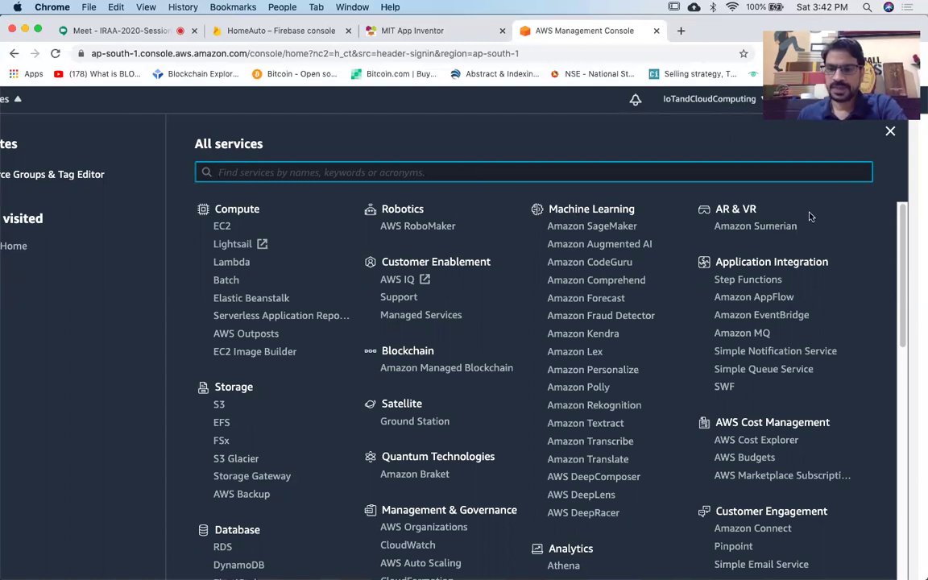
scroll(810, 216, "down", 3)
scroll(810, 216, "down", 5)
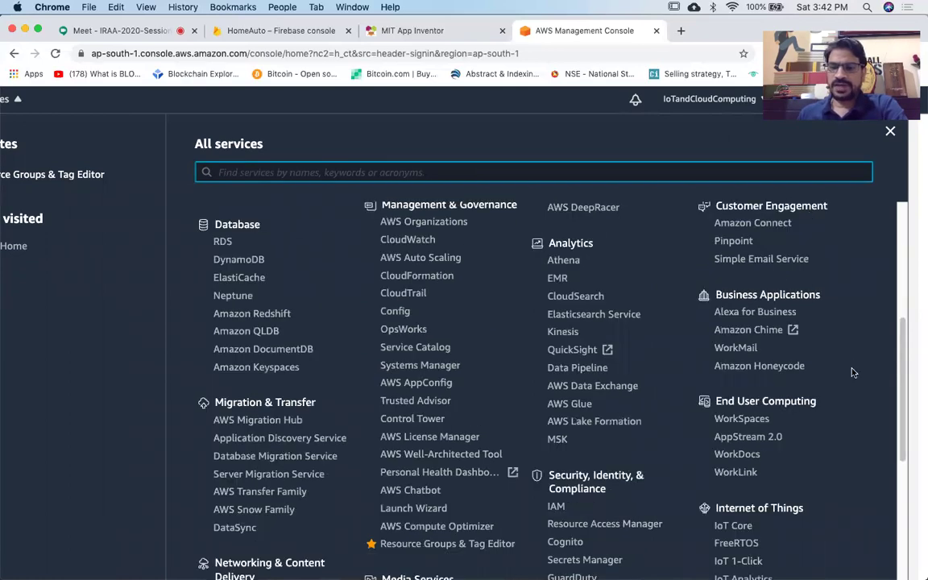
scroll(766, 330, "down", 4)
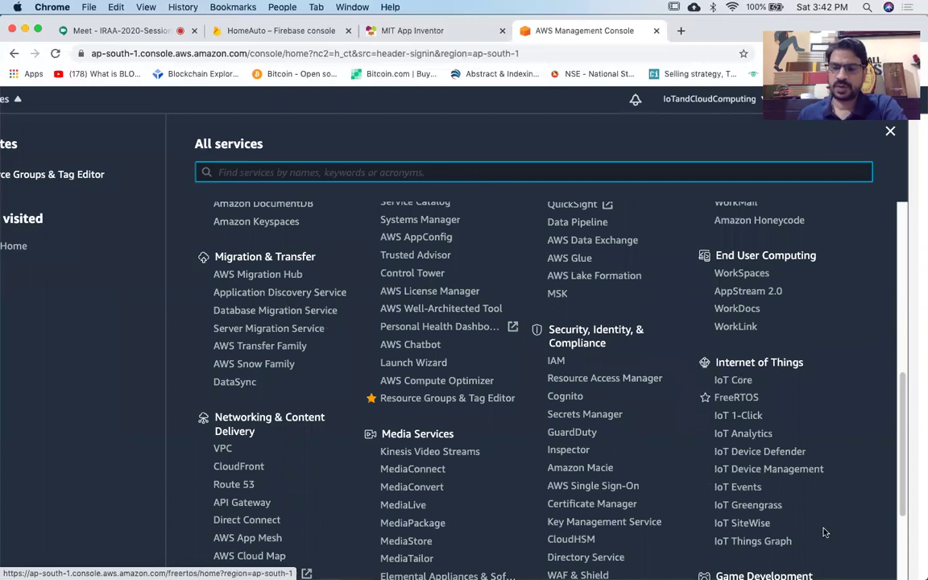
scroll(823, 531, "down", 4)
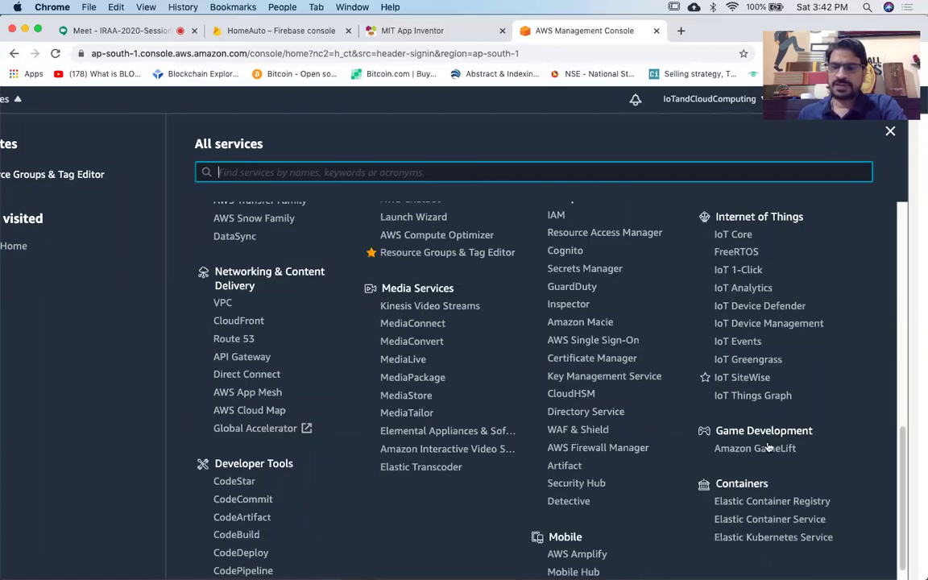
scroll(806, 403, "down", 2)
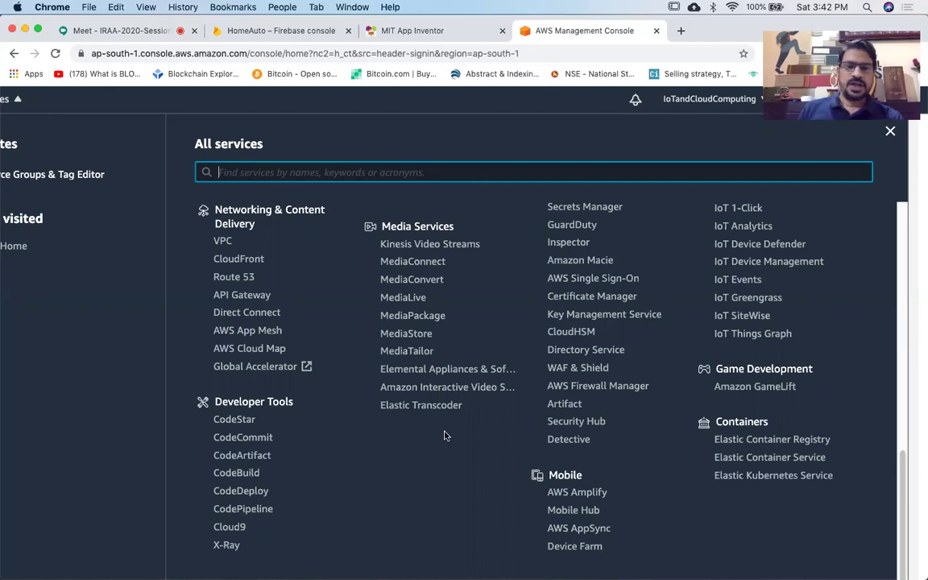
scroll(444, 436, "left", 3)
scroll(444, 436, "up", 10)
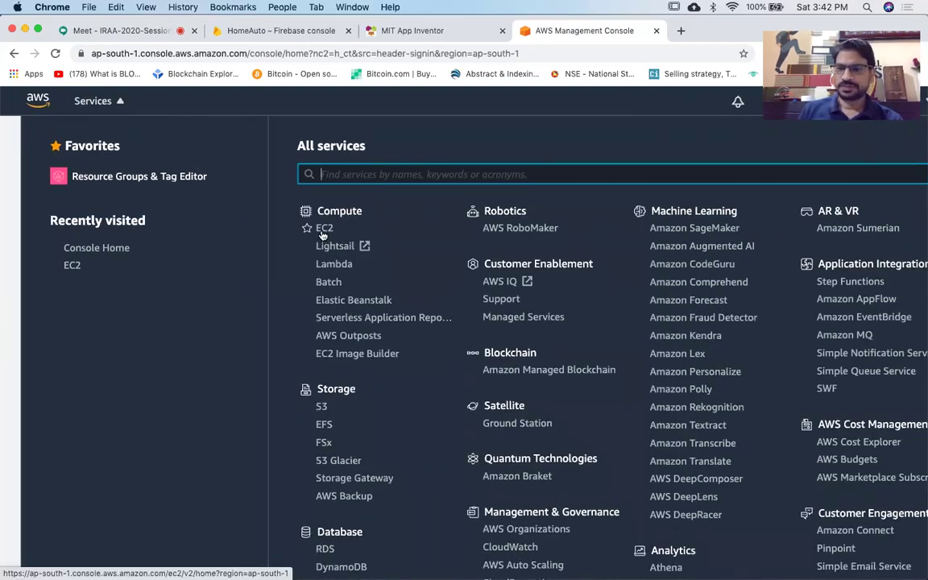
scroll(326, 237, "up", 5)
scroll(328, 239, "up", 4)
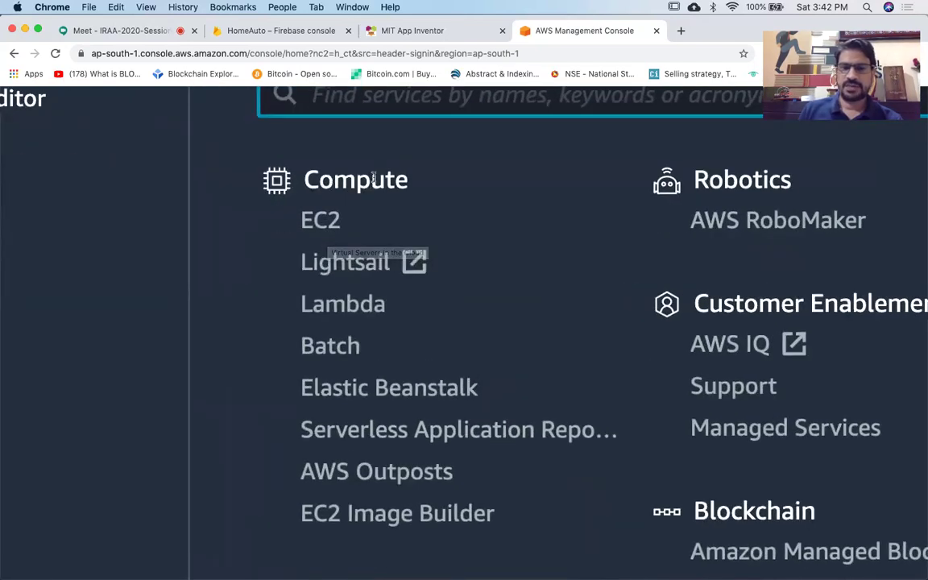
left_click(320, 230)
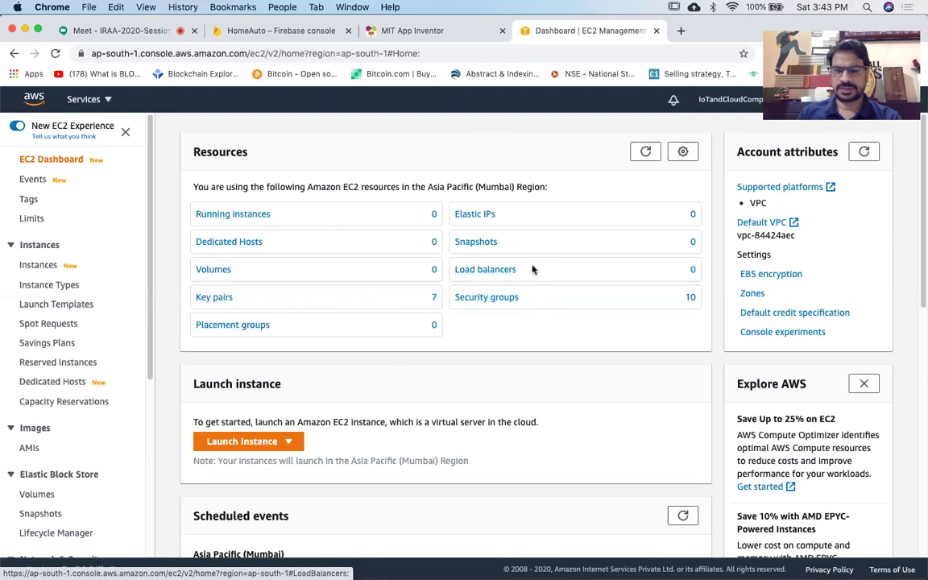
scroll(506, 284, "down", 1)
scroll(506, 284, "down", 5)
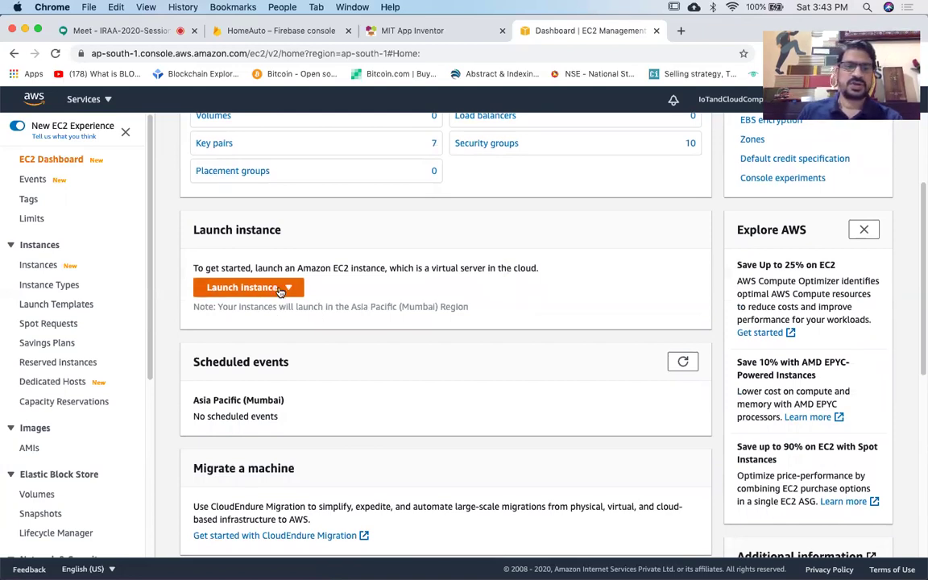
scroll(280, 291, "up", 3)
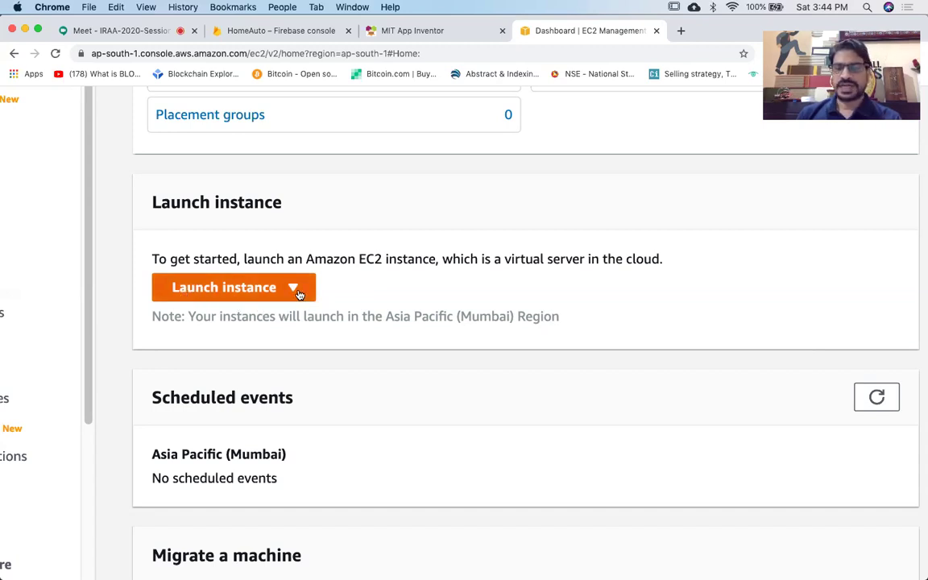
Choose Launch instance from the EC2 Dashboard dropdown to reach the Choose an AMI step.
left_click(297, 291)
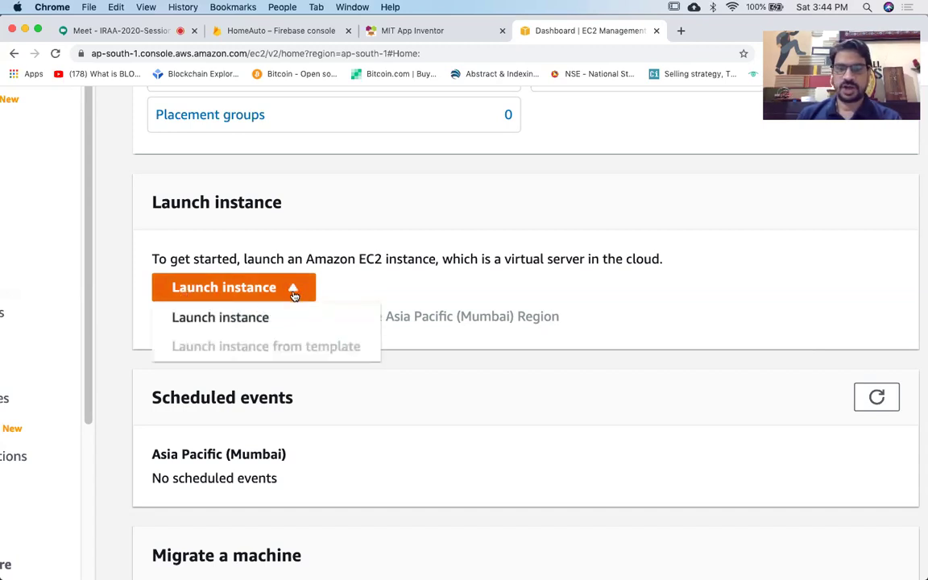
left_click(239, 318)
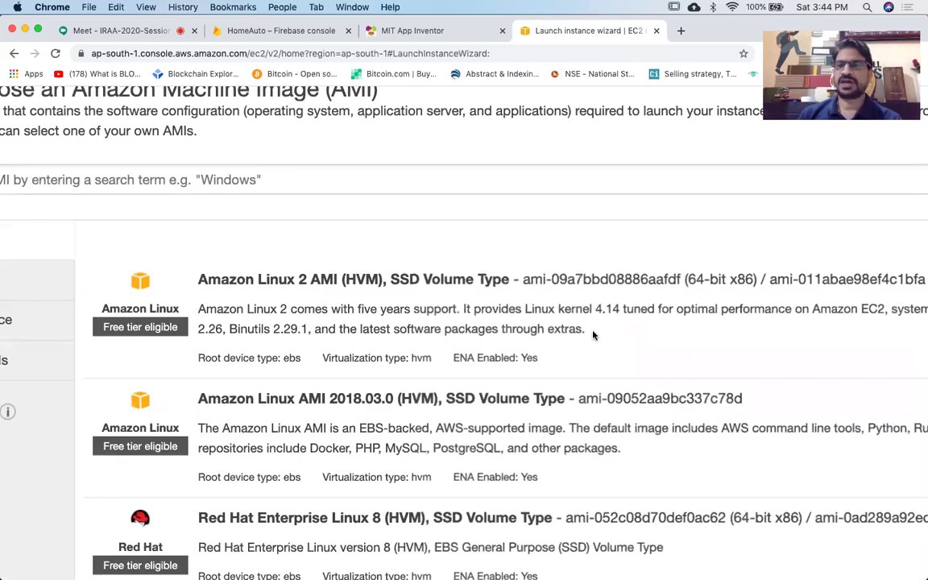
scroll(593, 335, "down", 5)
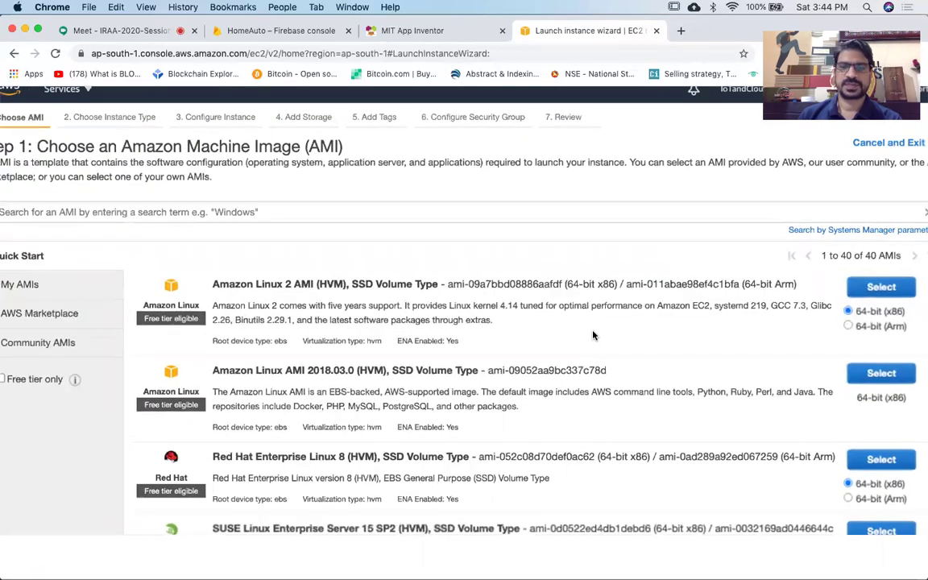
scroll(593, 335, "up", 2)
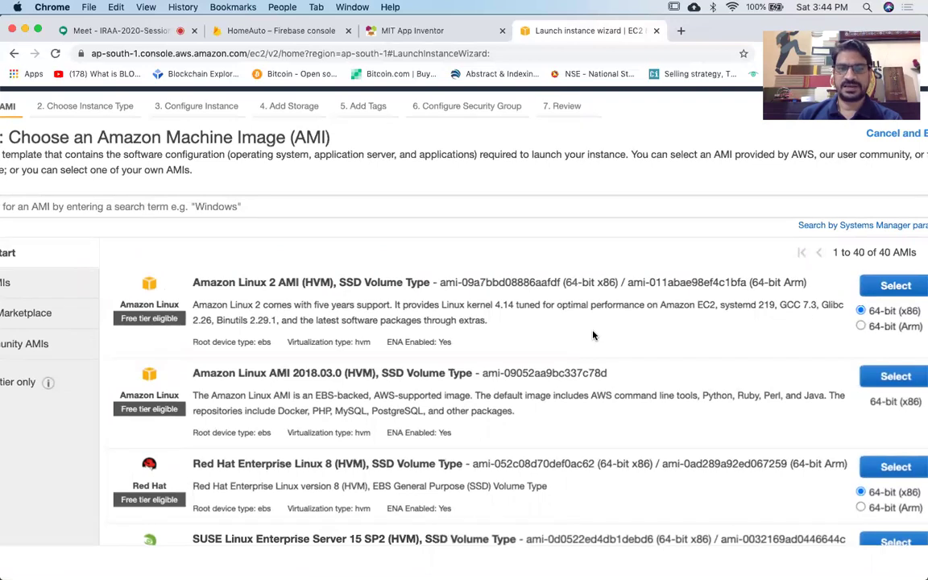
scroll(593, 335, "up", 2)
scroll(593, 335, "left", 2)
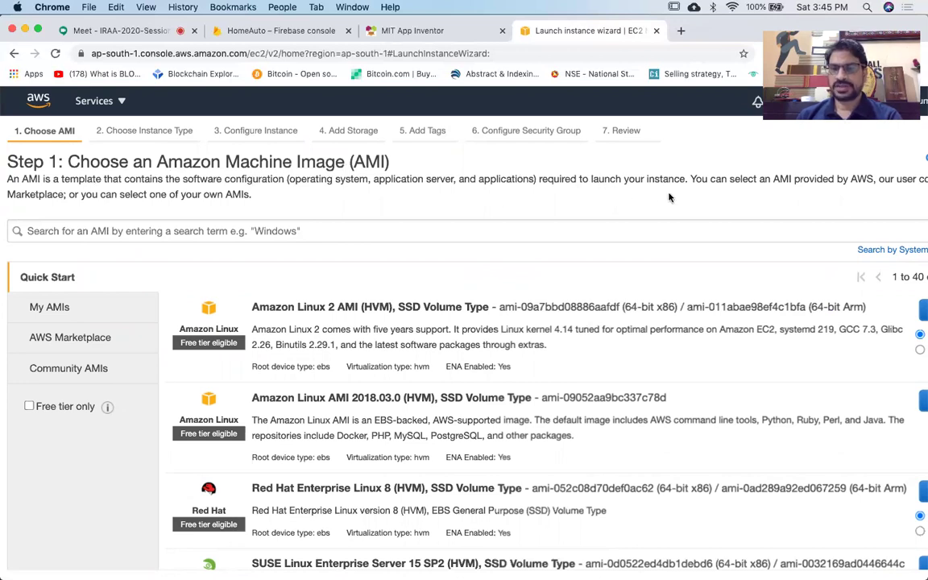
scroll(668, 198, "right", 5)
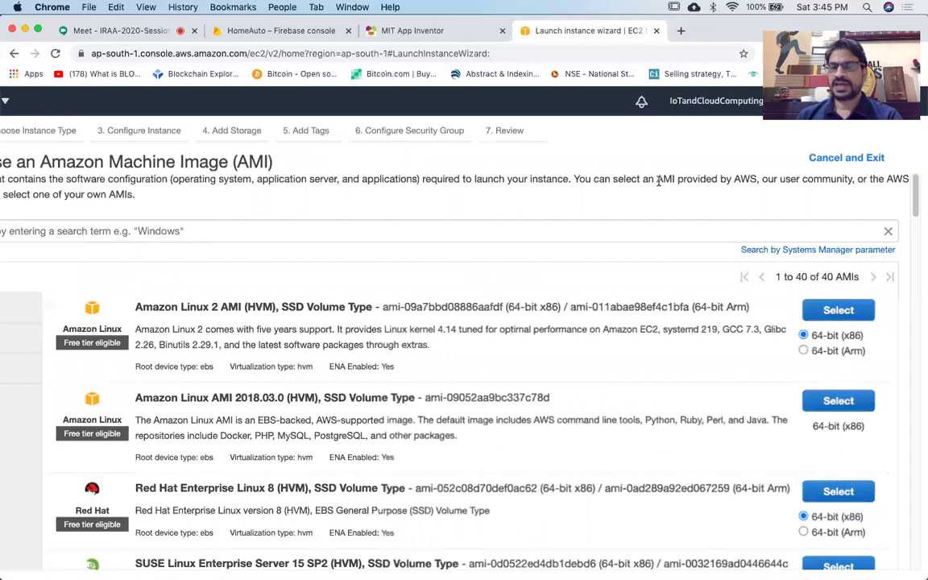
scroll(746, 196, "right", 1)
scroll(748, 198, "left", 1)
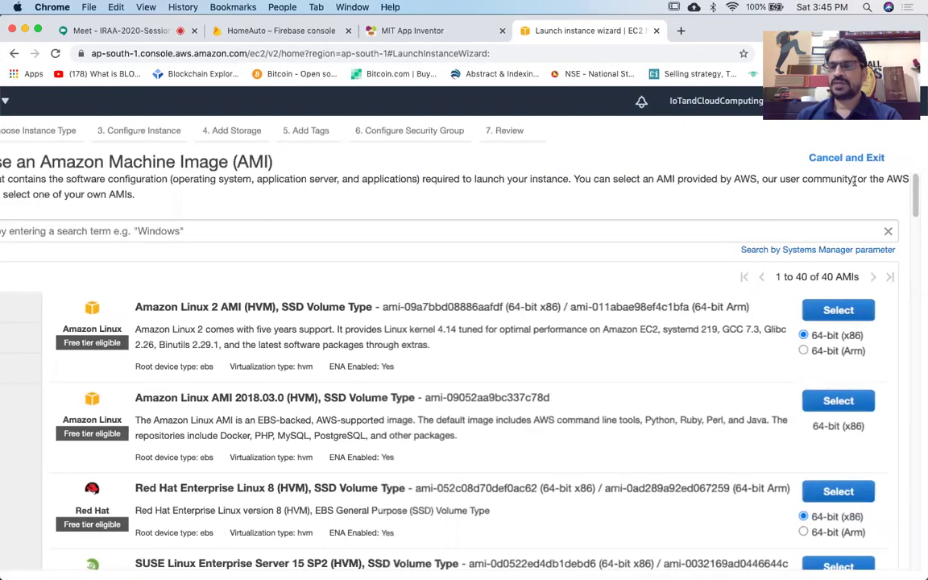
scroll(729, 200, "left", 5)
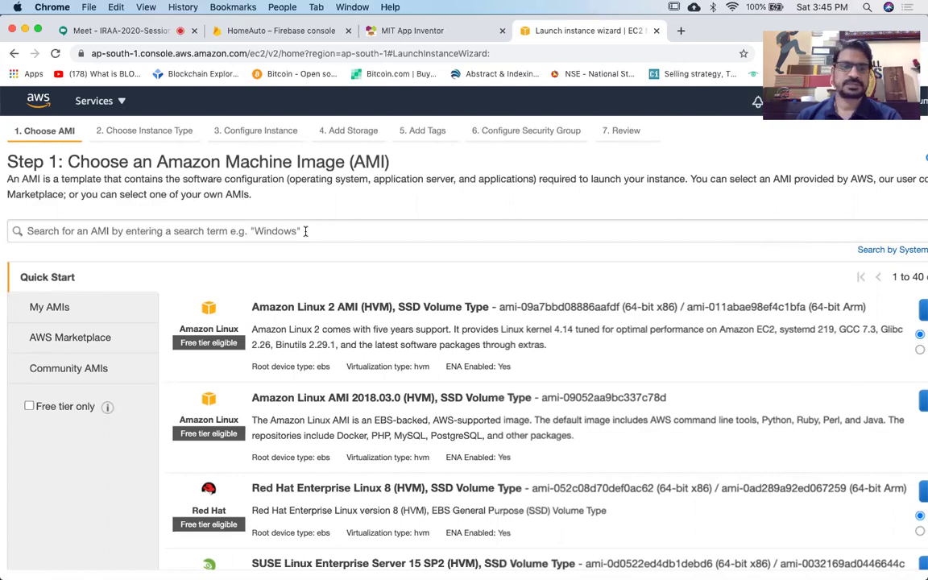
scroll(318, 236, "down", 2)
scroll(318, 236, "down", 3)
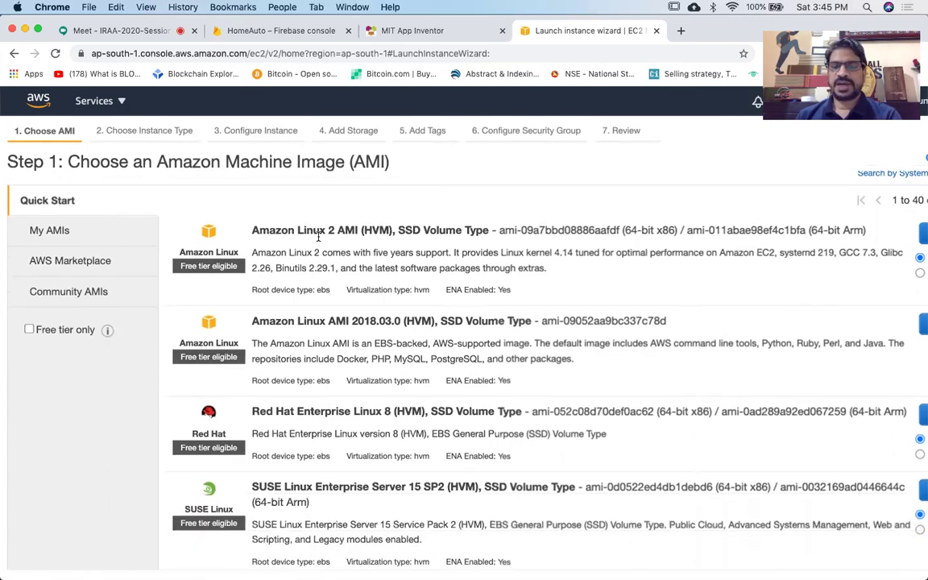
scroll(318, 236, "down", 2)
scroll(318, 236, "up", 6)
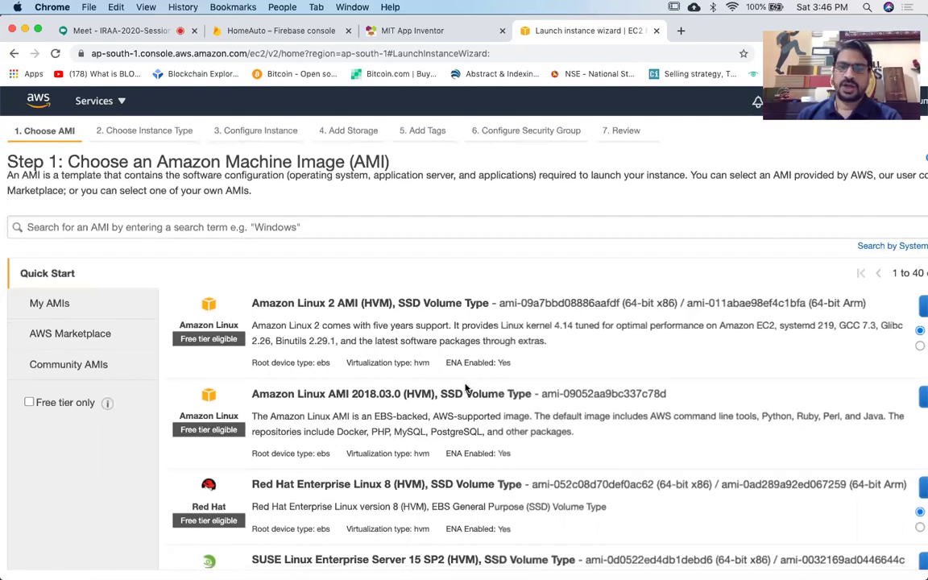
scroll(465, 388, "down", 2)
scroll(466, 389, "down", 5)
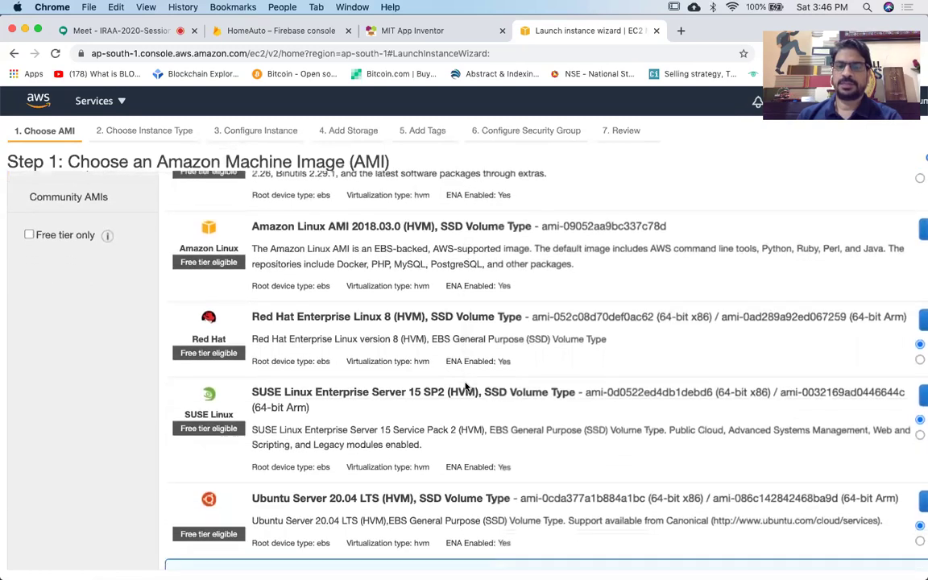
scroll(465, 386, "down", 2)
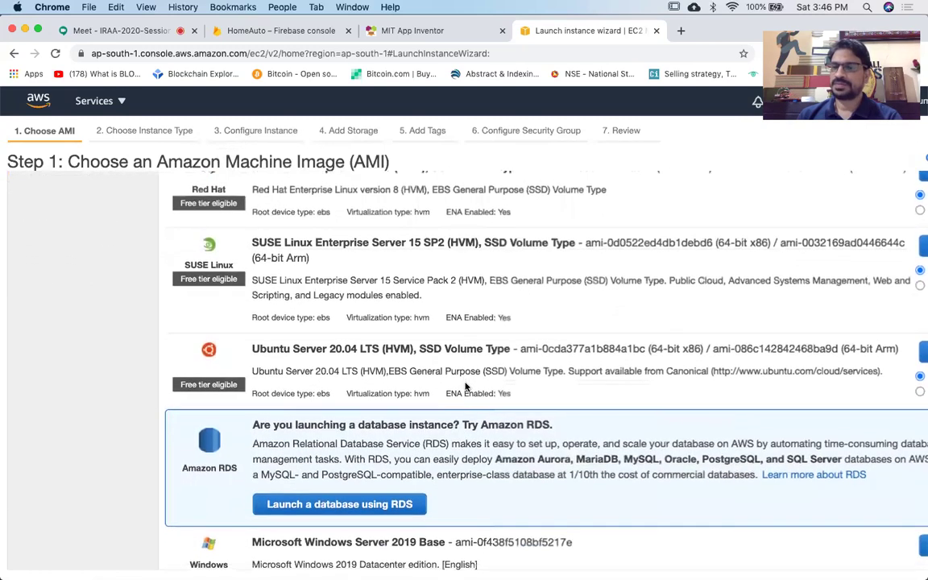
scroll(466, 386, "down", 13)
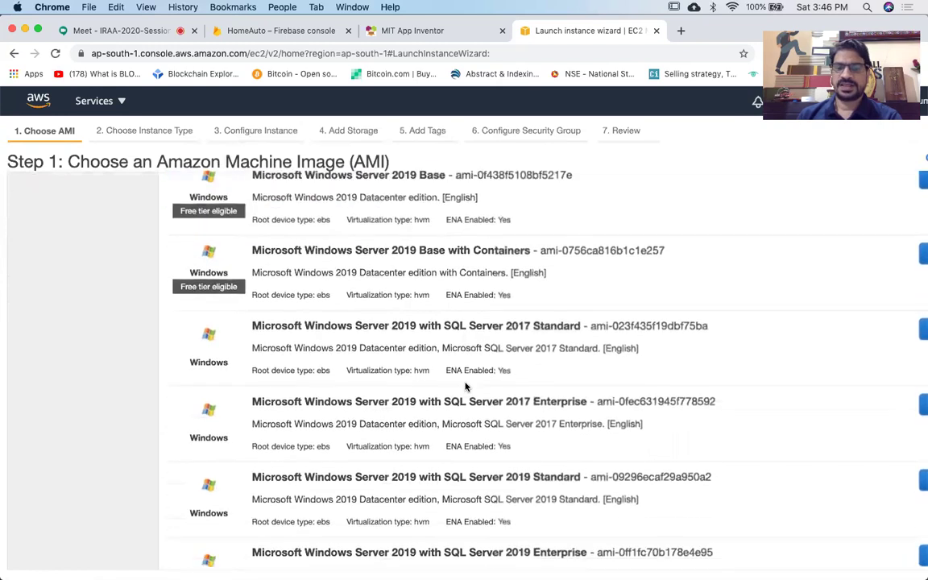
scroll(466, 386, "up", 16)
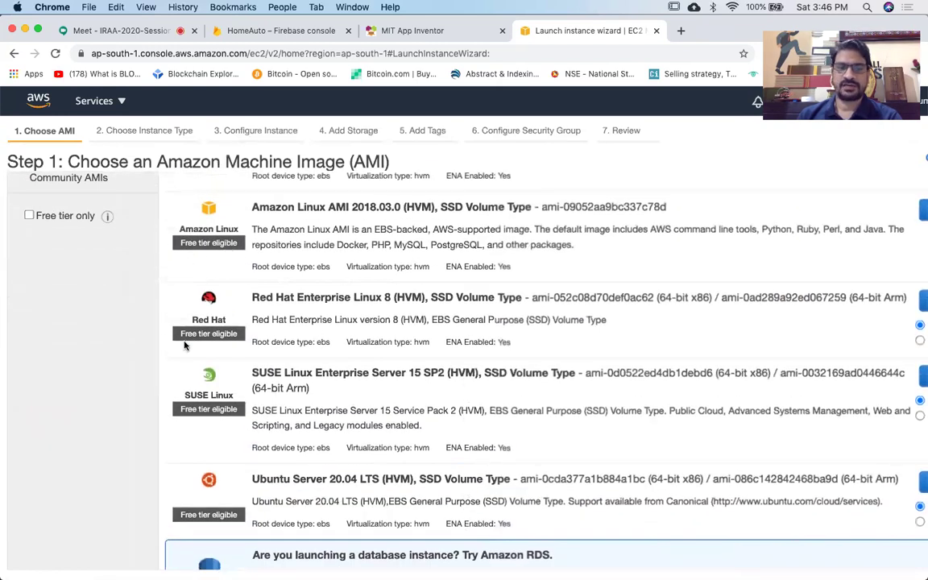
scroll(378, 374, "down", 4)
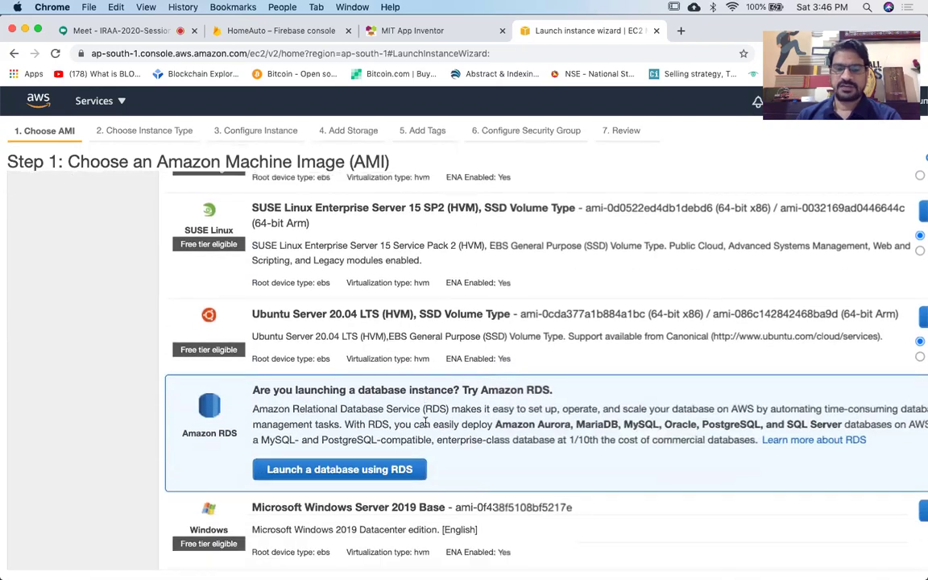
scroll(419, 410, "down", 4)
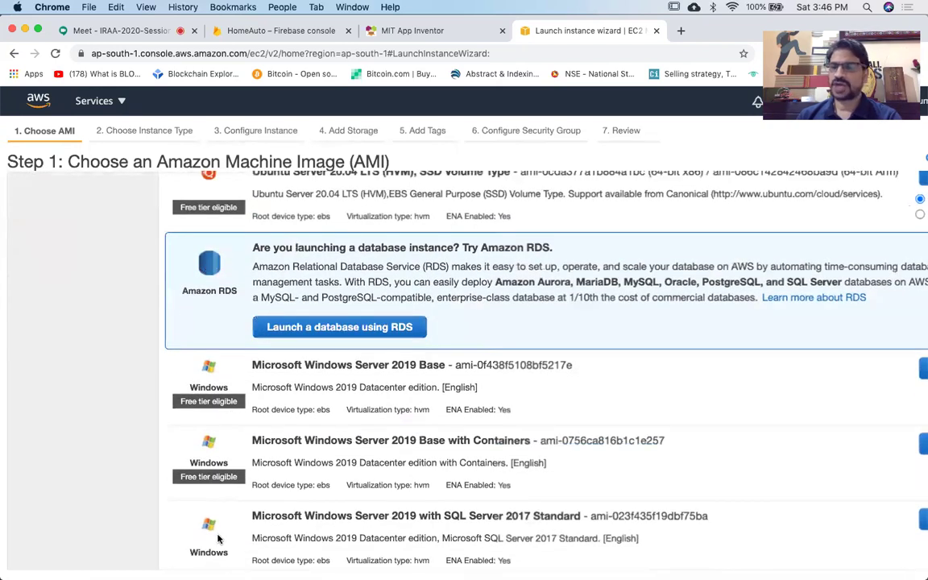
scroll(484, 459, "up", 2)
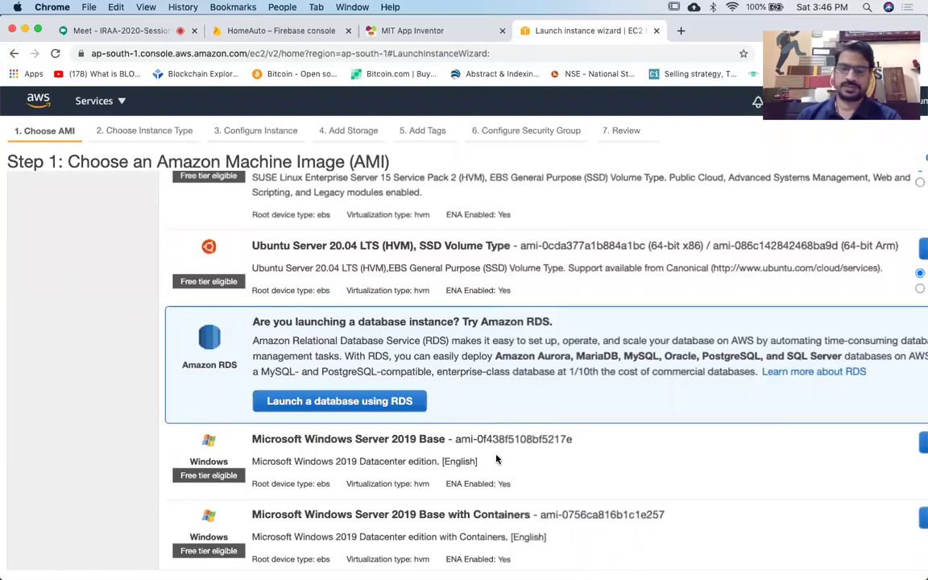
scroll(645, 365, "up", 2)
scroll(646, 365, "up", 2)
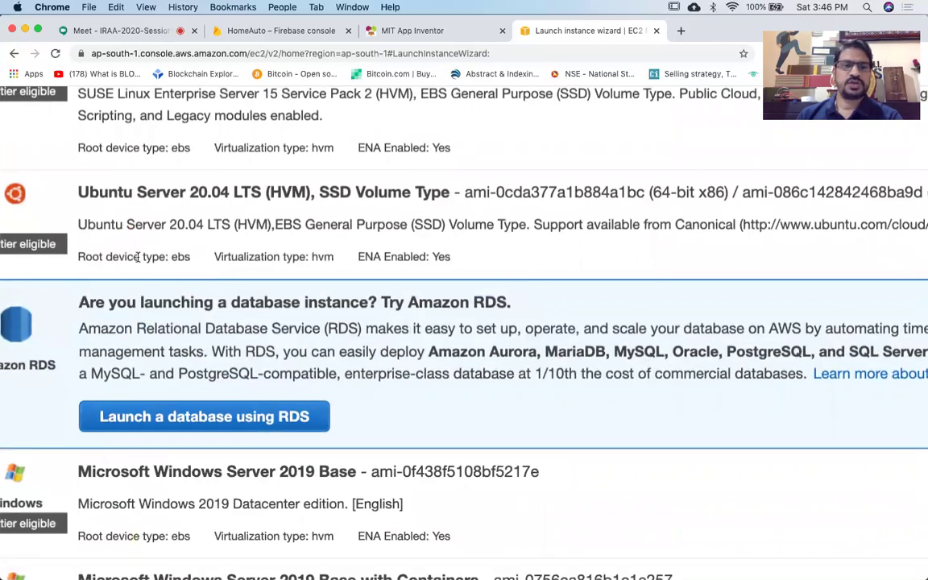
scroll(169, 219, "left", 3)
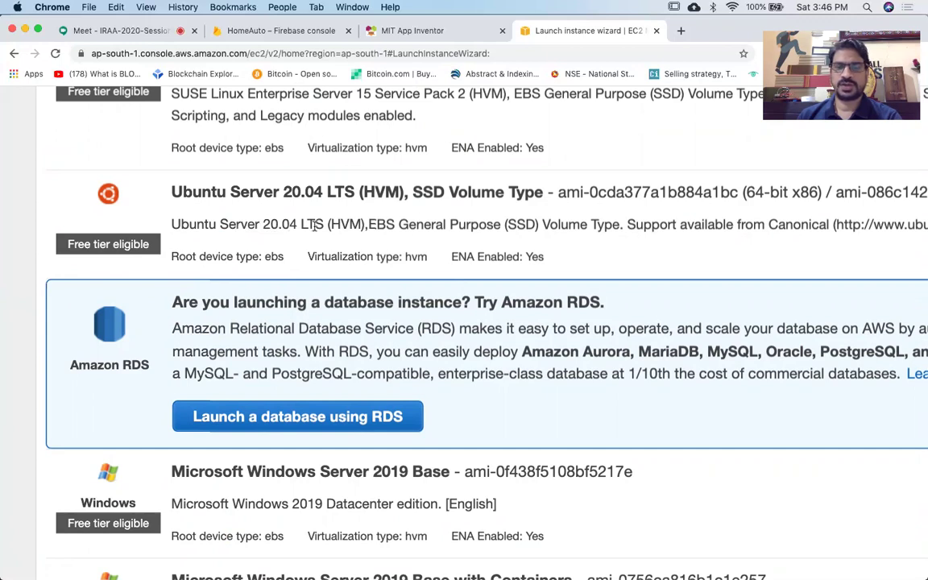
scroll(322, 229, "right", 3)
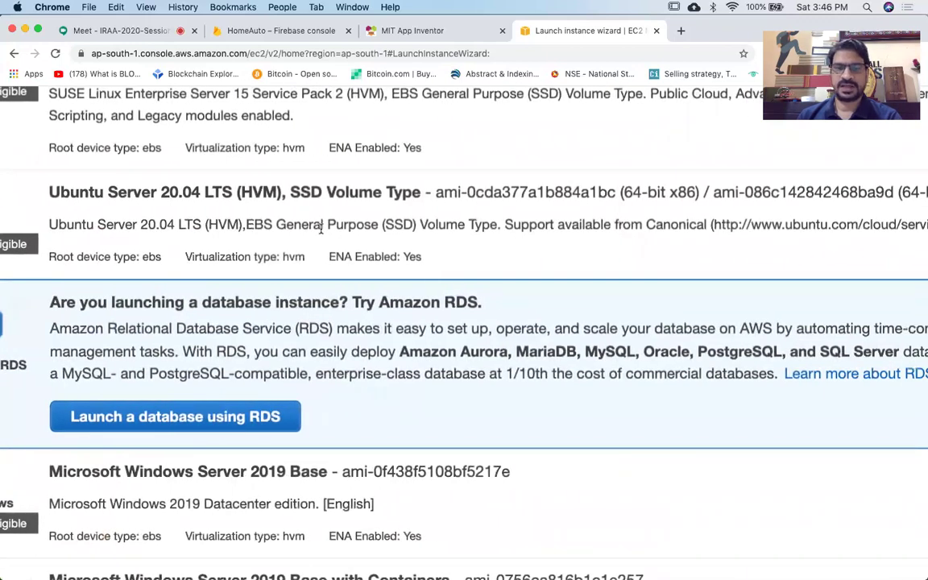
scroll(321, 229, "down", 2)
scroll(320, 230, "right", 2)
scroll(321, 230, "left", 2)
scroll(483, 242, "down", 3)
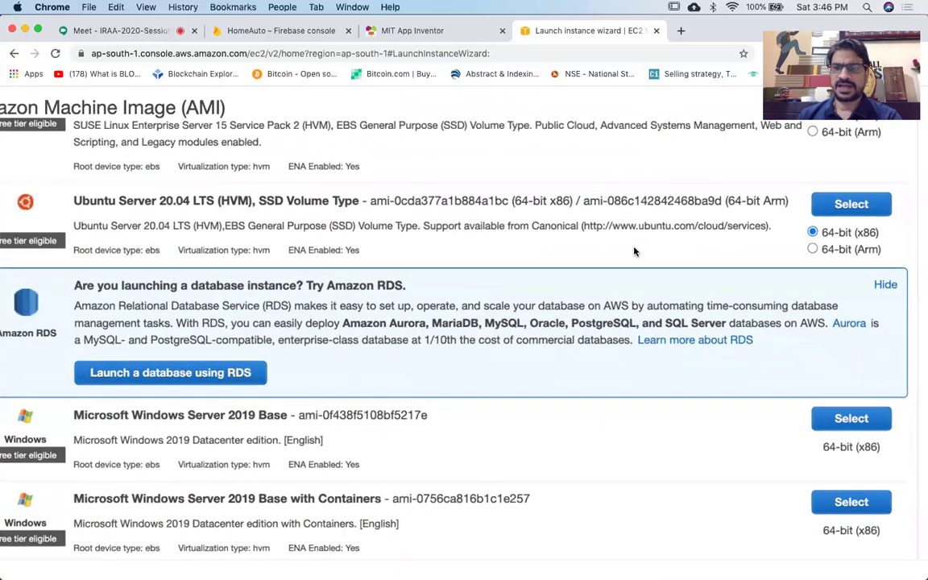
left_click(849, 204)
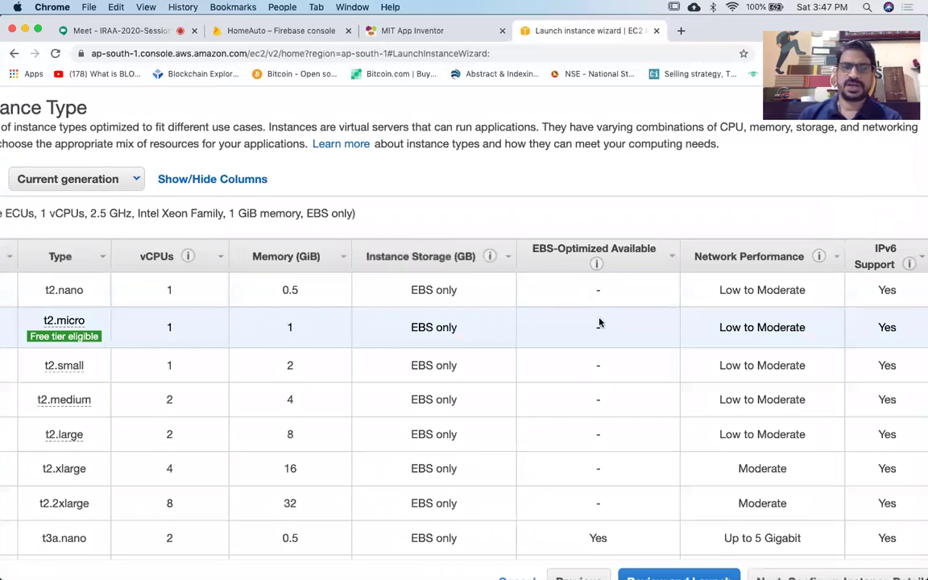
scroll(598, 322, "left", 5)
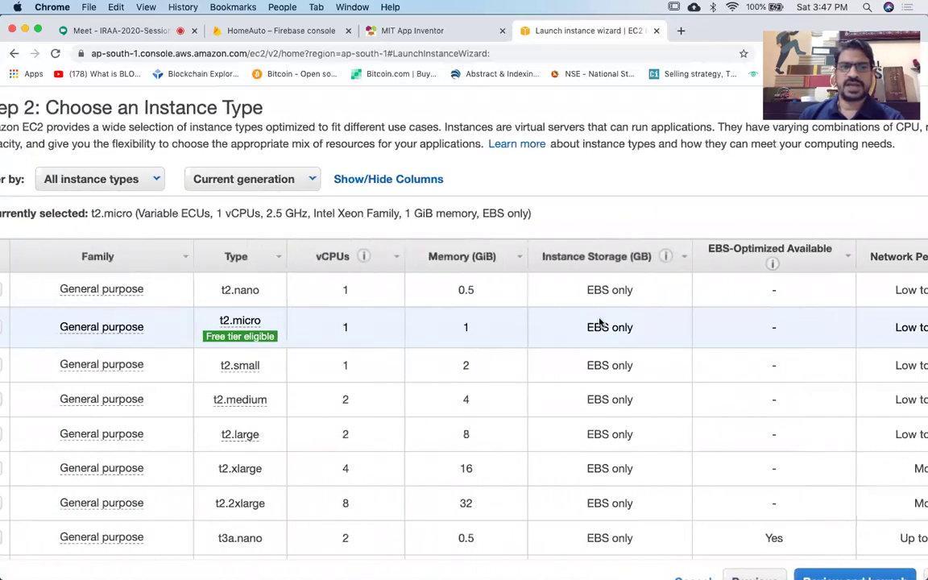
scroll(598, 322, "left", 2)
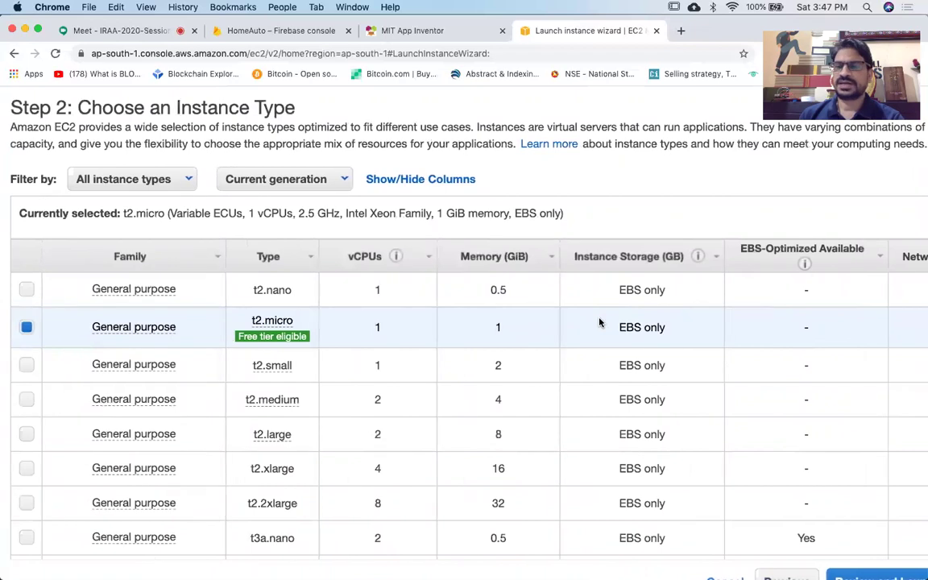
scroll(598, 322, "down", 5)
scroll(598, 322, "left", 3)
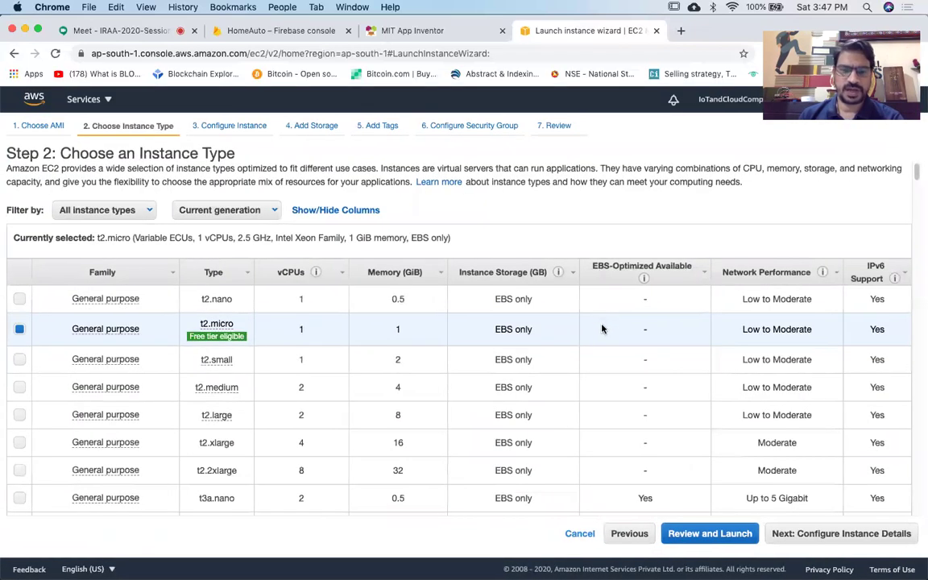
scroll(602, 330, "down", 1)
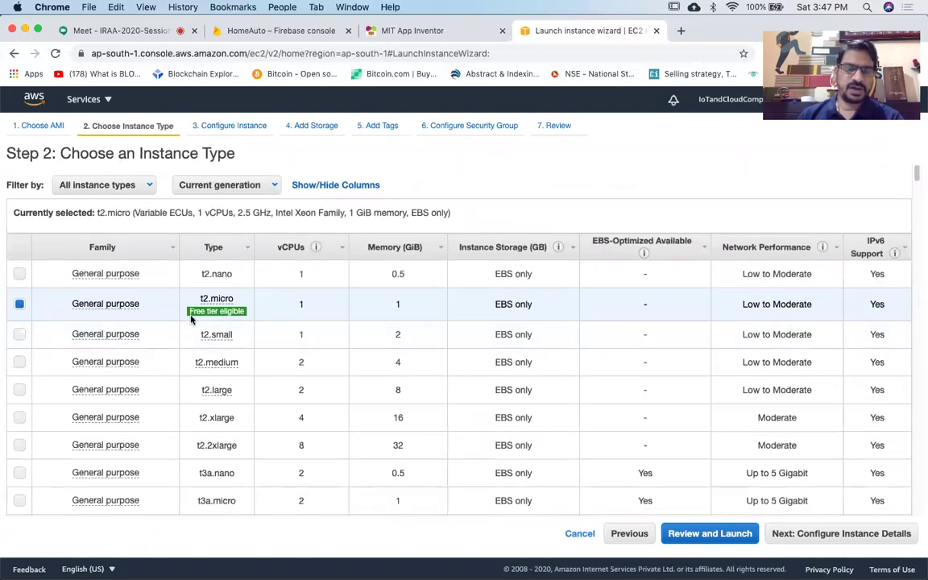
mouse_move(203, 319)
scroll(202, 319, "up", 5)
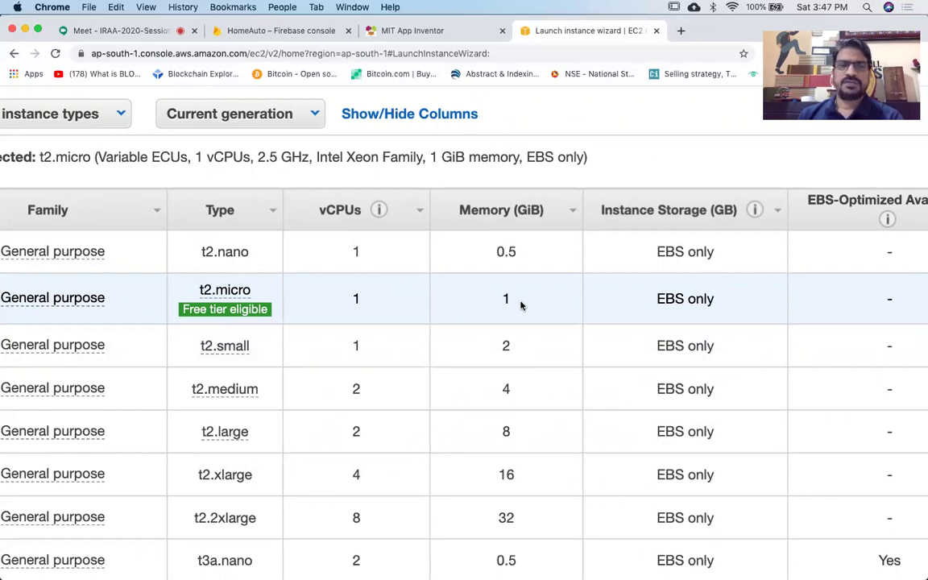
scroll(520, 305, "down", 3)
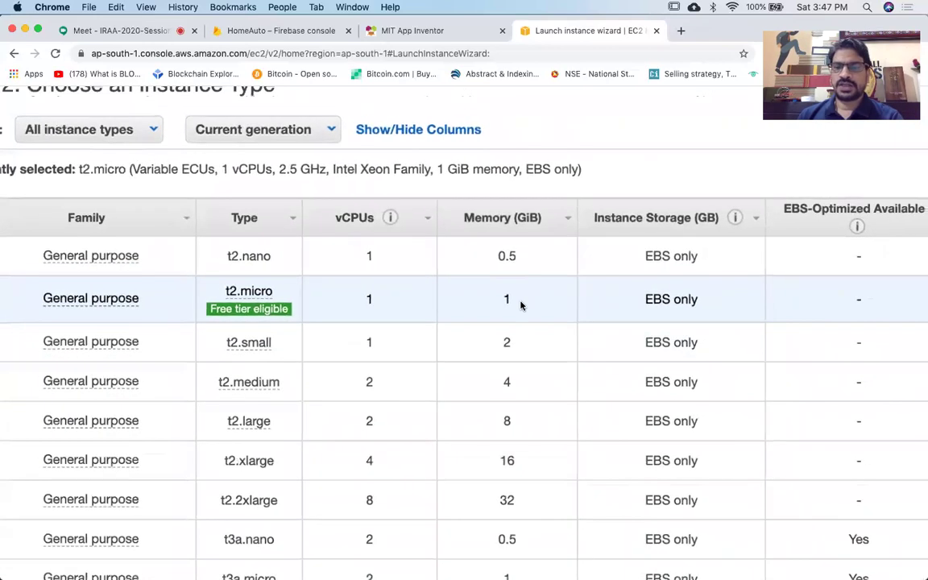
scroll(520, 304, "down", 2)
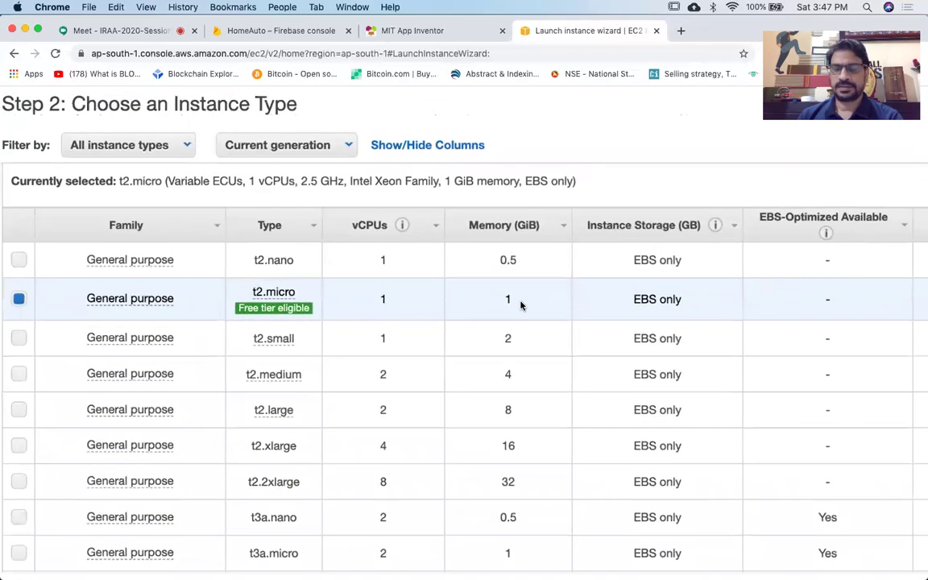
scroll(520, 304, "up", 4)
scroll(520, 304, "down", 3)
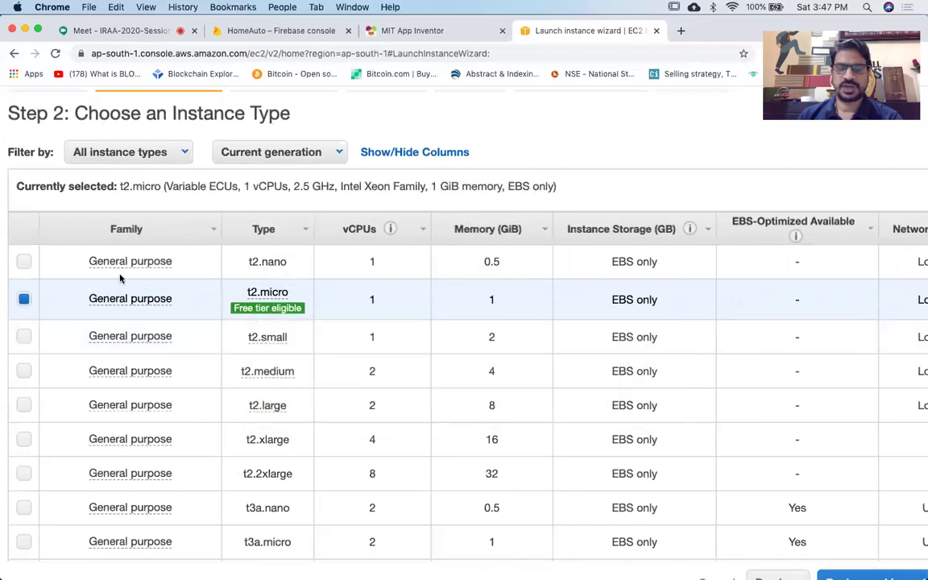
scroll(538, 343, "down", 3)
scroll(538, 344, "down", 12)
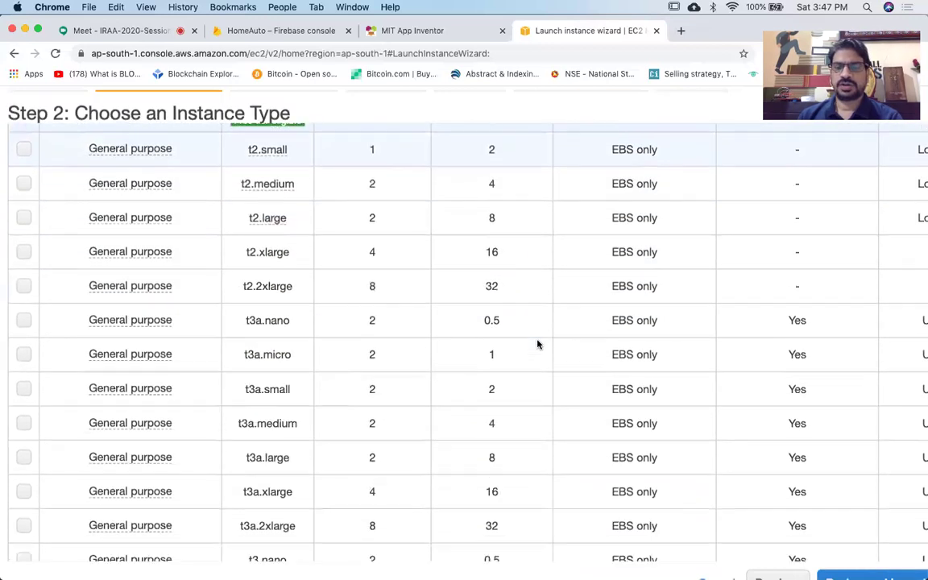
scroll(538, 344, "down", 14)
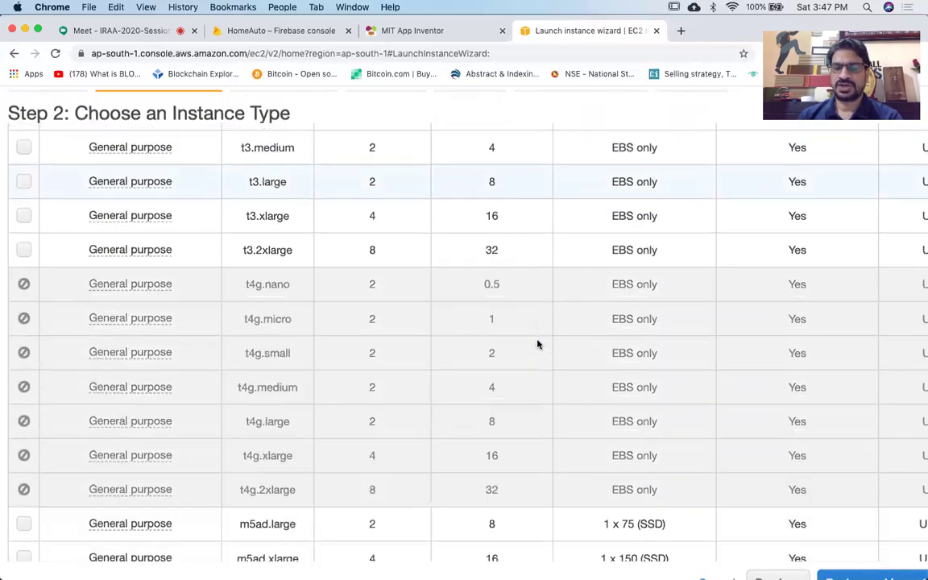
scroll(537, 344, "down", 4)
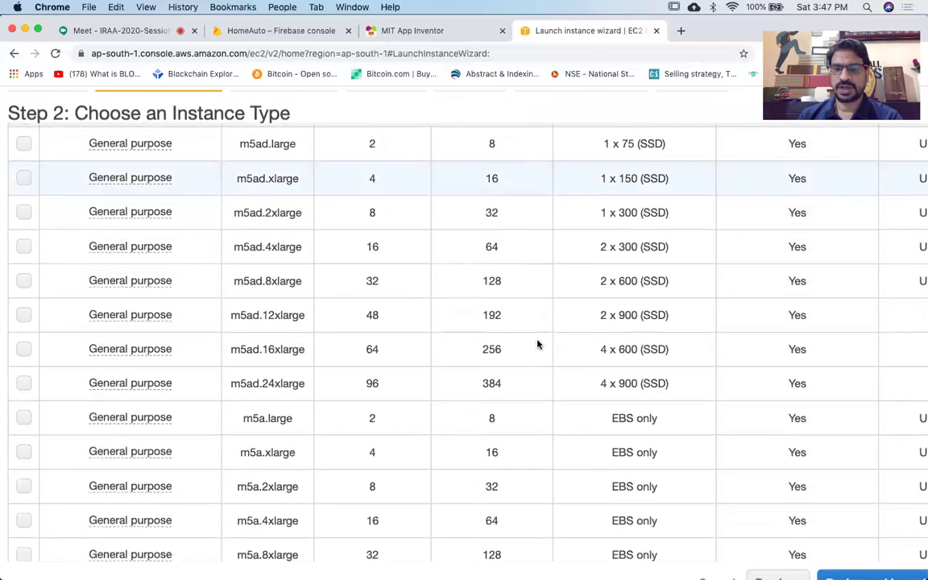
scroll(538, 344, "down", 2)
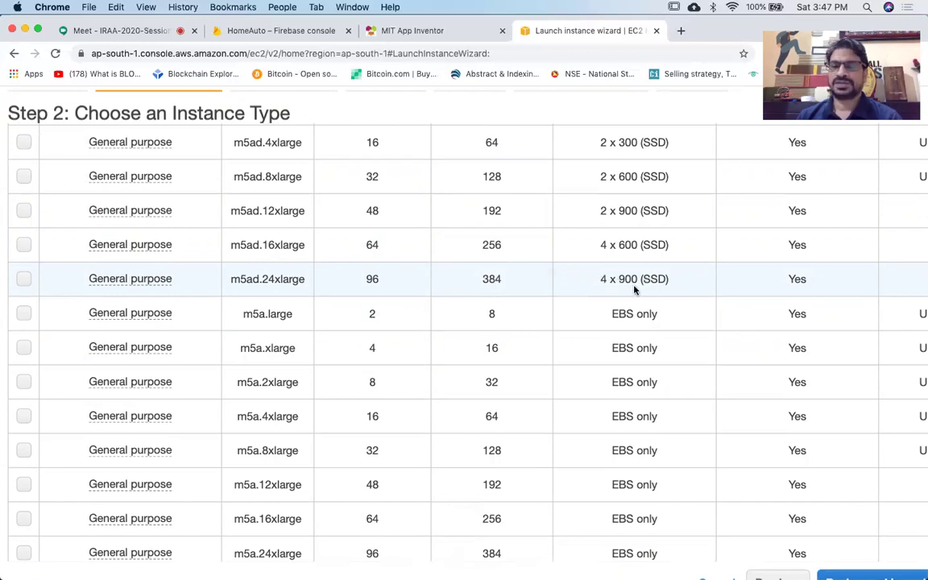
scroll(634, 289, "up", 3)
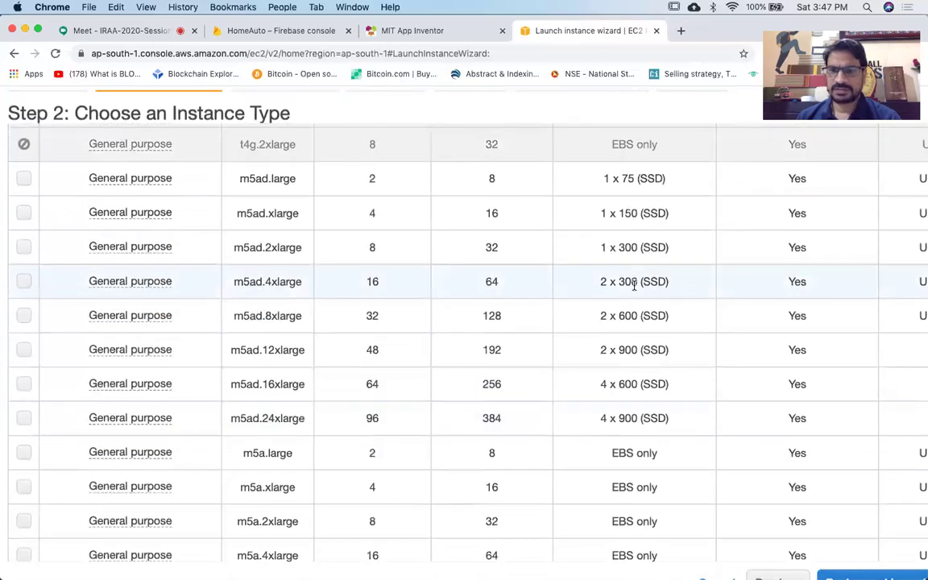
scroll(633, 286, "down", 3)
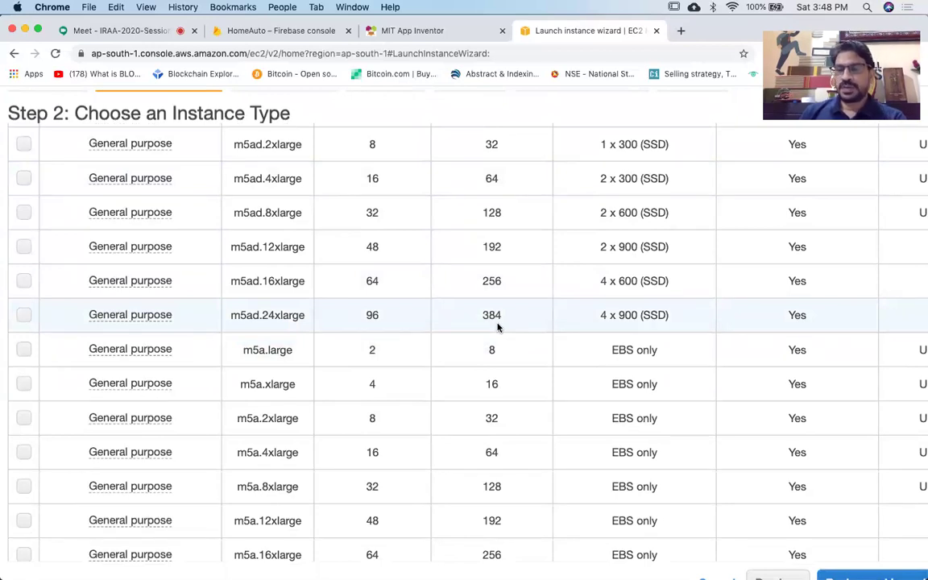
scroll(497, 326, "down", 3)
scroll(498, 326, "down", 3)
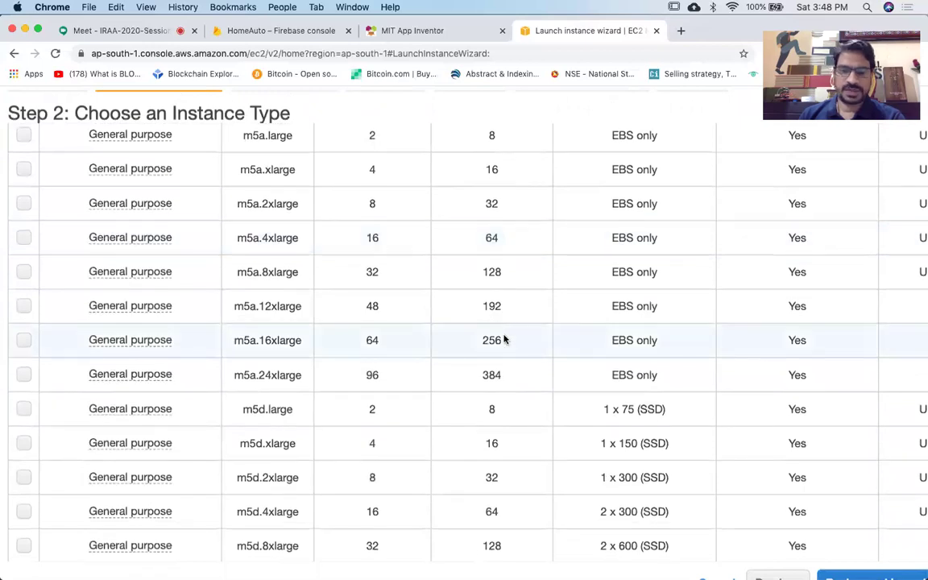
scroll(504, 339, "down", 7)
scroll(504, 339, "down", 10)
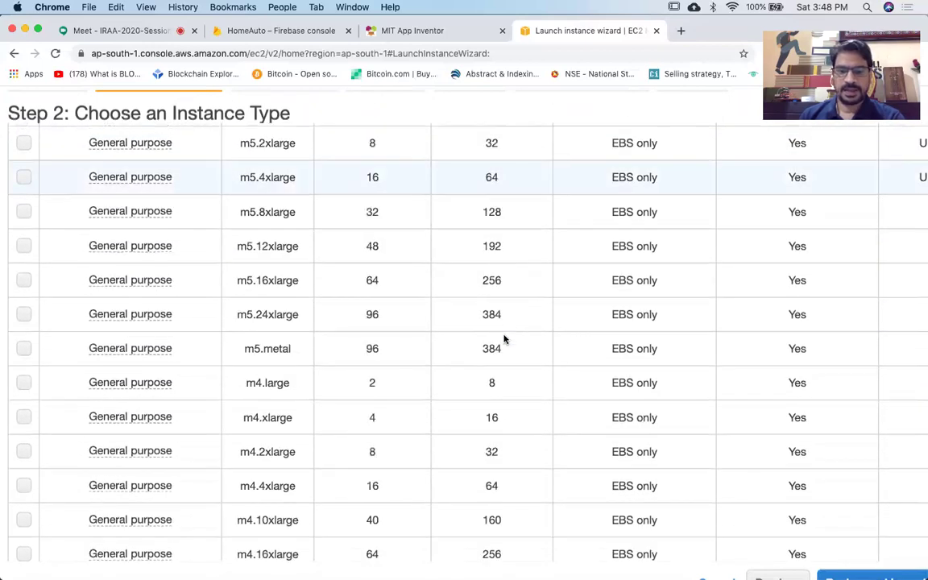
scroll(504, 339, "down", 10)
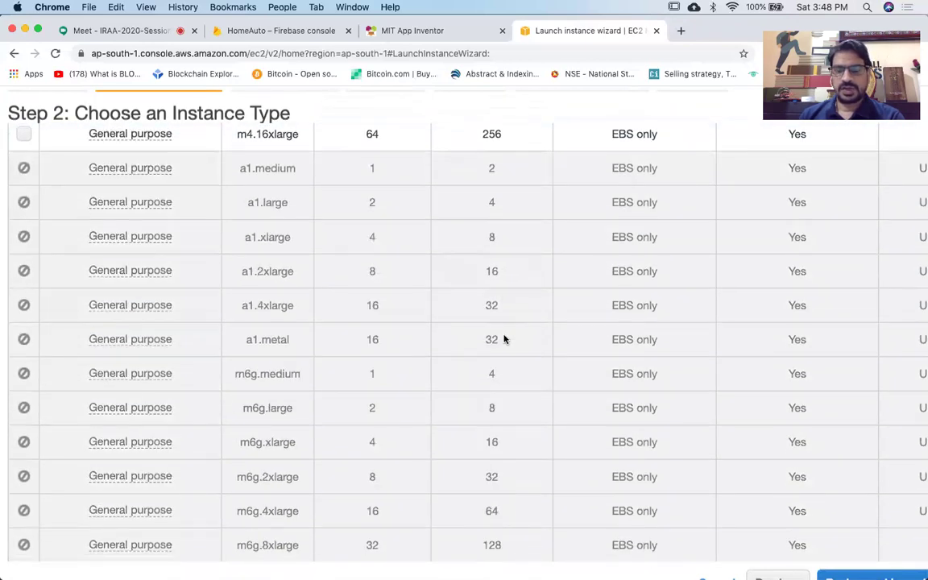
scroll(504, 339, "down", 15)
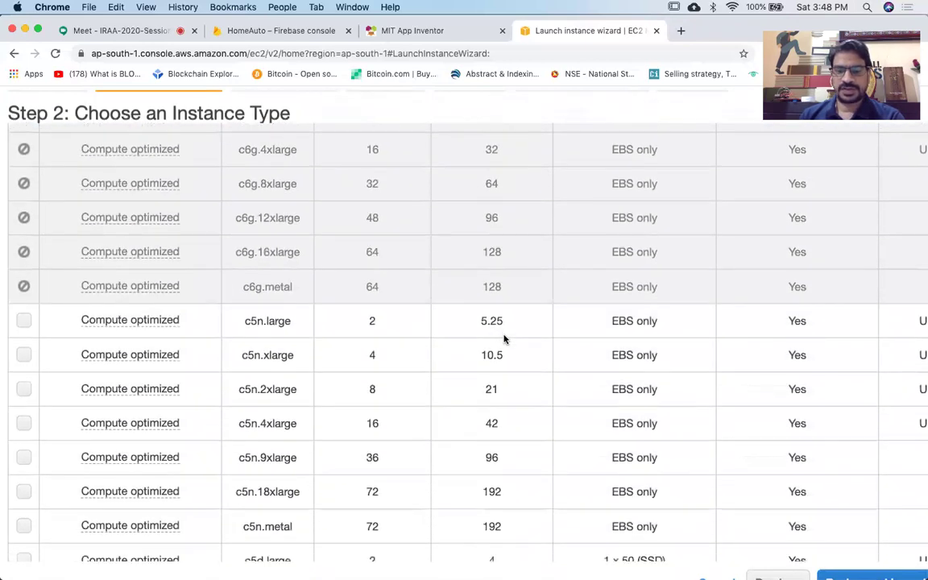
scroll(505, 339, "down", 10)
scroll(504, 339, "down", 10)
scroll(504, 339, "down", 6)
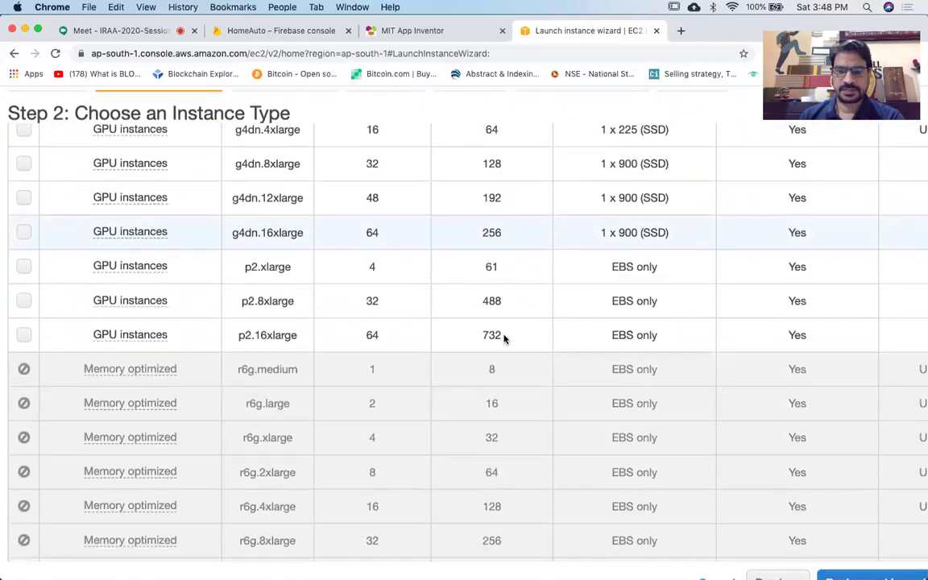
scroll(504, 338, "down", 2)
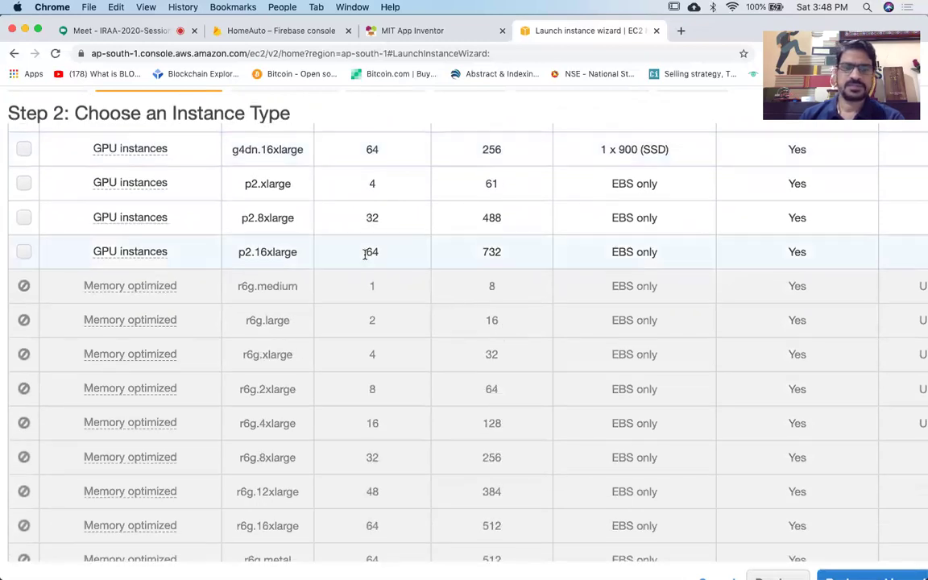
Select p2.16xlarge (64 vCPUs, 732 GiB memory) as the instance type and zoom out.
left_click_drag(367, 253, 382, 257)
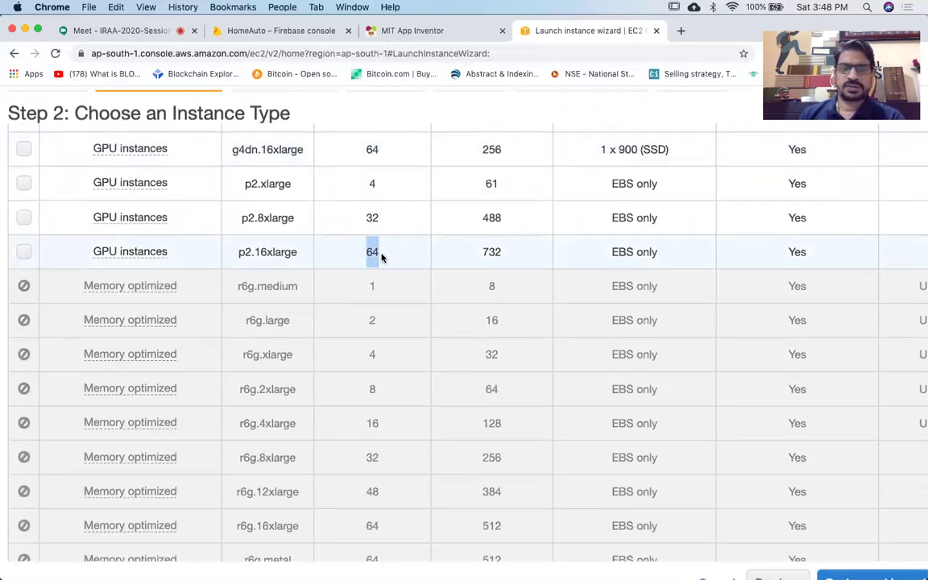
left_click(381, 257)
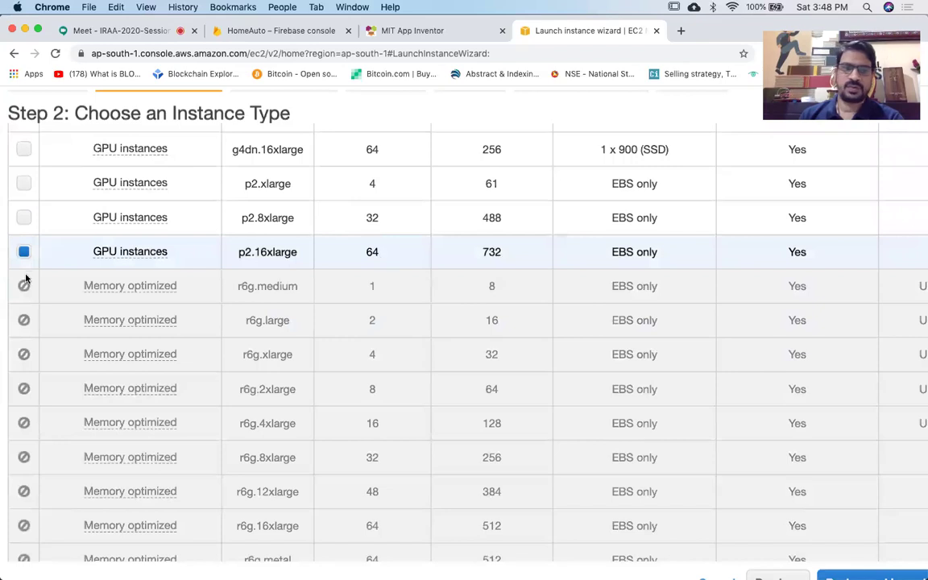
mouse_move(117, 252)
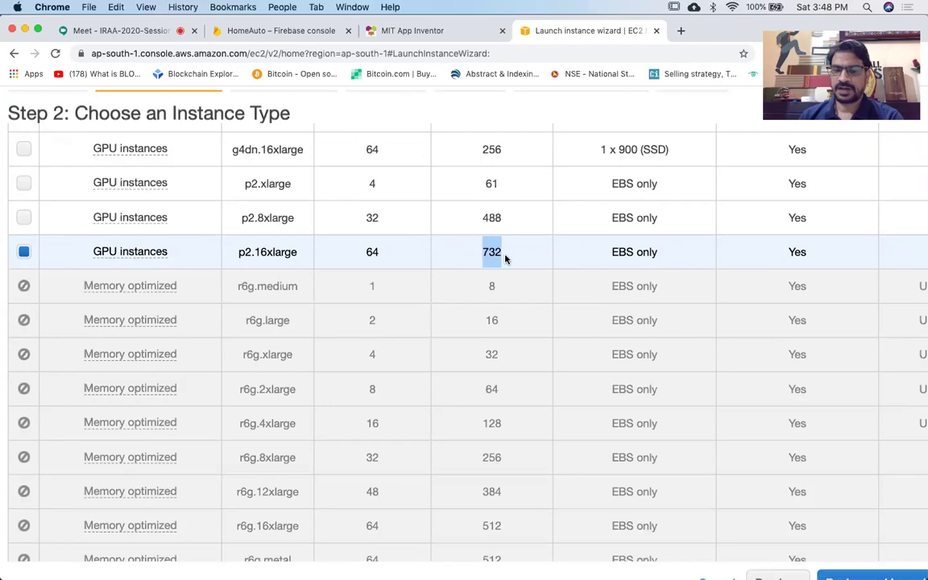
key("super+minus")
key("super+minus")
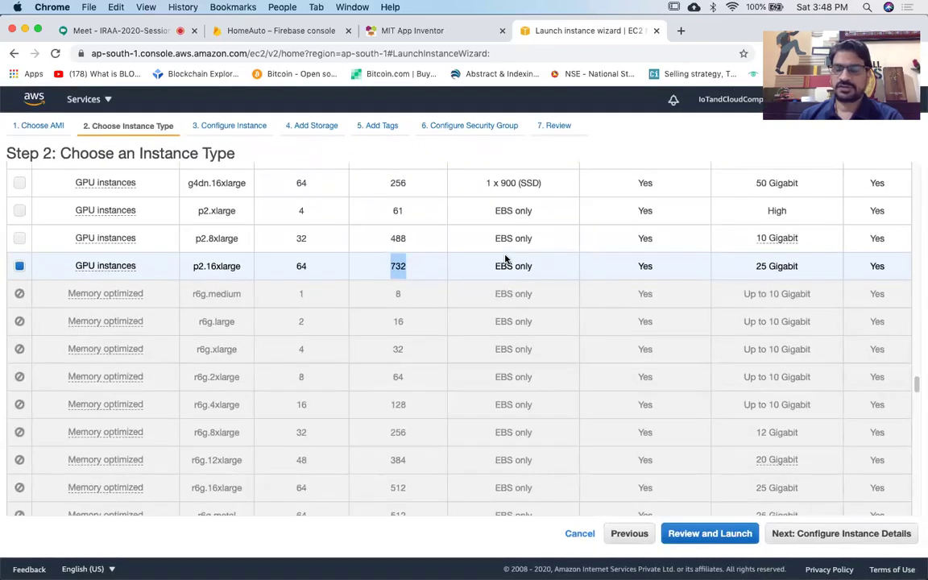
scroll(506, 258, "up", 15)
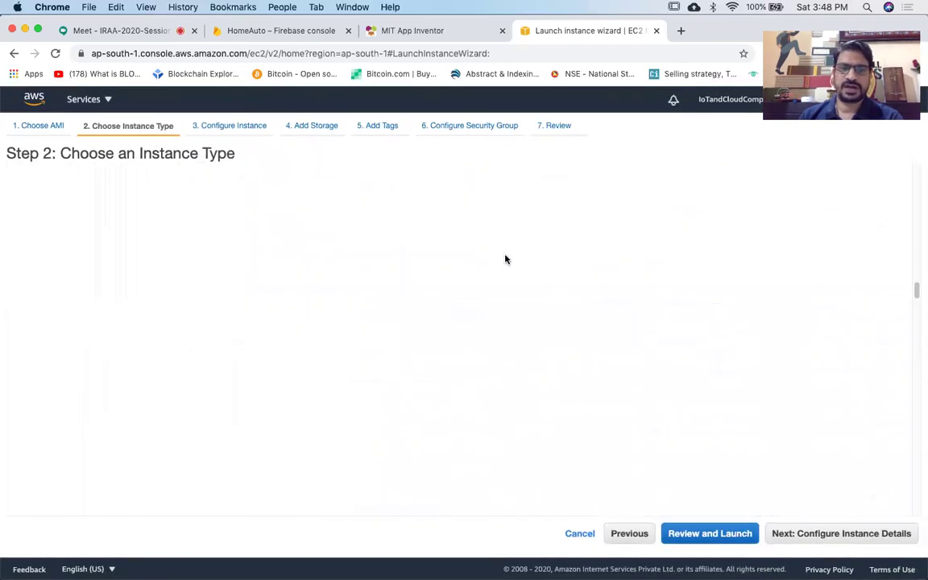
scroll(506, 258, "up", 10)
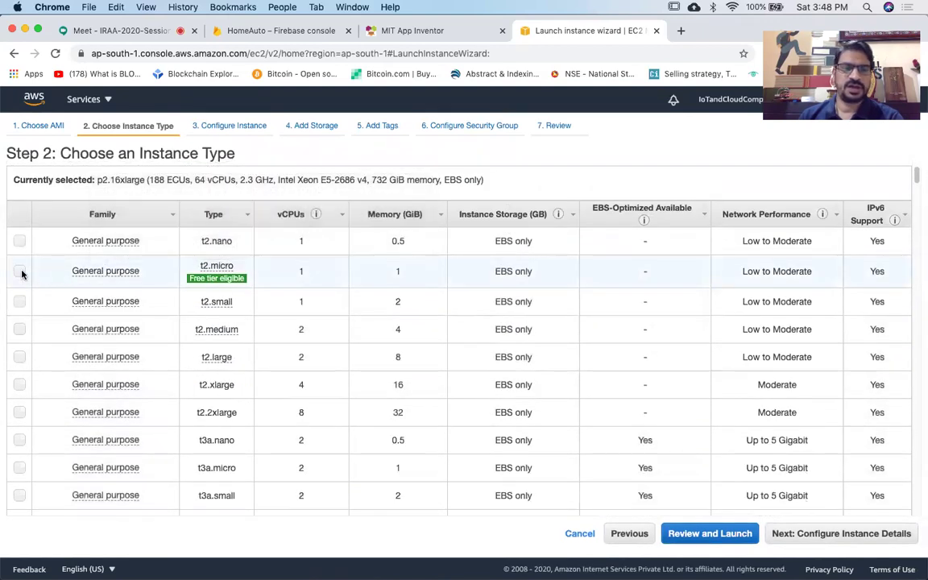
Reselect t2.micro (1 vCPU, 1 GiB memory, free tier eligible) as the instance type.
left_click(20, 273)
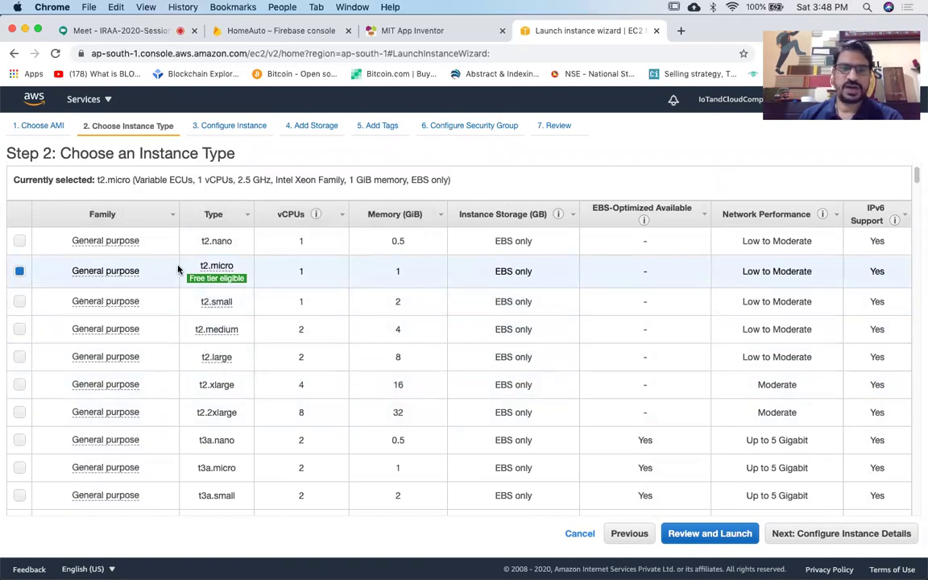
scroll(781, 414, "down", 2)
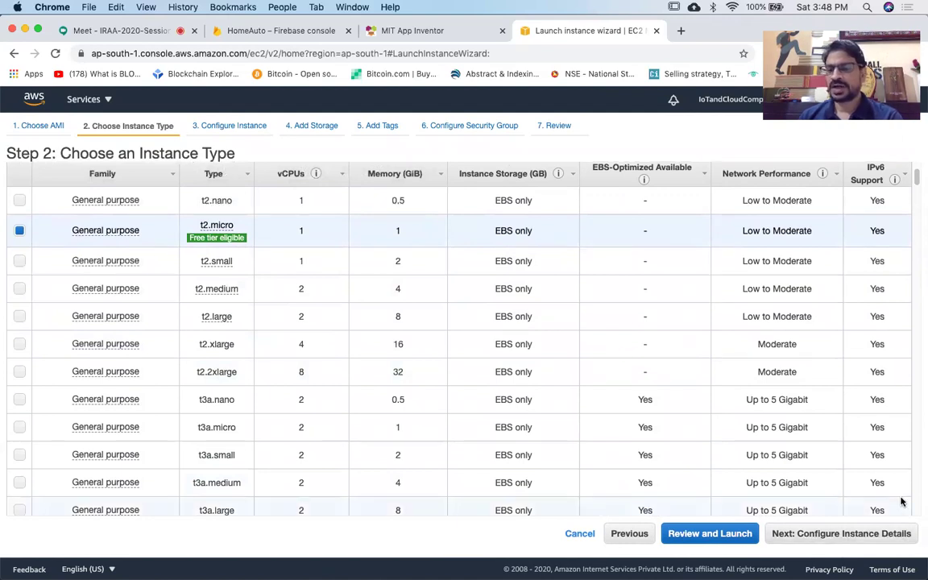
scroll(901, 501, "up", 5)
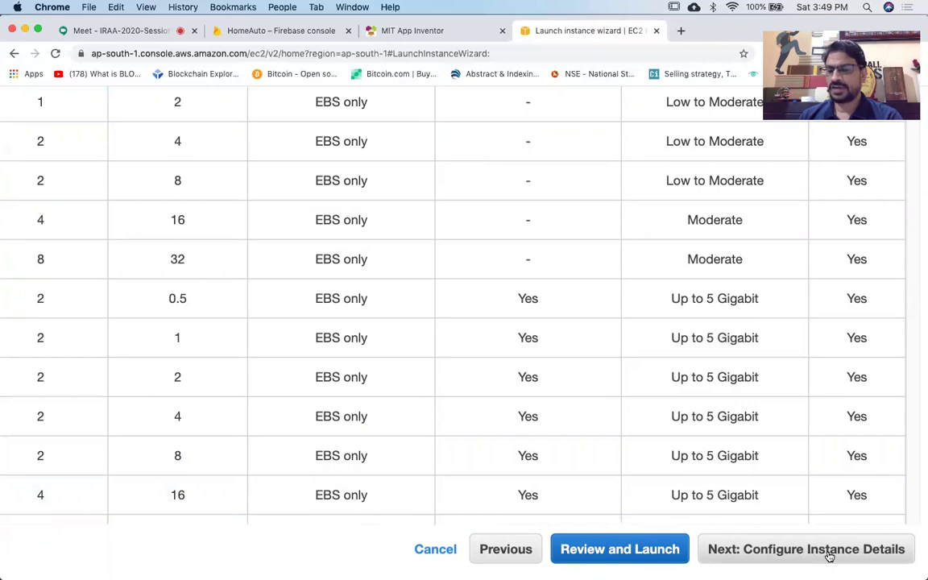
Go to Step 3 and review defaults: Shutdown behavior Stop, no IAM role, Shared tenancy.
left_click(829, 554)
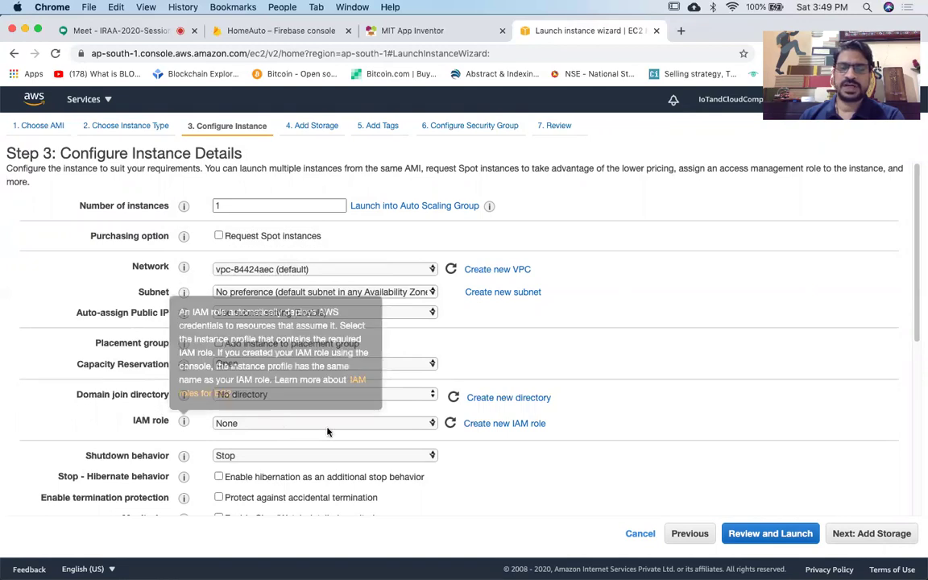
scroll(327, 433, "up", 5)
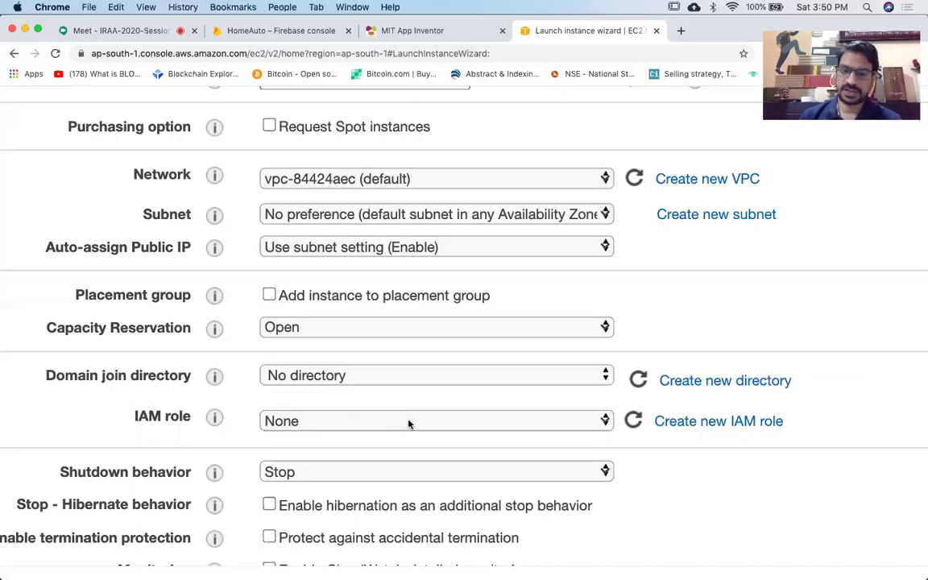
scroll(408, 424, "down", 2)
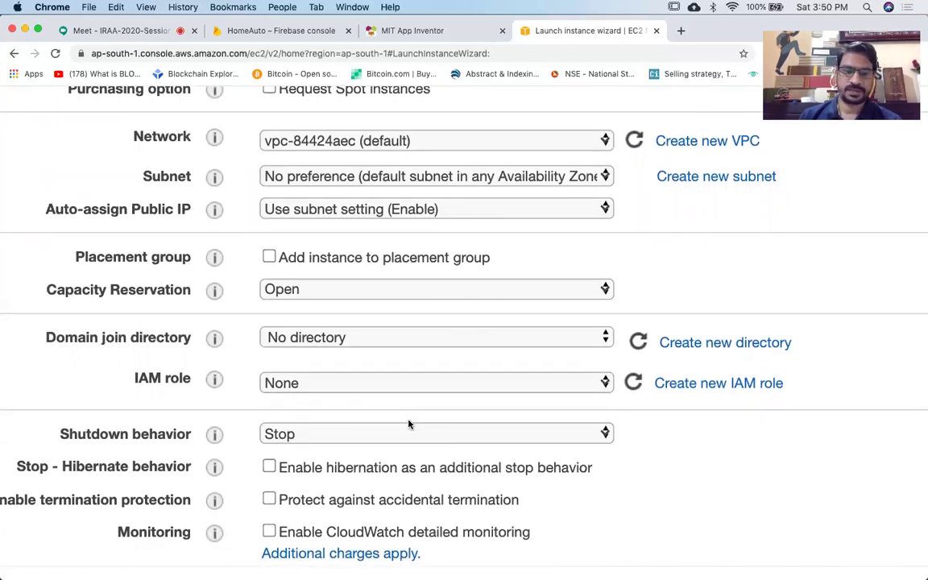
scroll(408, 423, "down", 5)
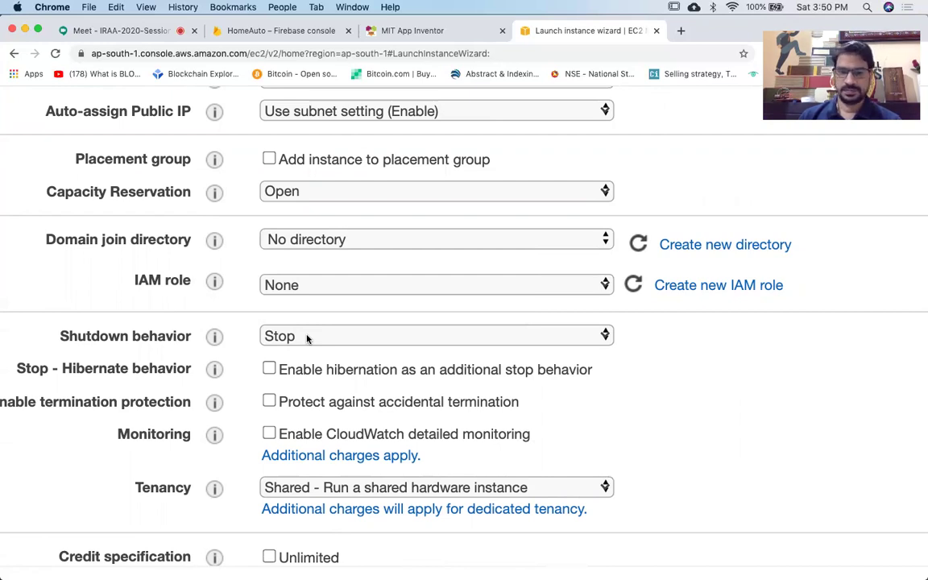
left_click(306, 338)
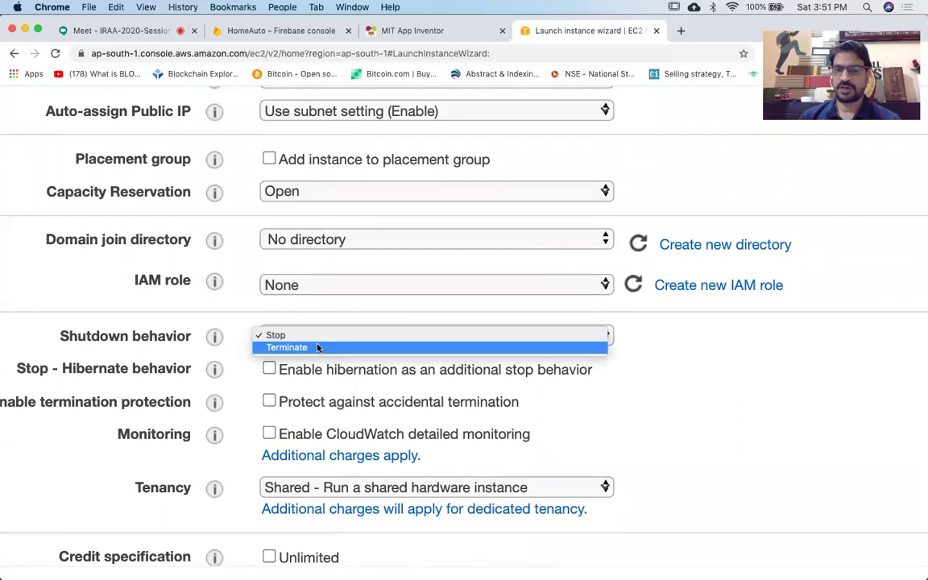
left_click(326, 336)
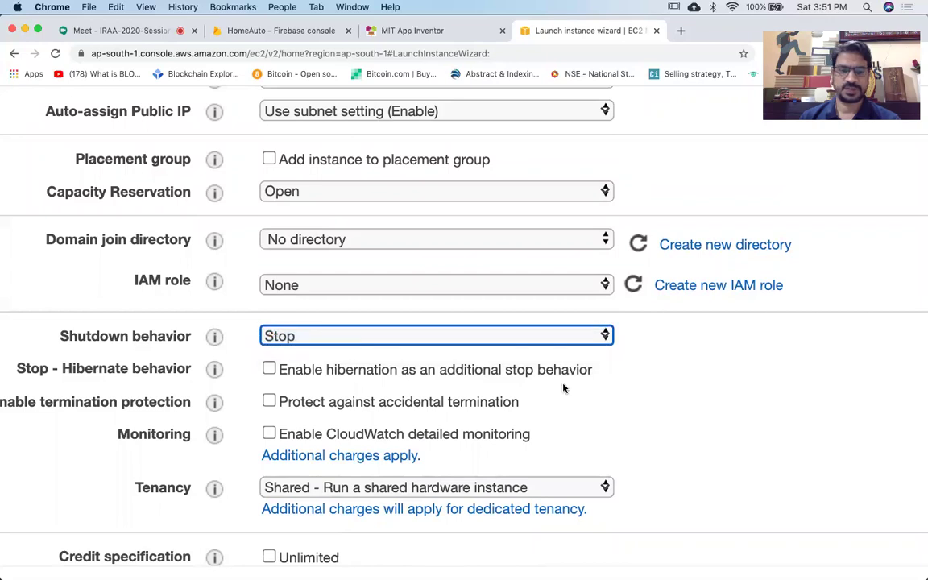
scroll(505, 346, "down", 2)
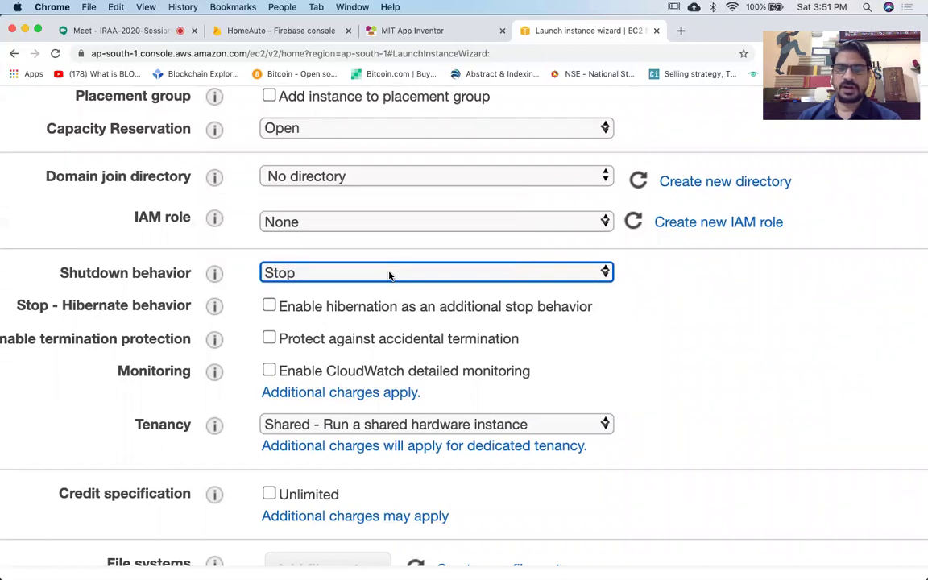
left_click(389, 276)
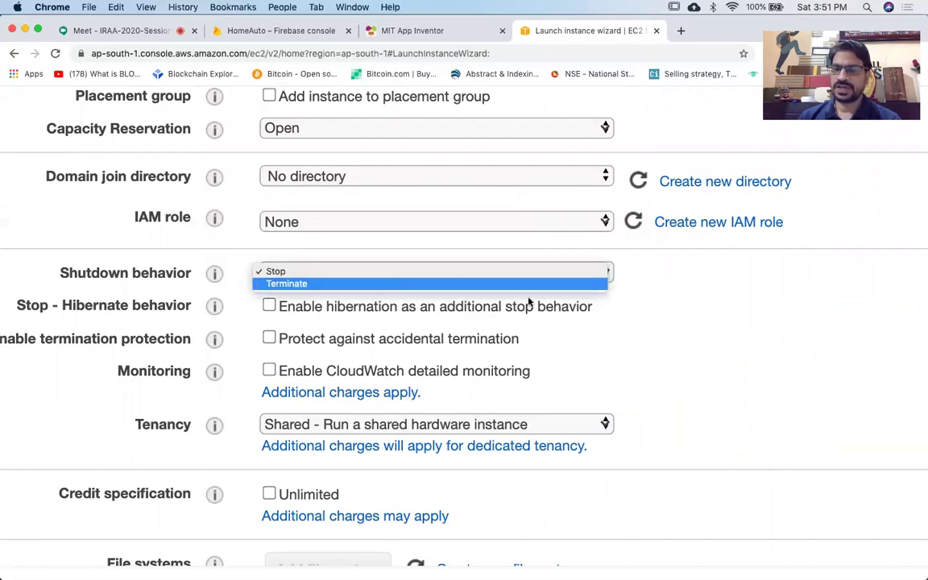
left_click(667, 318)
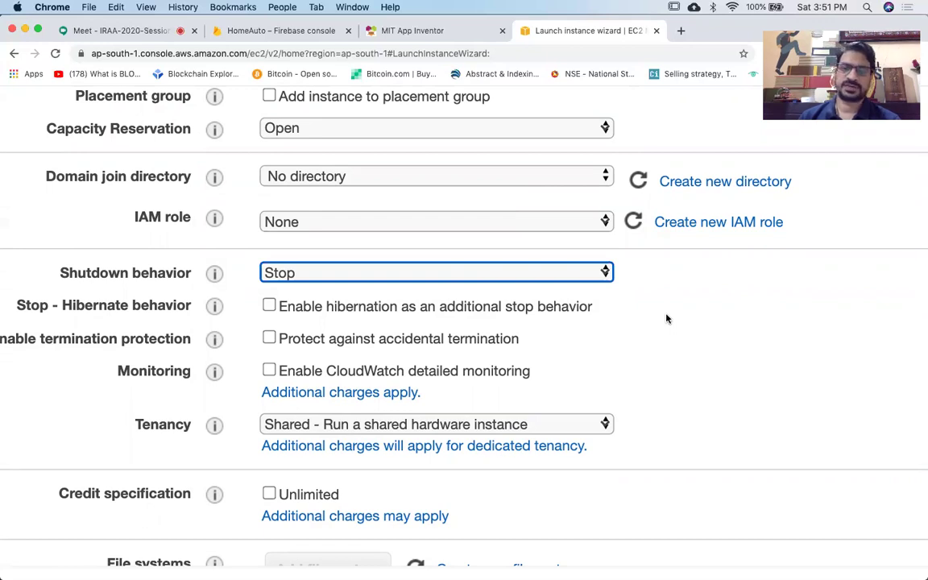
left_click(534, 271)
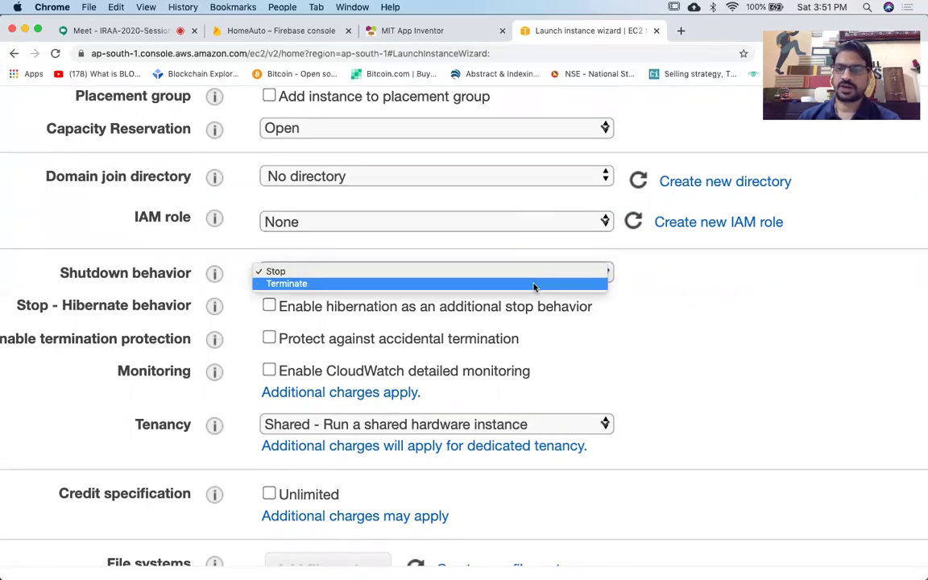
left_click(683, 344)
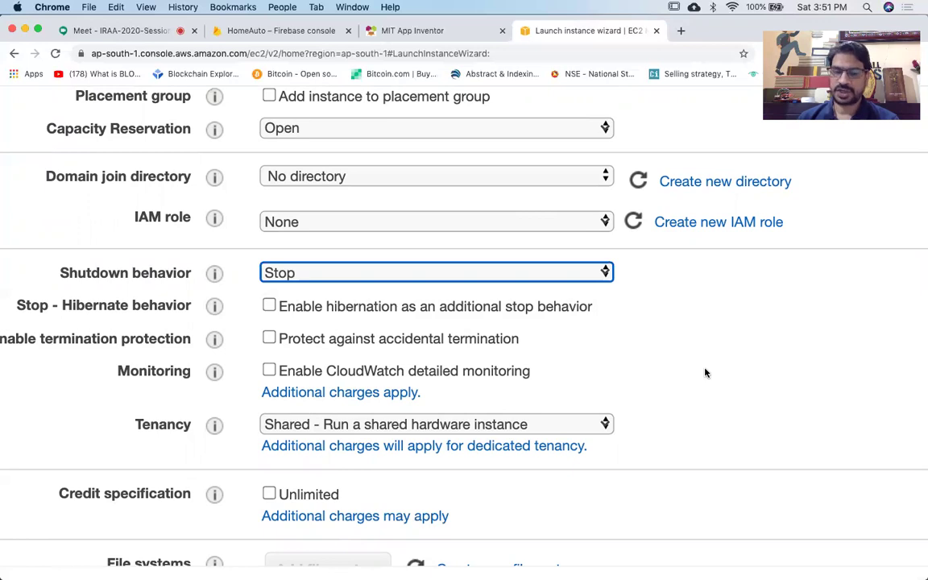
scroll(668, 345, "down", 1)
scroll(668, 346, "left", 1)
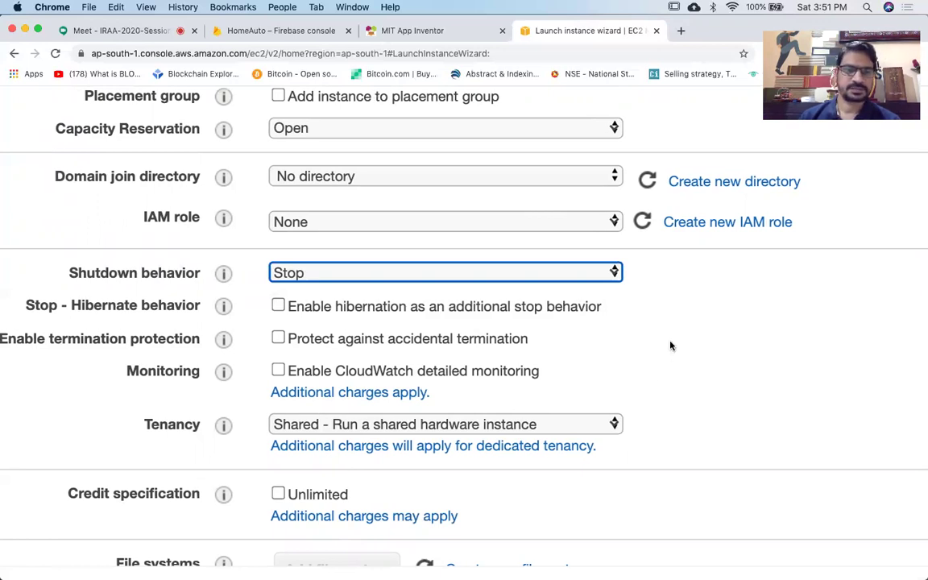
scroll(670, 346, "down", 3)
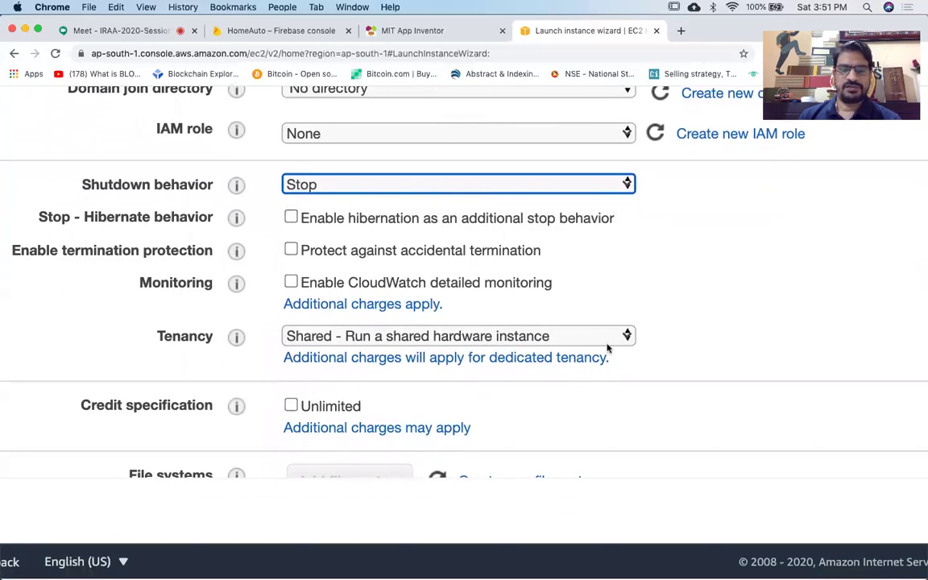
left_click(209, 338)
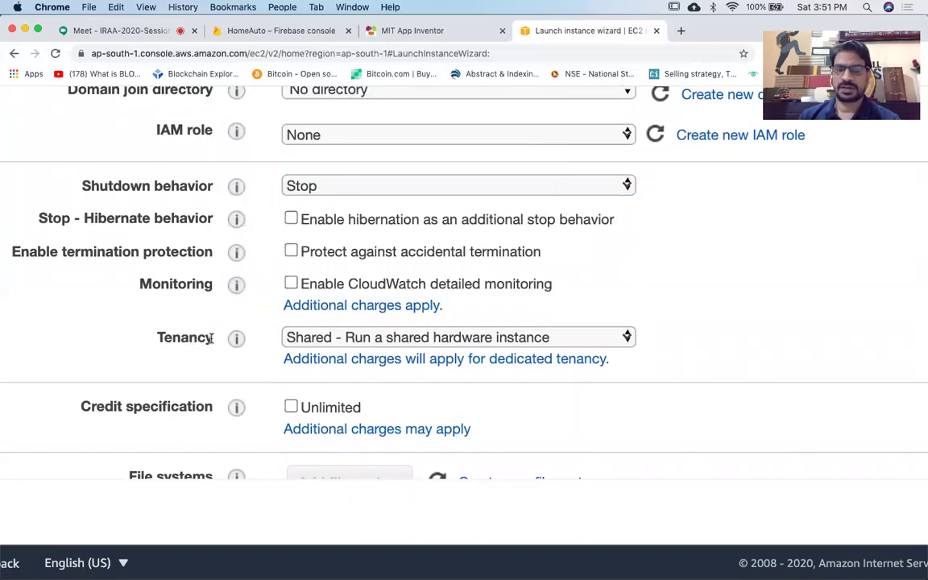
left_click_drag(209, 338, 155, 337)
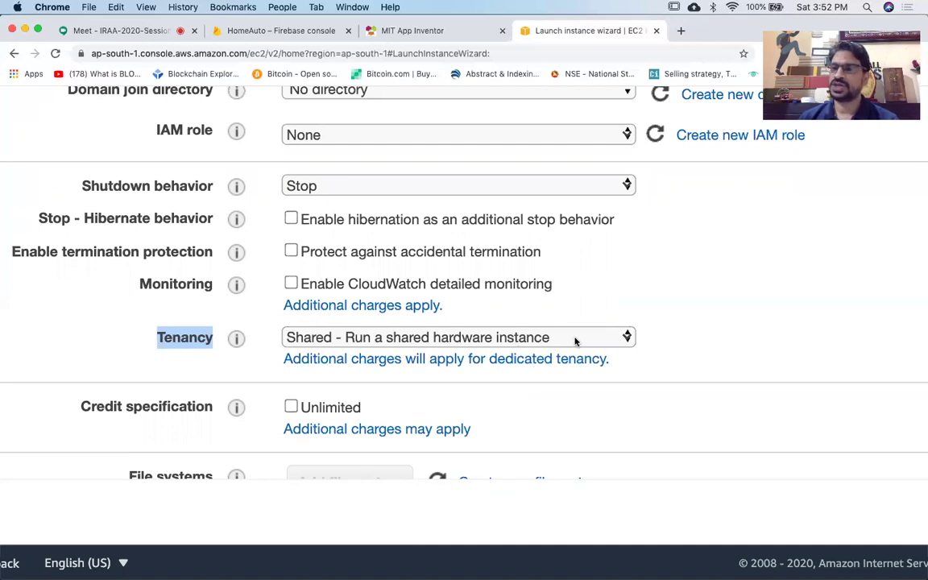
left_click(575, 340)
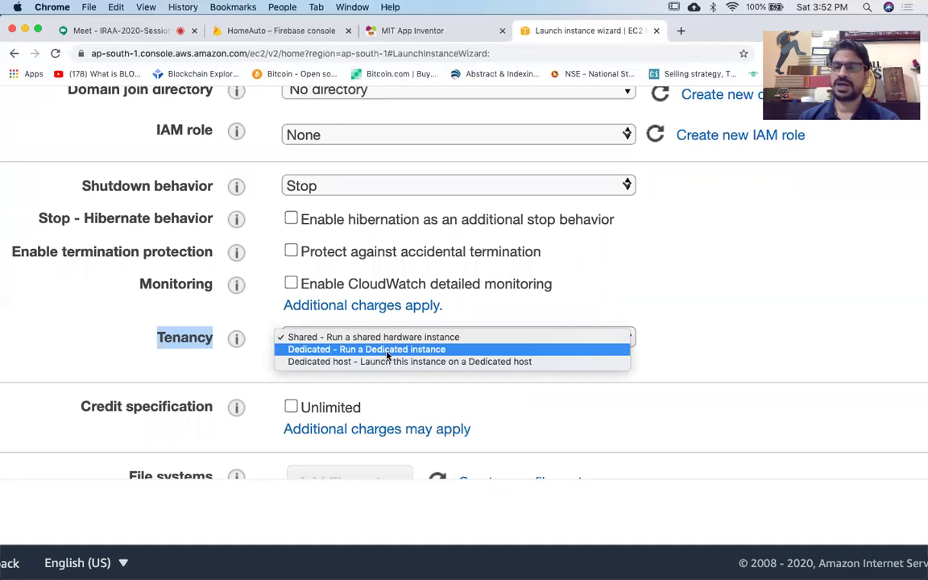
left_click(715, 336)
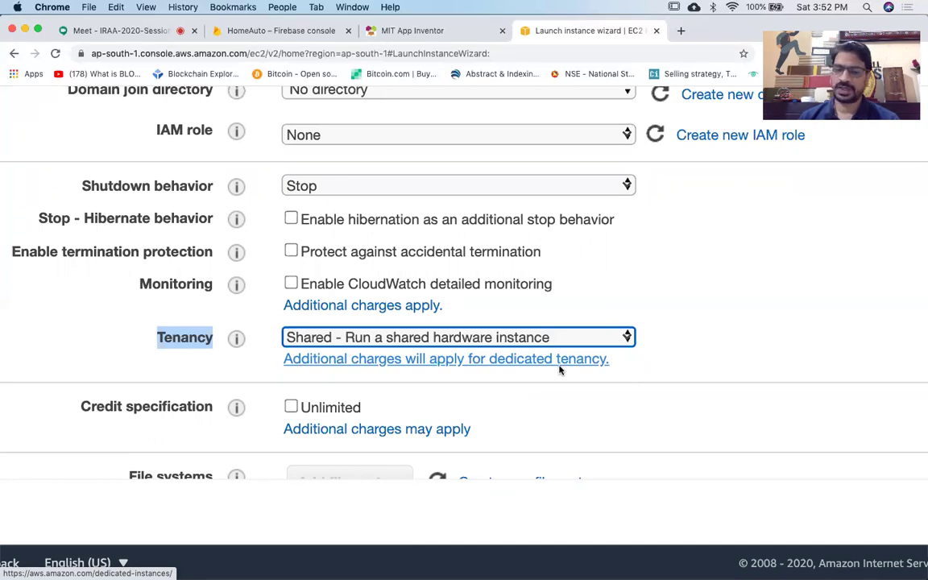
scroll(561, 385, "down", 3)
Advance to Add Storage, which shows an 8 GiB General Purpose SSD (gp2) root volume.
scroll(561, 385, "down", 2)
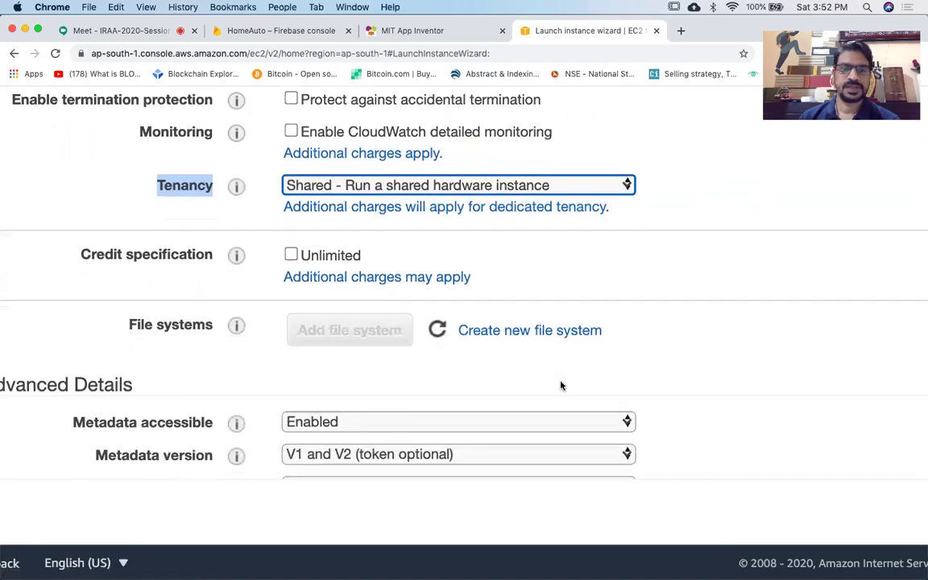
scroll(561, 384, "down", 2)
scroll(561, 384, "down", 3)
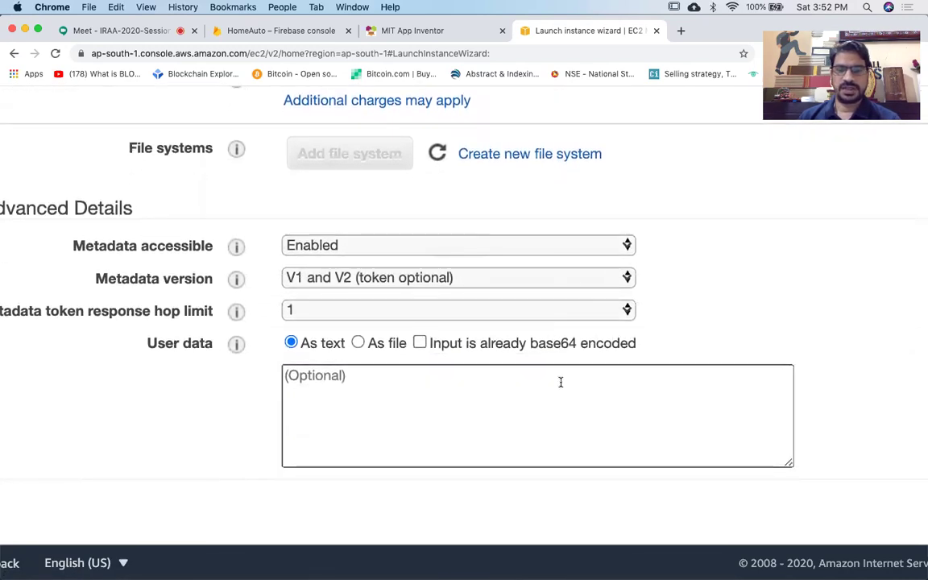
scroll(561, 382, "right", 8)
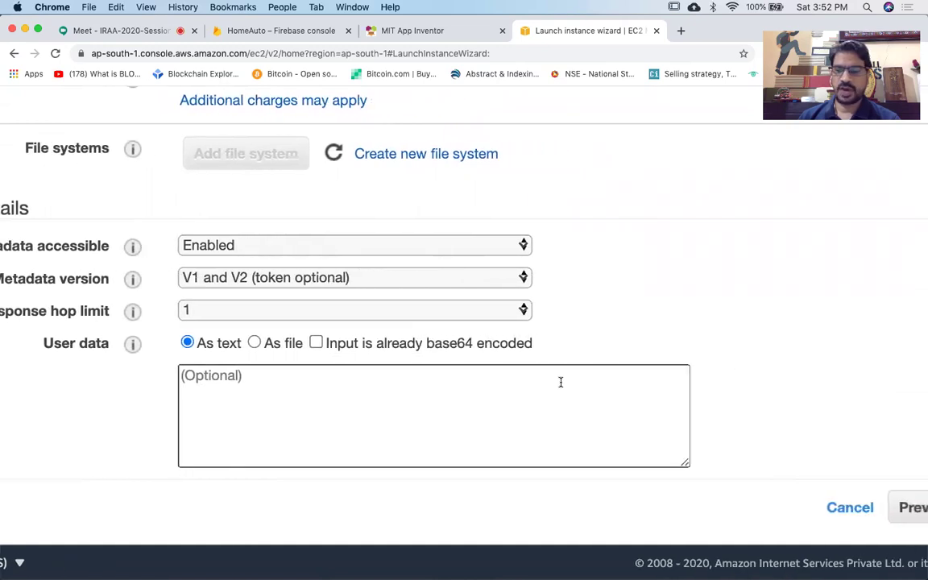
scroll(560, 381, "right", 5)
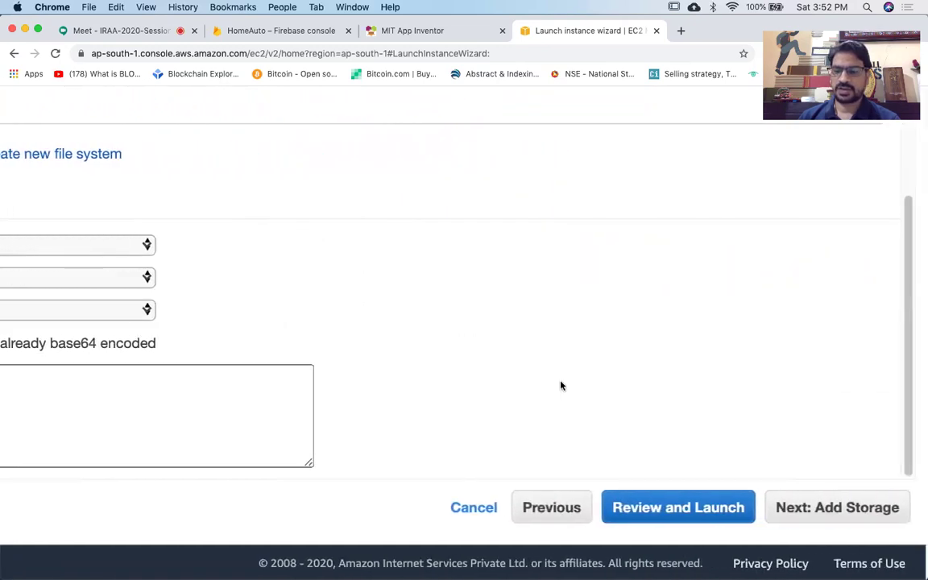
left_click(863, 506)
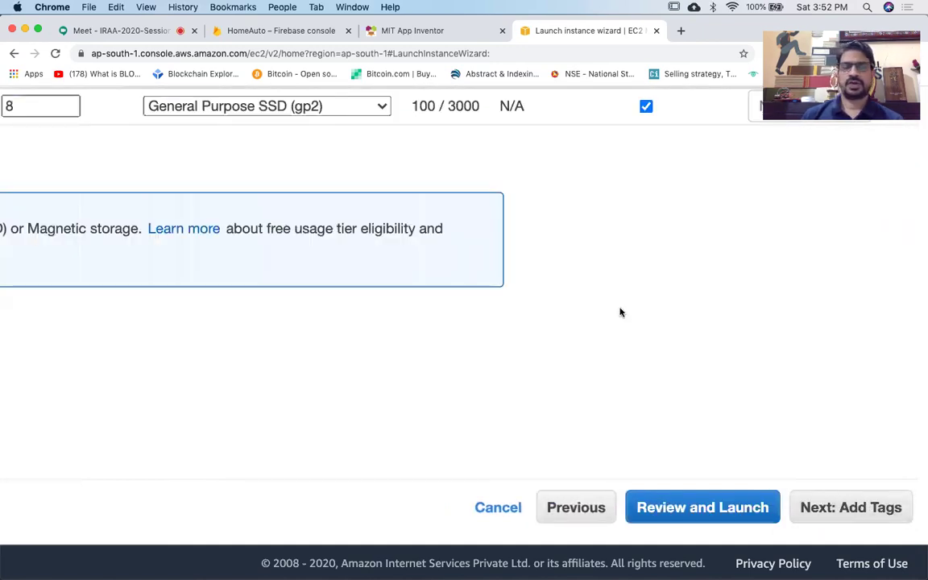
key("super+minus")
key("super+minus")
key("super+minus")
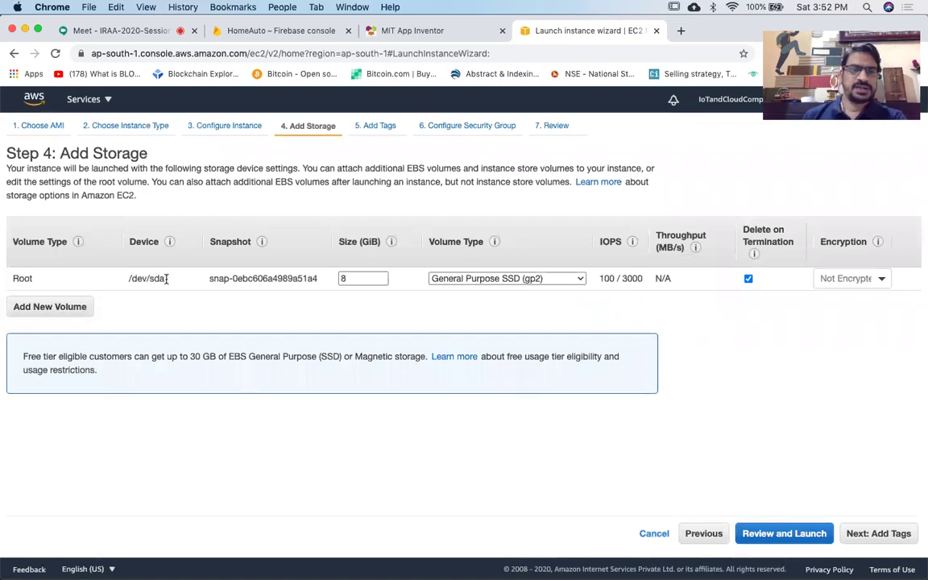
left_click(350, 276)
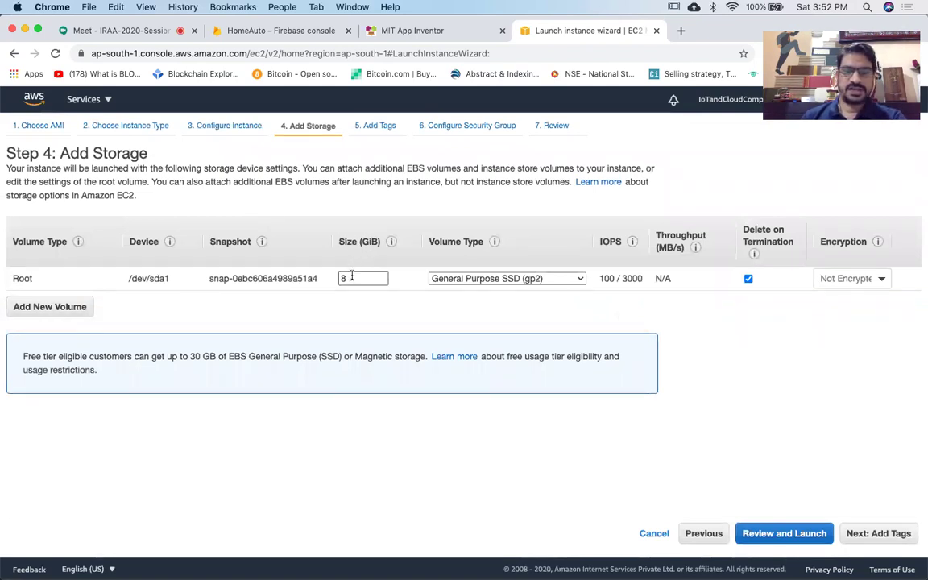
left_click(352, 277)
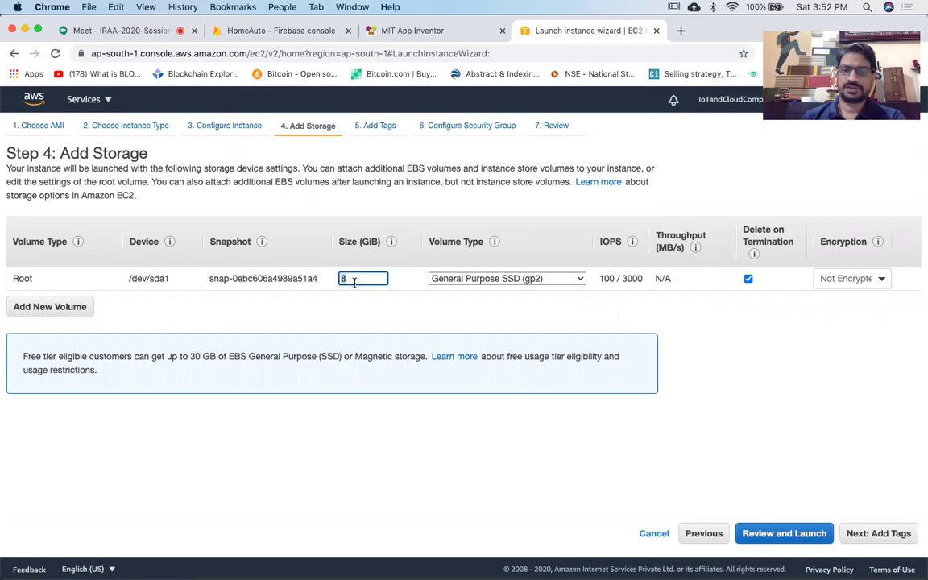
left_click(358, 297)
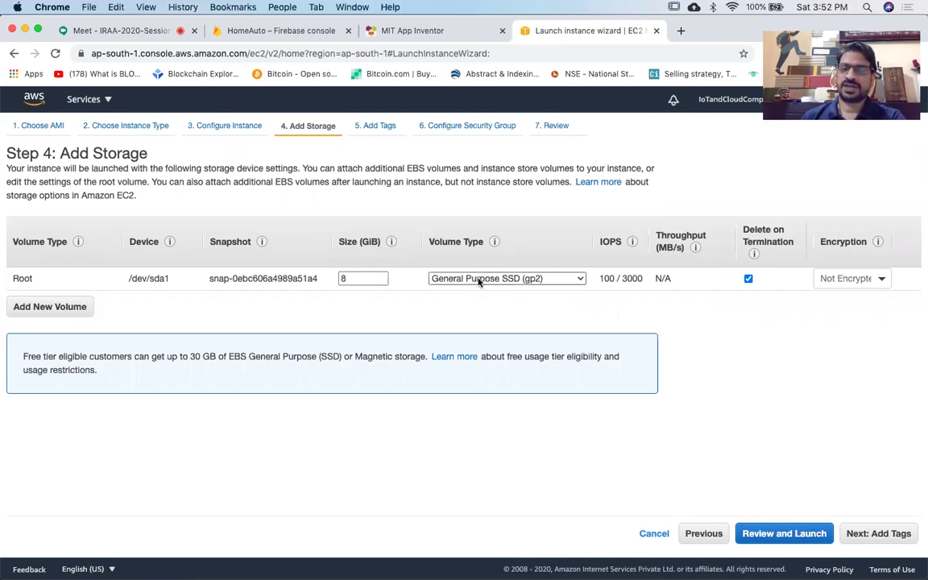
left_click(509, 279)
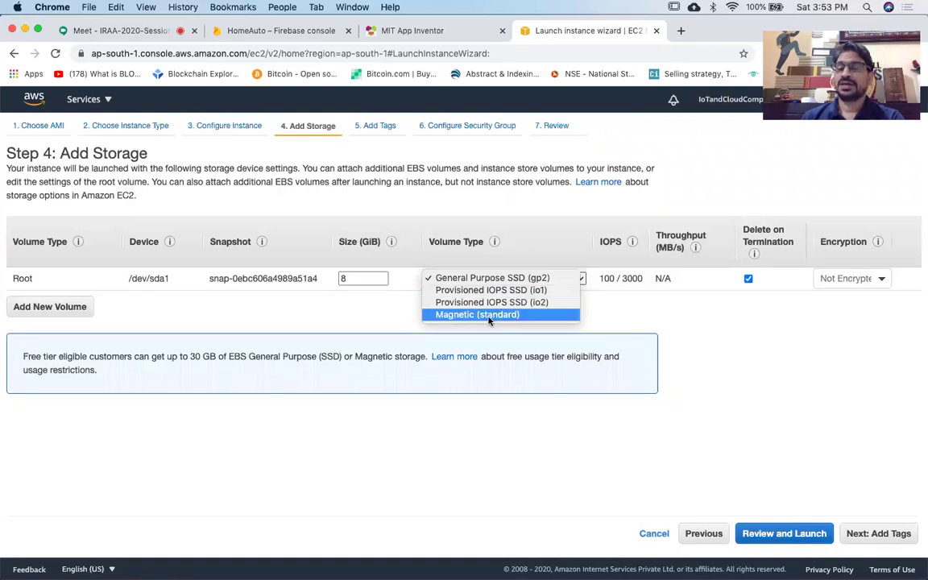
left_click(390, 308)
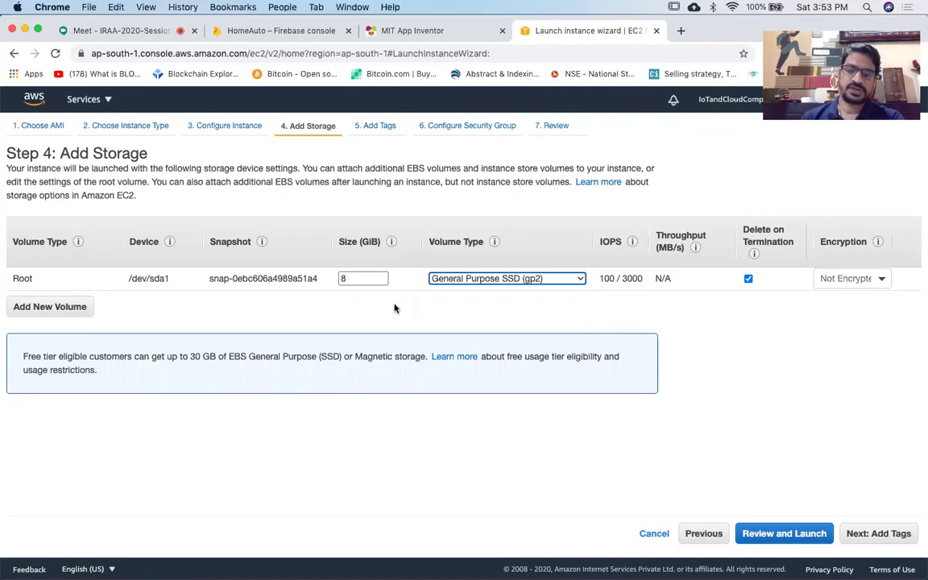
double_click(358, 277)
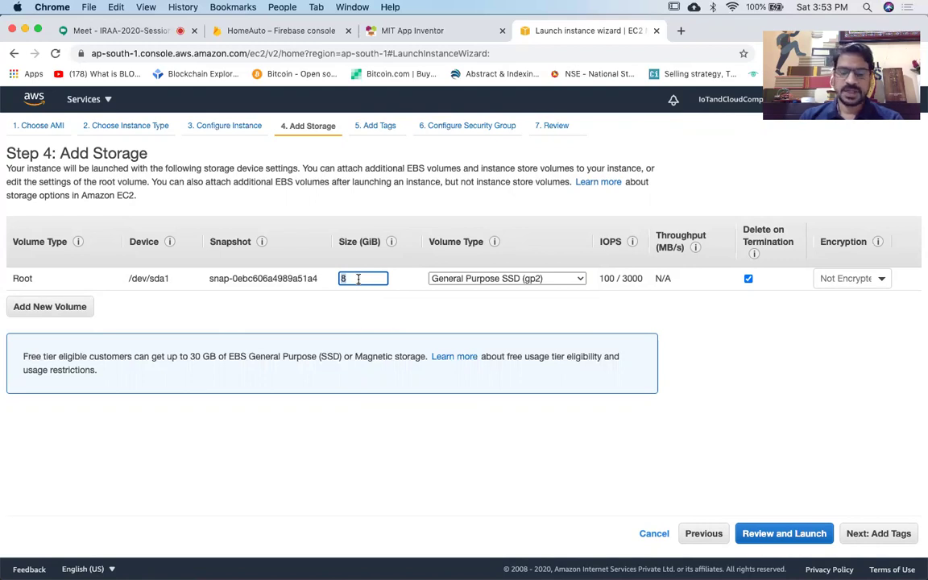
type("30")
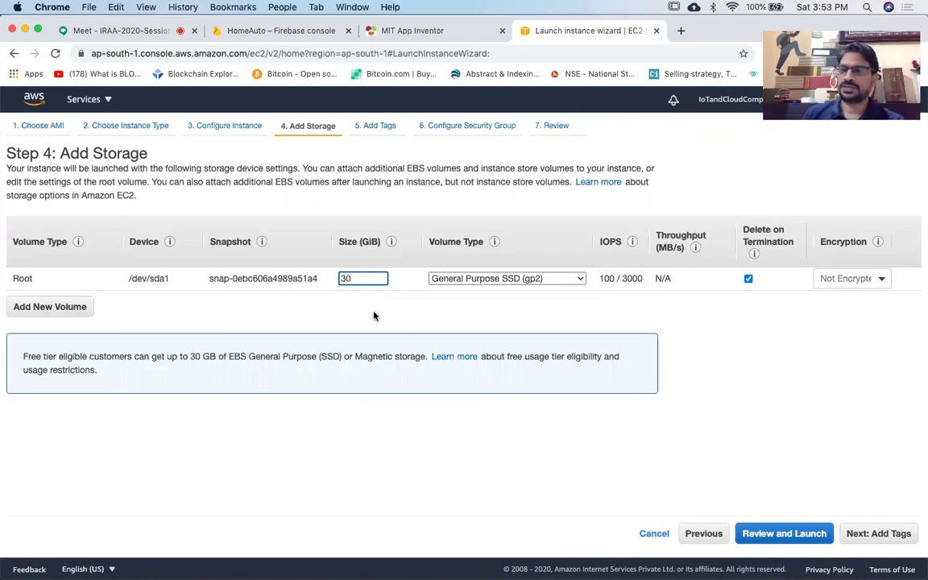
key("BackSpace")
key("BackSpace")
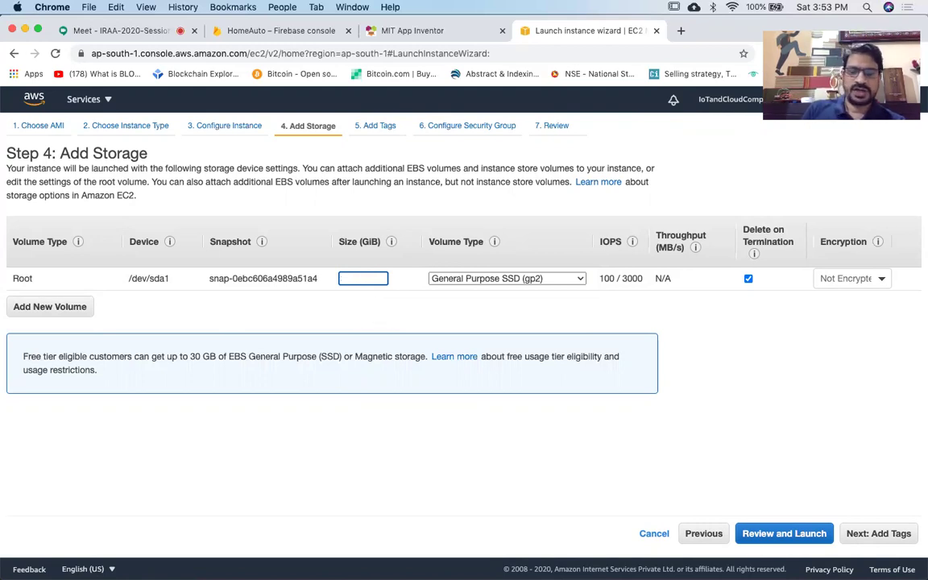
type("8")
left_click(407, 310)
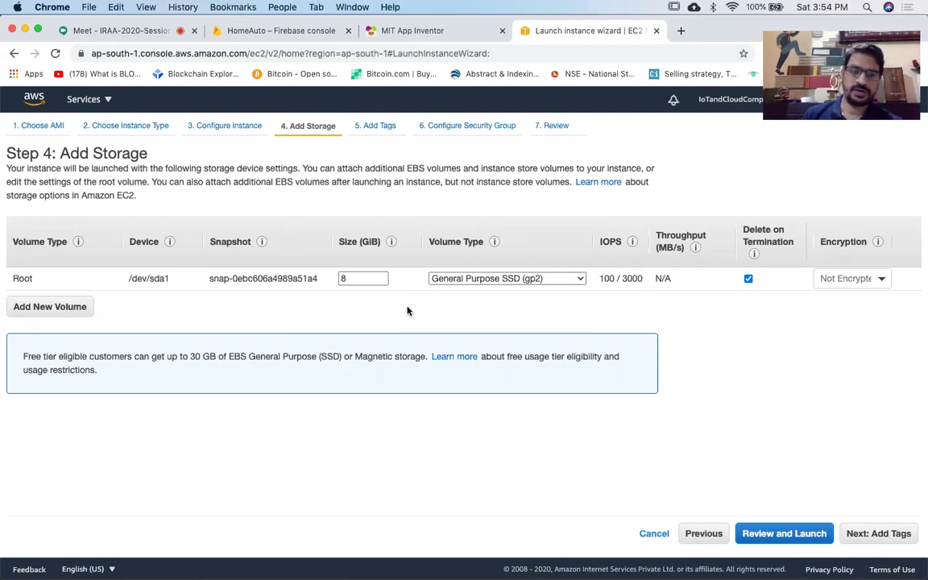
Move past the 8 GiB gp2 root volume to Add Tags, adding no tags.
left_click(879, 533)
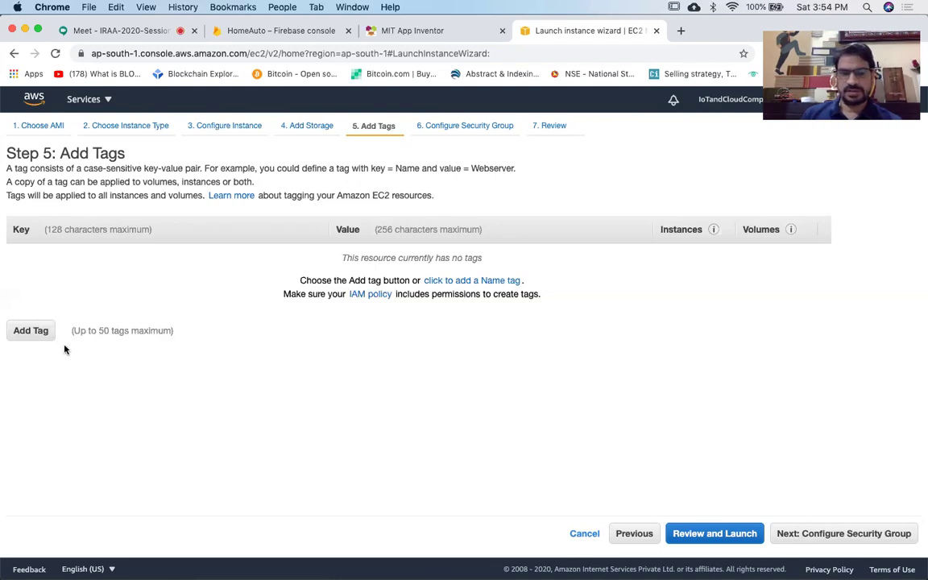
left_click(894, 538)
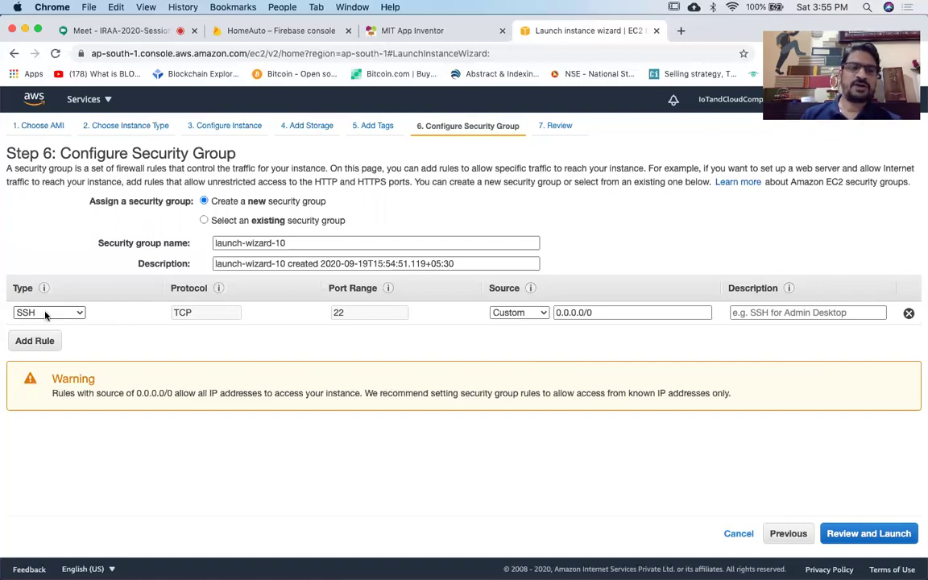
scroll(54, 318, "up", 5)
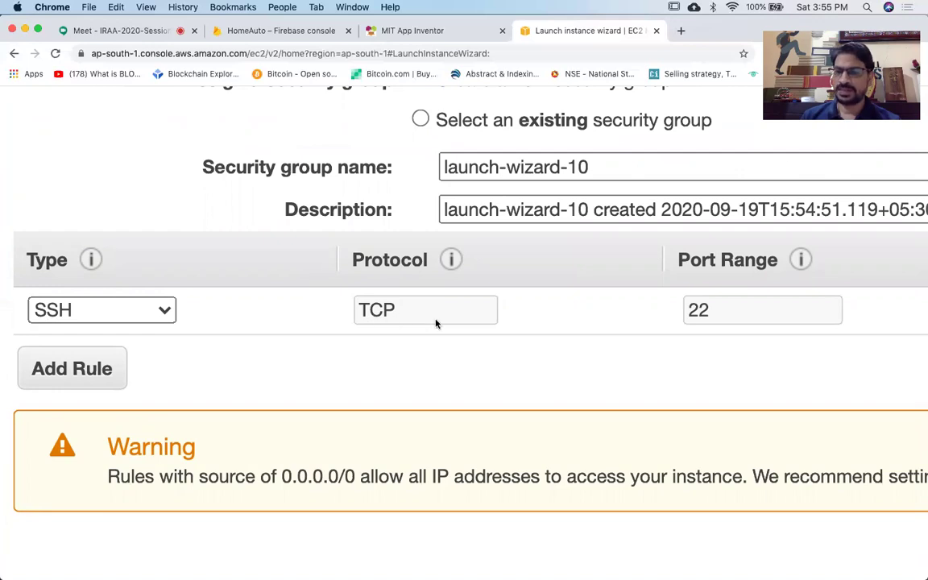
scroll(518, 345, "right", 5)
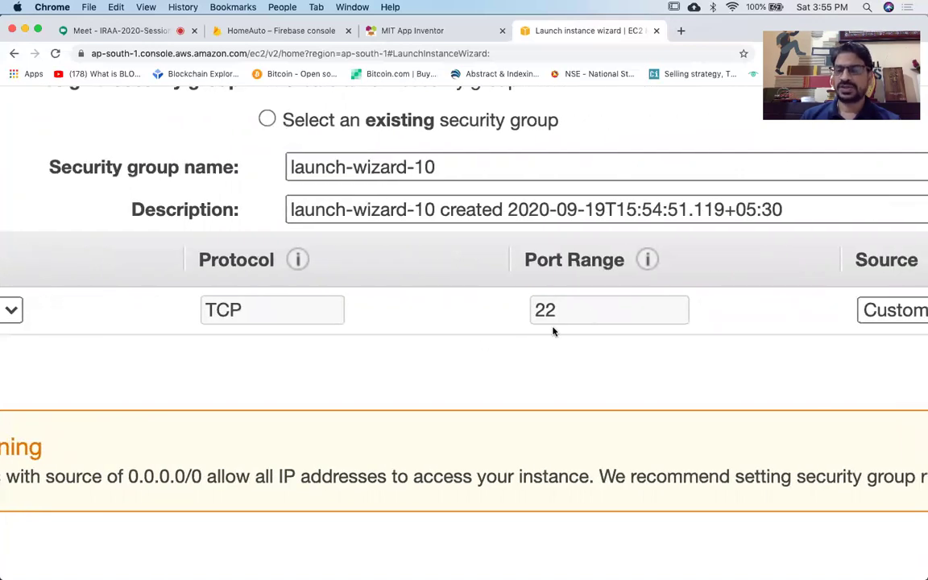
scroll(553, 330, "right", 8)
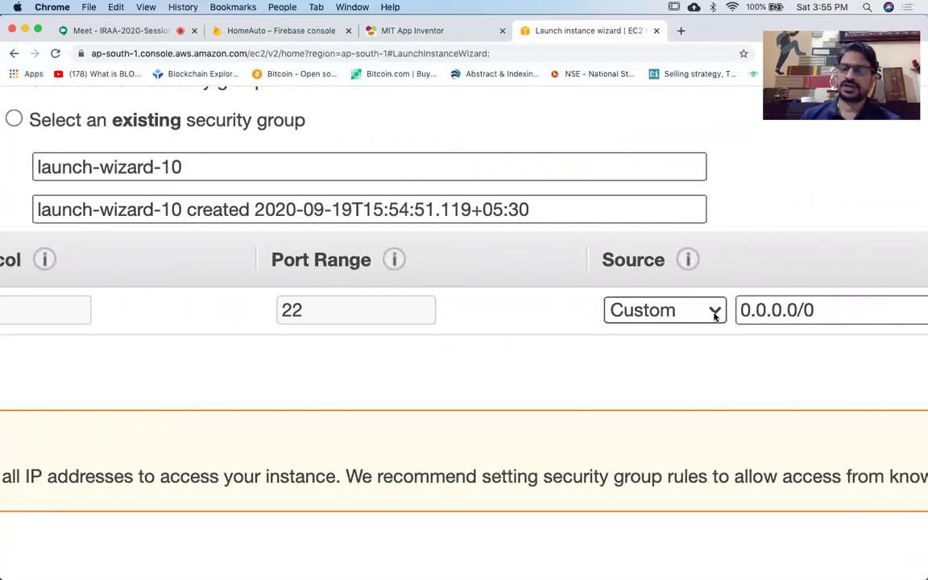
scroll(713, 314, "right", 4)
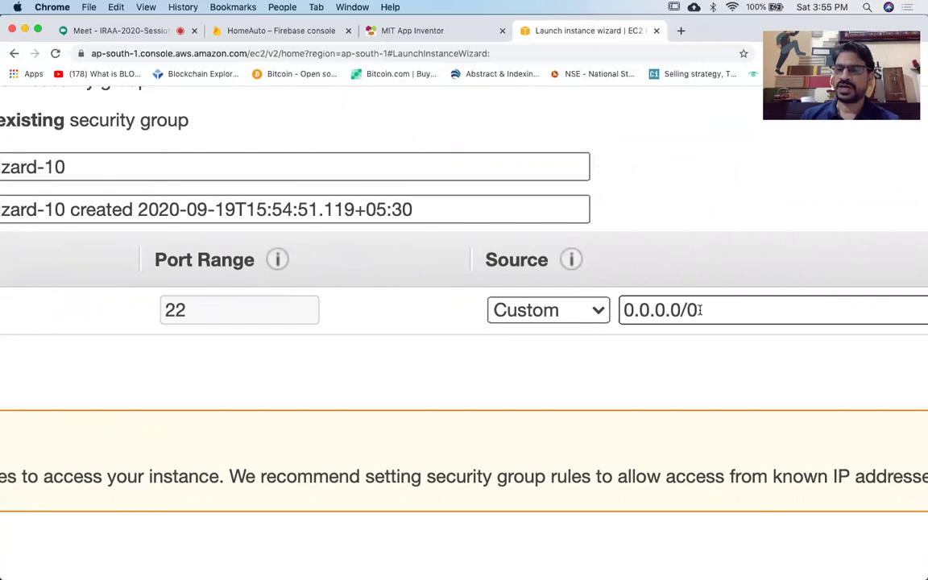
triple_click(700, 310)
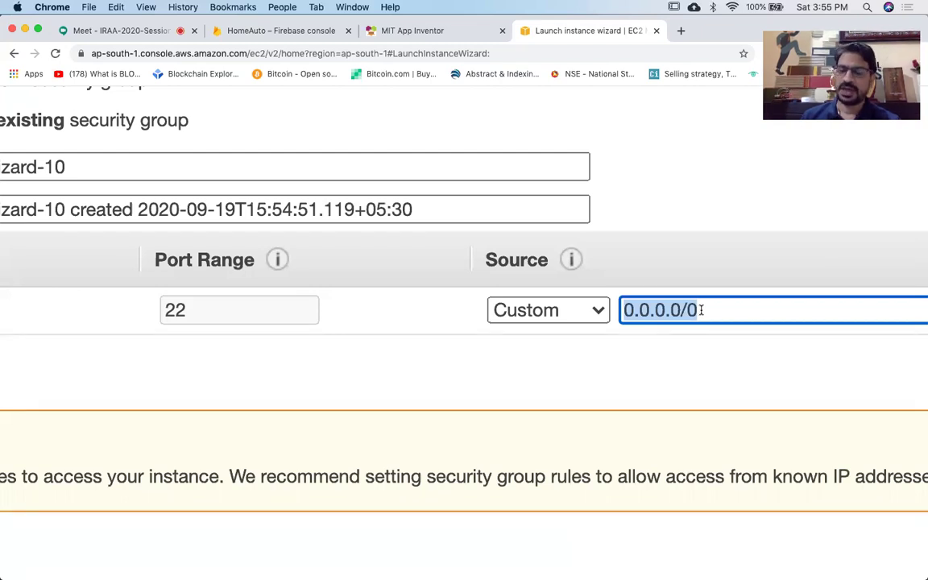
left_click(700, 310)
left_click(626, 310)
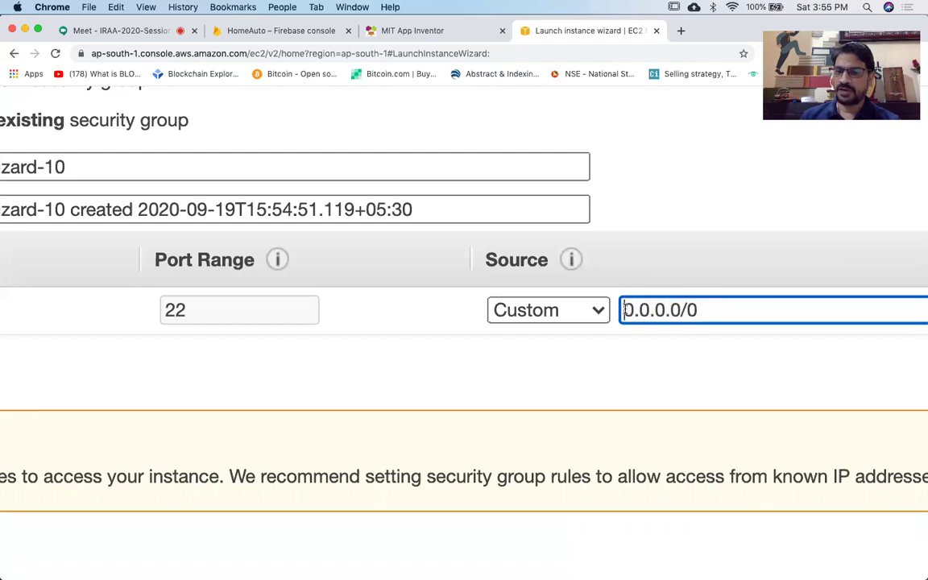
left_click_drag(626, 310, 707, 313)
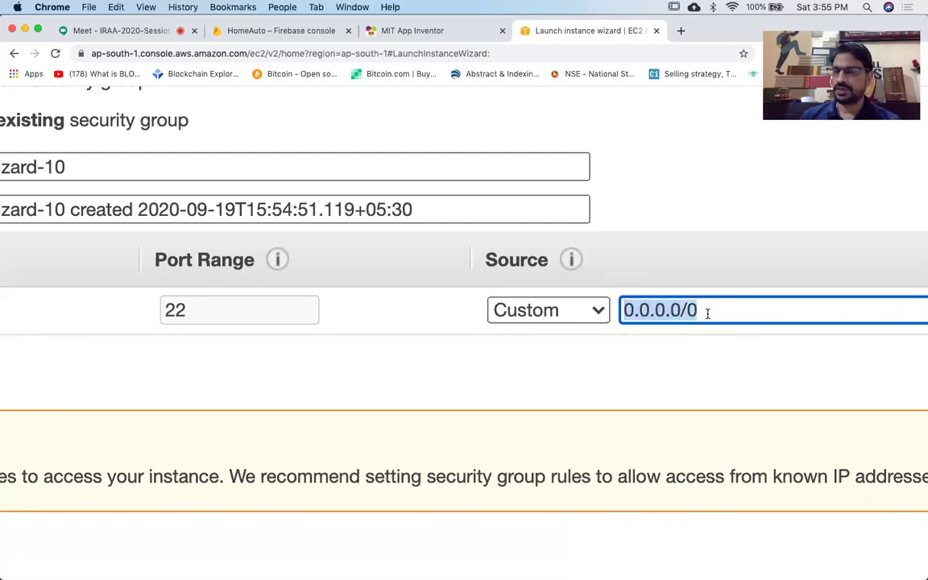
left_click(702, 360)
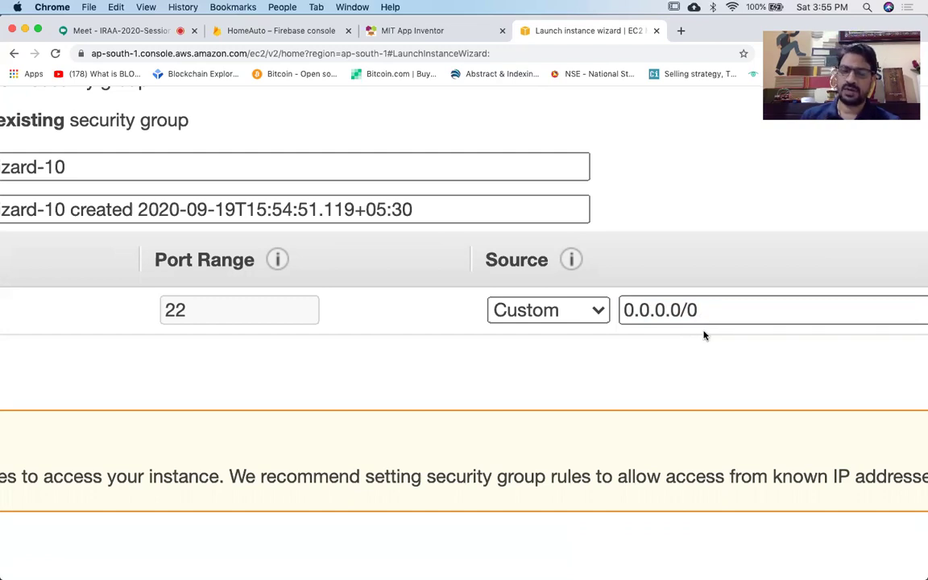
scroll(703, 330, "down", 5)
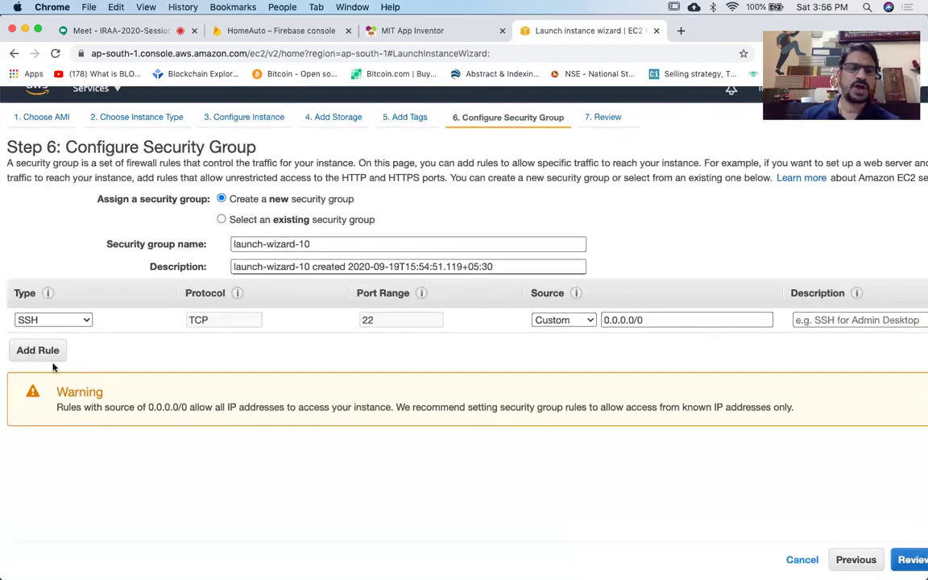
Add an HTTP inbound rule on TCP port 80 from 0.0.0.0/0 and ::/0 beside SSH.
left_click(36, 354)
scroll(138, 393, "left", 2)
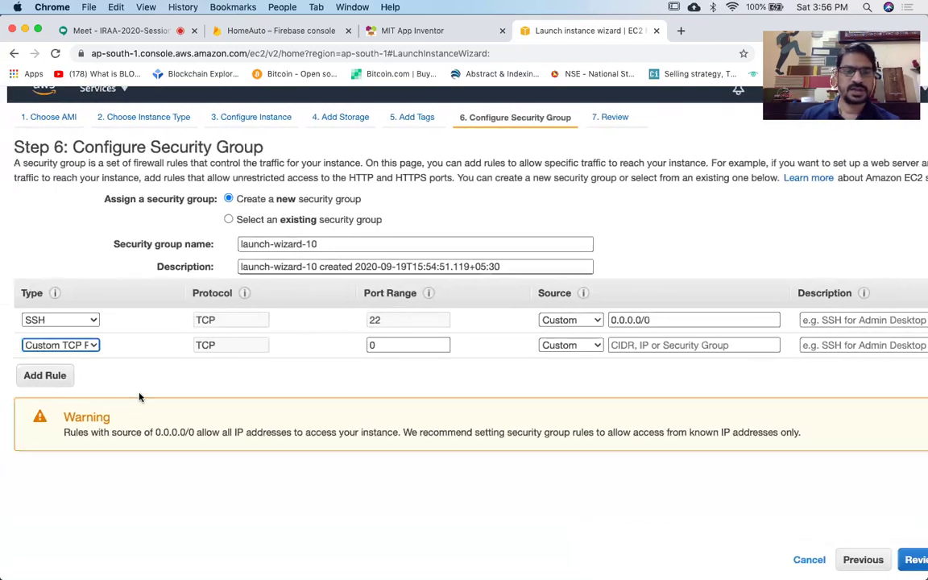
left_click(78, 346)
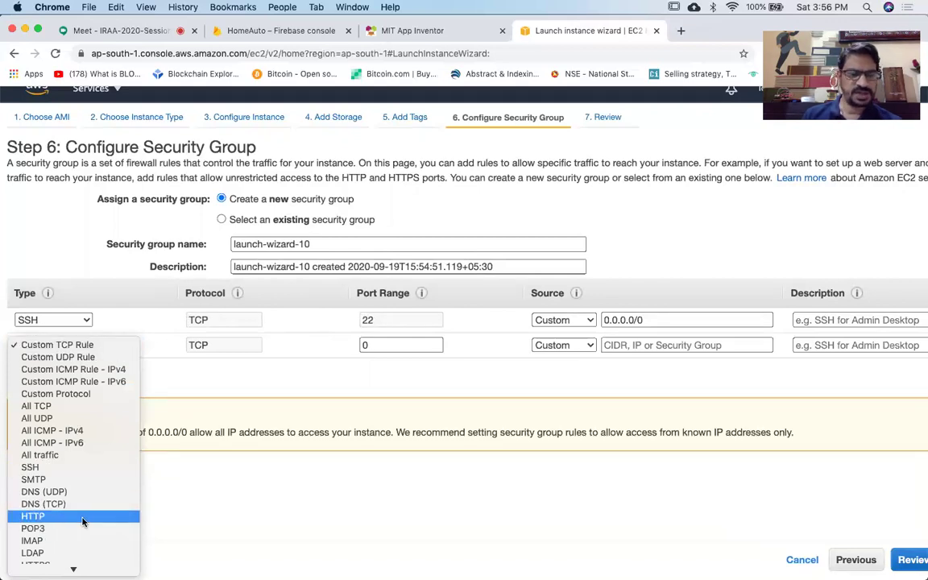
left_click(36, 515)
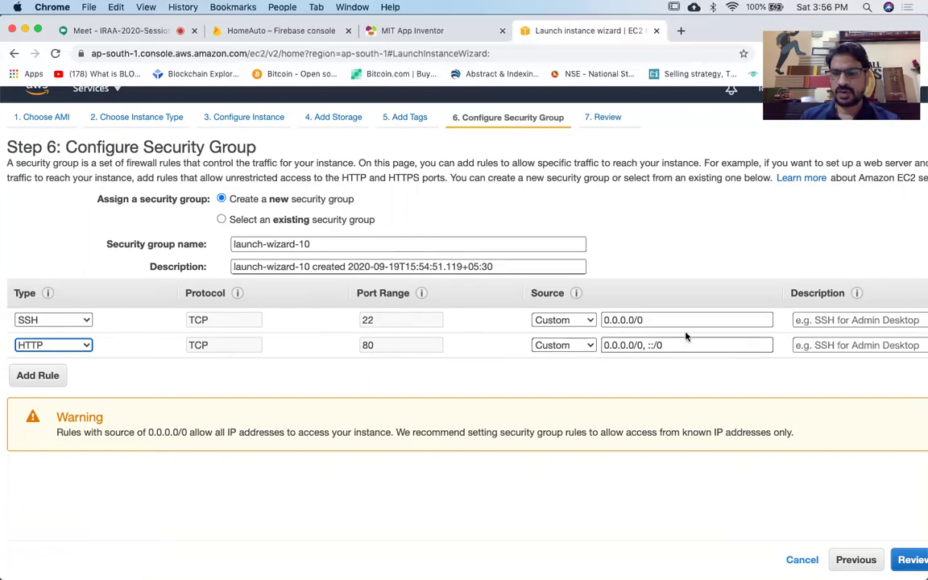
scroll(684, 345, "right", 3)
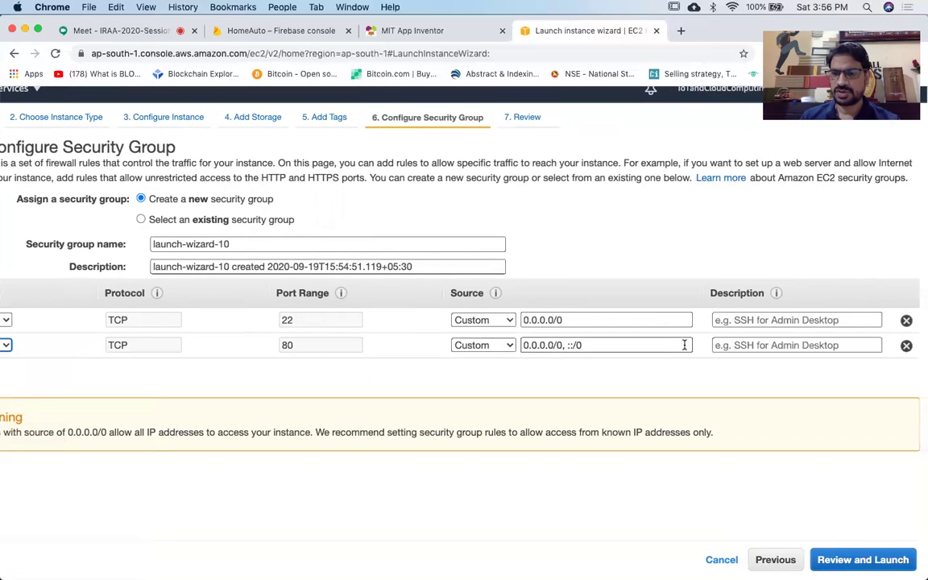
scroll(741, 371, "left", 3)
scroll(742, 371, "right", 3)
scroll(741, 371, "left", 3)
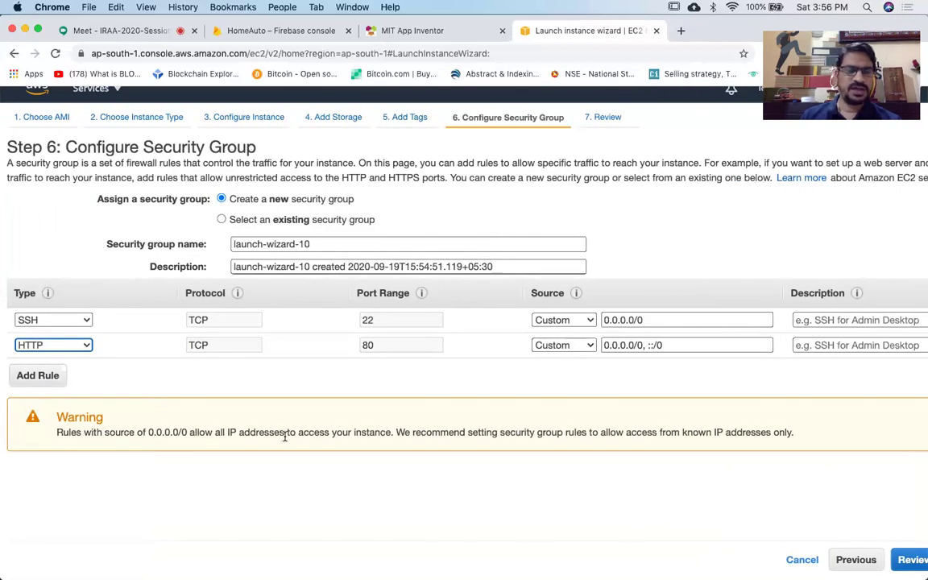
scroll(284, 438, "up", 5)
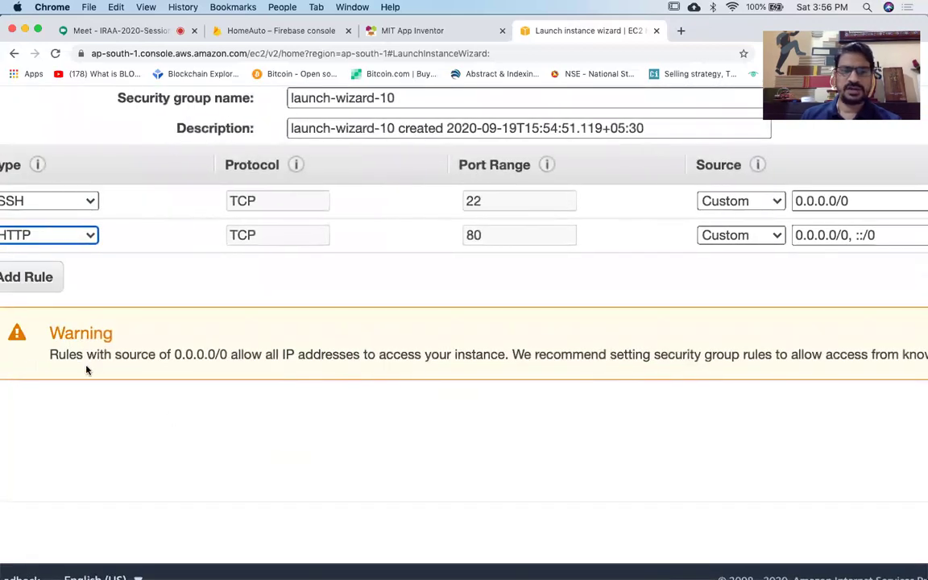
scroll(250, 362, "right", 5)
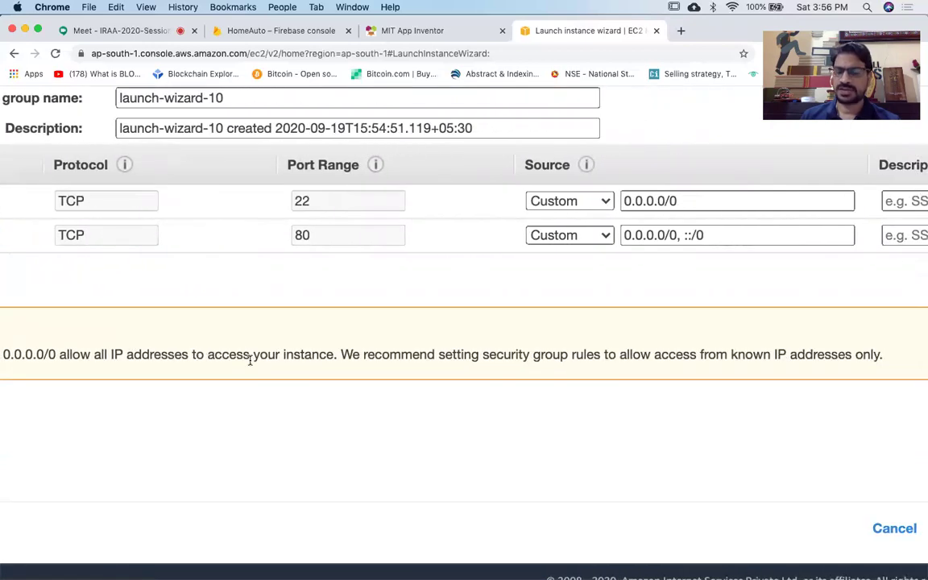
scroll(250, 360, "right", 3)
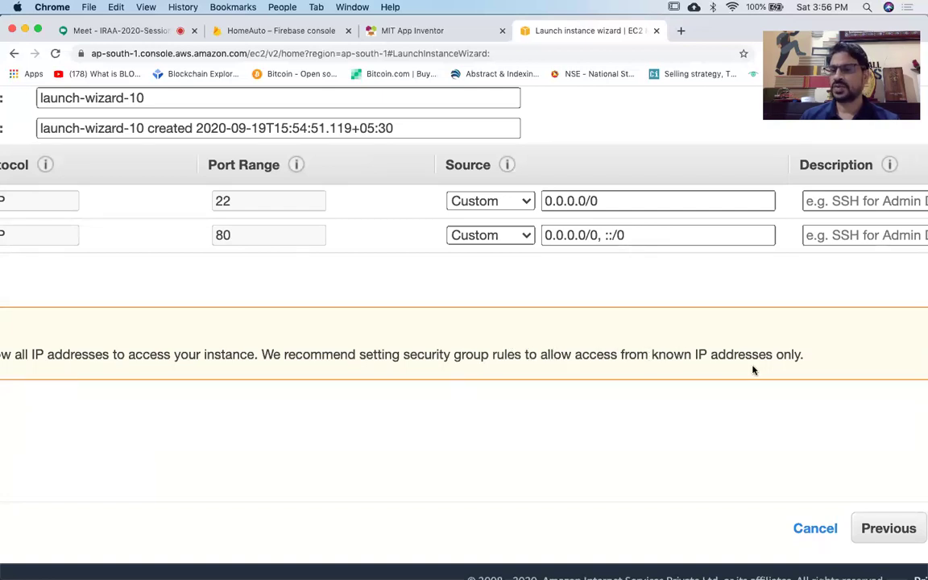
scroll(753, 369, "down", 3)
scroll(753, 370, "down", 3)
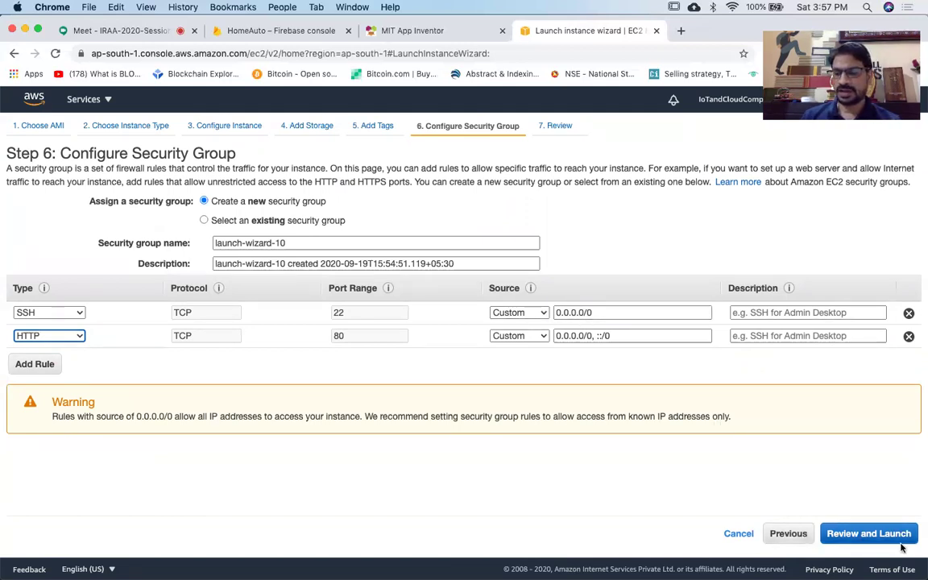
Go to Step 7 Review Instance Launch and expand its Storage section showing 8 GiB gp2.
left_click(844, 542)
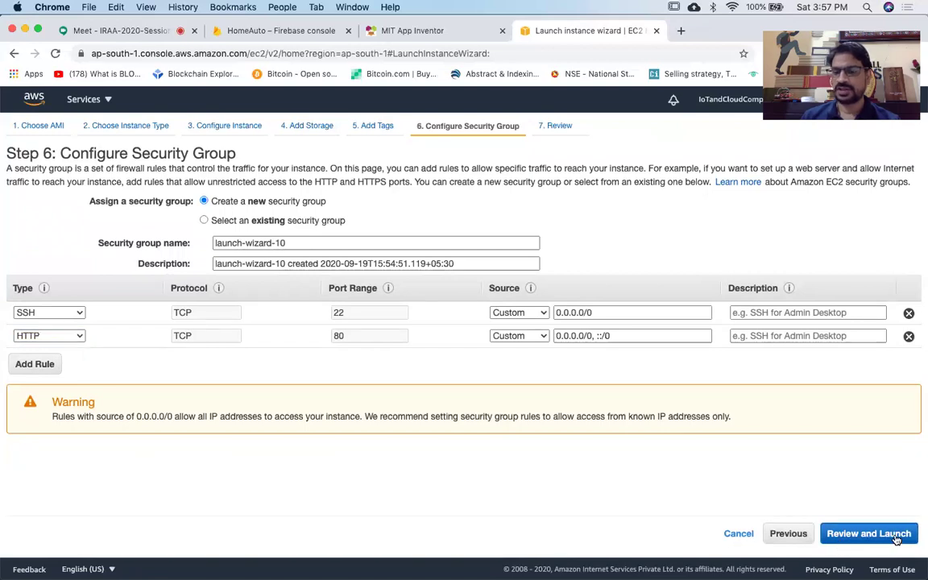
scroll(554, 302, "down", 1)
scroll(553, 302, "down", 5)
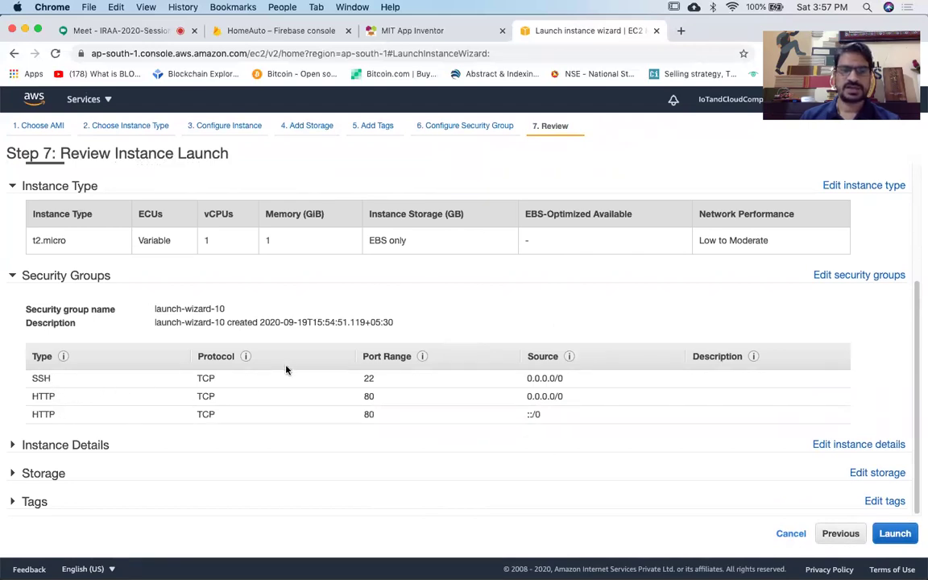
scroll(286, 370, "up", 5)
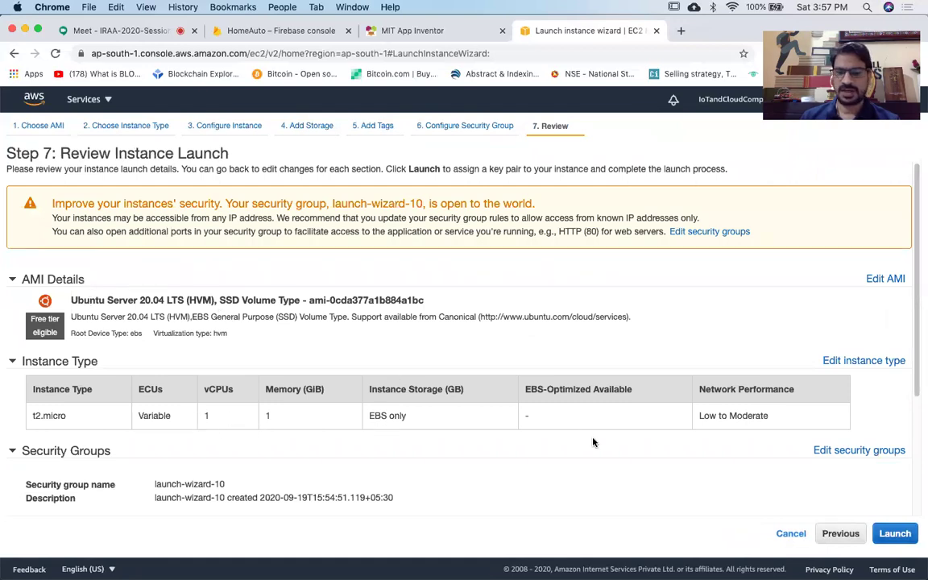
scroll(593, 442, "down", 4)
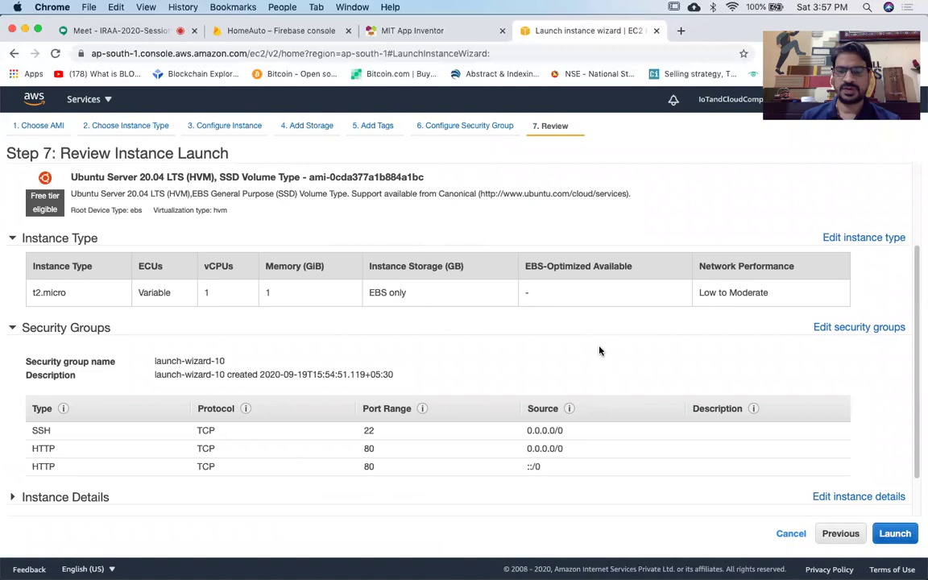
scroll(629, 372, "up", 2)
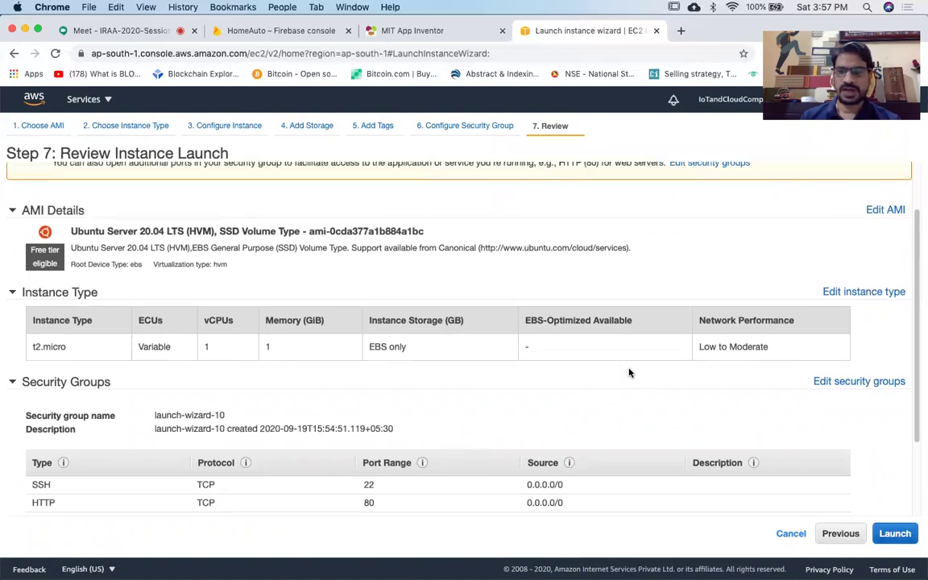
scroll(630, 372, "down", 3)
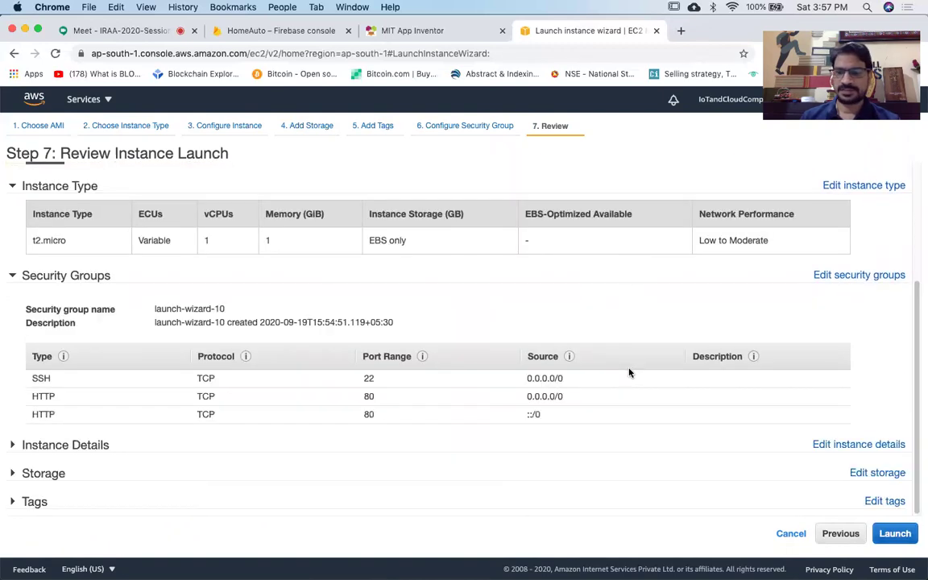
left_click(37, 473)
scroll(311, 484, "down", 2)
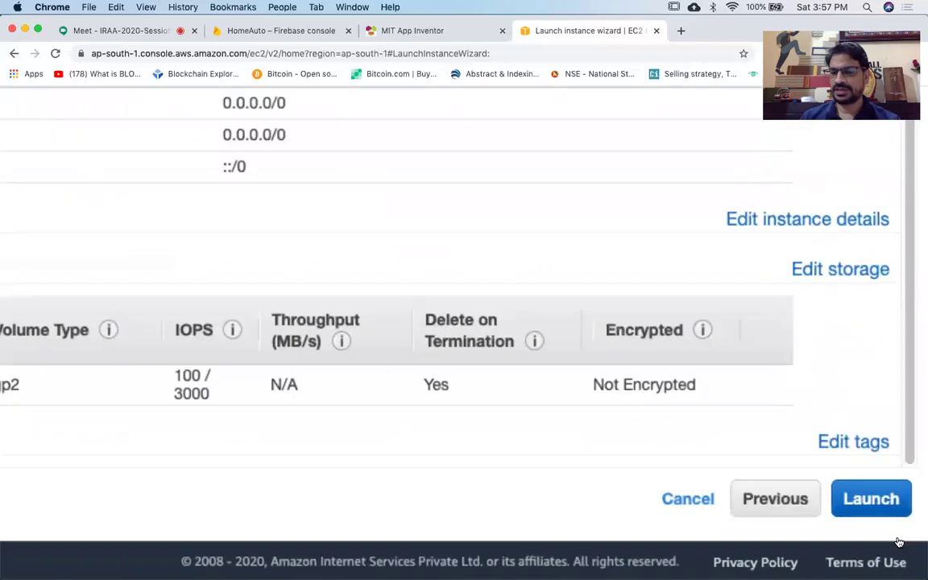
Create a new key pair named FDPtest, download FDPtest.pem, and launch the instance.
left_click(878, 504)
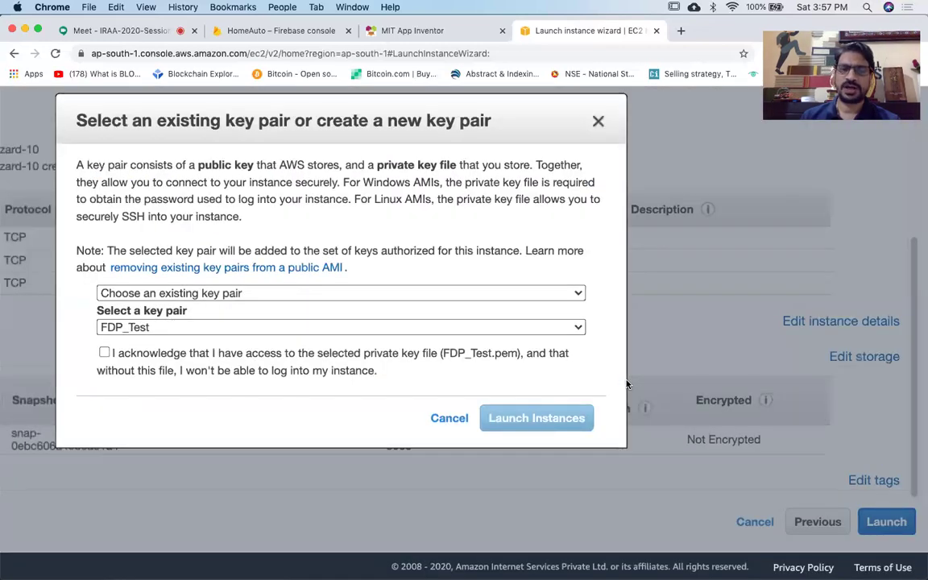
scroll(627, 384, "down", 10)
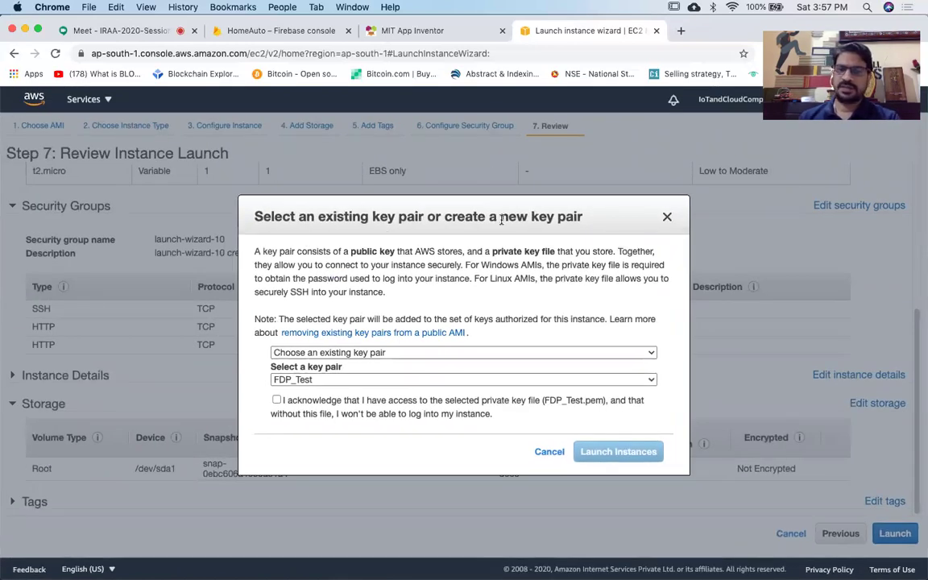
left_click(577, 353)
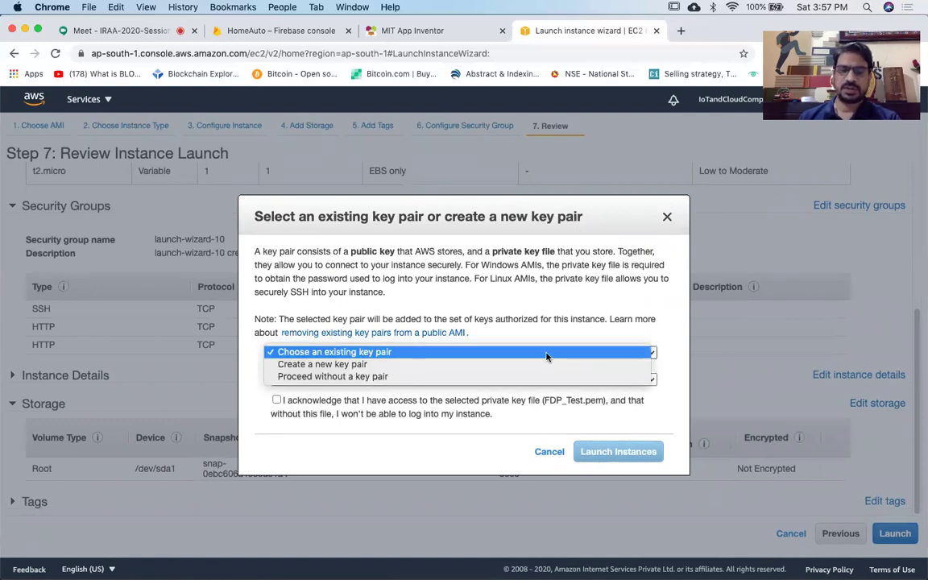
left_click(387, 366)
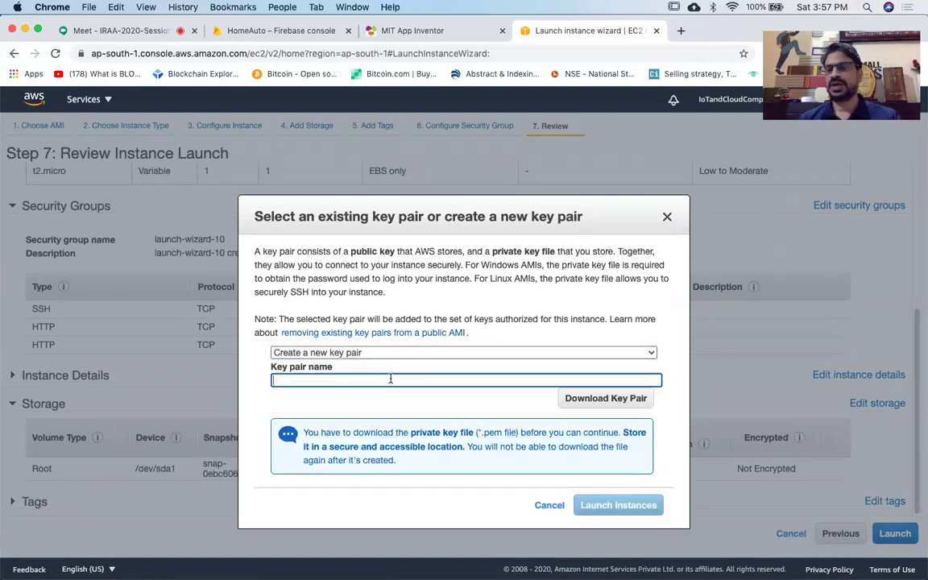
type("FDP")
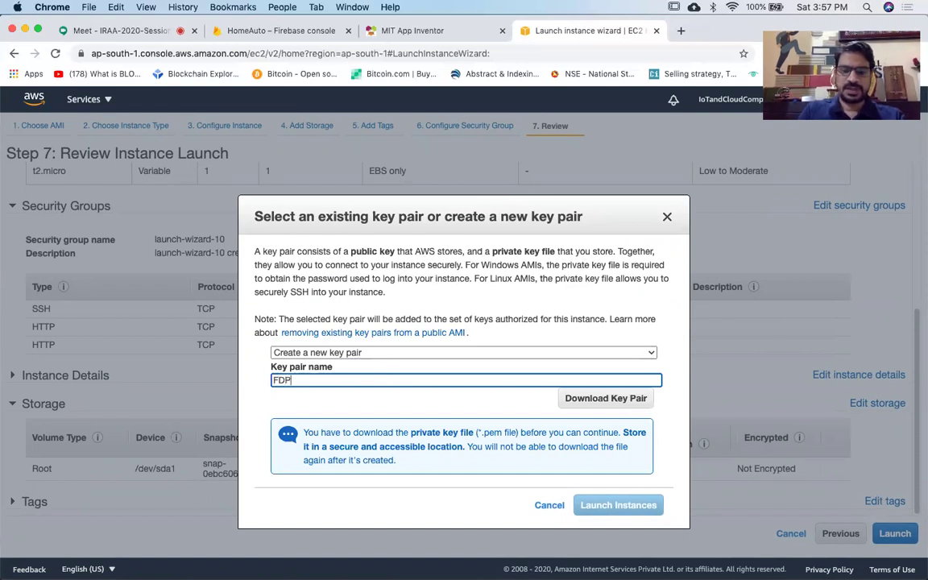
type("test")
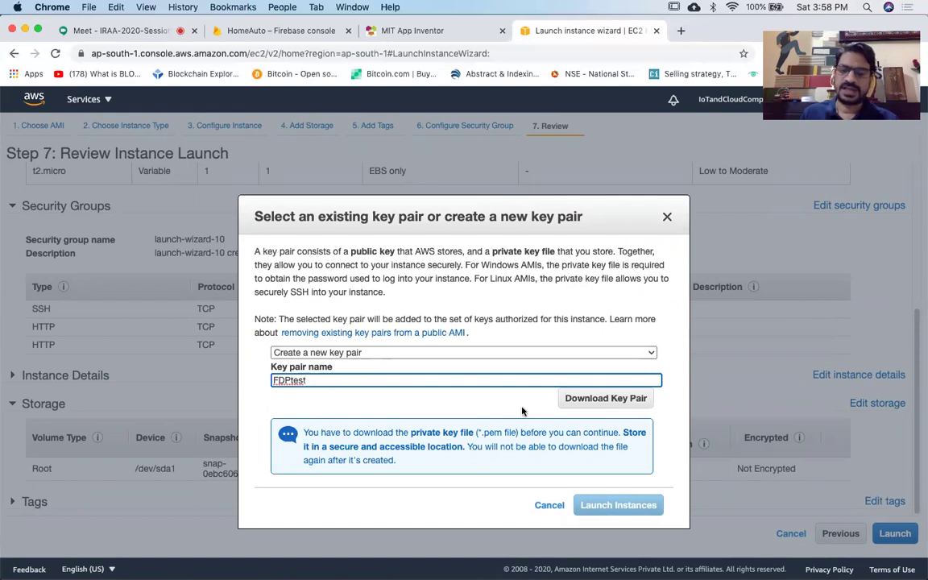
left_click(624, 401)
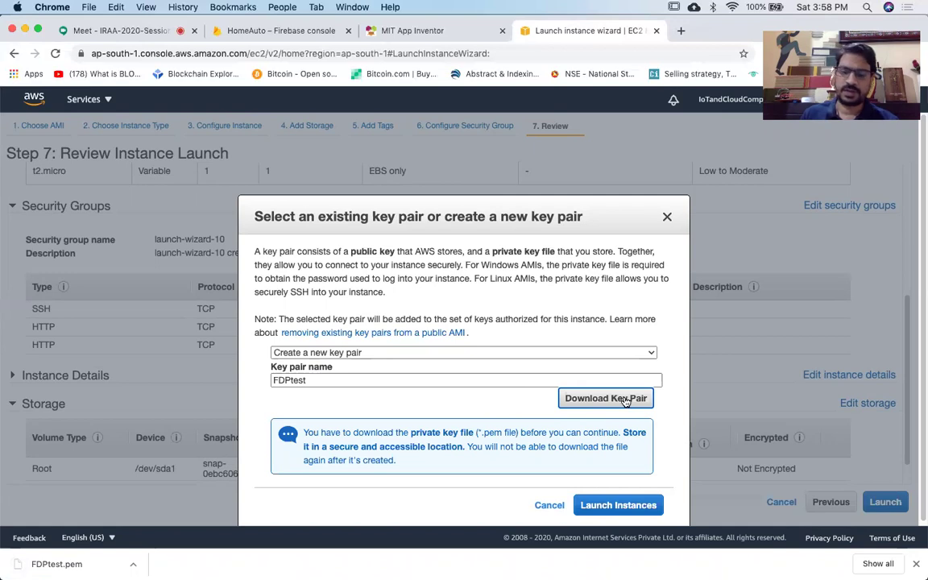
left_click(639, 505)
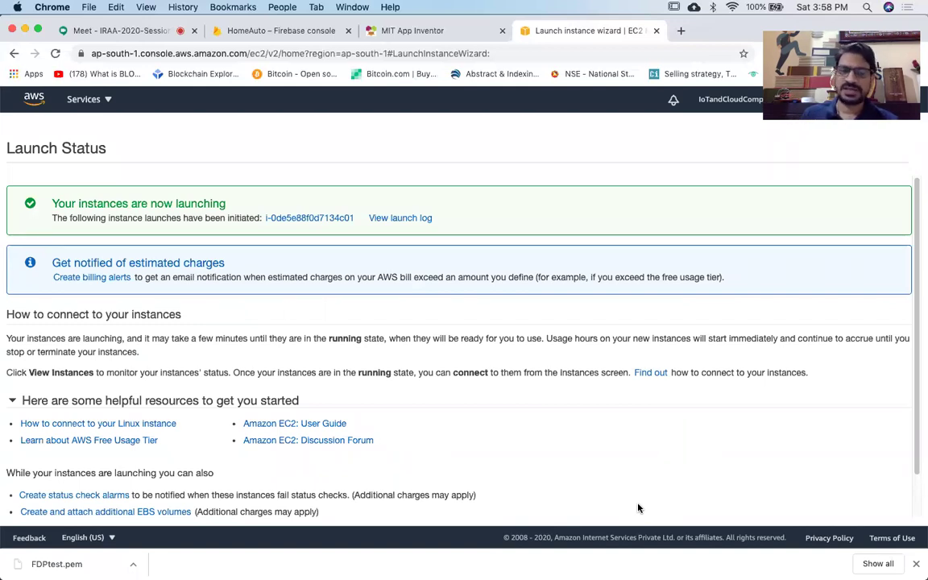
Open the EC2 dashboard and check Service health for the Asia Pacific (Mumbai) region.
left_click(95, 98)
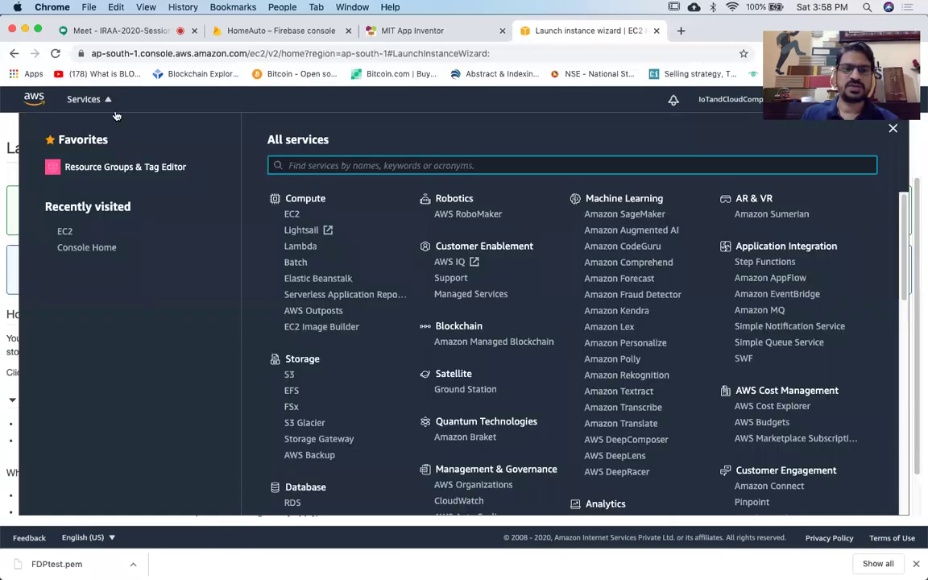
left_click(292, 214)
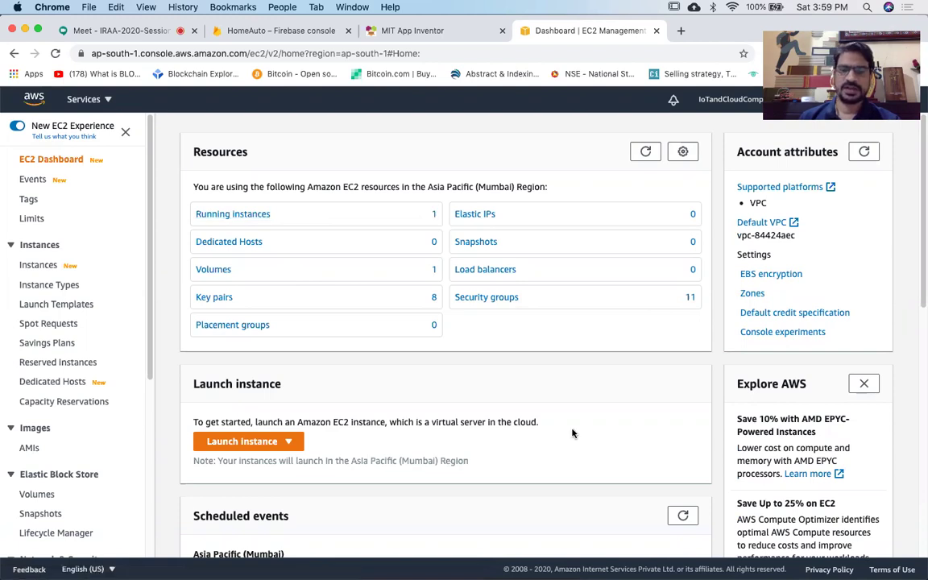
scroll(572, 432, "down", 5)
scroll(573, 433, "down", 4)
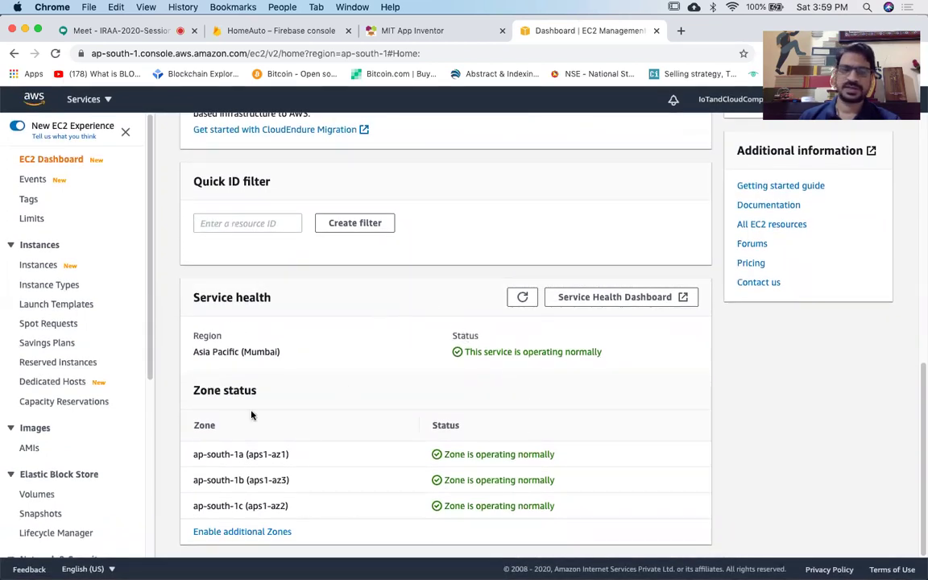
left_click_drag(192, 351, 302, 356)
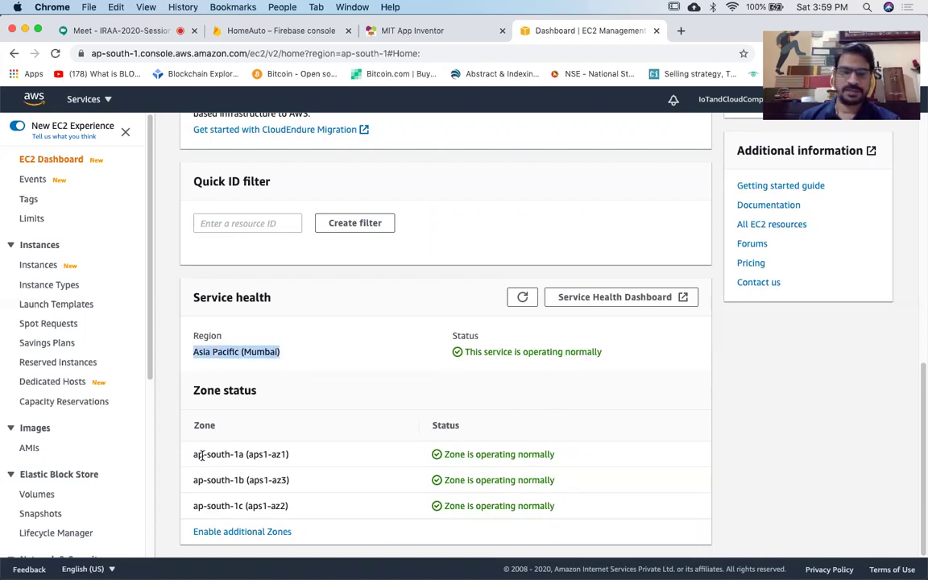
scroll(409, 386, "up", 5)
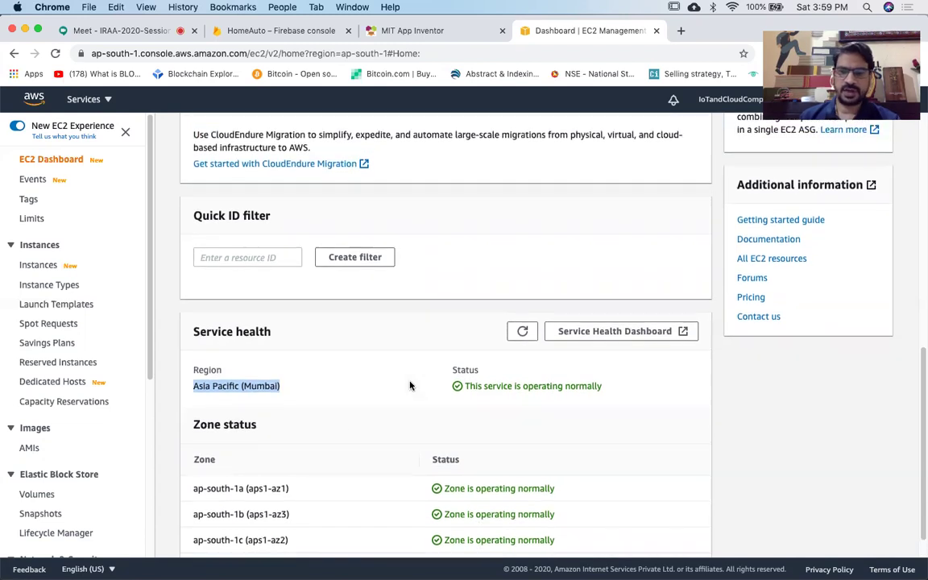
scroll(409, 385, "up", 5)
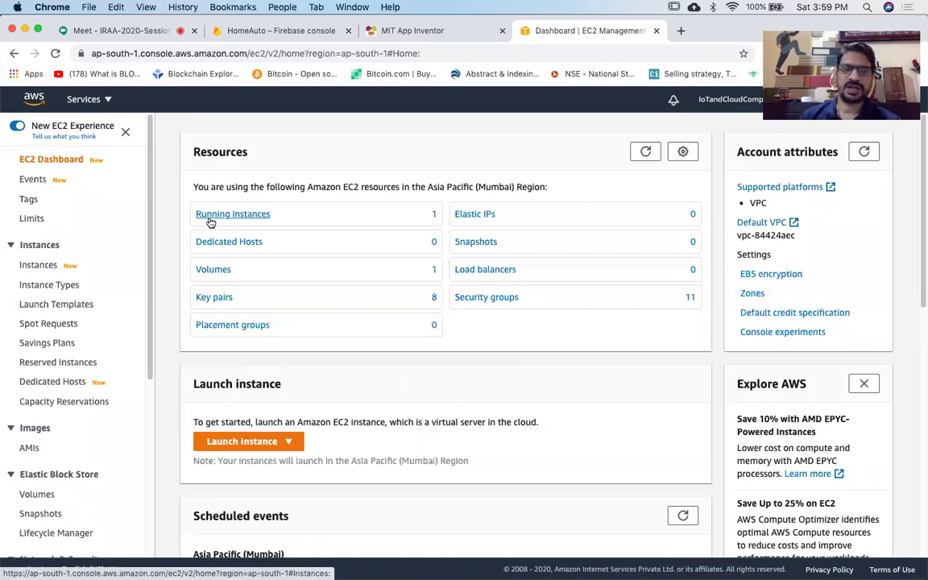
left_click(255, 215)
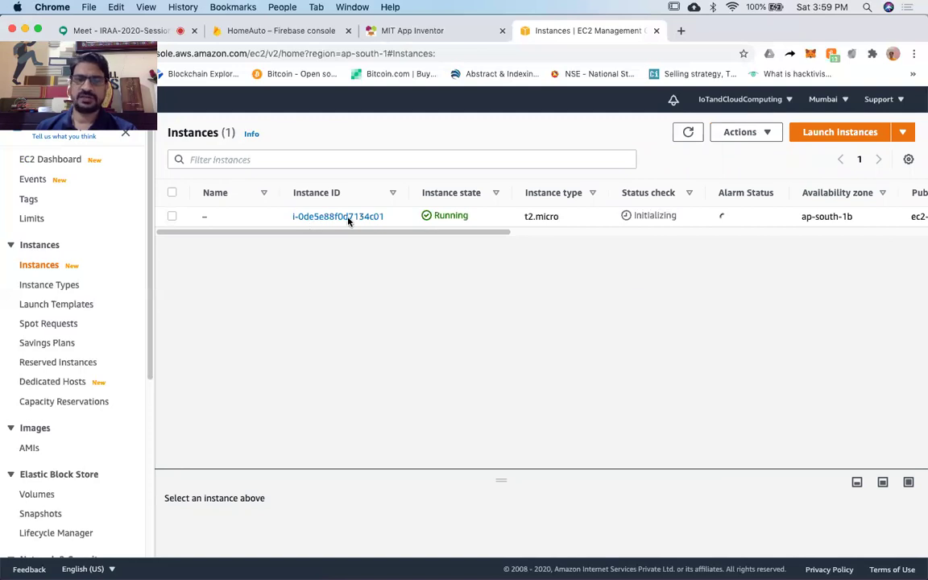
Scroll across the instances table to review the new instance's columns, including public IPv4 13.233.40.141.
scroll(371, 229, "up", 5)
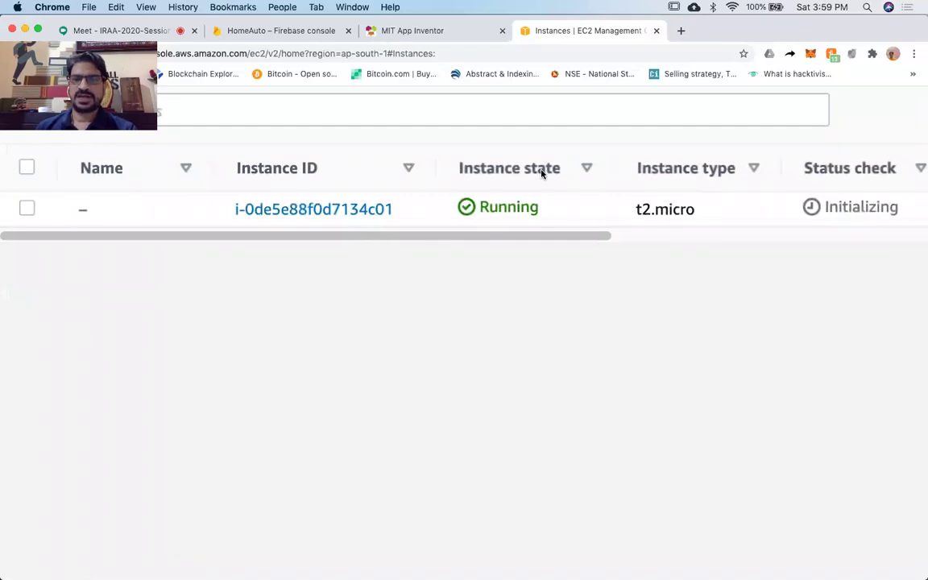
scroll(516, 209, "right", 5)
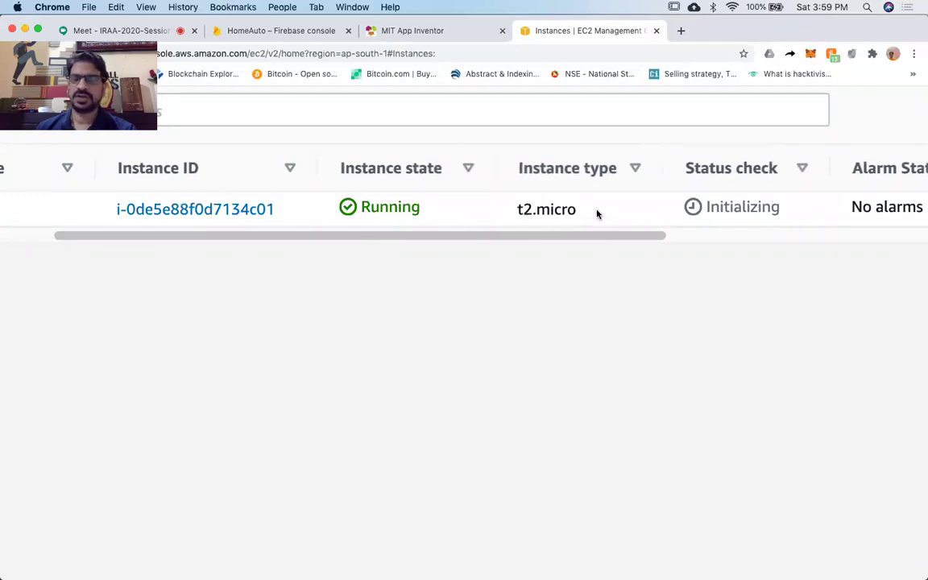
scroll(599, 213, "right", 1)
scroll(600, 214, "right", 3)
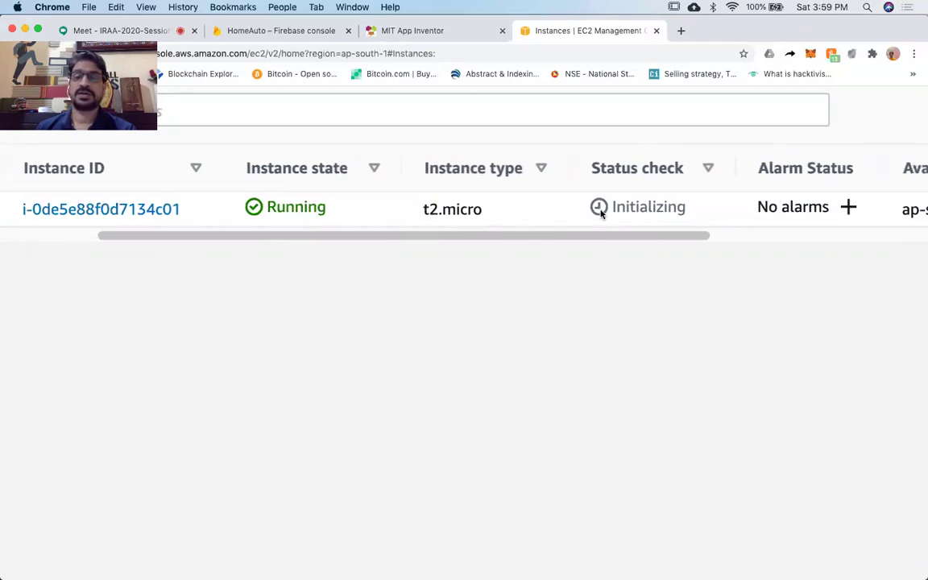
scroll(600, 213, "right", 2)
scroll(600, 214, "right", 3)
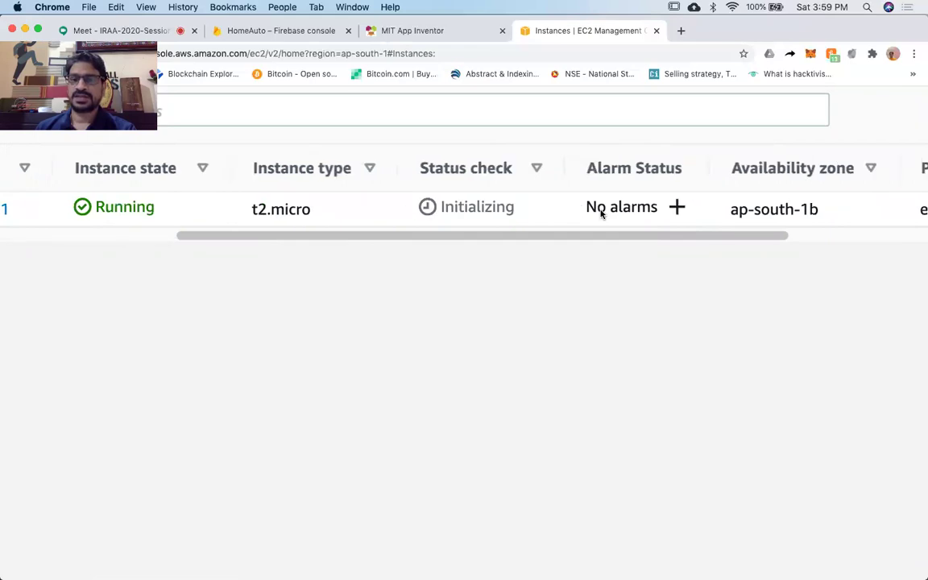
scroll(600, 214, "right", 2)
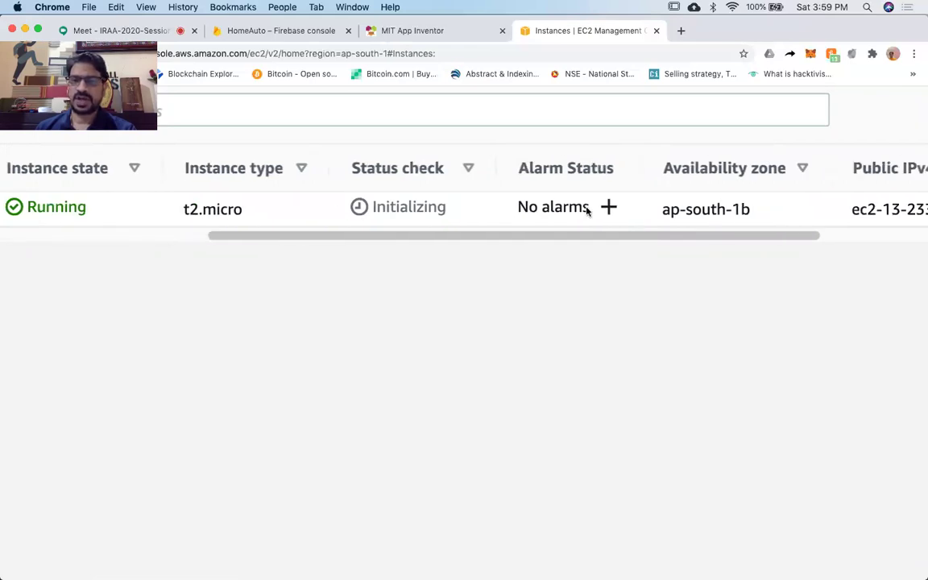
scroll(580, 184, "right", 4)
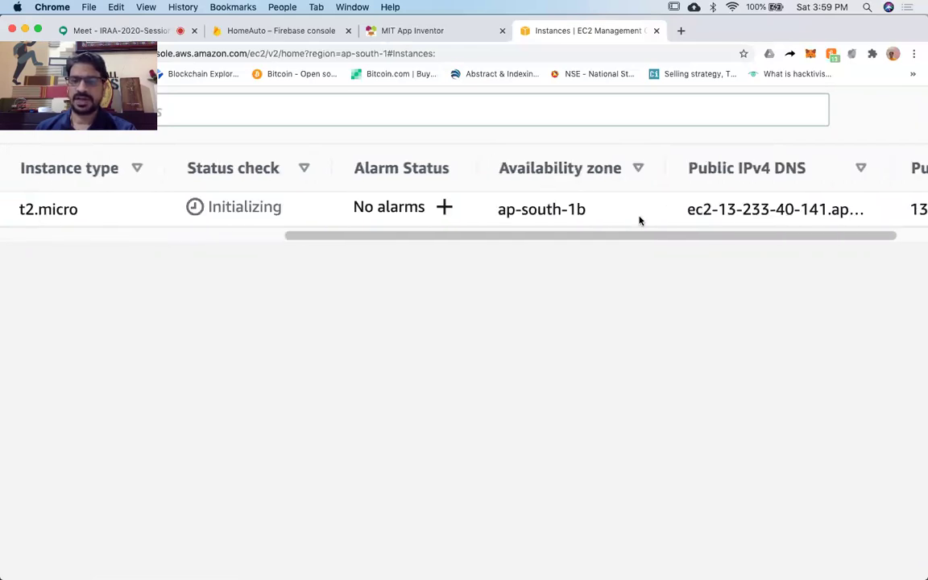
scroll(620, 202, "right", 5)
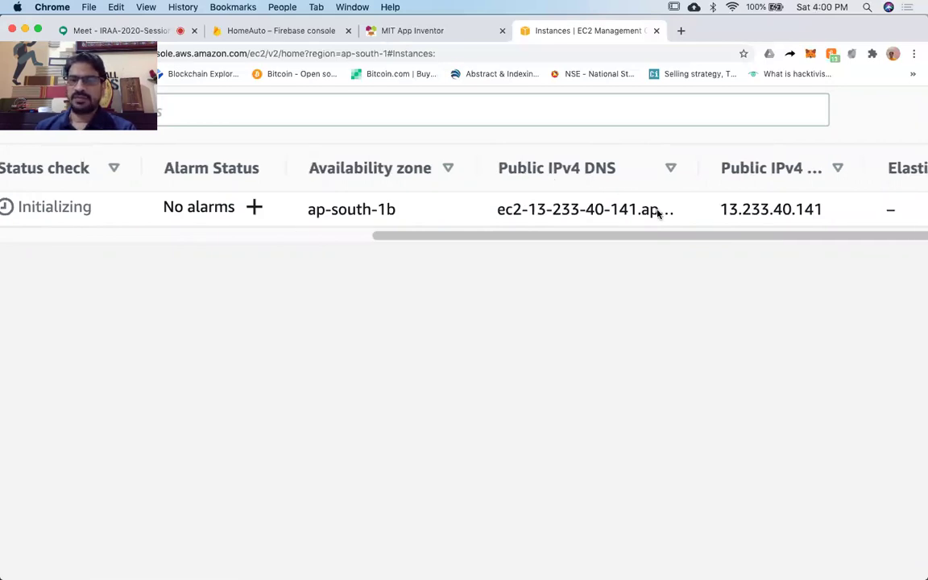
scroll(657, 211, "right", 3)
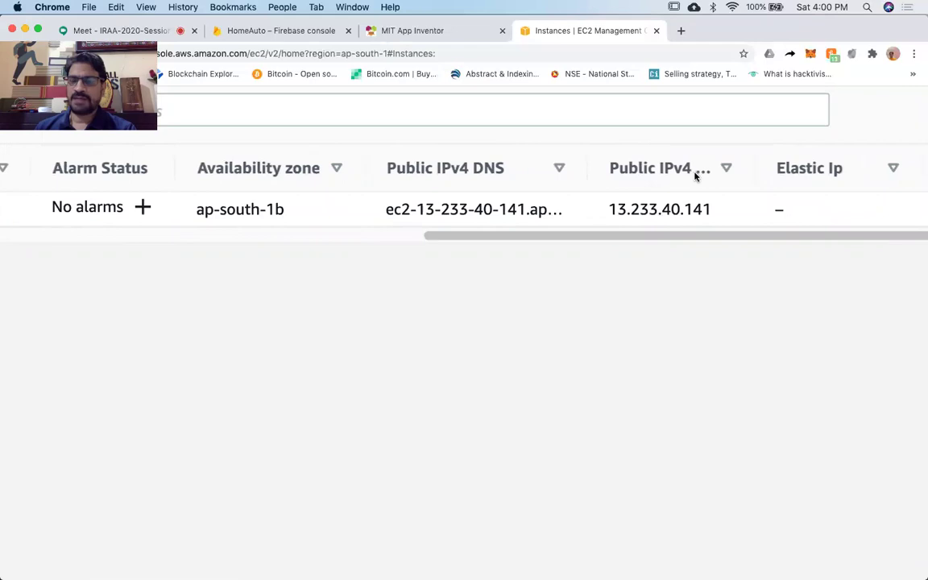
scroll(711, 209, "right", 4)
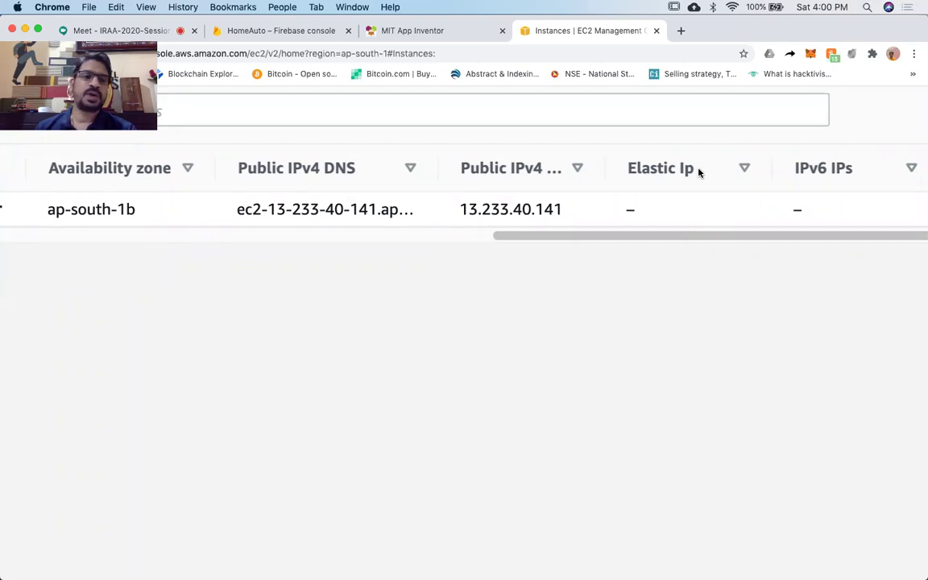
scroll(721, 218, "right", 8)
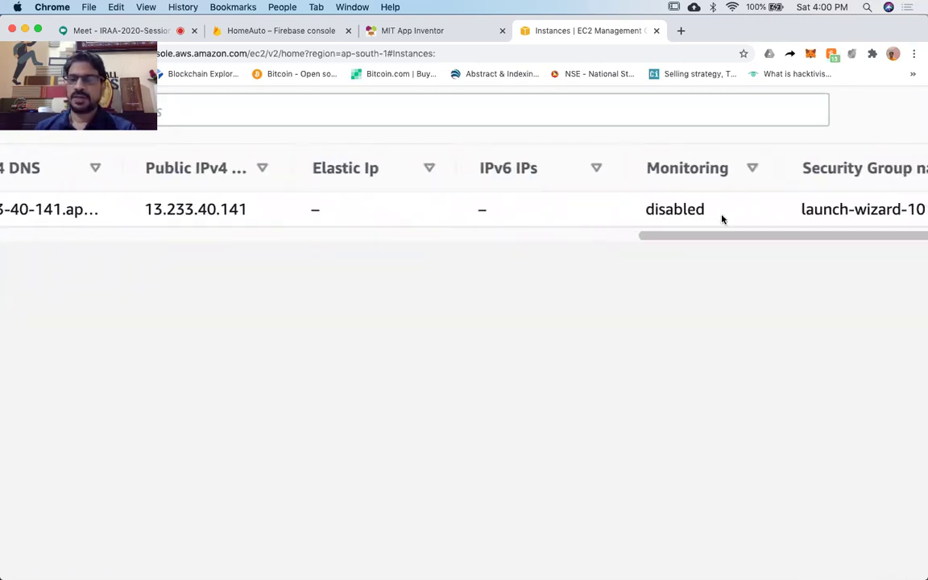
scroll(722, 219, "right", 4)
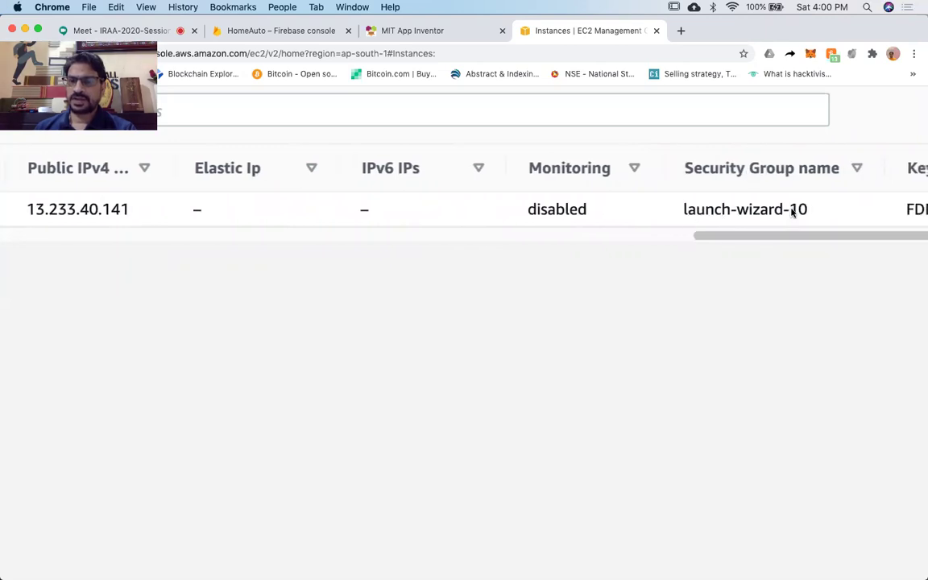
scroll(790, 211, "right", 2)
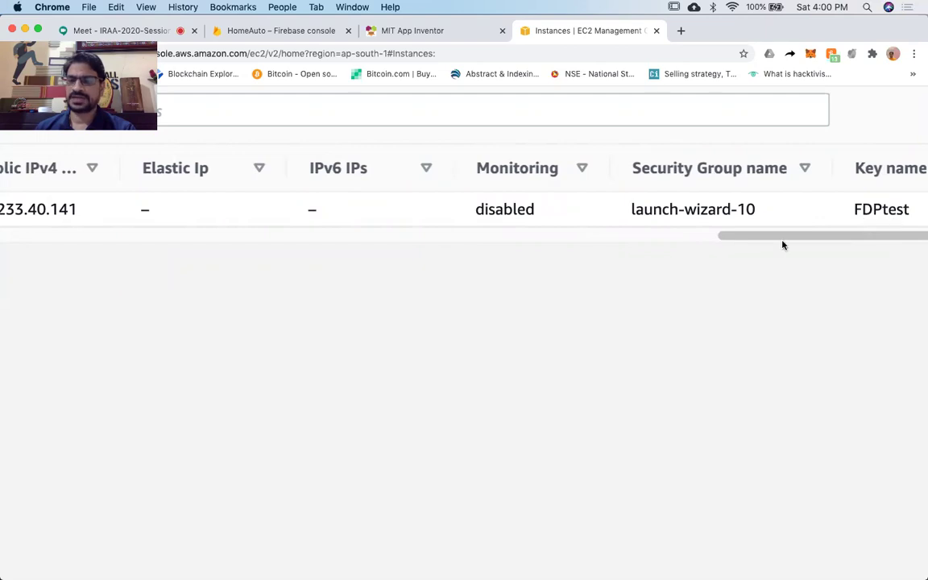
Reset the browser zoom and open the summary page for instance i-0de5e88f0d7134c01.
key("super+0")
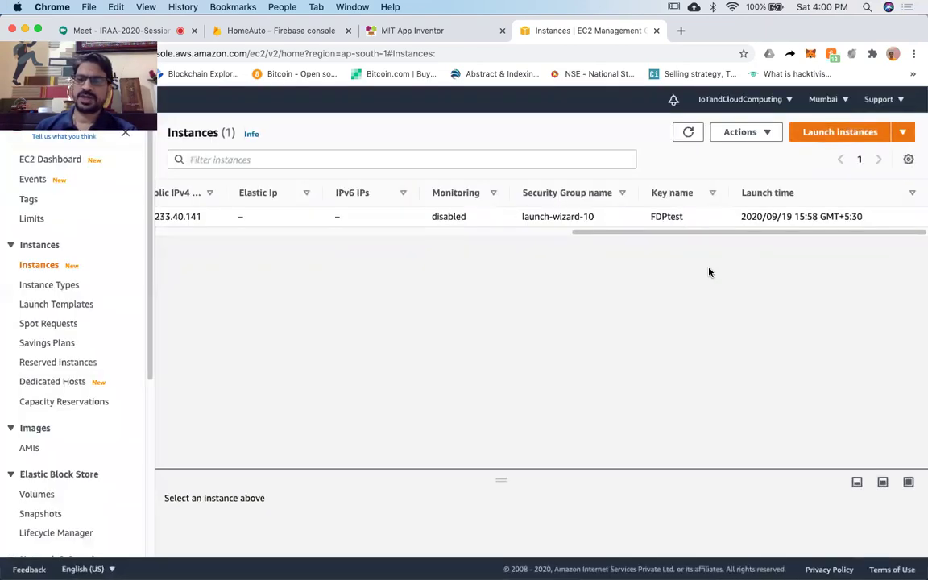
scroll(708, 273, "left", 5)
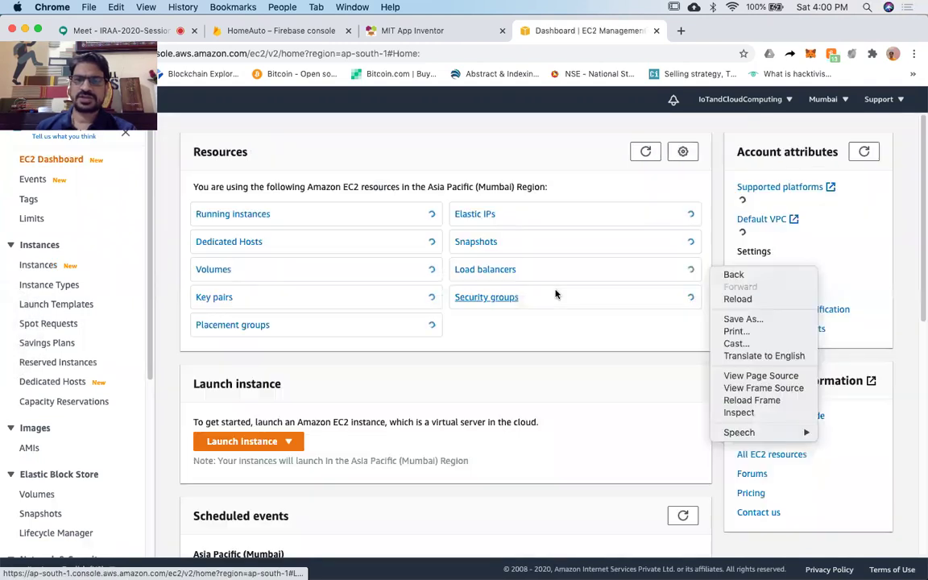
scroll(257, 215, "right", 5)
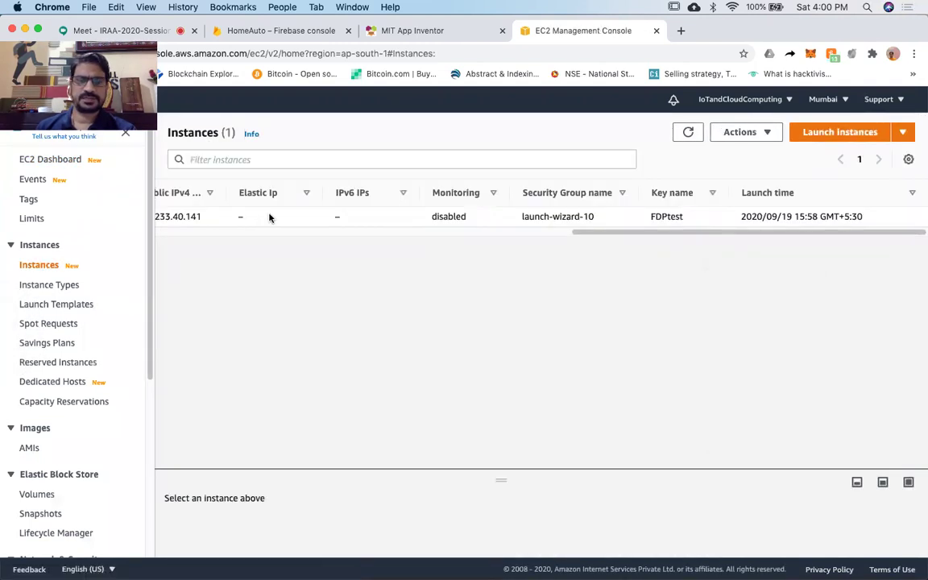
scroll(434, 294, "left", 5)
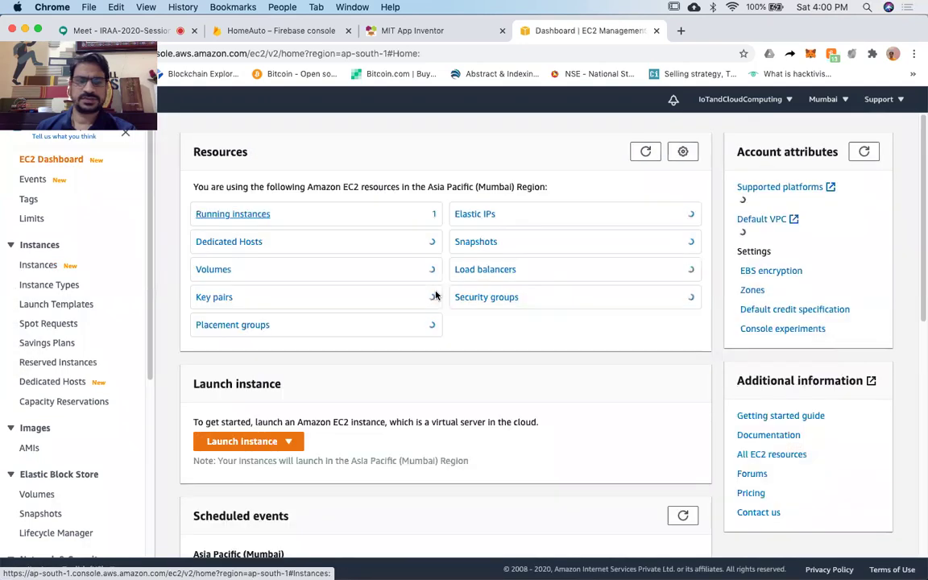
left_click(244, 215)
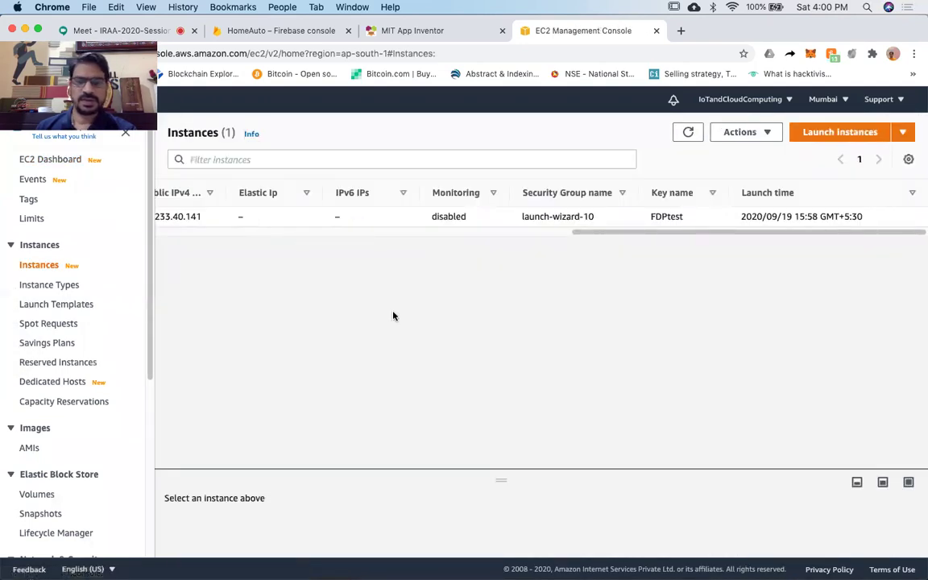
scroll(393, 316, "left", 3)
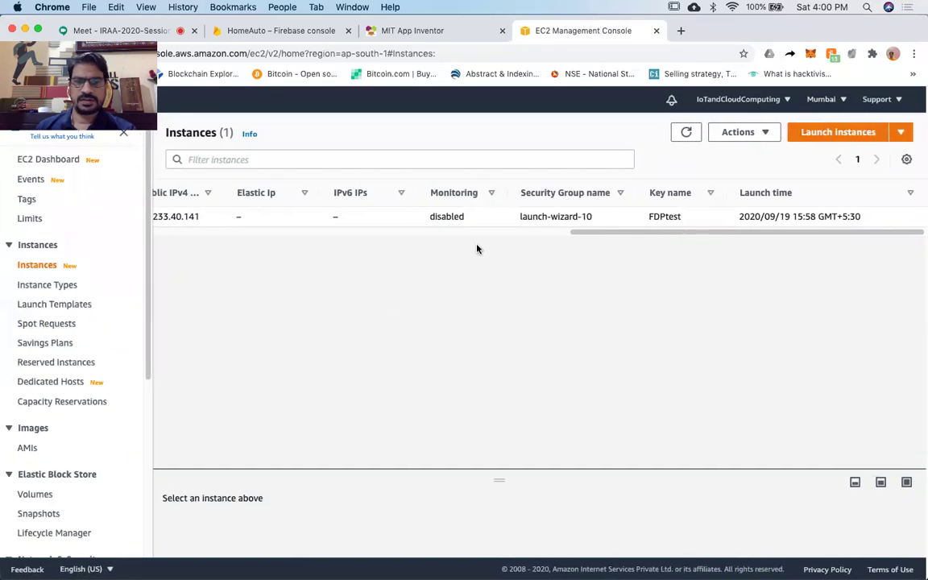
scroll(477, 217, "left", 8)
scroll(477, 217, "left", 5)
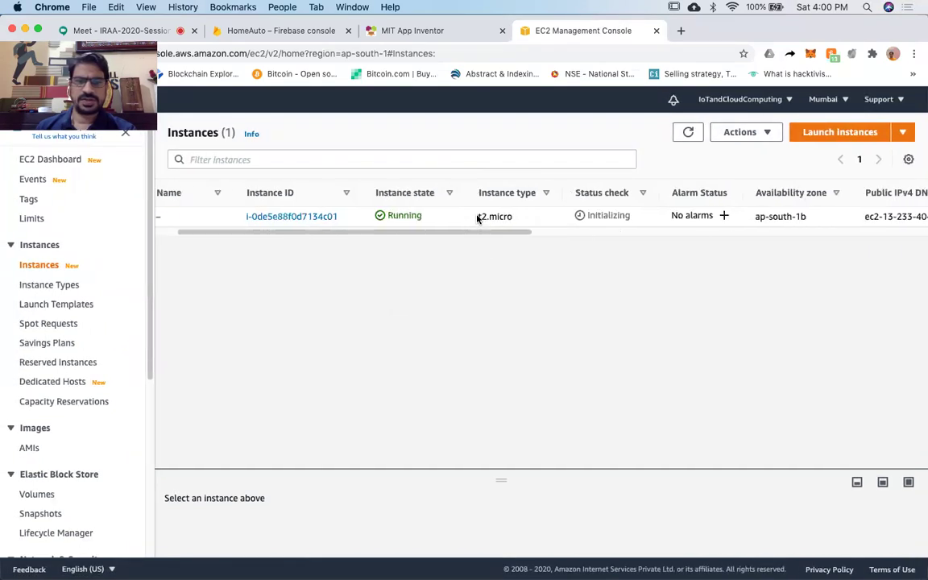
left_click(322, 217)
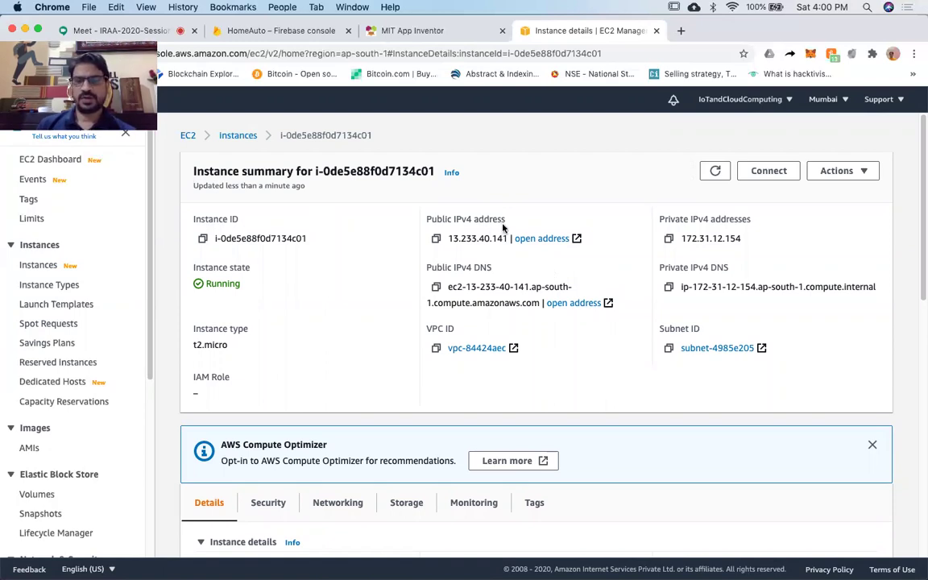
Highlight 13.233.40.141 on the instance summary, then bring up Terminal from the Dock.
scroll(502, 228, "up", 3)
scroll(502, 226, "up", 2)
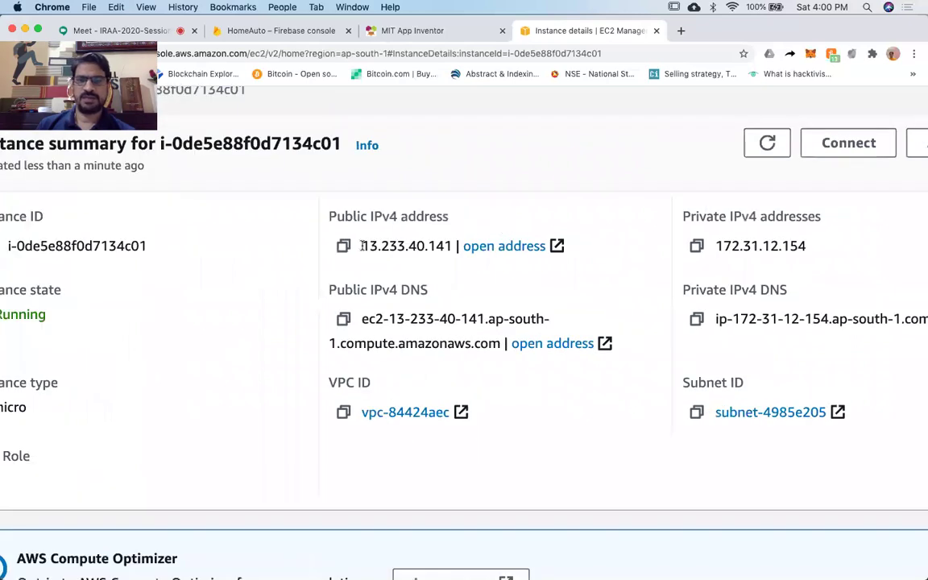
left_click_drag(361, 246, 452, 246)
scroll(801, 345, "right", 2)
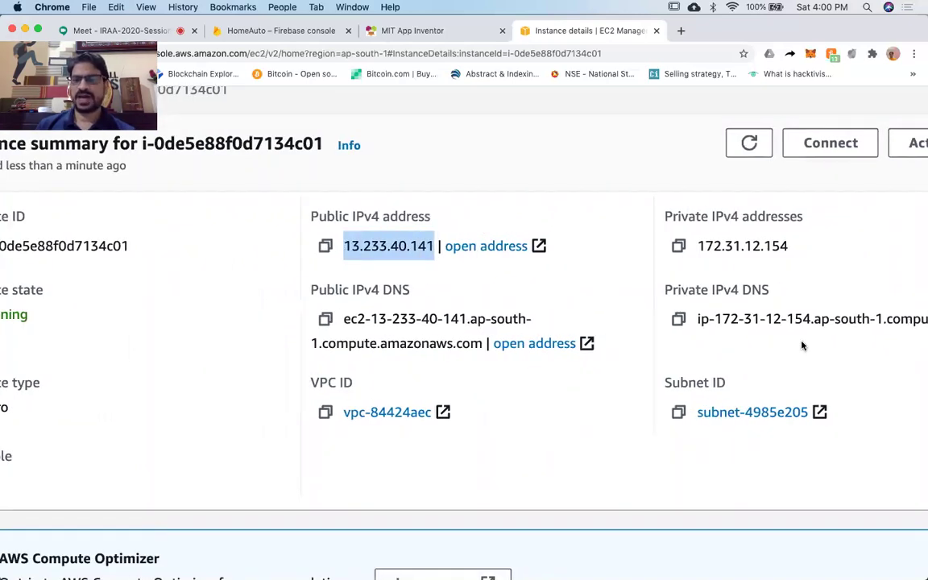
scroll(801, 345, "right", 2)
left_click_drag(662, 247, 769, 245)
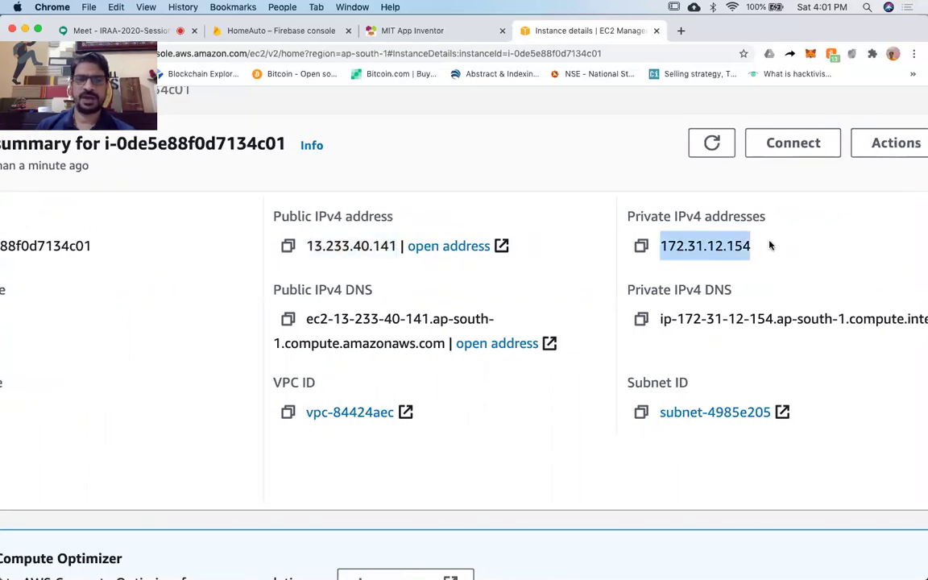
left_click(306, 246)
double_click(392, 246)
left_click_drag(394, 244, 396, 245)
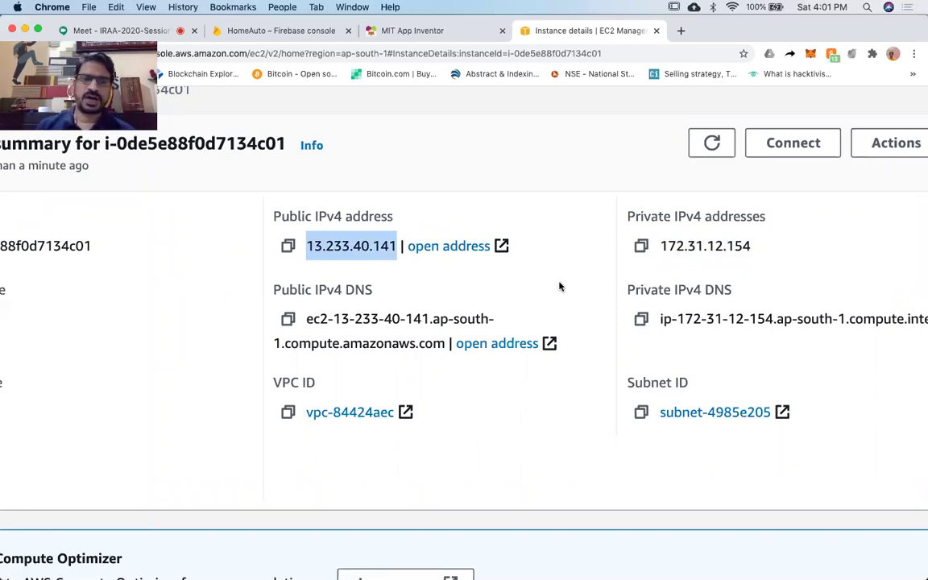
scroll(560, 287, "down", 5)
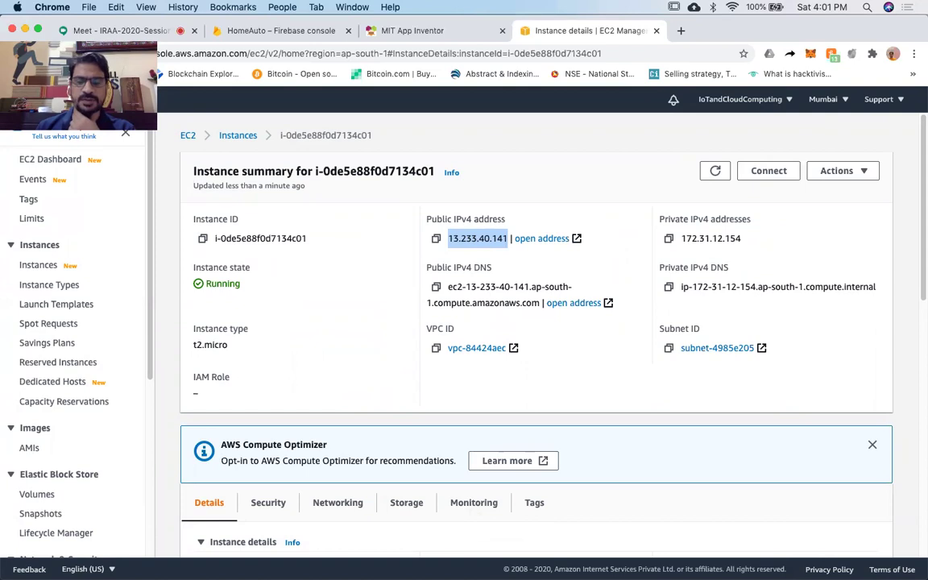
left_click(564, 556)
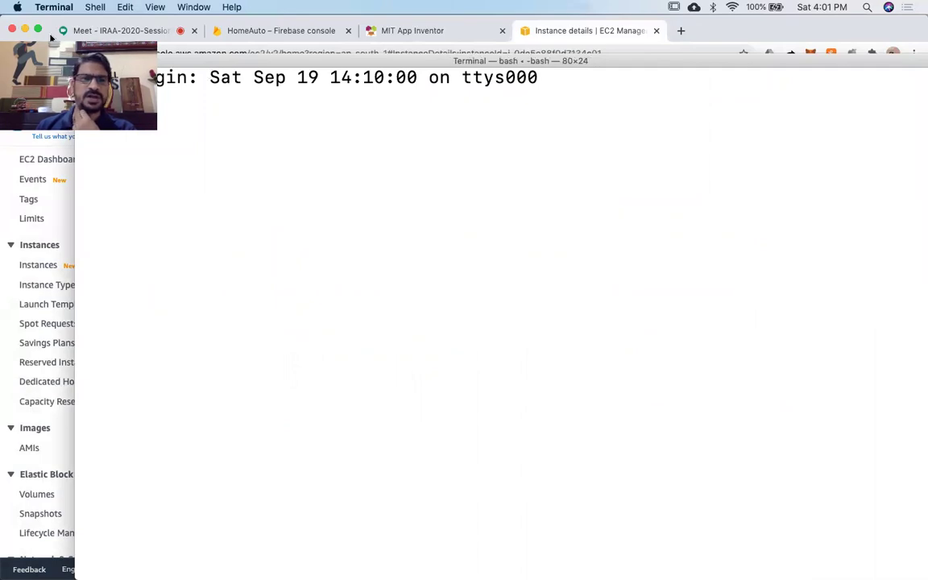
Shift the Terminal window left and get a fresh bash prompt.
left_click_drag(746, 63, 665, 62)
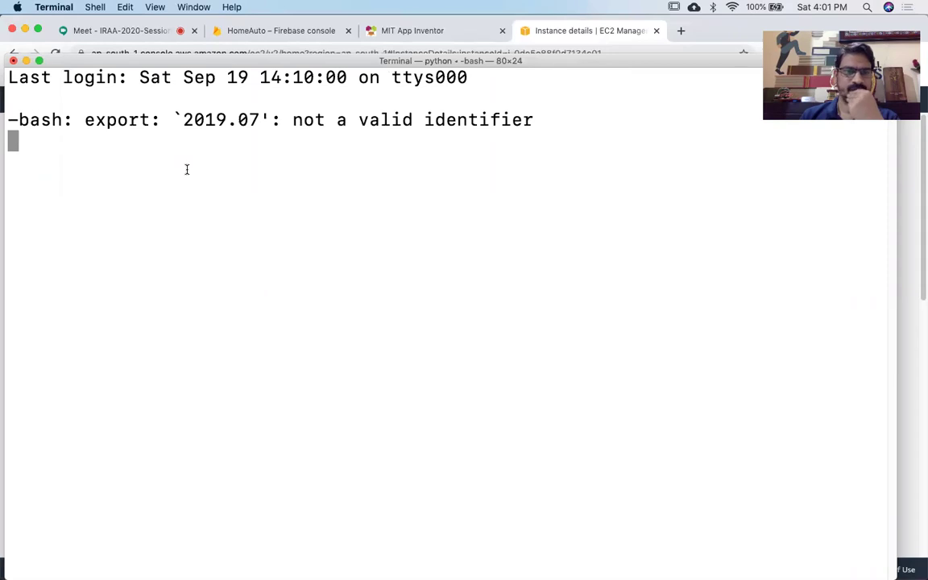
key("Return")
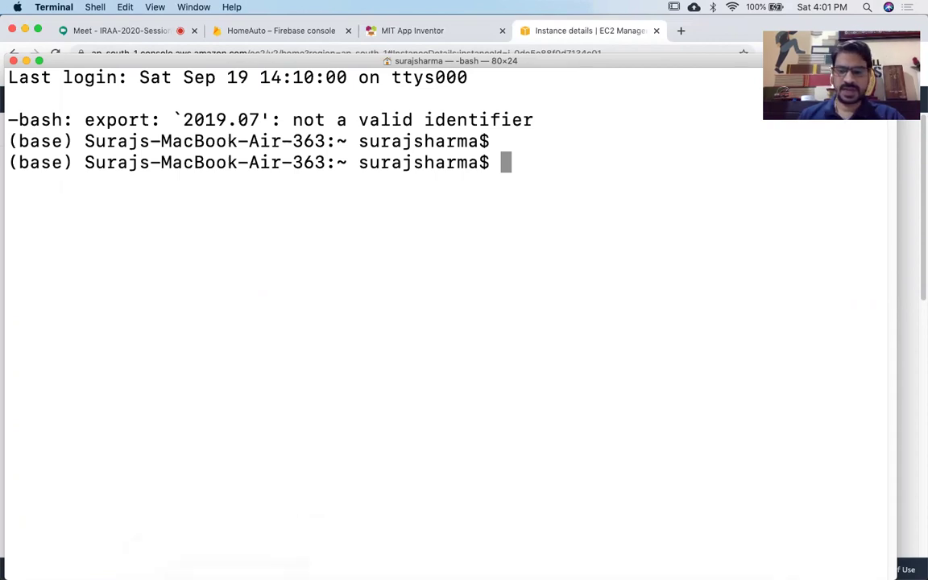
Check FDPtest.pem in Downloads, then close the Downloads and Firebase_HomeAutomation Finder windows.
left_click(622, 554)
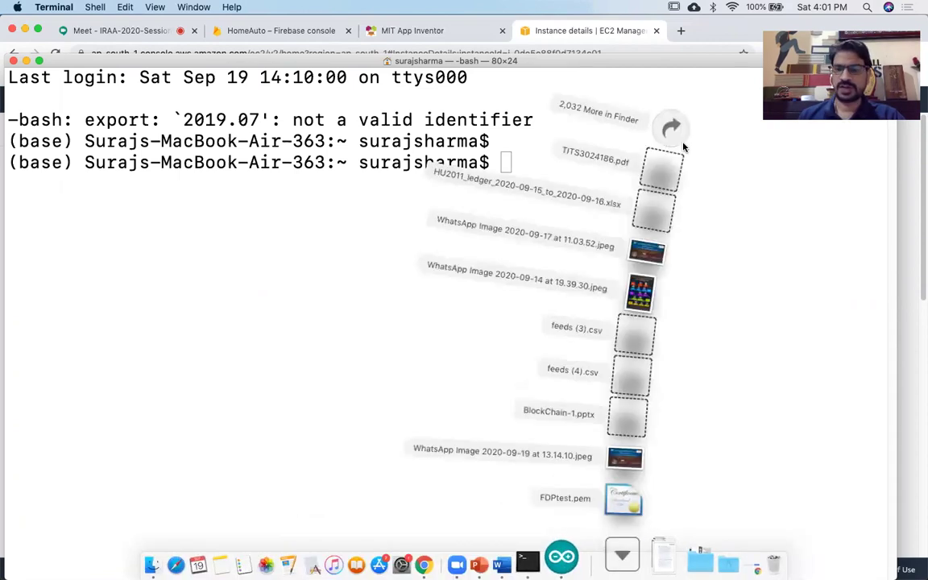
left_click(681, 125)
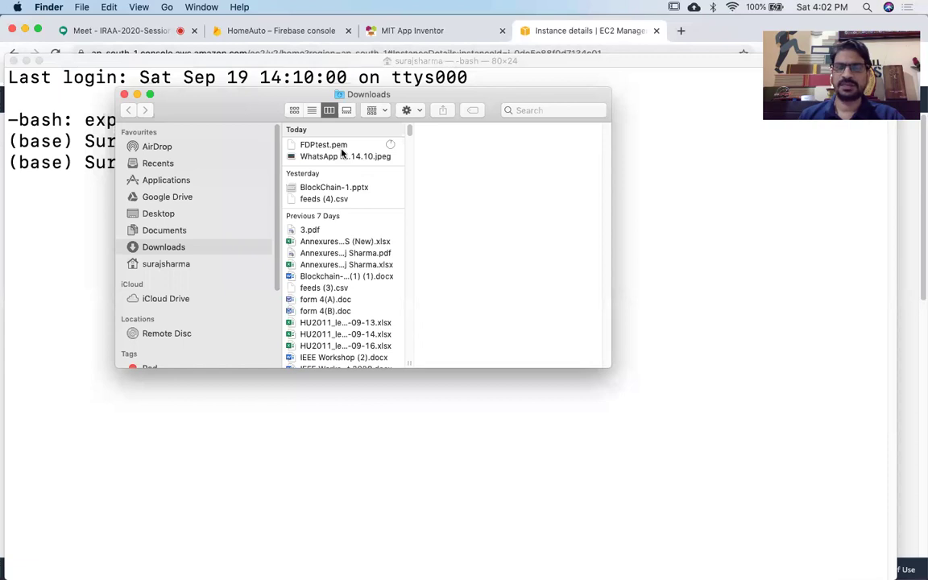
left_click(335, 146)
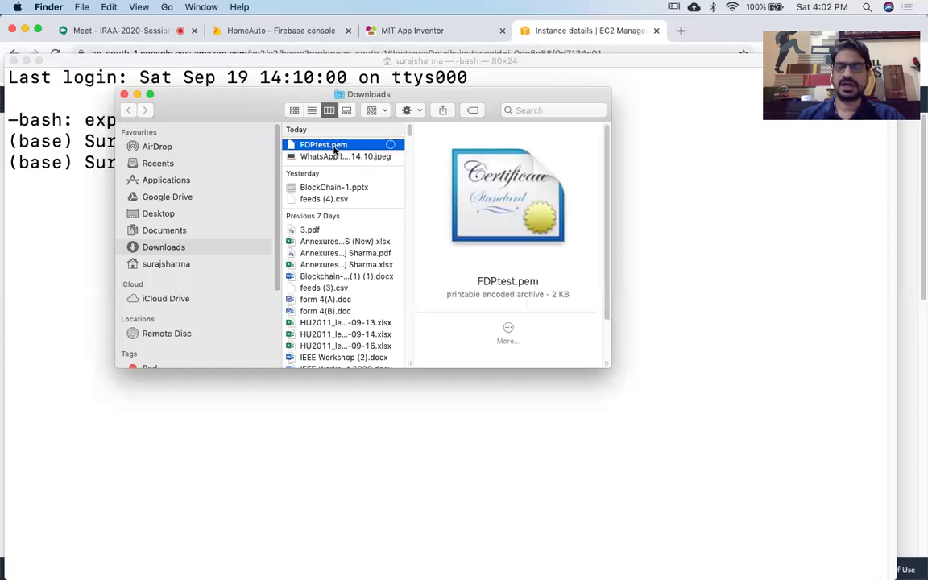
left_click(125, 95)
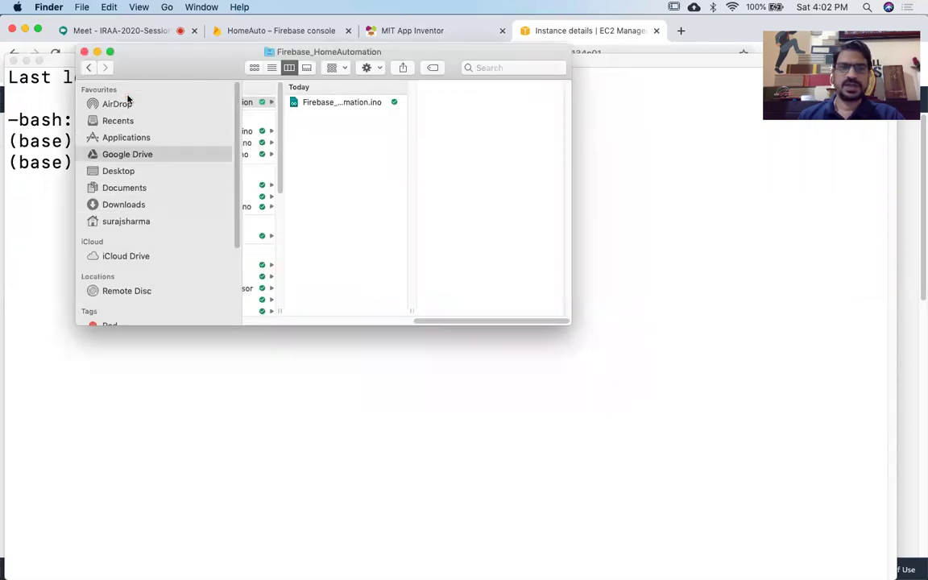
left_click(85, 53)
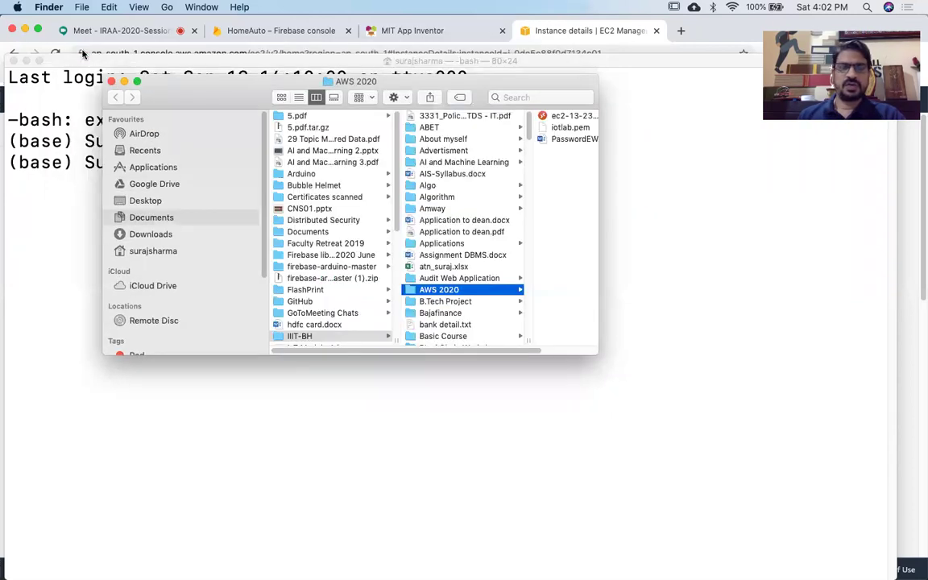
Close the AWS 2020 Finder window, attempt cd Download, and list the home folder with ls.
left_click(112, 82)
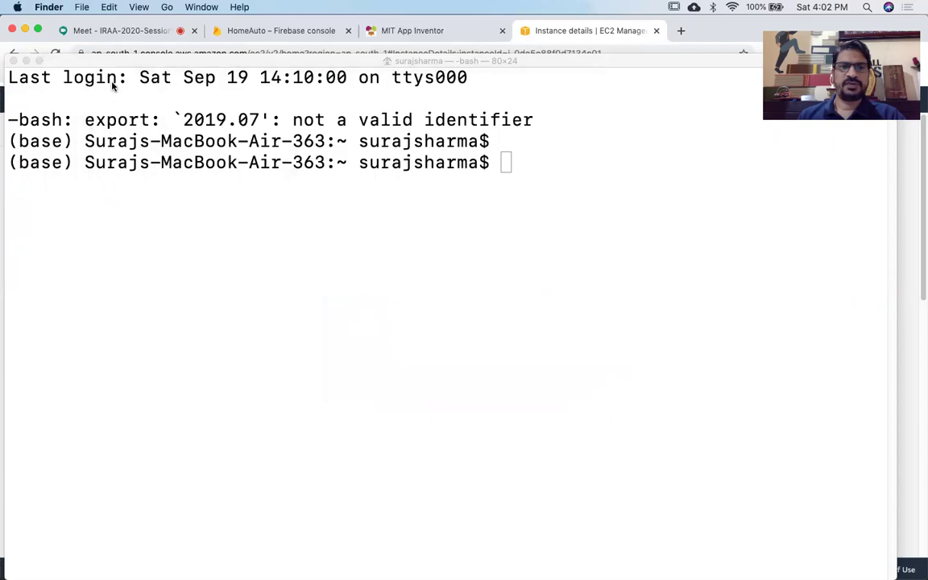
left_click(506, 164)
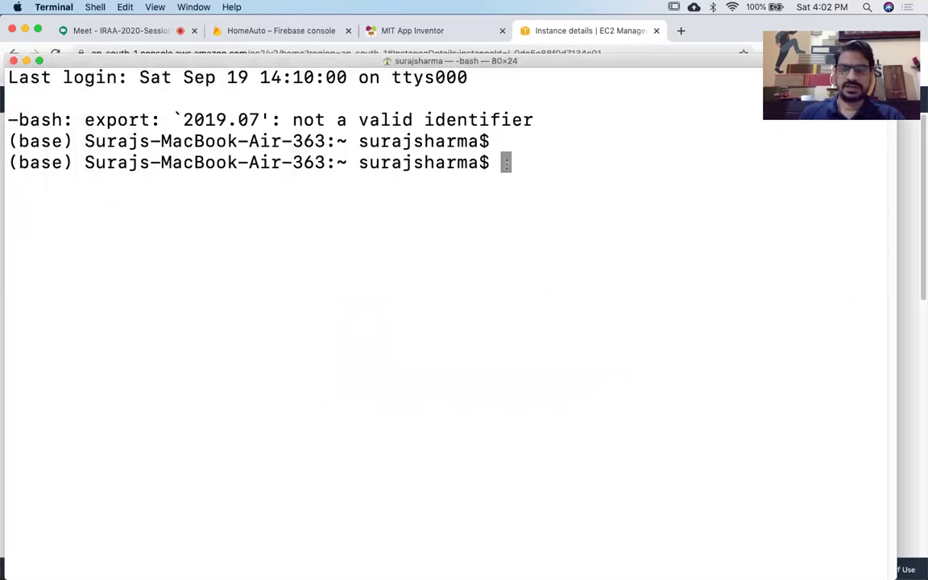
type("cd ")
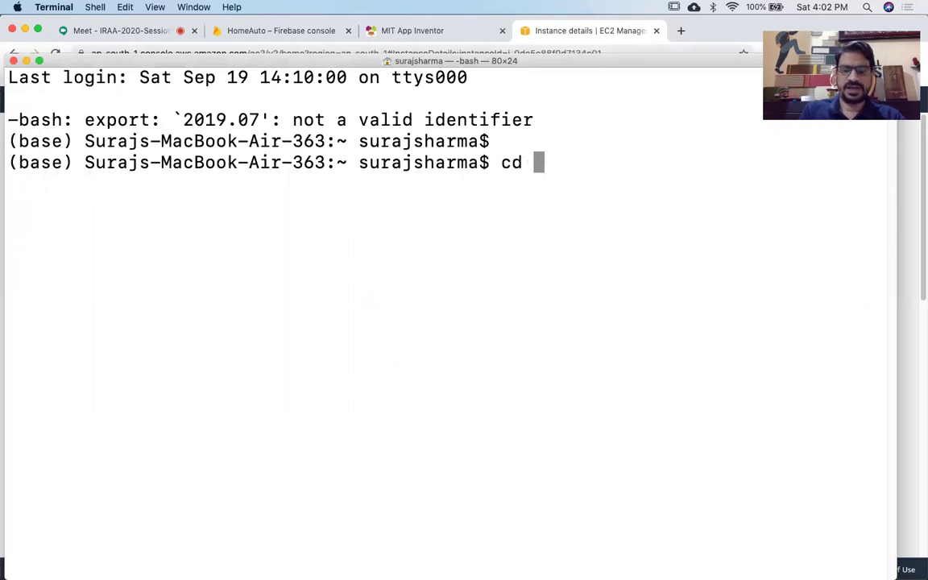
type("down")
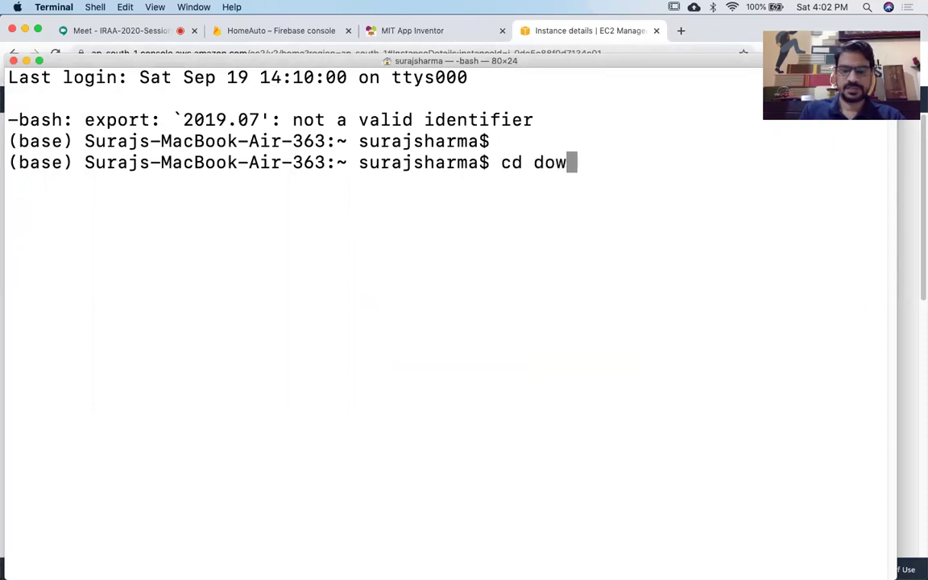
key("BackSpace")
key("BackSpace")
key("BackSpace")
key("BackSpace")
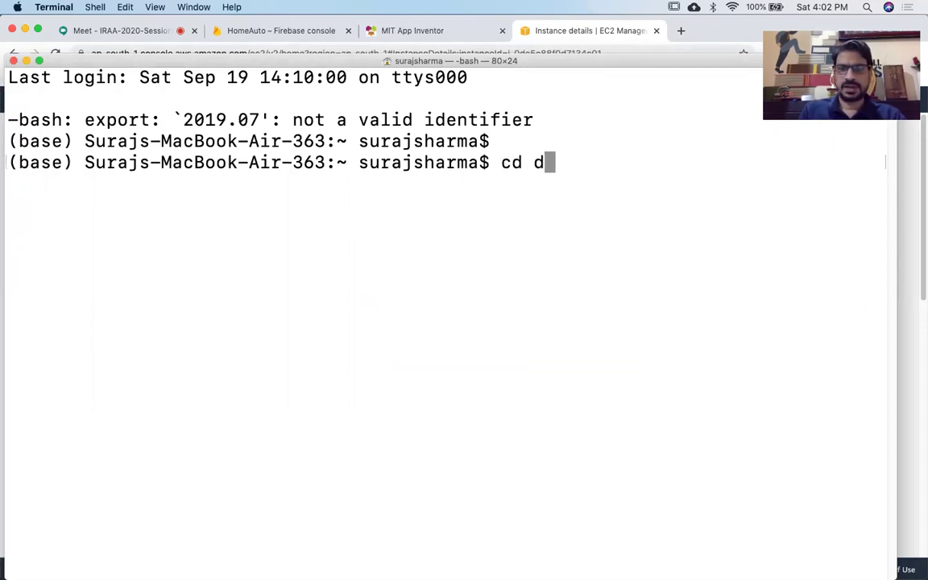
type("Do")
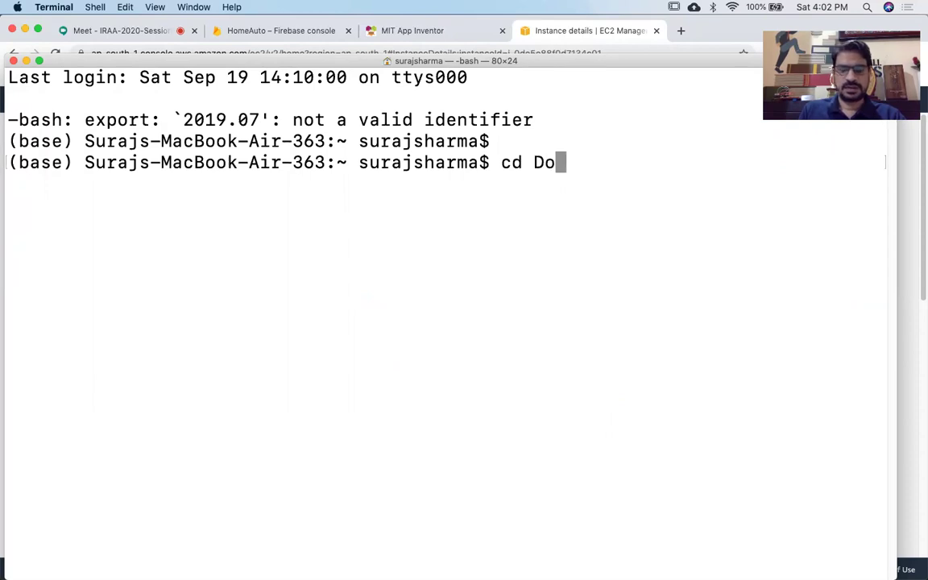
type("wnload")
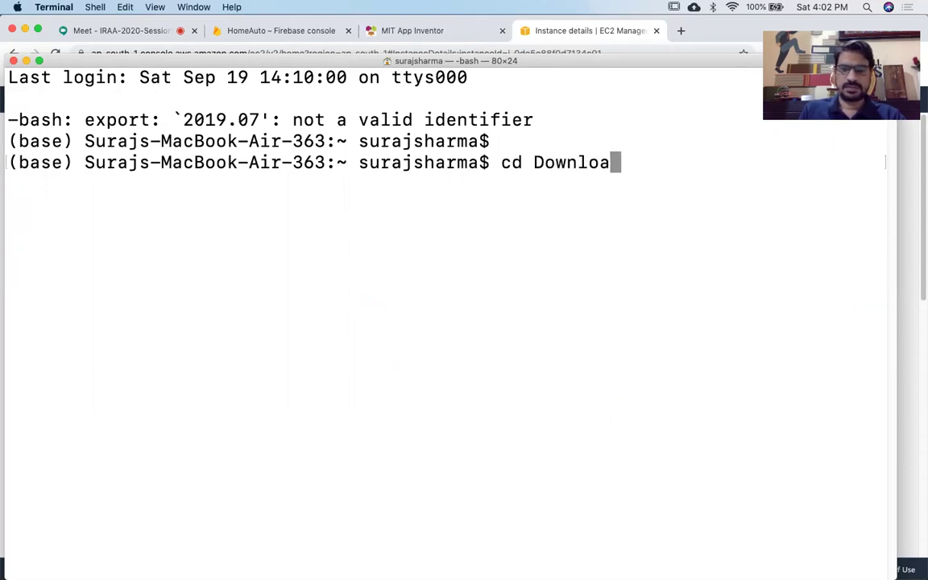
key("Return")
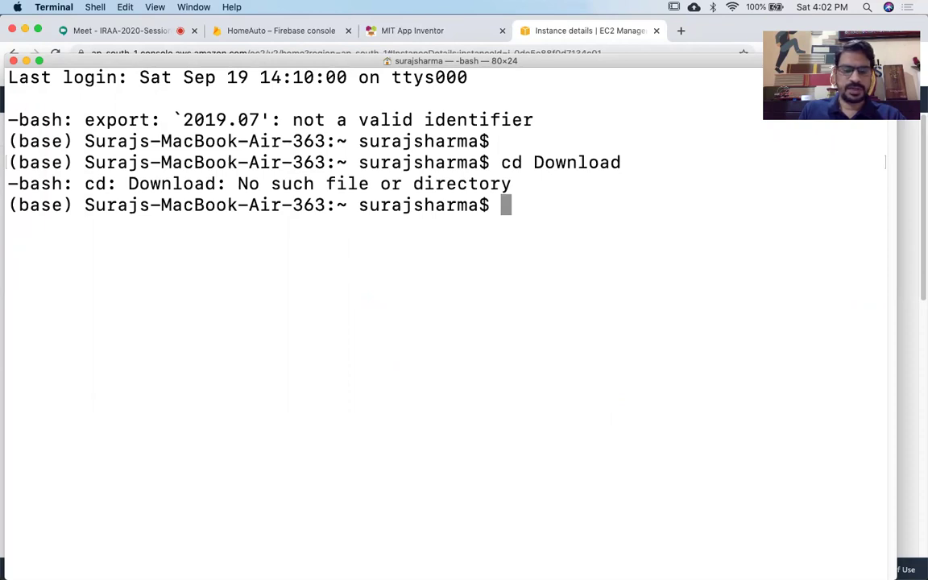
type("ls")
key("Return")
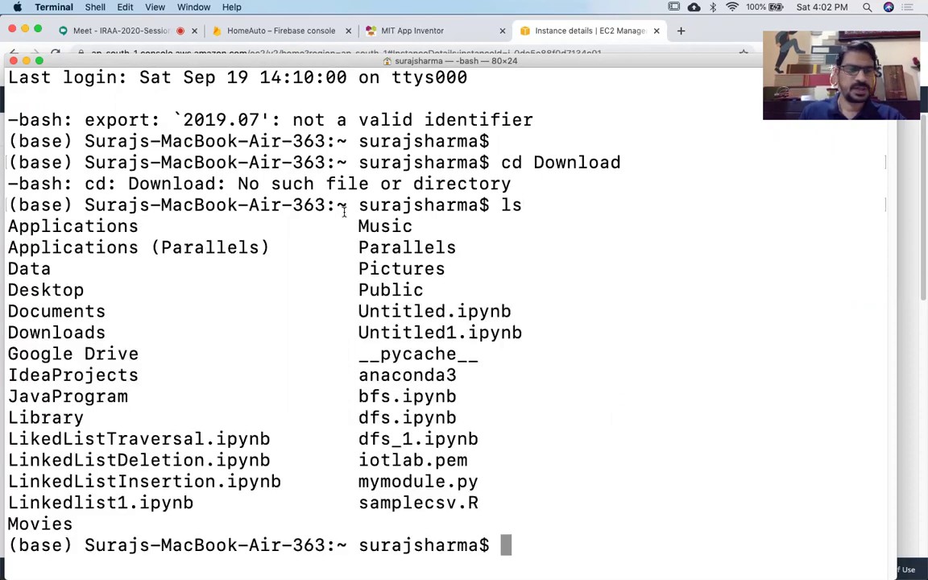
Change into the Downloads folder using Tab completion and clear the screen.
type("cd ")
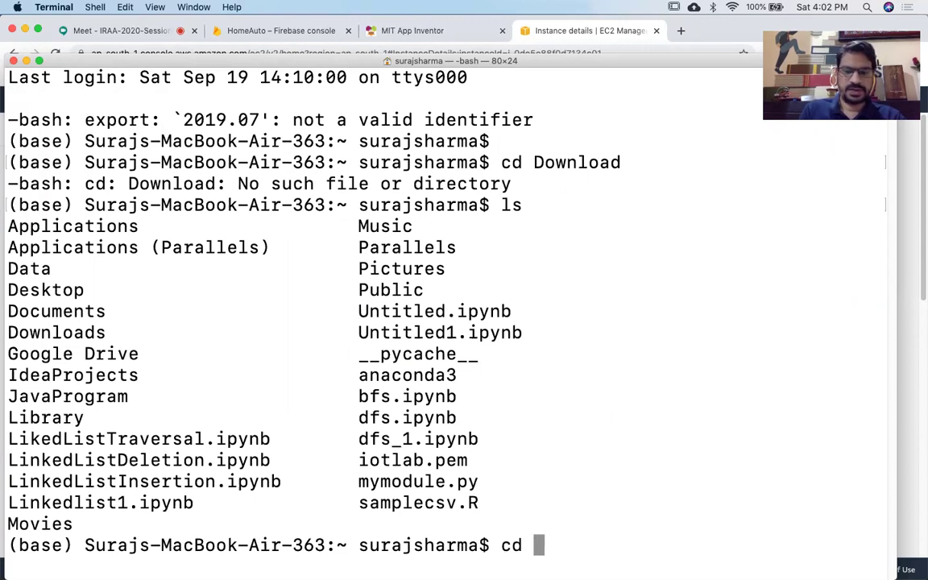
type("Do")
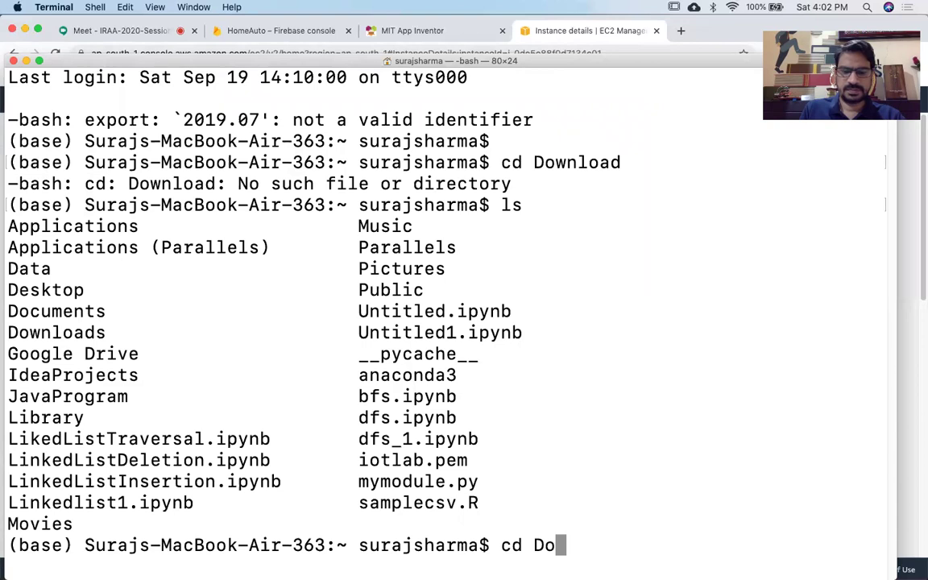
type("nw")
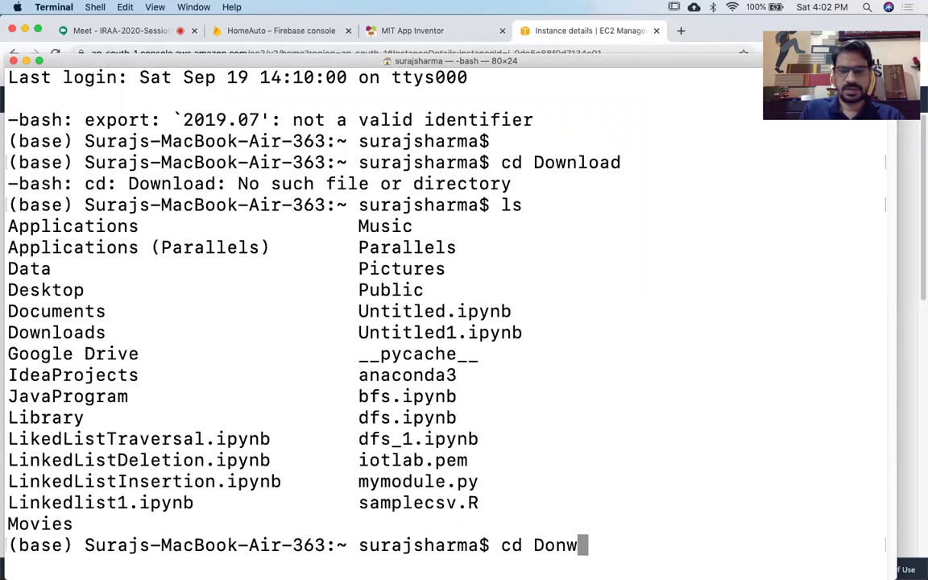
key("BackSpace")
key("BackSpace")
type("wnloads/")
key("Tab")
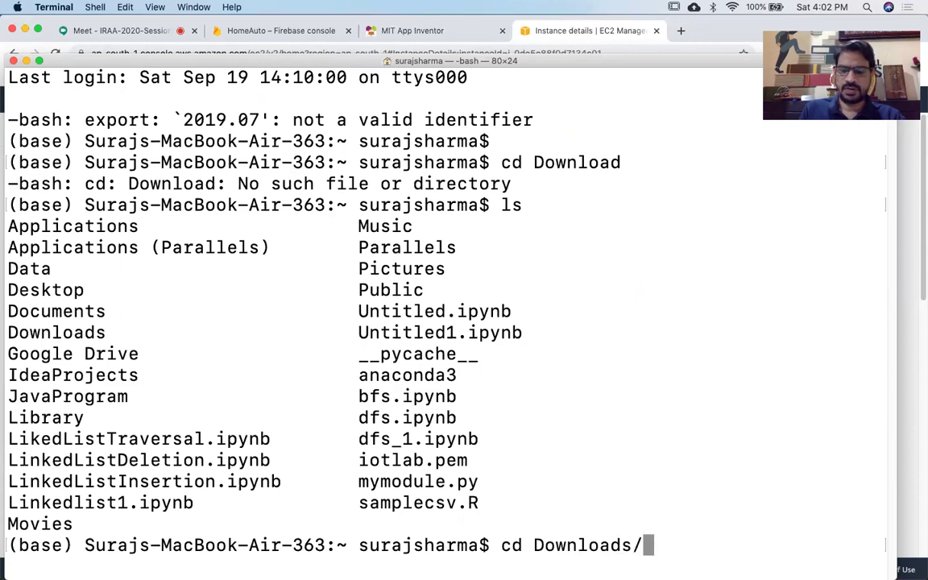
key("Return")
type("clear")
key("Return")
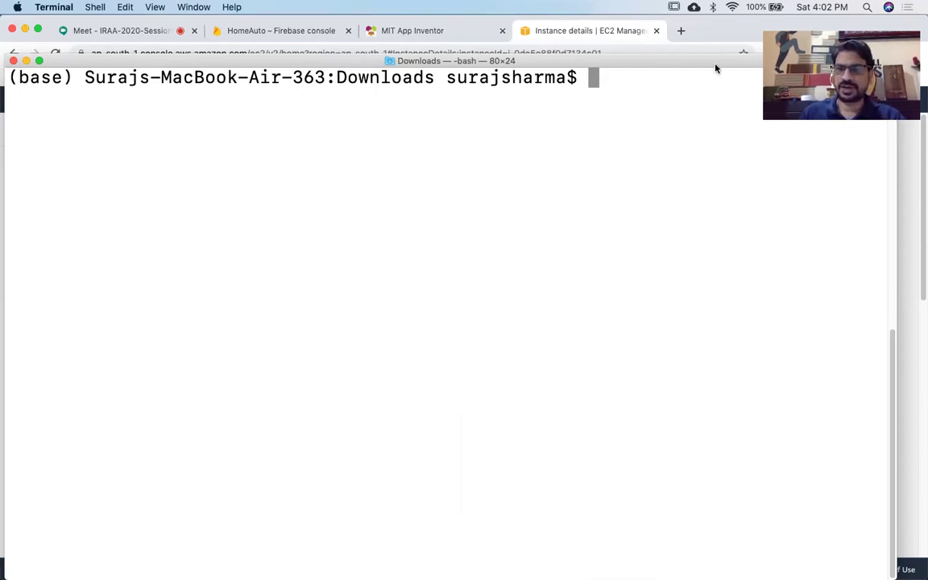
Type the command ssh -i FDPtest.pem ubuntu@ at the Terminal prompt.
left_click_drag(715, 64, 710, 175)
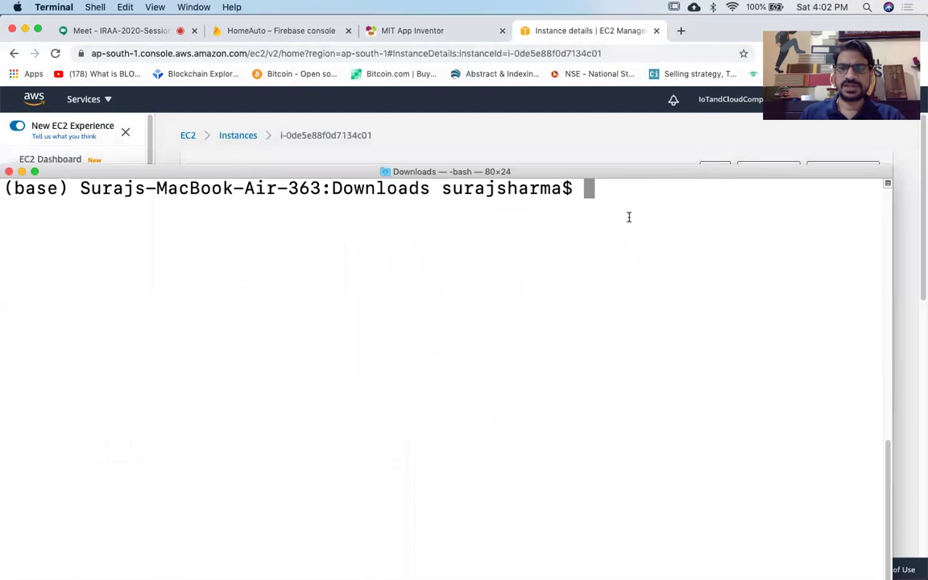
type("ssh")
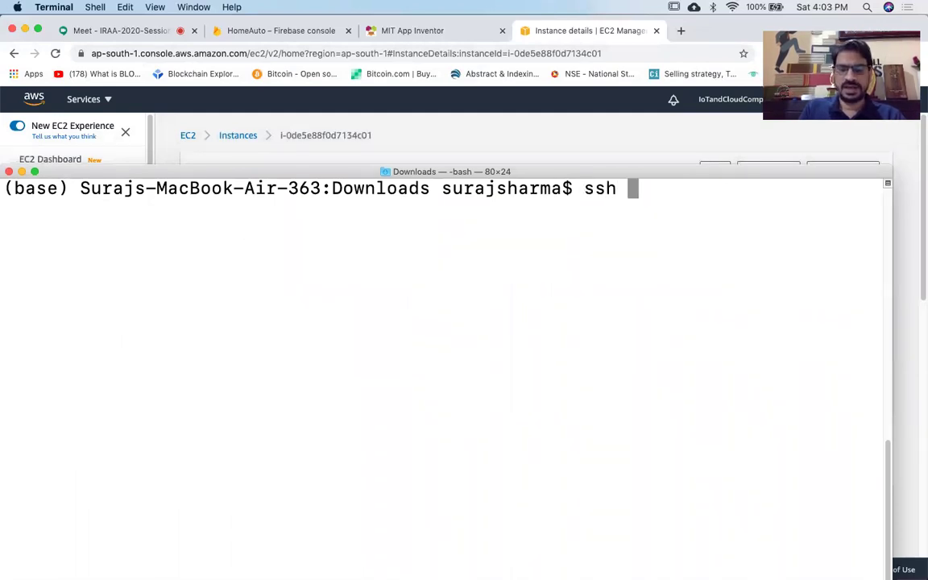
type(" -i")
key("BackSpace")
type("i")
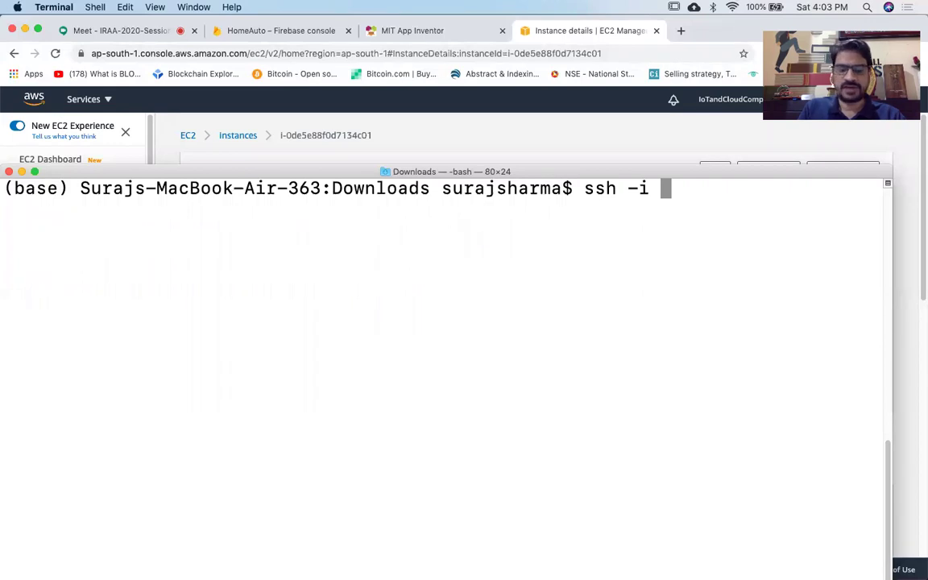
type("F")
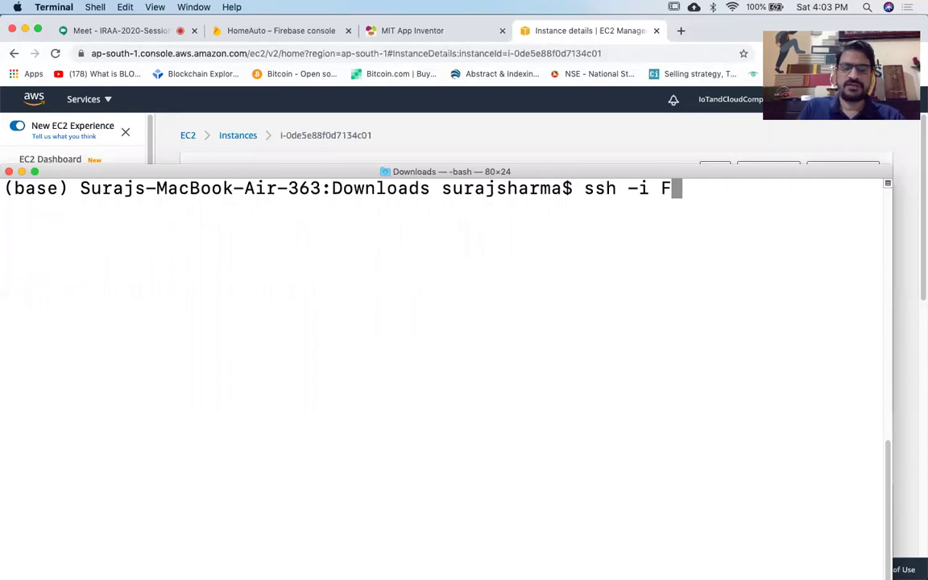
type("DPtest")
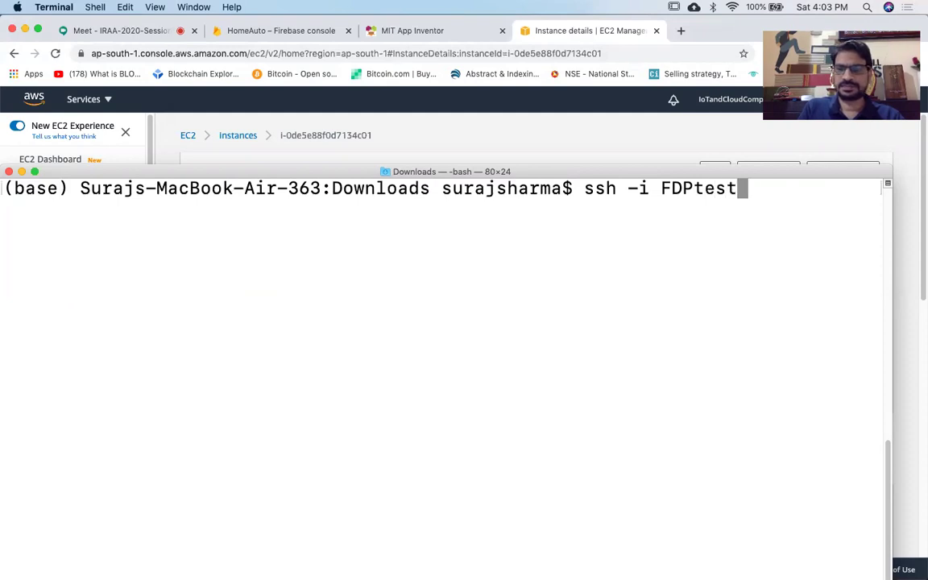
key("Tab")
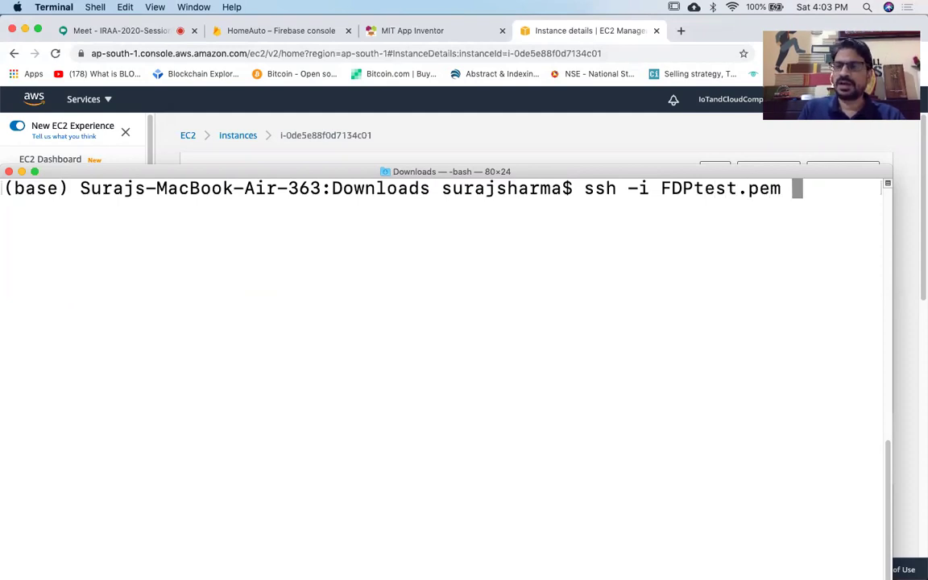
type("u")
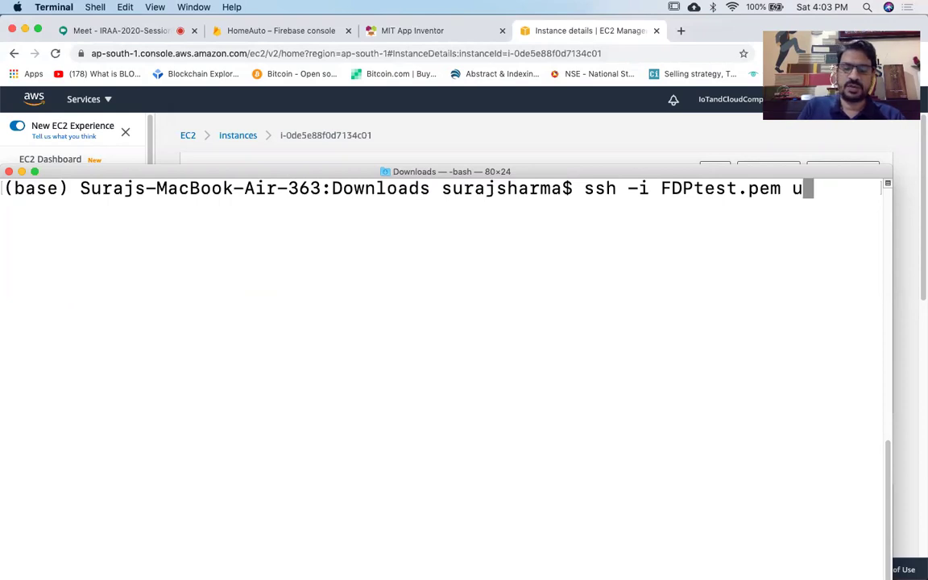
type("buntu")
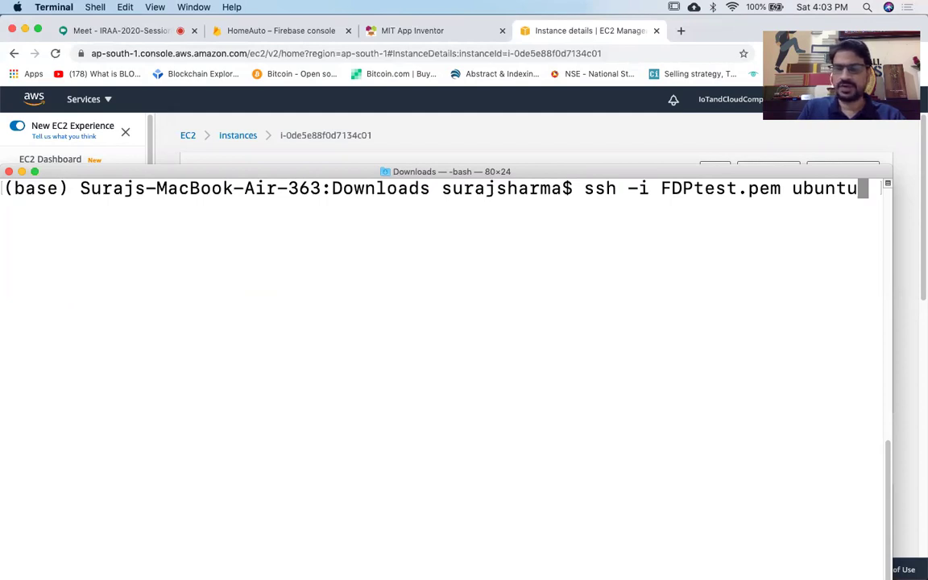
type("@")
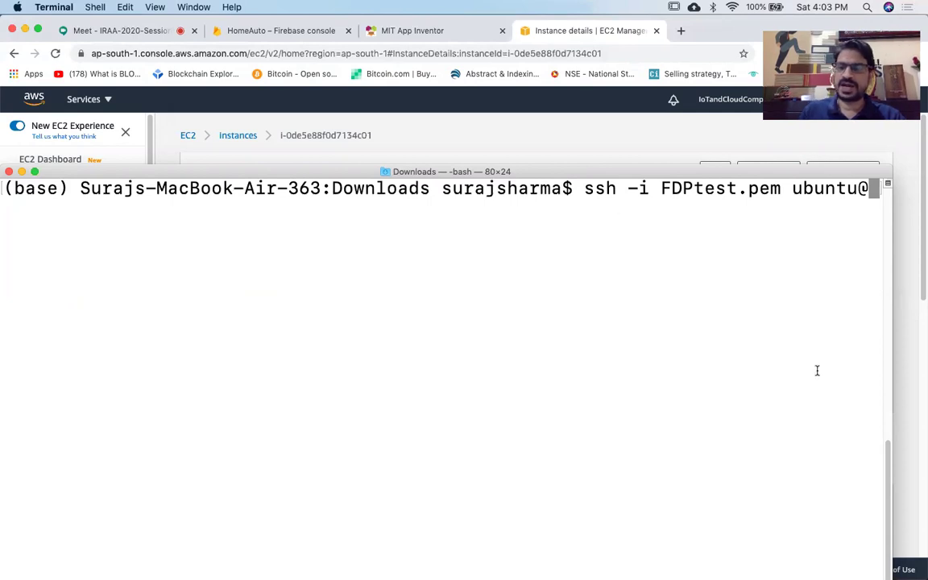
Paste the public IP 13.233.40.141 after ubuntu@ and run the ssh command.
left_click_drag(892, 368, 918, 368)
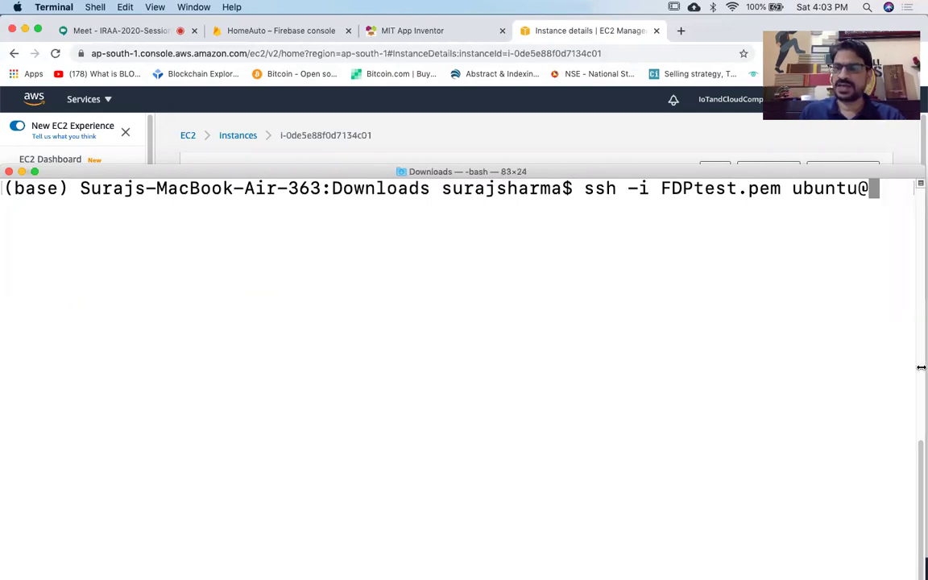
right_click(873, 188)
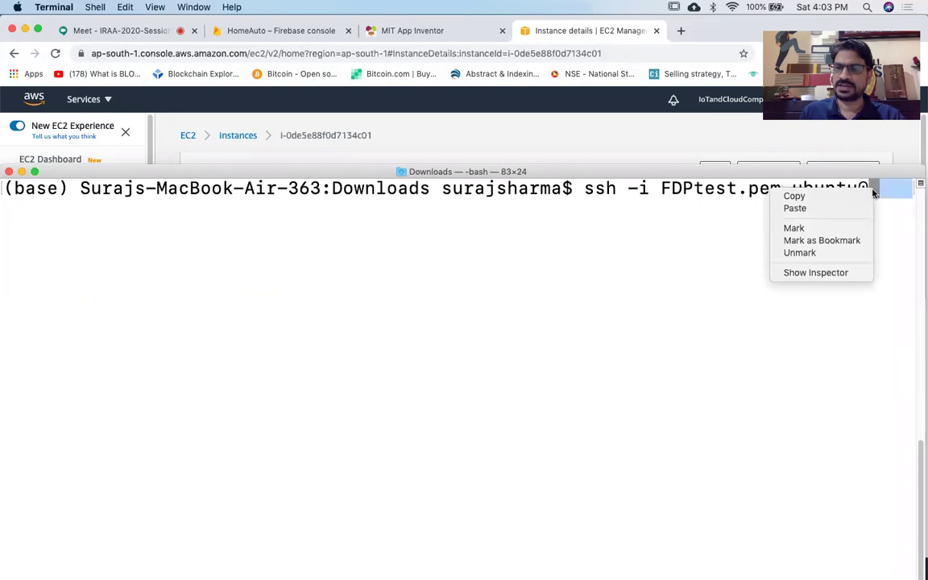
left_click(794, 209)
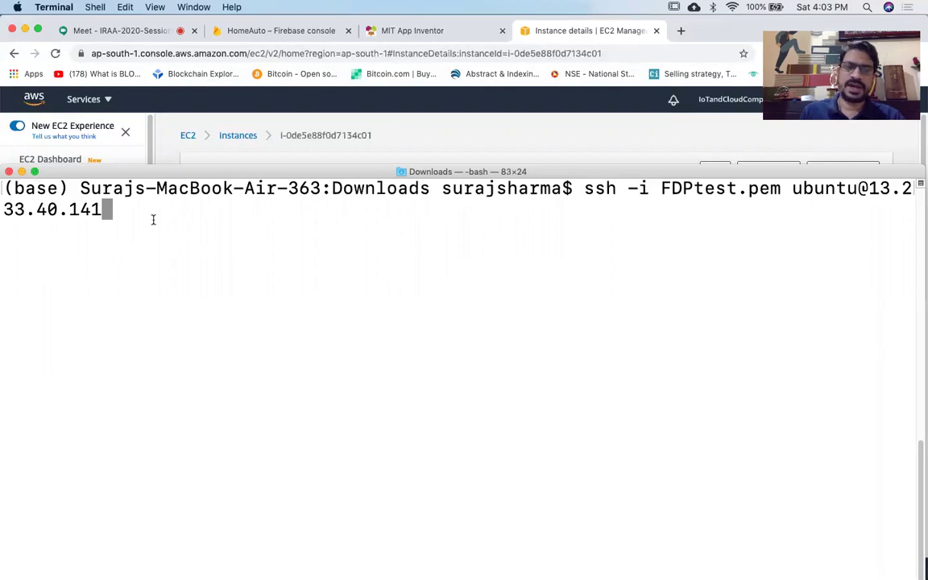
key("Return")
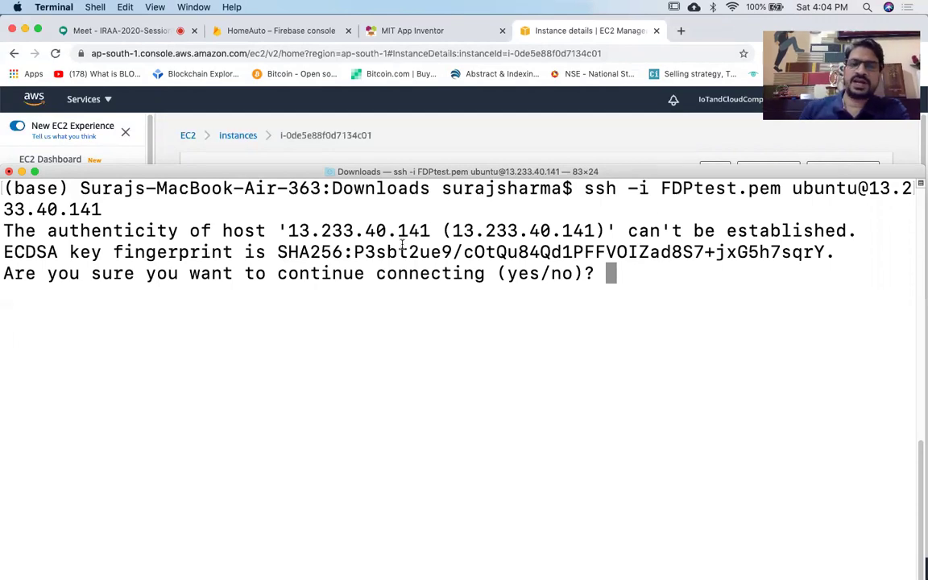
Accept the new host's key fingerprint by answering yes to continue connecting.
left_click_drag(354, 252, 838, 251)
left_click(601, 272)
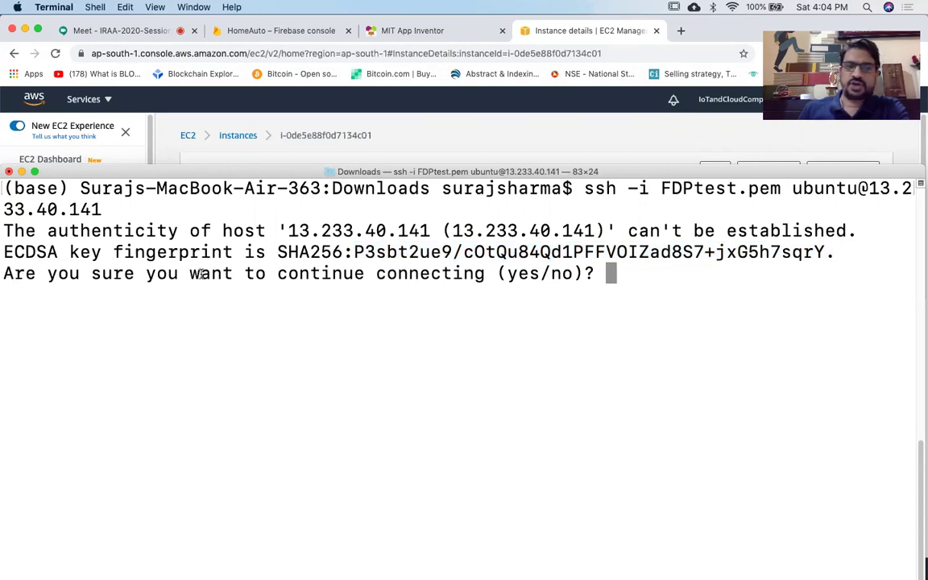
type("yes")
key("Return")
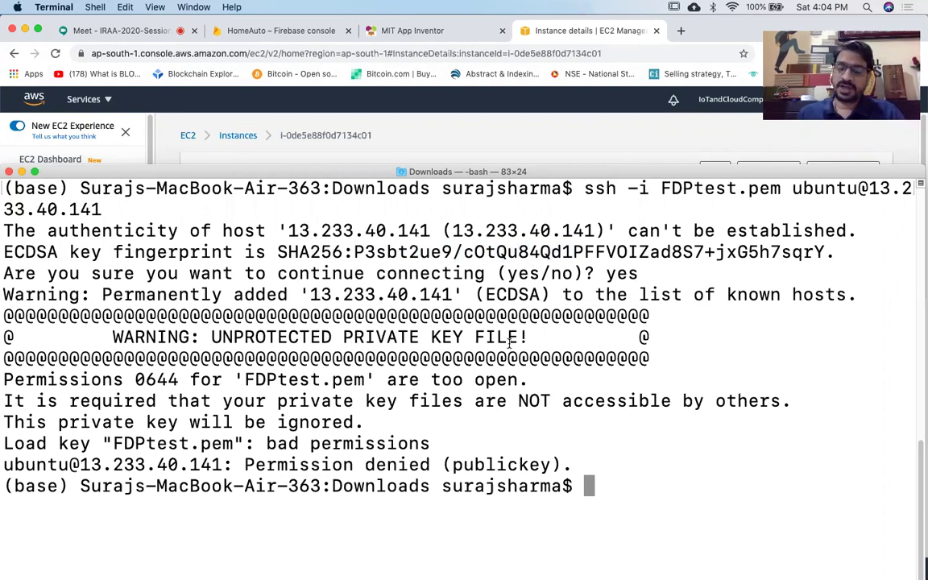
Begin entering chmod 400 for the key file after the permissions-too-open refusal.
type("mo")
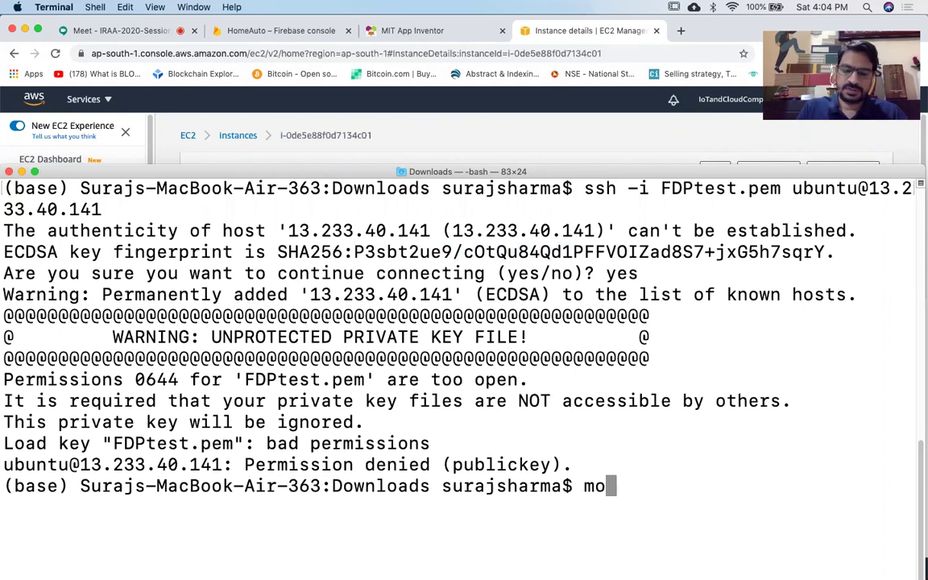
key("BackSpace")
key("BackSpace")
type("ch")
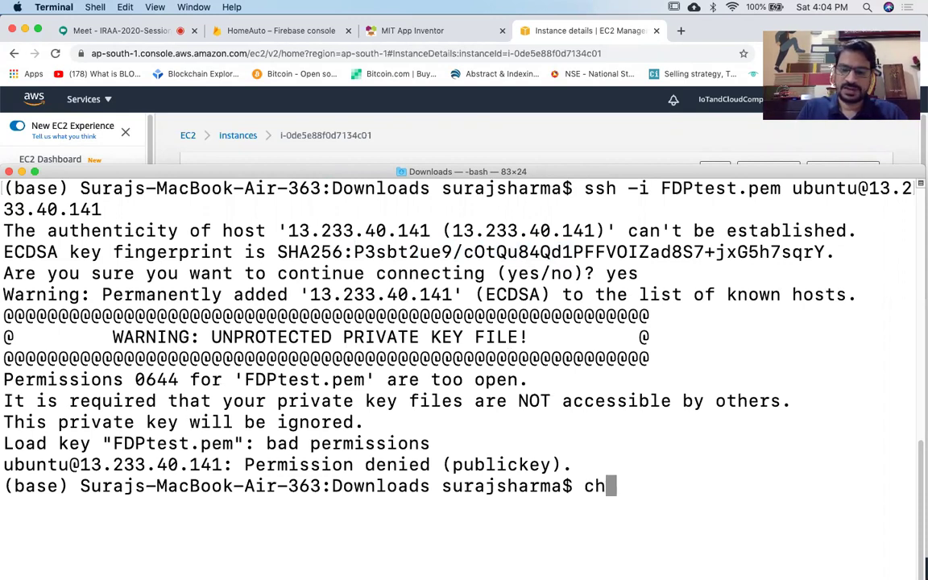
type("mod ")
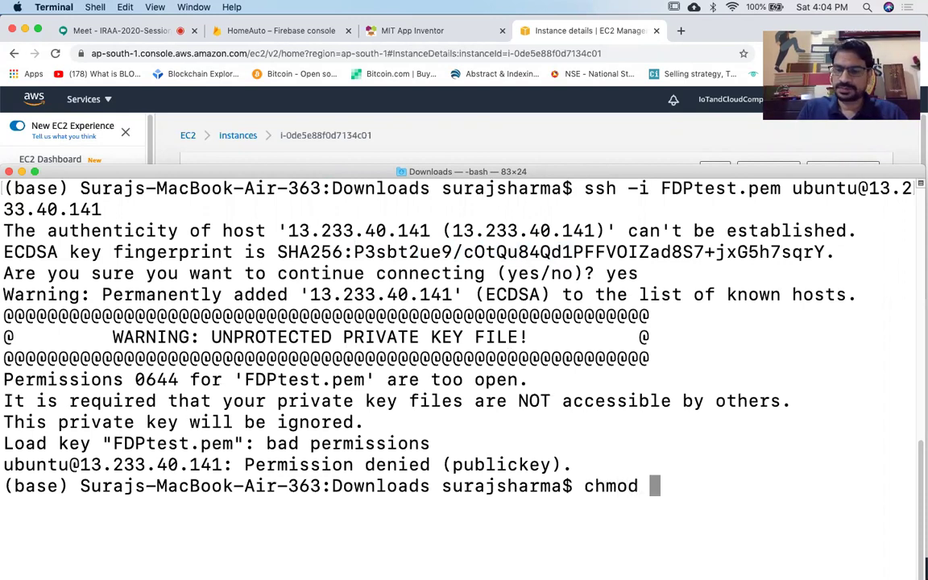
type("4")
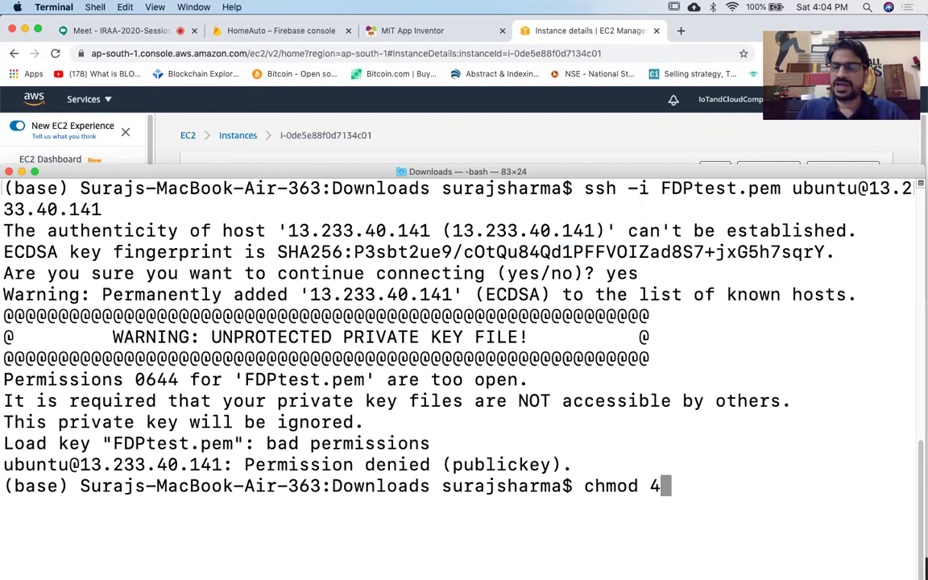
type("0")
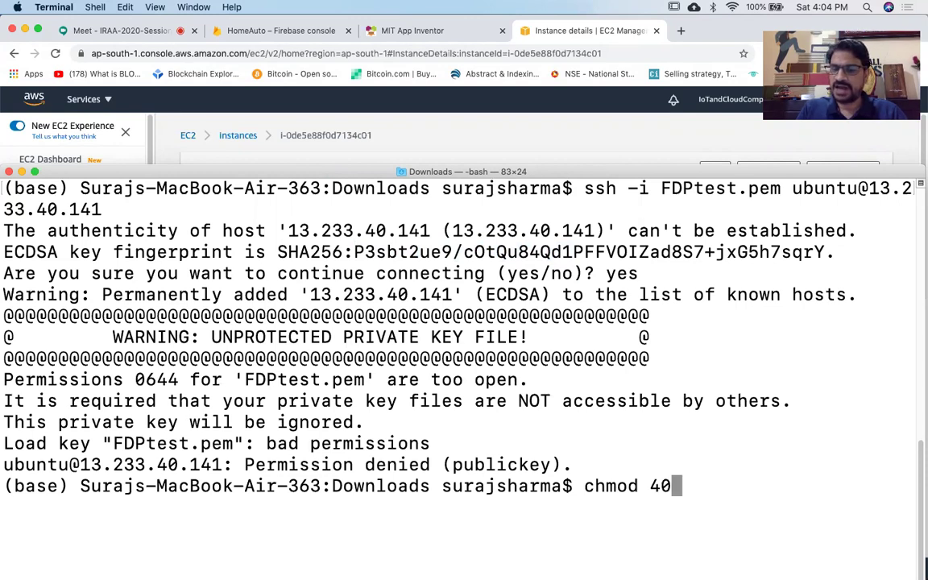
type("0")
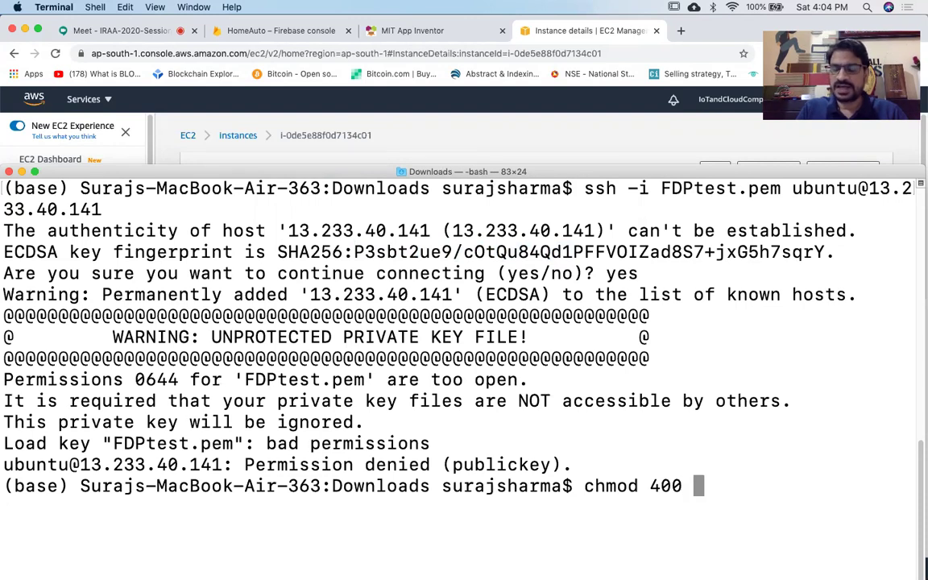
type(" F")
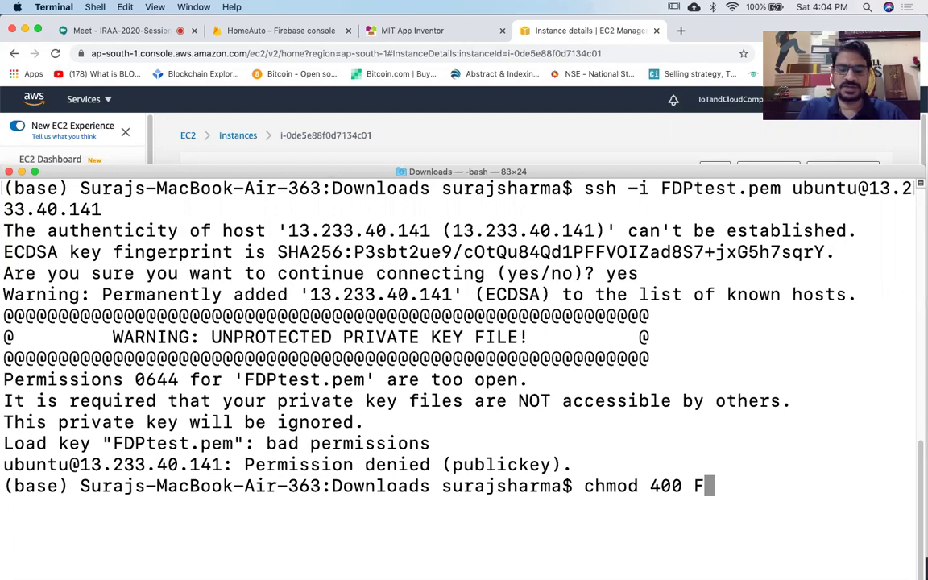
type("E")
key("BackSpace")
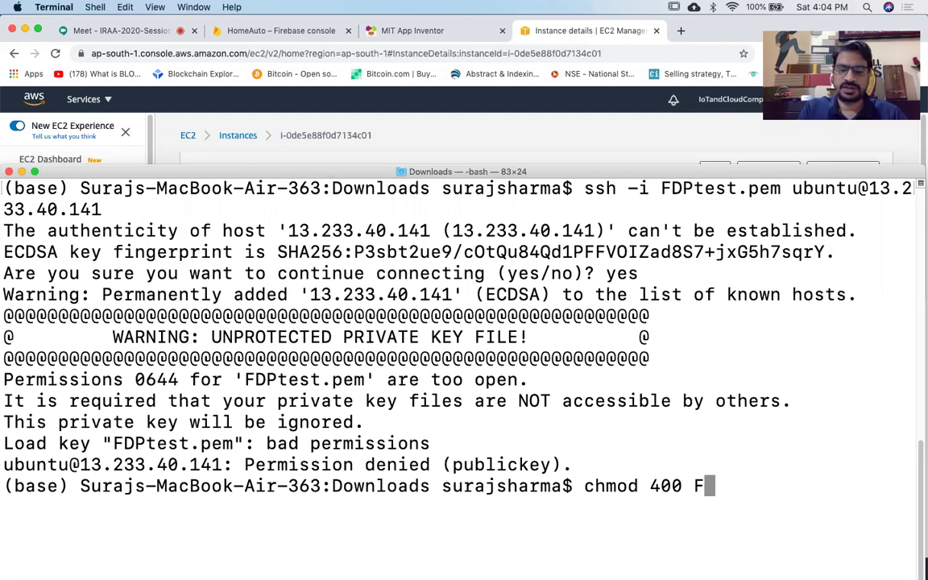
type("DP")
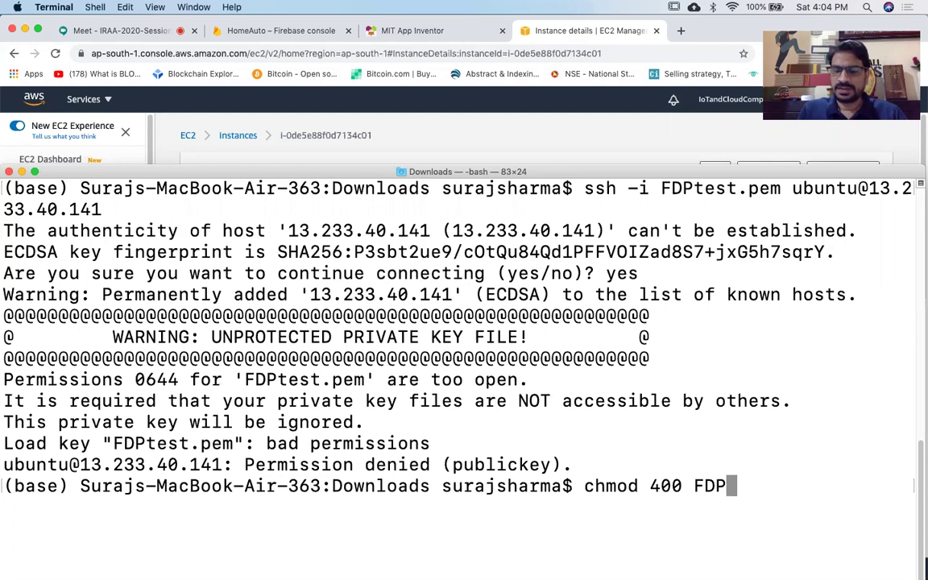
key("Tab")
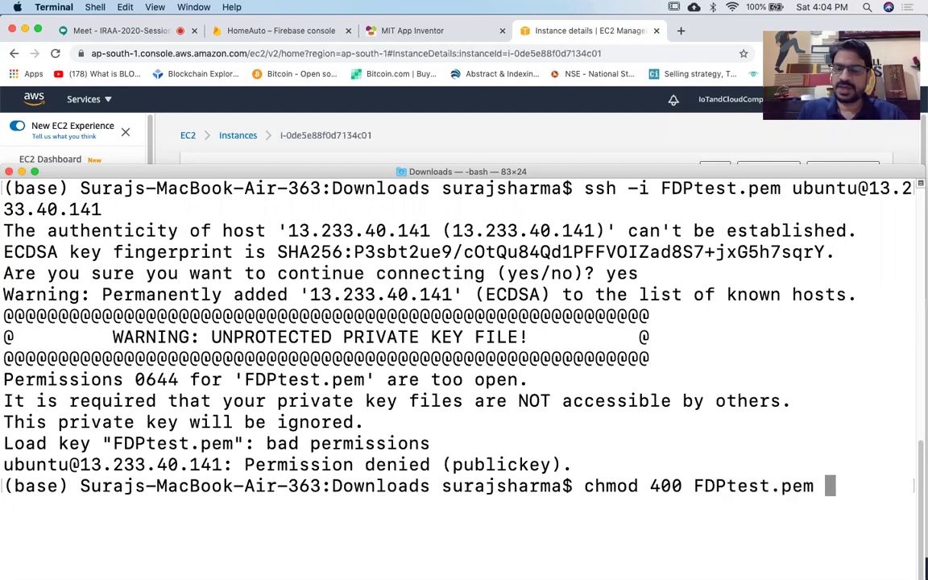
key("Return")
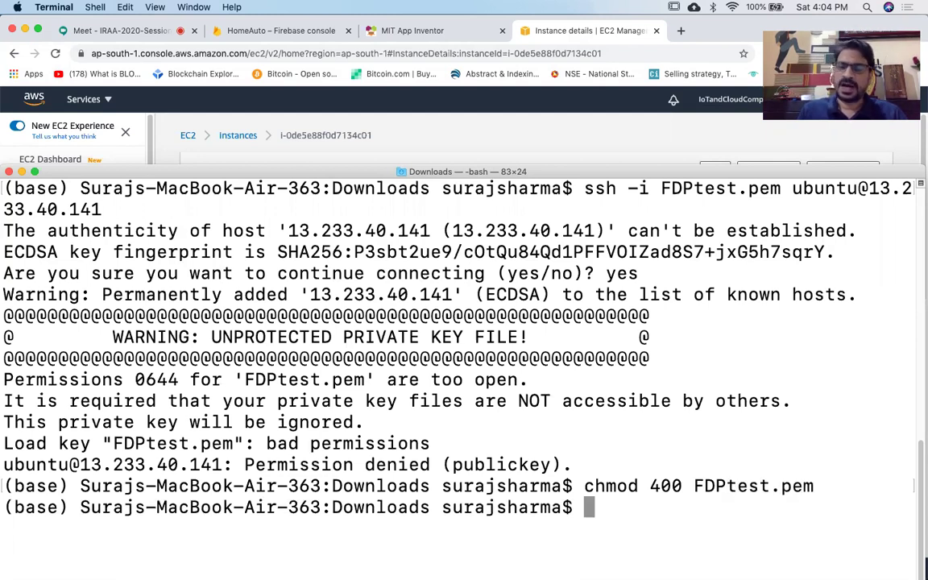
key("Up")
key("Up")
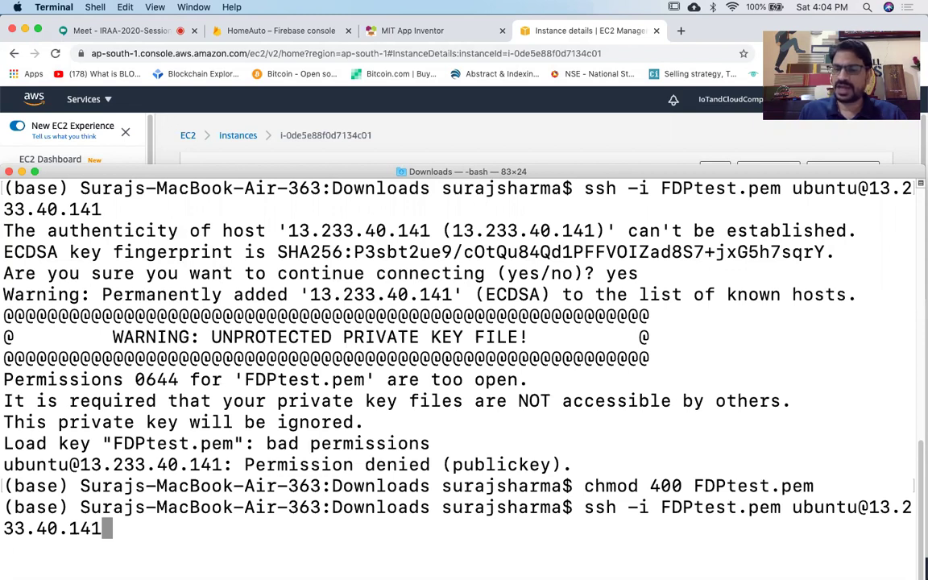
key("Return")
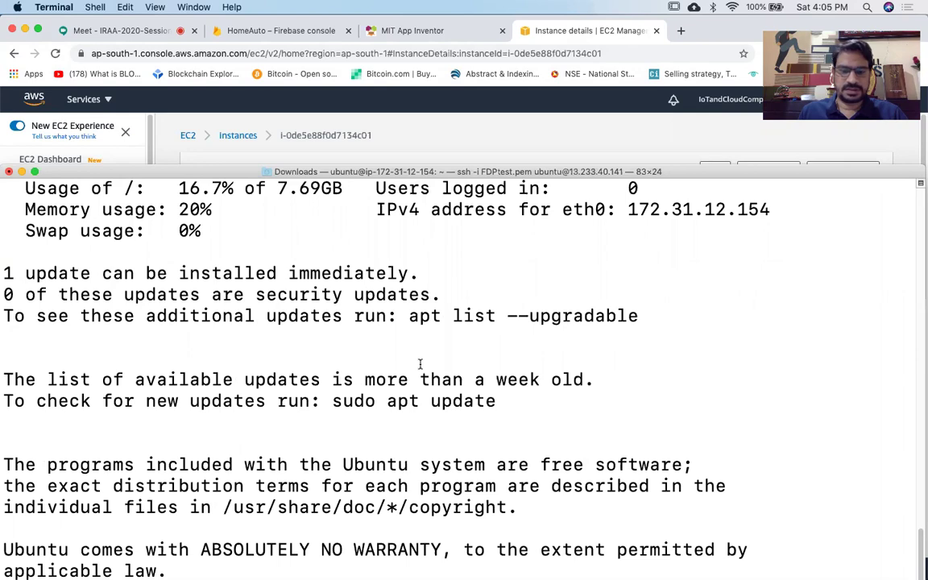
left_click(34, 172)
scroll(403, 244, "up", 4)
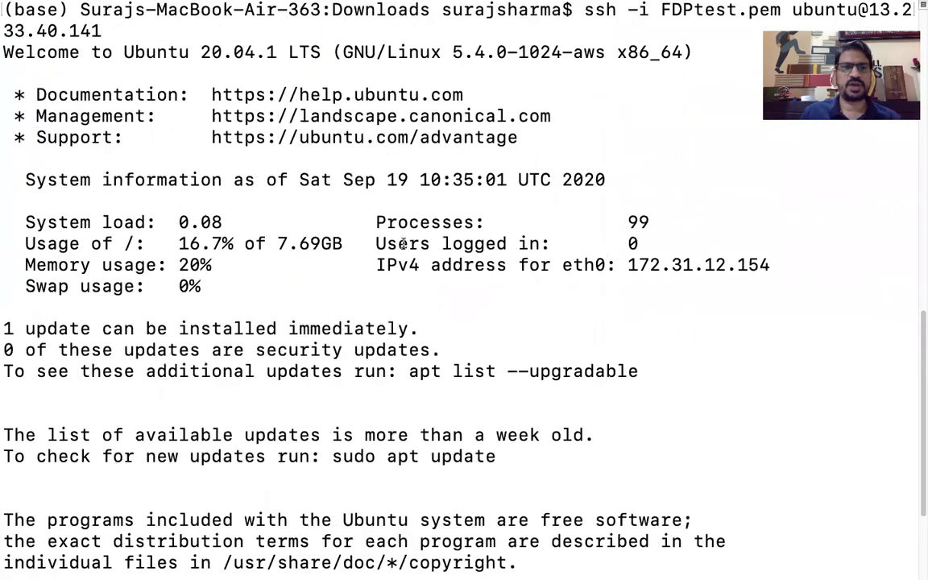
scroll(313, 161, "up", 3)
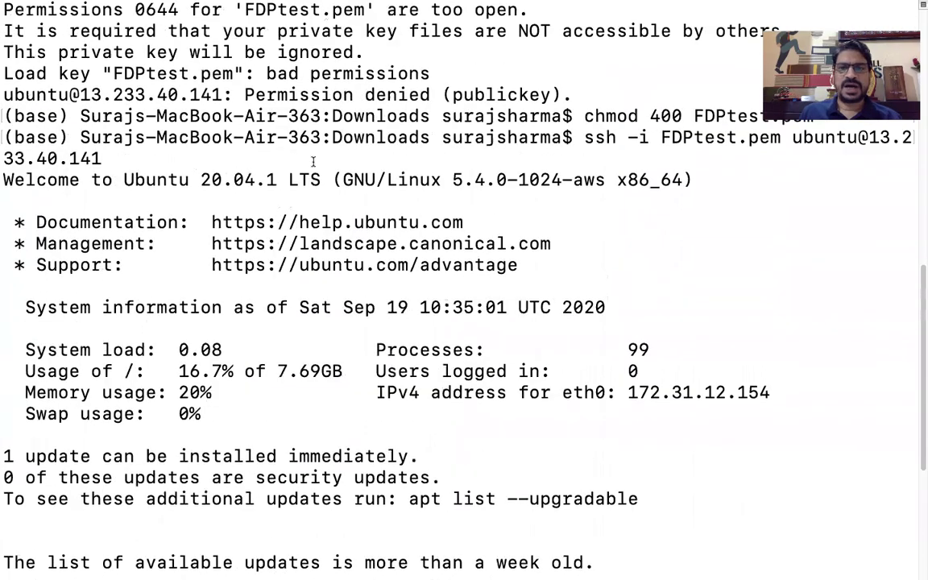
scroll(313, 161, "up", 2)
scroll(313, 161, "down", 4)
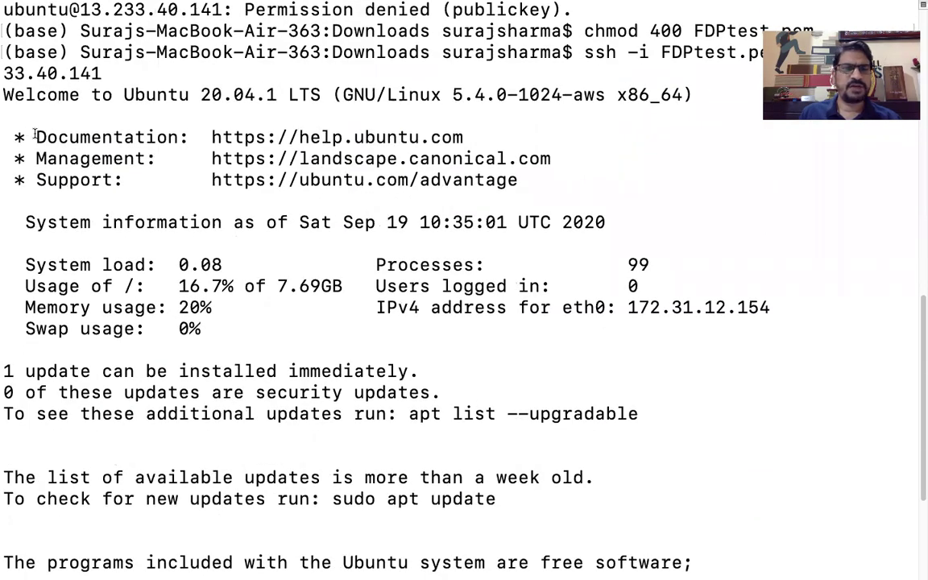
left_click_drag(36, 137, 550, 197)
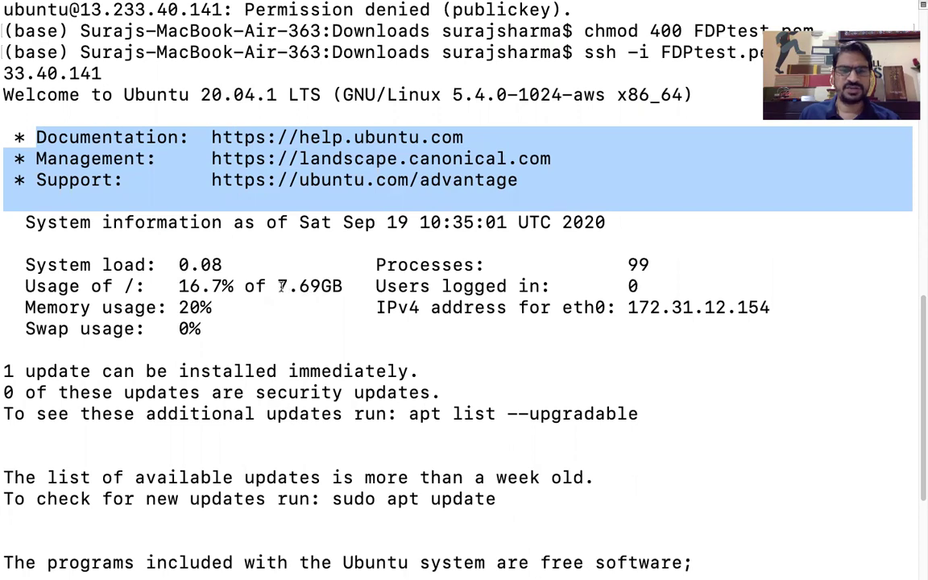
left_click_drag(279, 286, 322, 286)
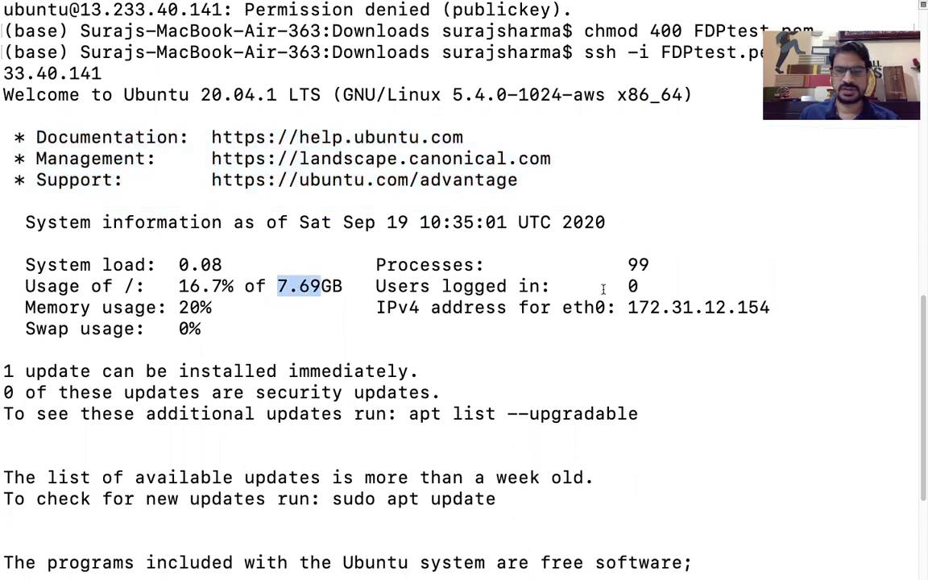
left_click_drag(628, 306, 773, 307)
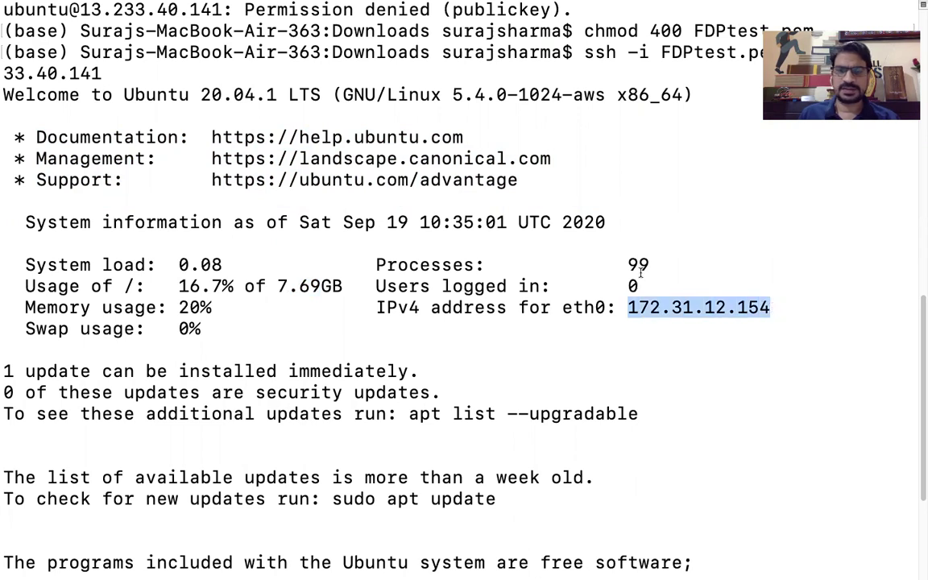
left_click_drag(629, 265, 657, 261)
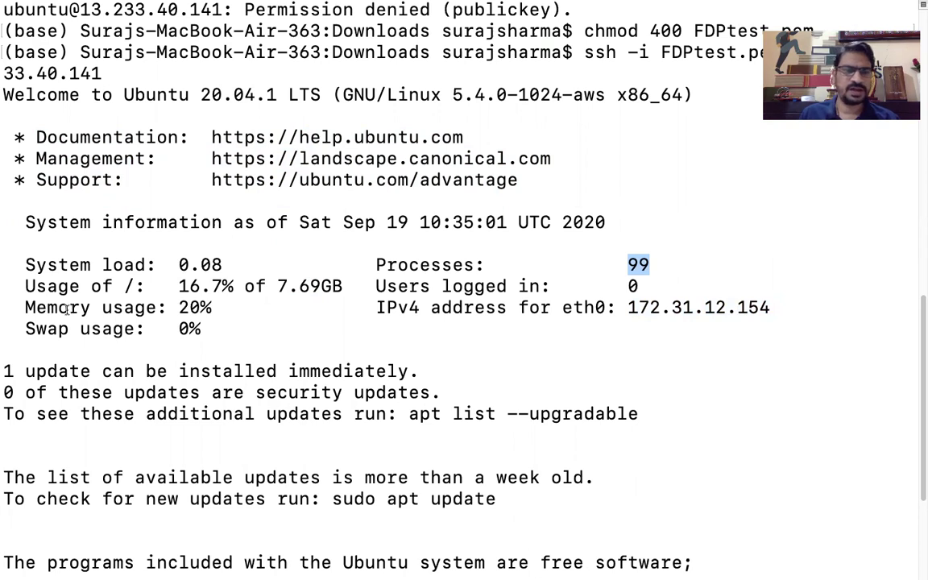
left_click_drag(180, 307, 233, 309)
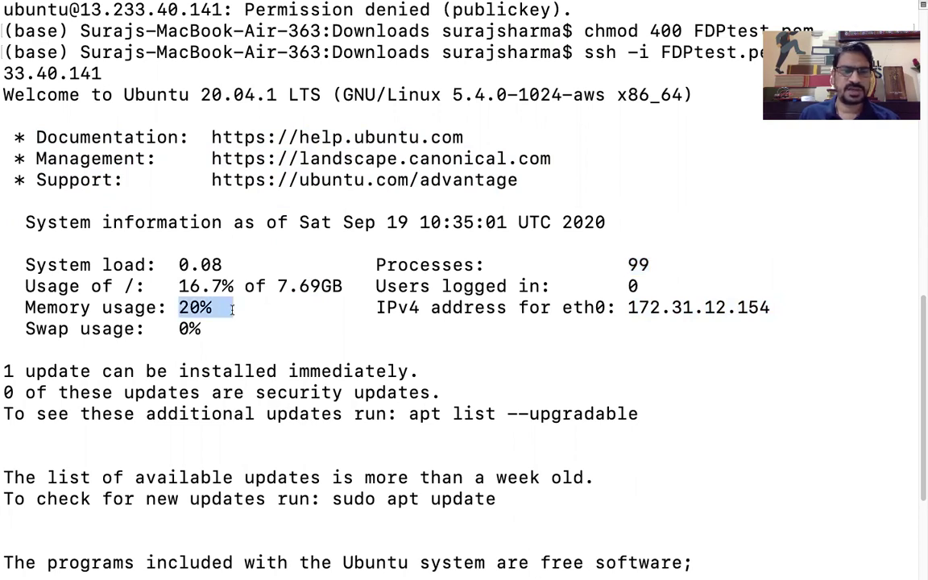
scroll(335, 328, "down", 3)
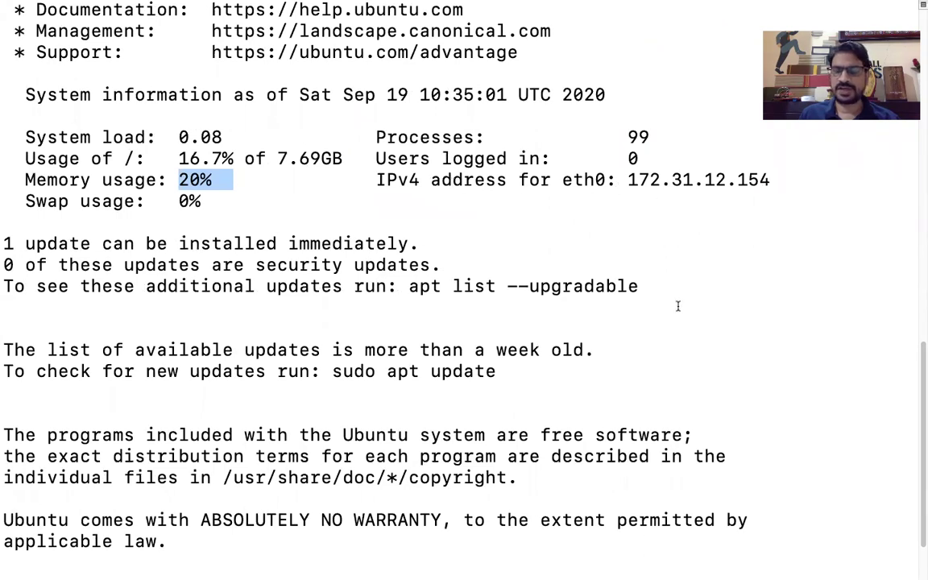
mouse_move(564, 574)
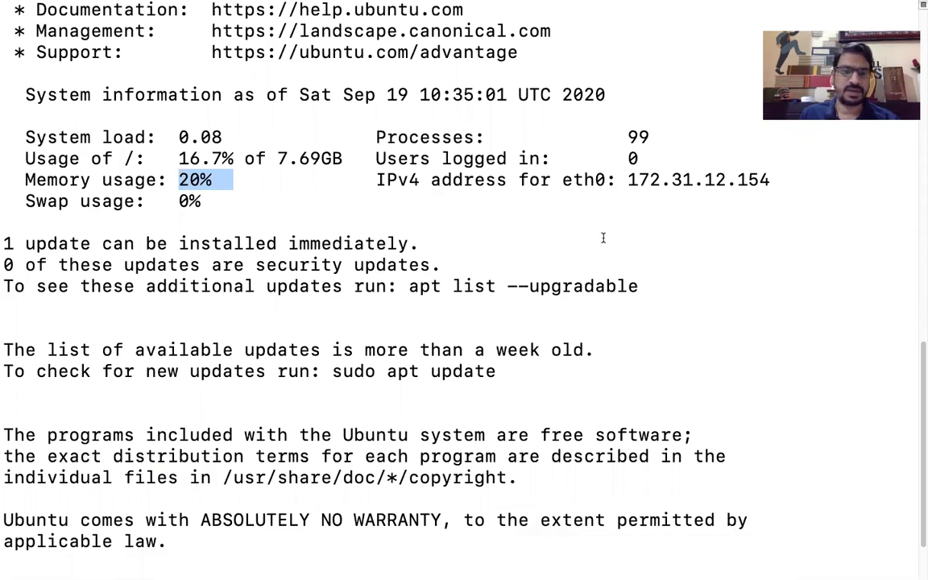
scroll(602, 238, "down", 3)
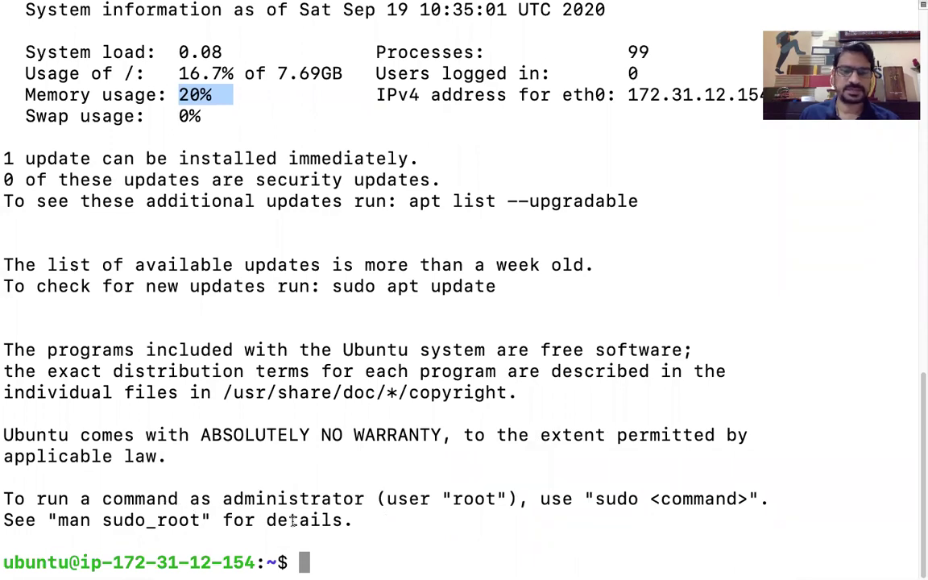
type("cl")
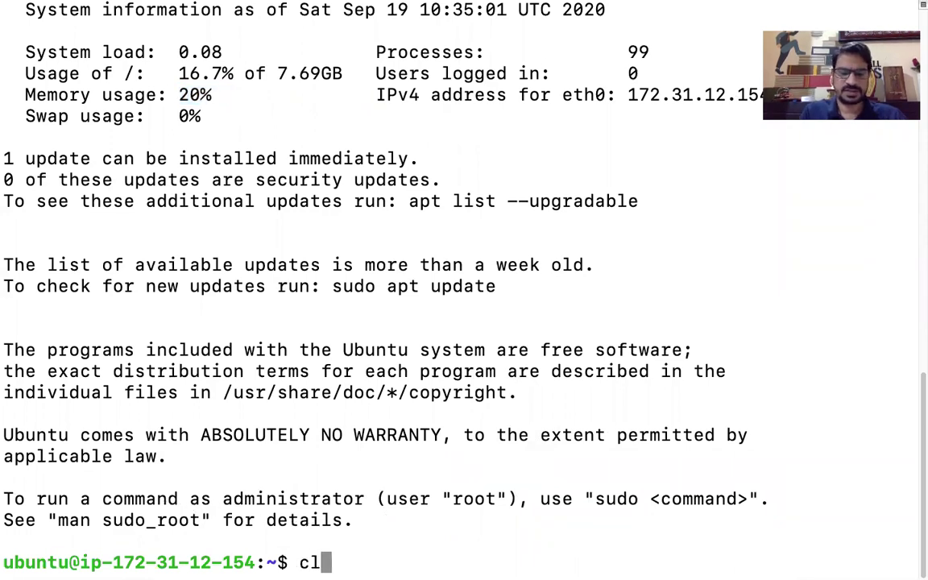
type("ear")
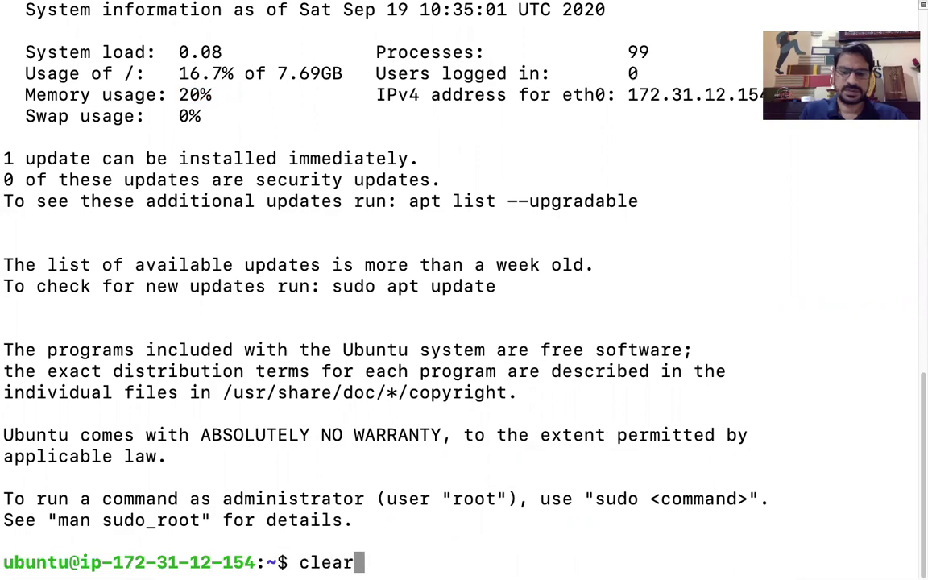
key("Return")
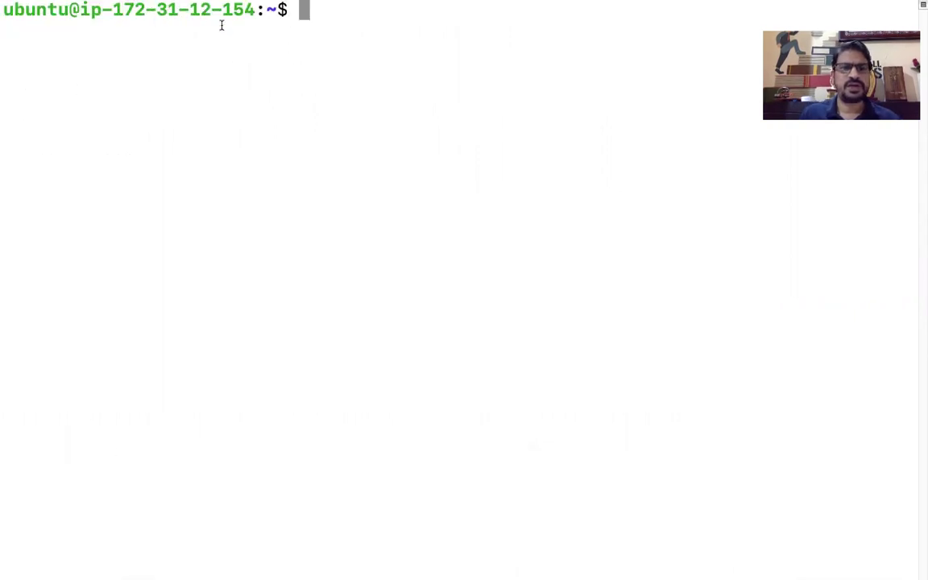
mouse_move(536, 564)
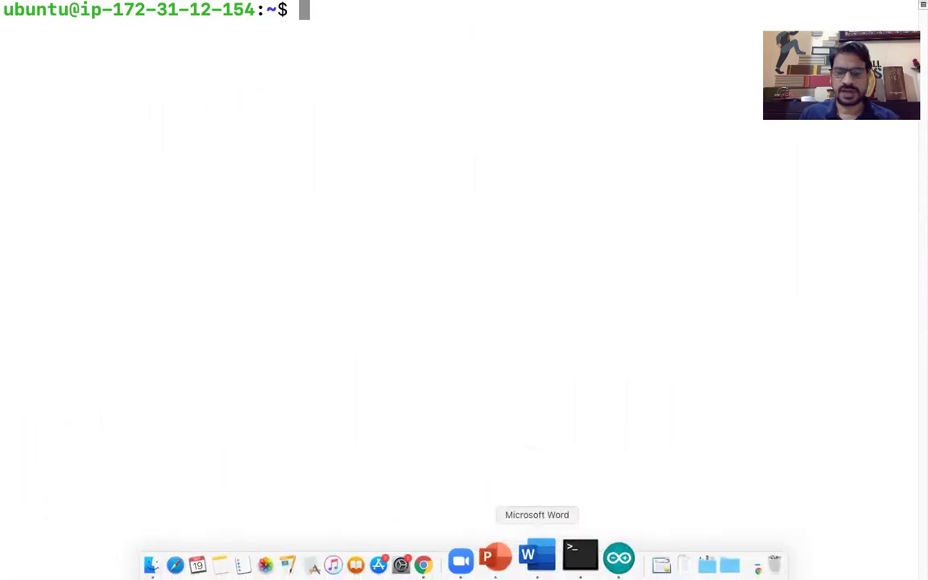
left_click(466, 555)
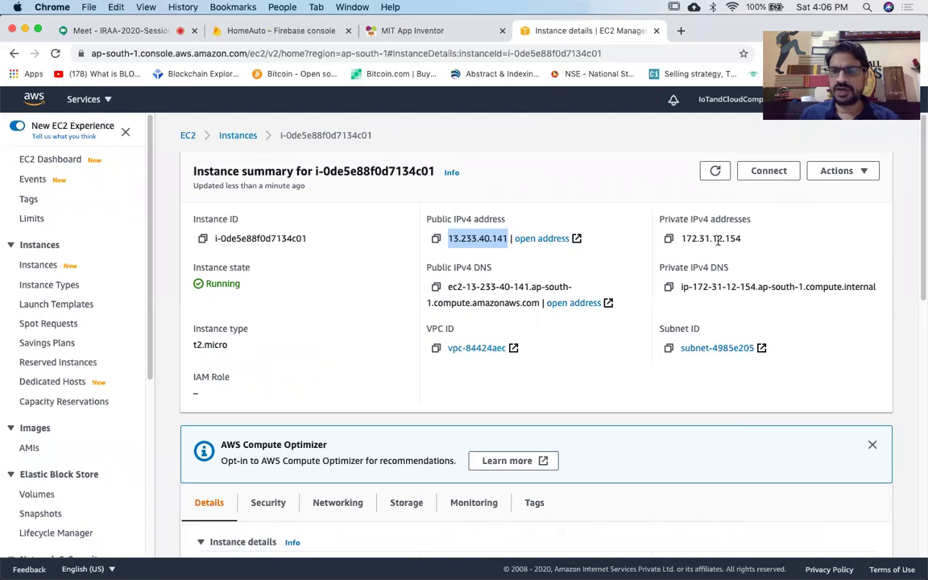
scroll(756, 253, "up", 5)
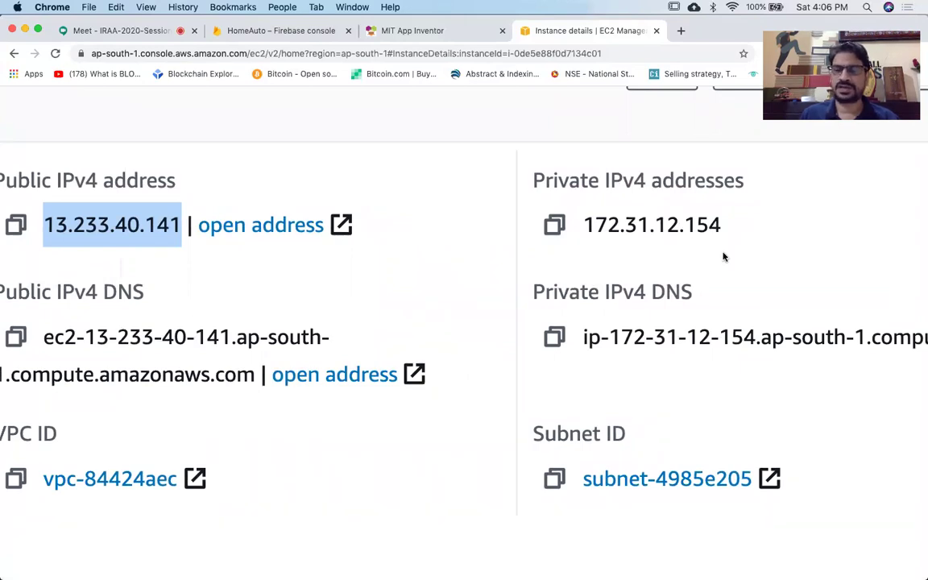
key("ctrl+Up")
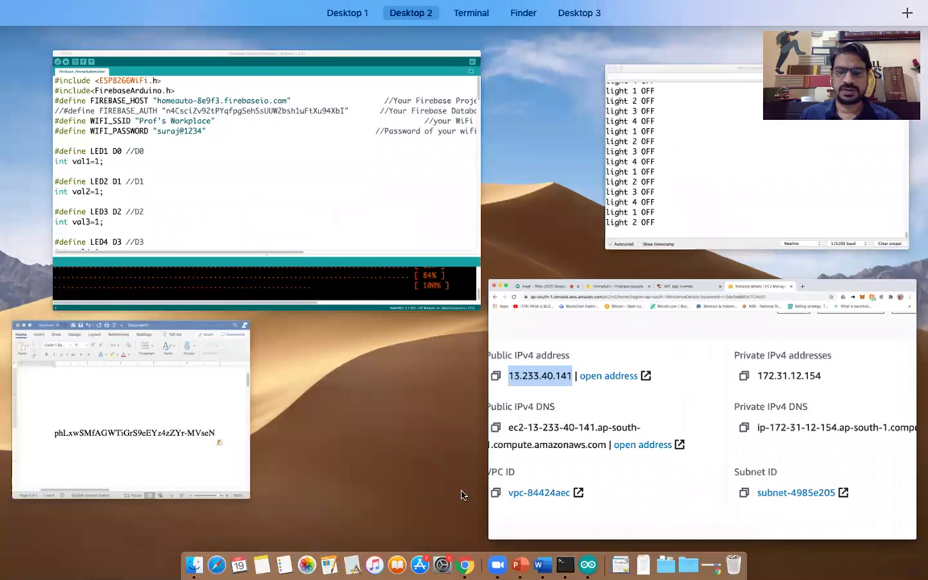
left_click(563, 564)
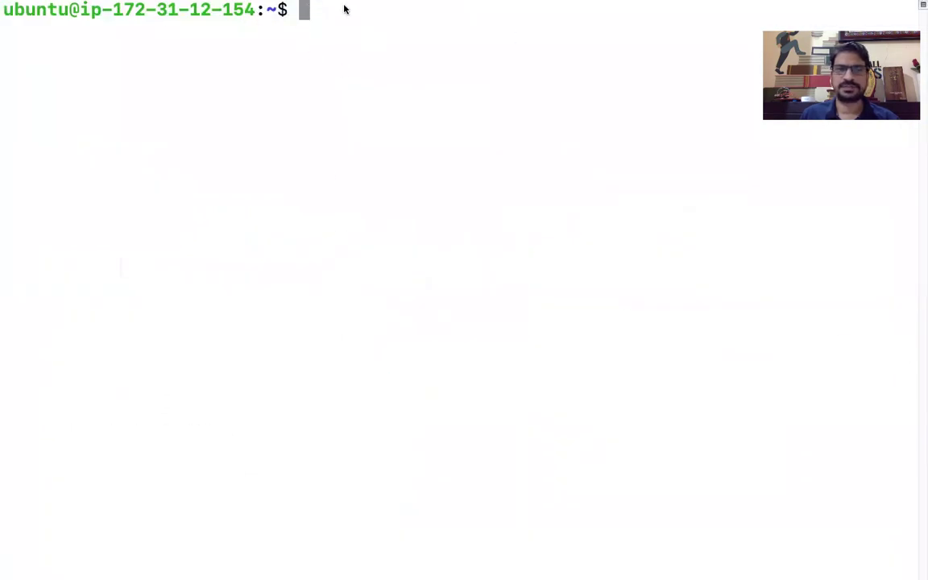
Leave full screen and run sudo apt-get update on the Ubuntu instance.
mouse_move(343, 9)
left_click(33, 22)
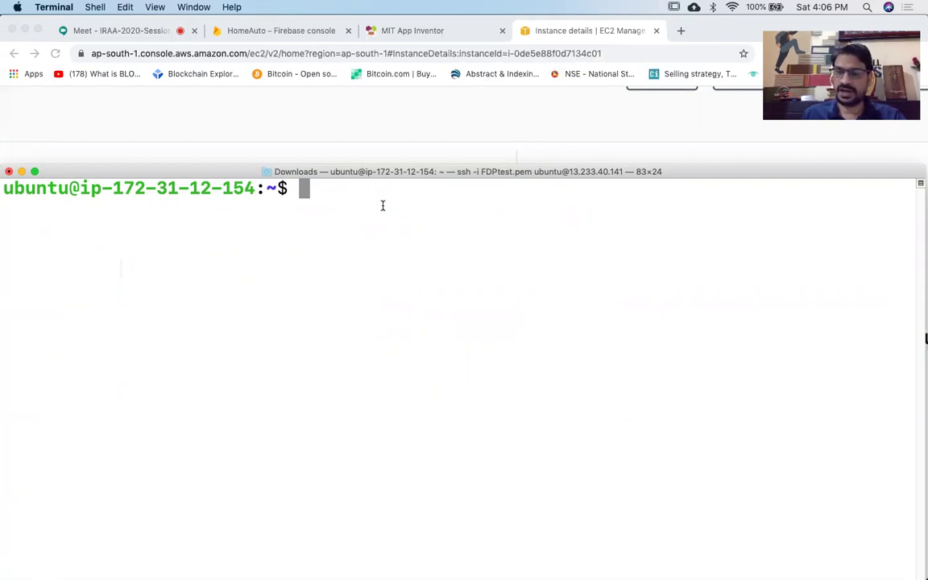
type("sudo")
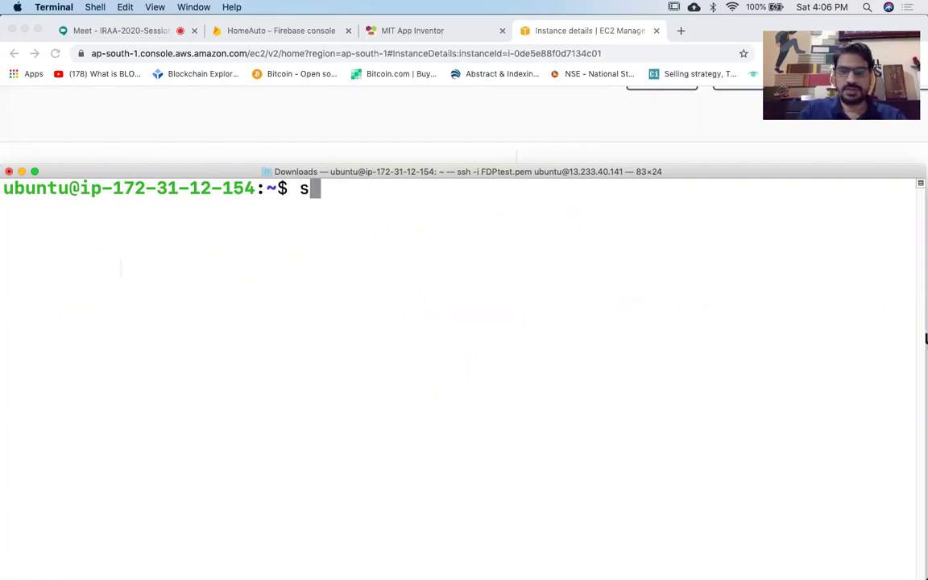
type(" apt")
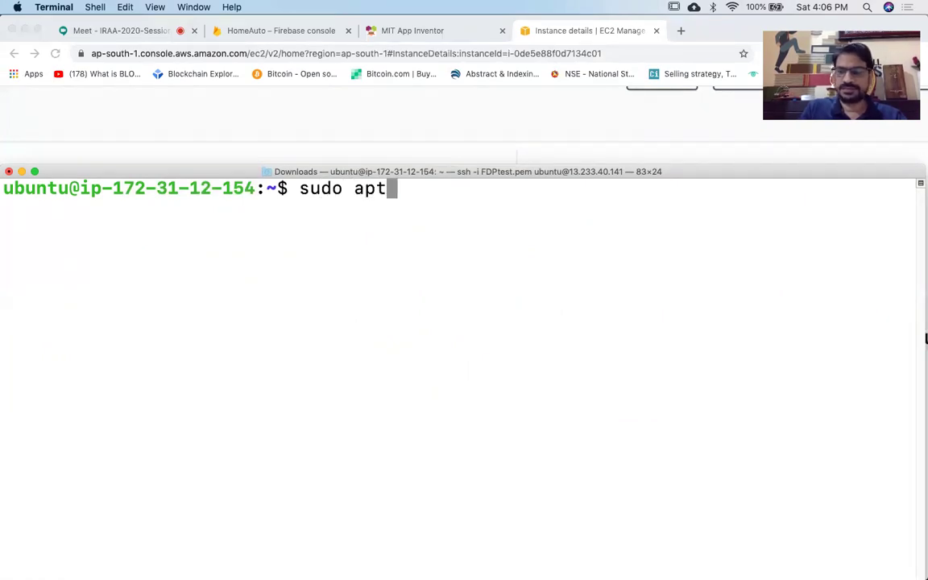
type("-g")
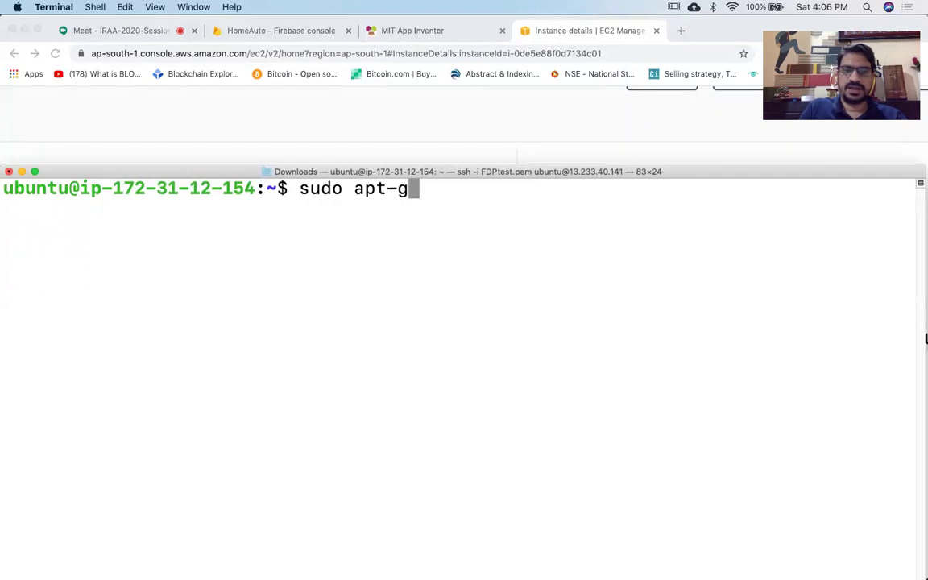
type("etupdate")
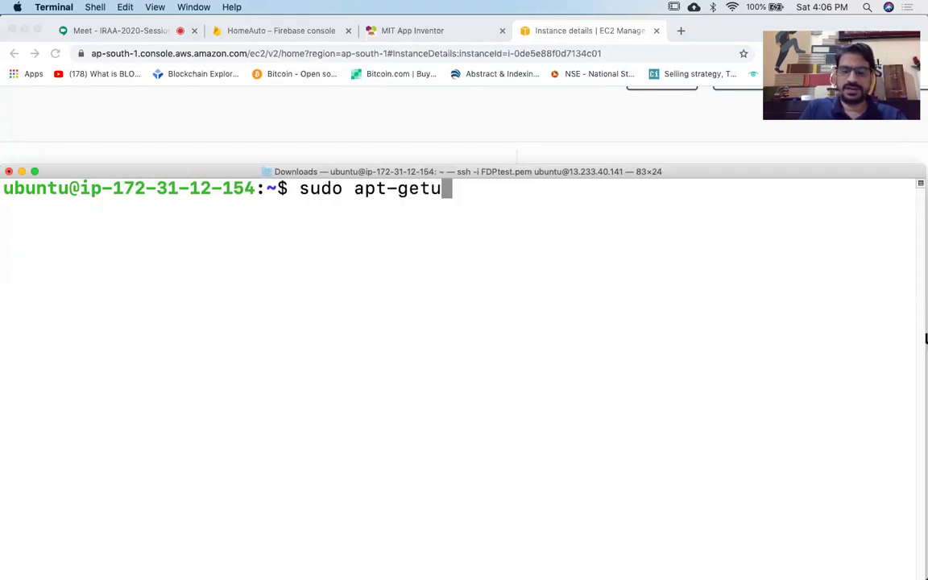
key("Left")
key("Left")
key("Left")
key("Left")
key("Left")
key("Left")
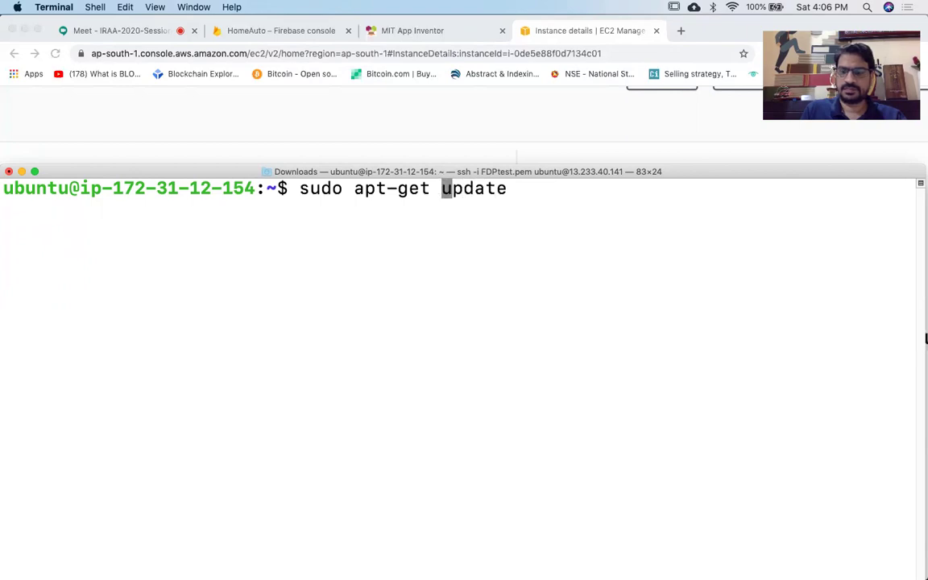
key("Return")
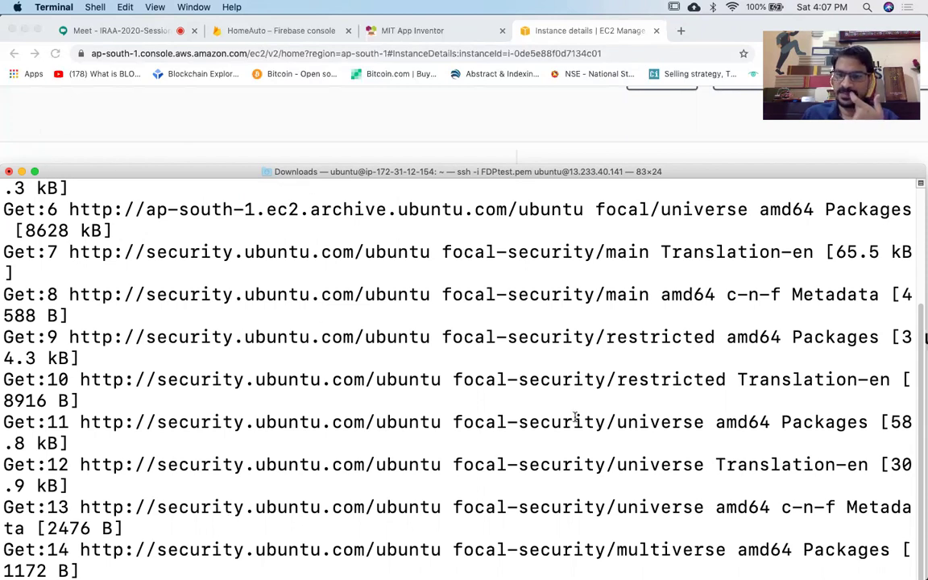
Fill the screen during the 16.1 MB update, then clear it and exit full screen.
left_click(34, 171)
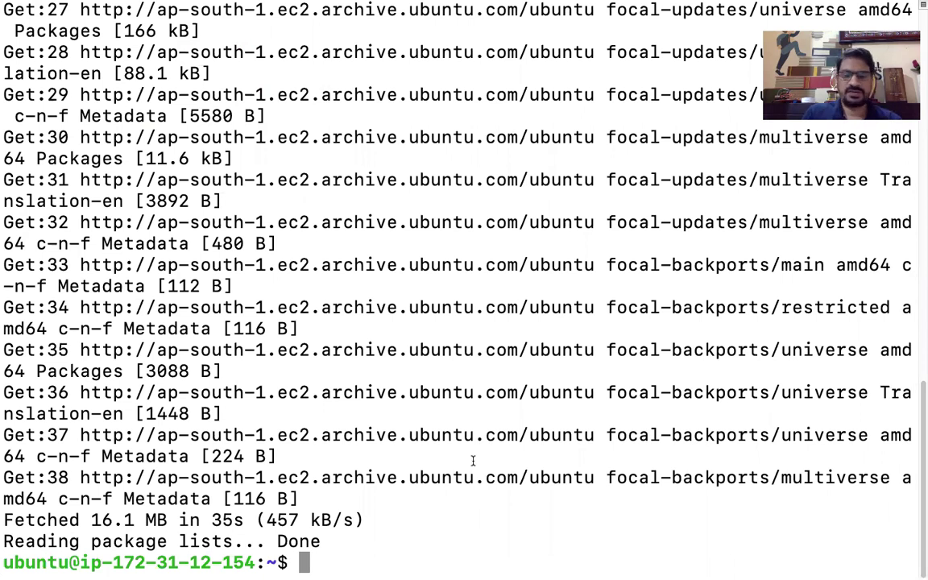
type("clear")
key("Return")
mouse_move(226, 6)
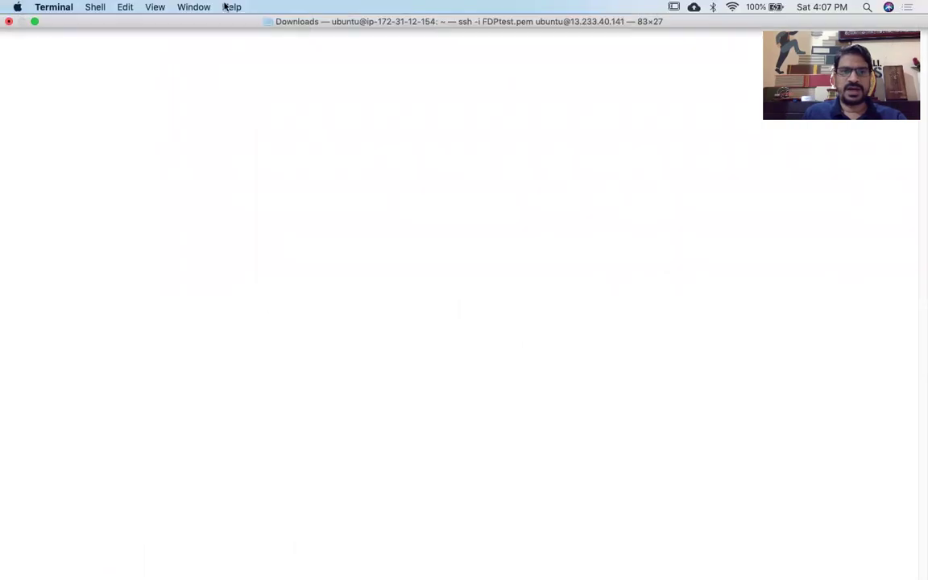
left_click(35, 21)
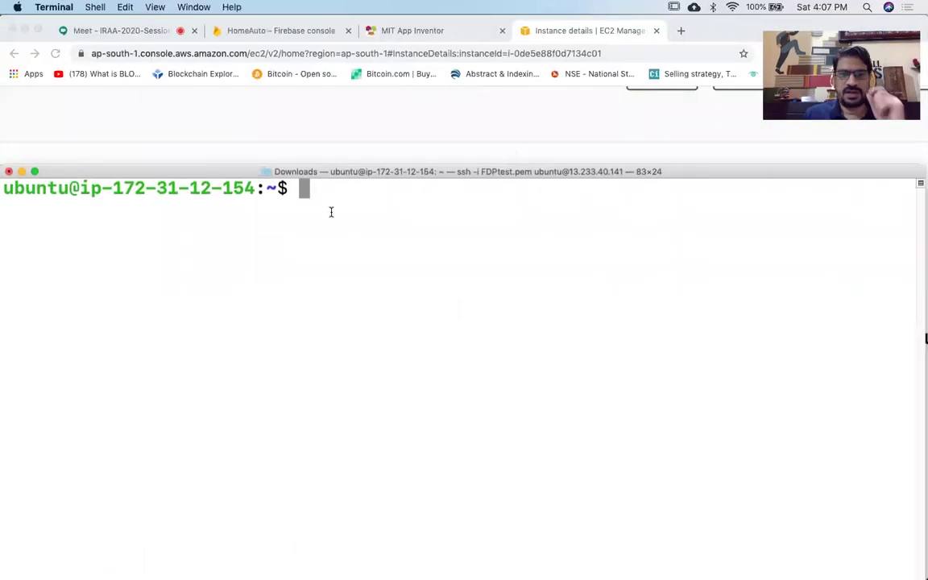
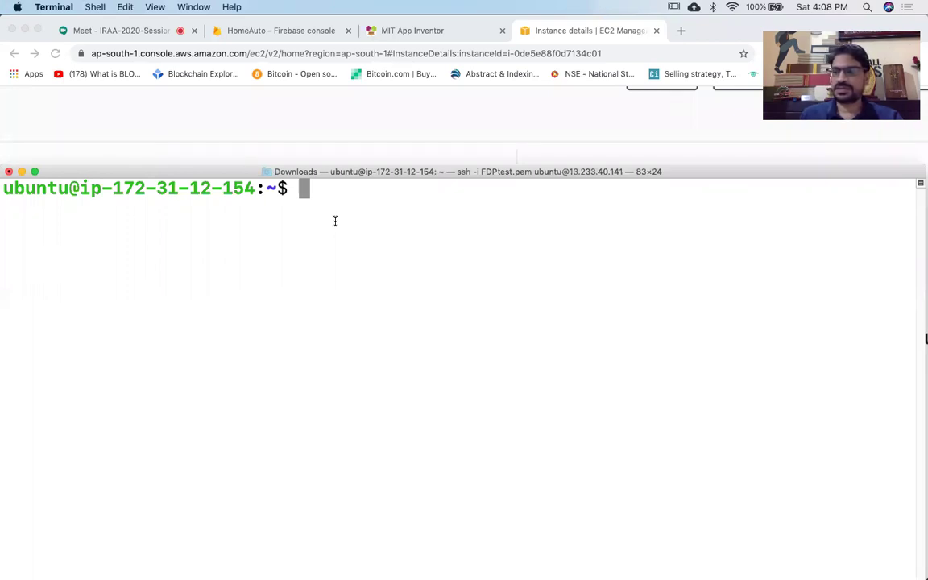
Install nginx with sudo apt-get install nginx, answer y to continue, then clear the terminal.
type("sudo ")
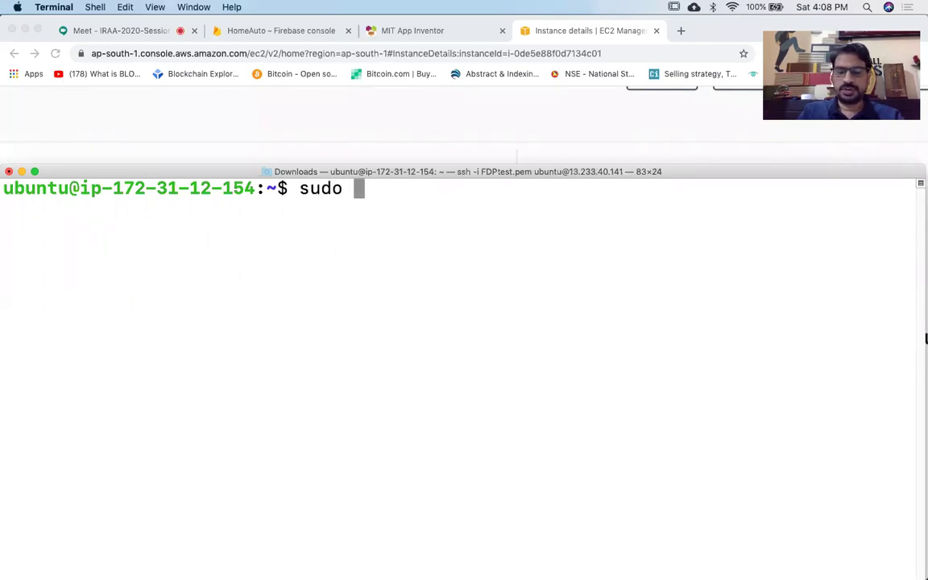
type("apt=get")
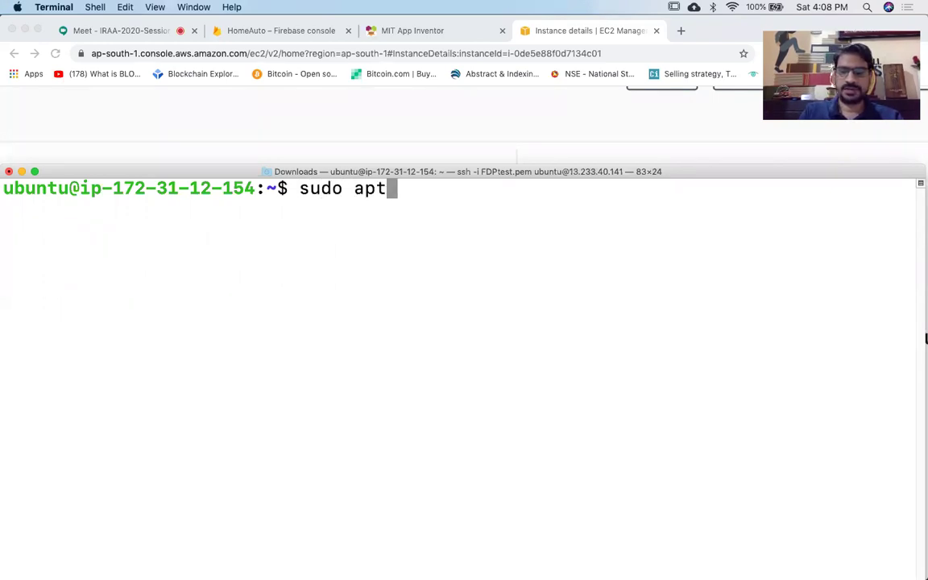
key("BackSpace")
key("BackSpace")
key("BackSpace")
key("BackSpace")
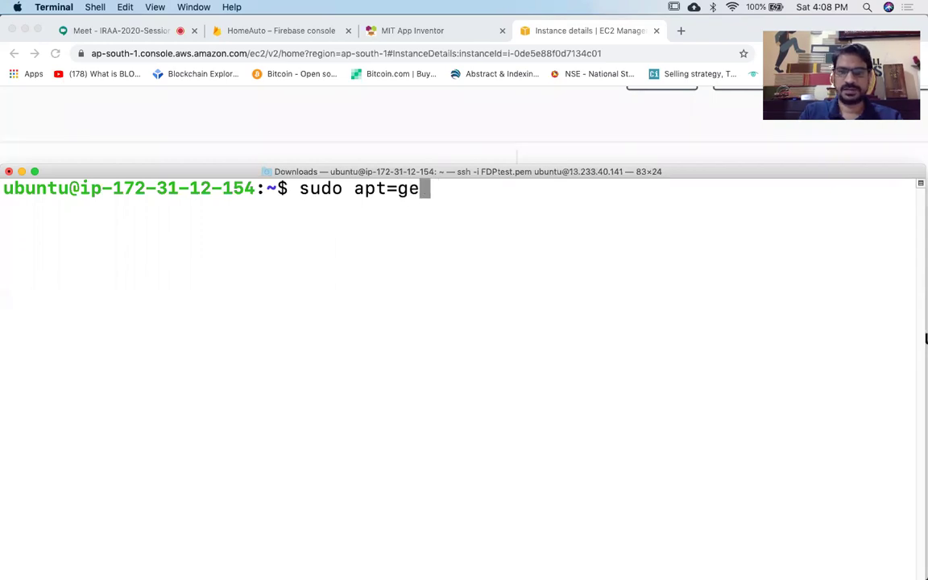
type("-ge")
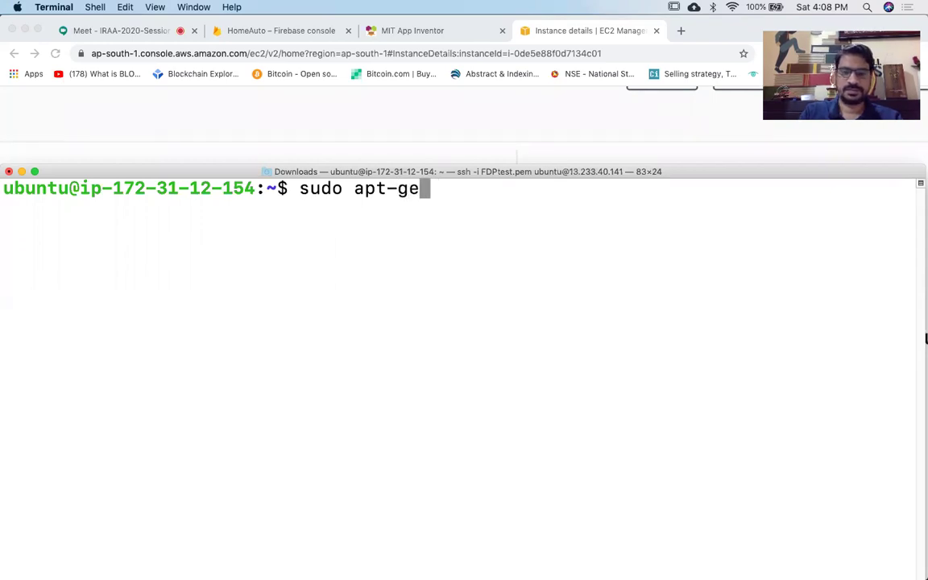
type("t i")
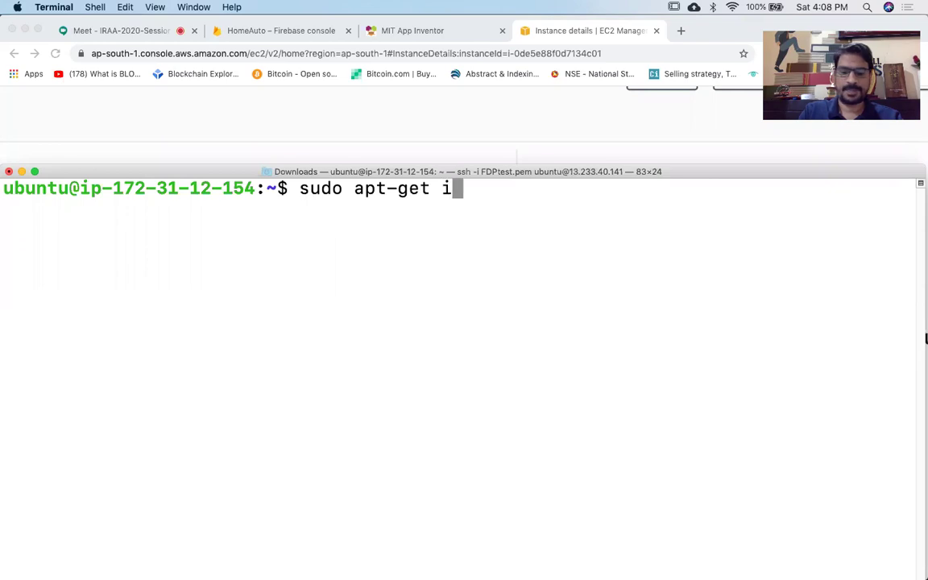
type("nstall ")
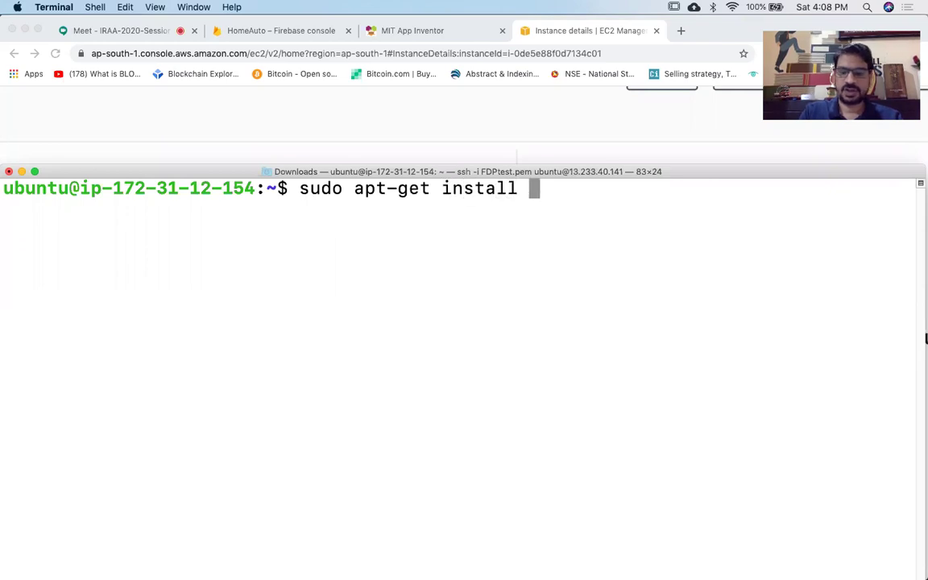
type("n")
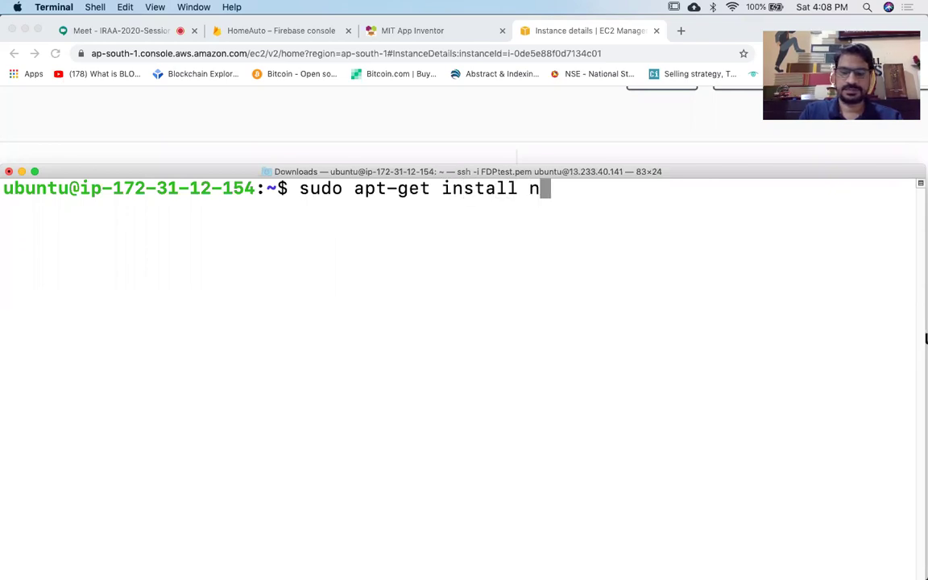
type("ginx")
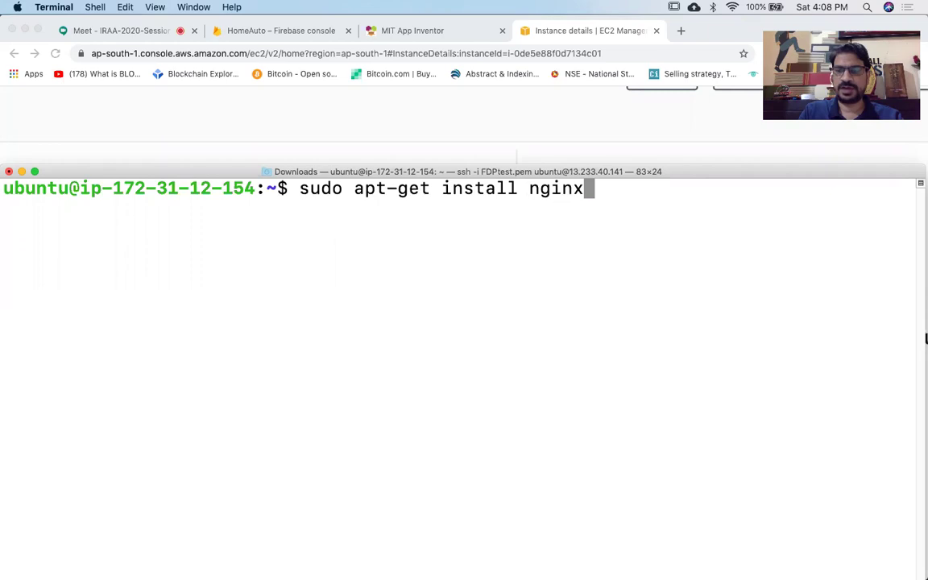
key("Return")
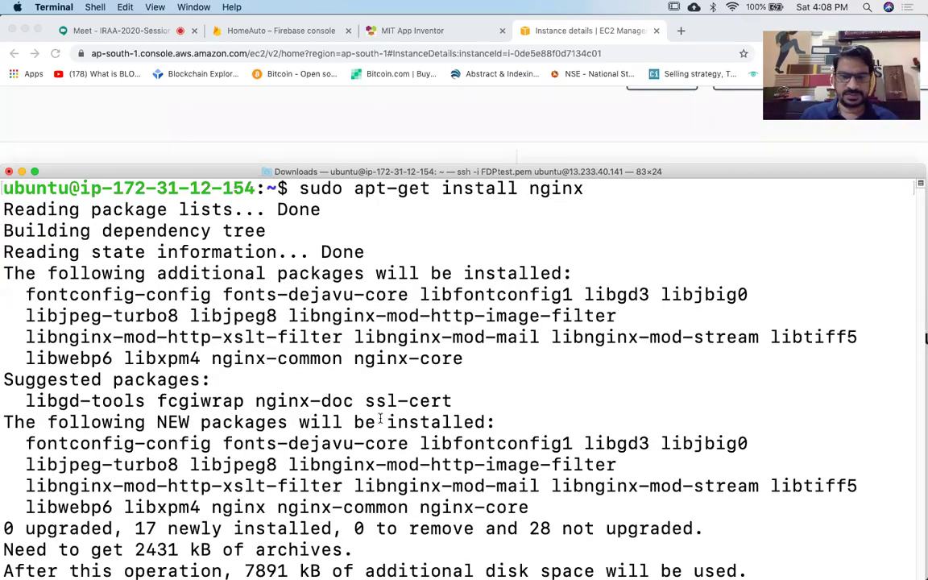
left_click(34, 172)
type("y")
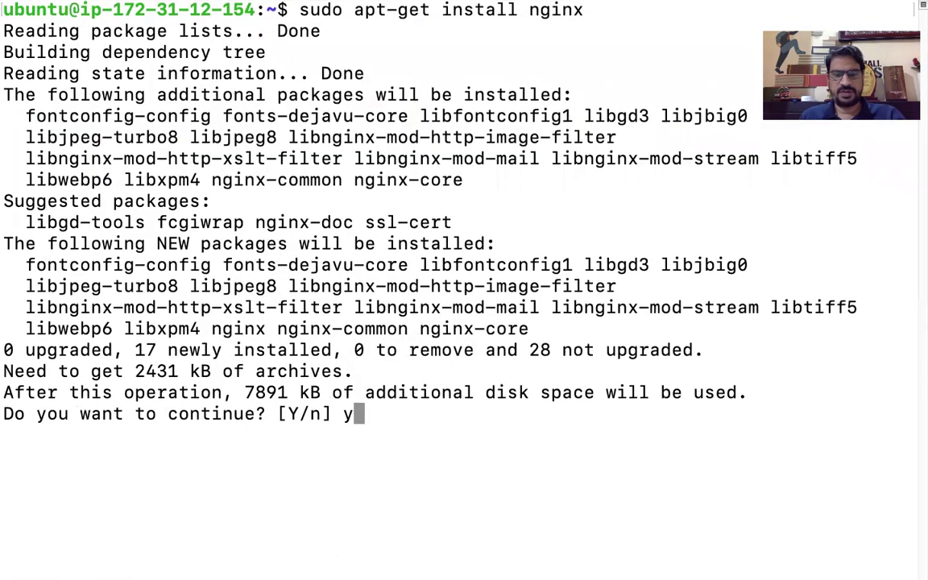
key("Return")
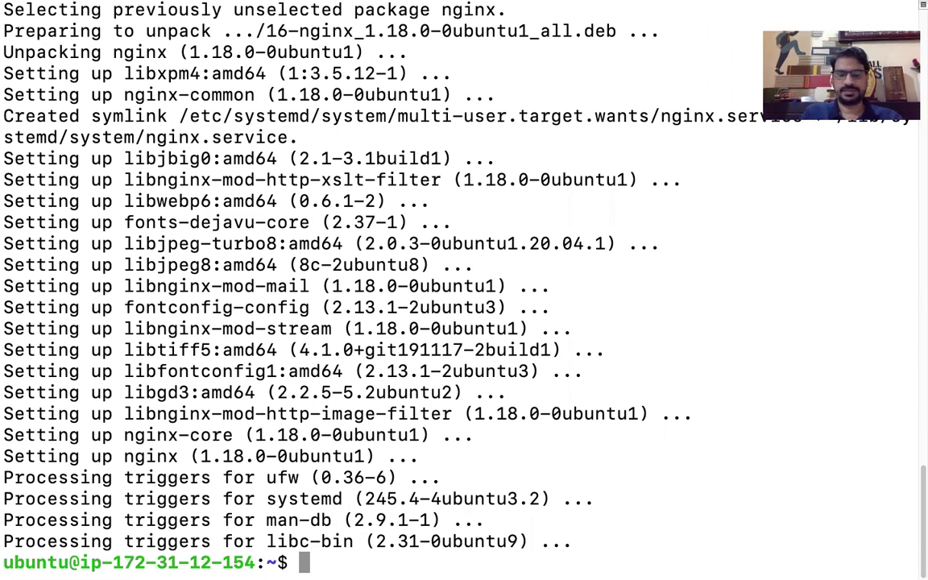
type("clear")
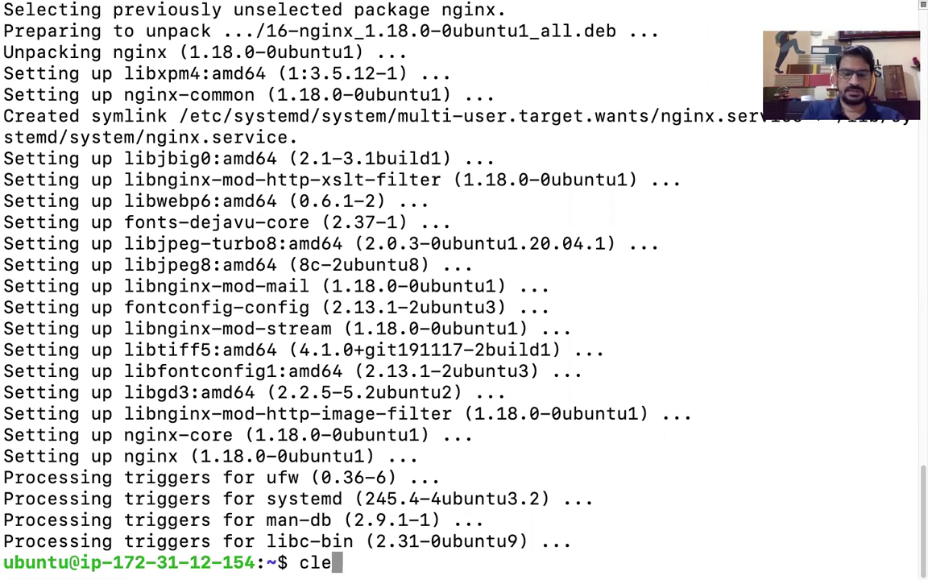
key("Return")
Leave full screen and run sudo systemctl start nginx on the server.
mouse_move(77, 7)
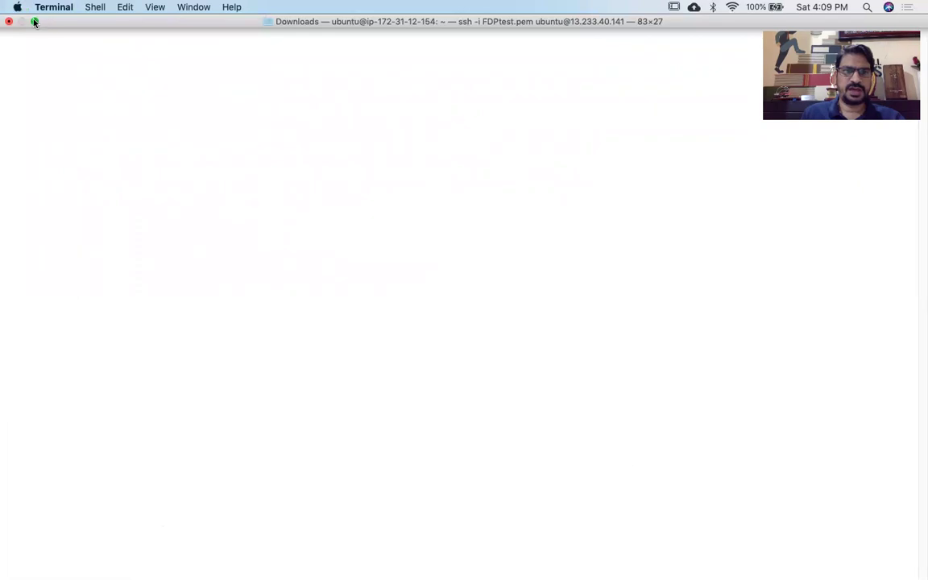
left_click(34, 21)
type("sudo ")
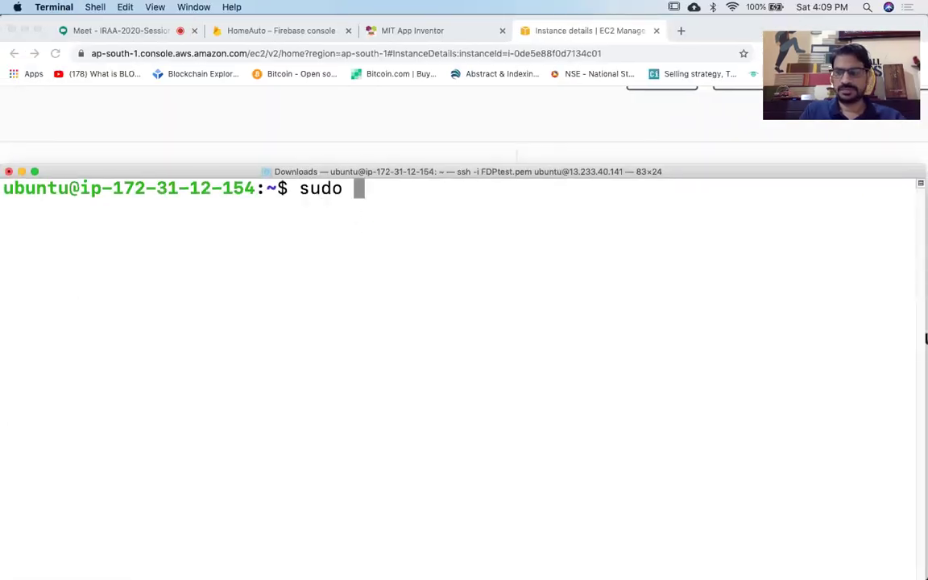
type("system")
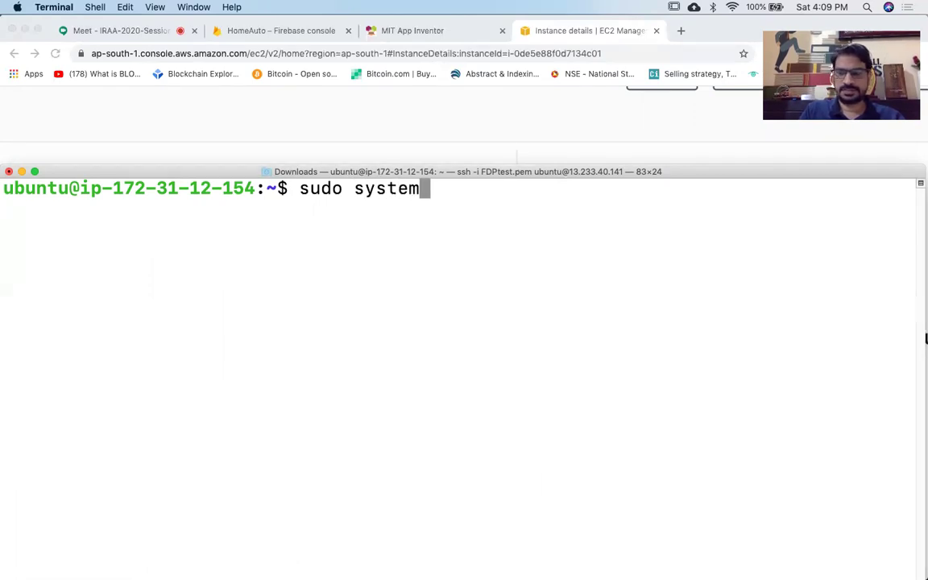
type("ctl")
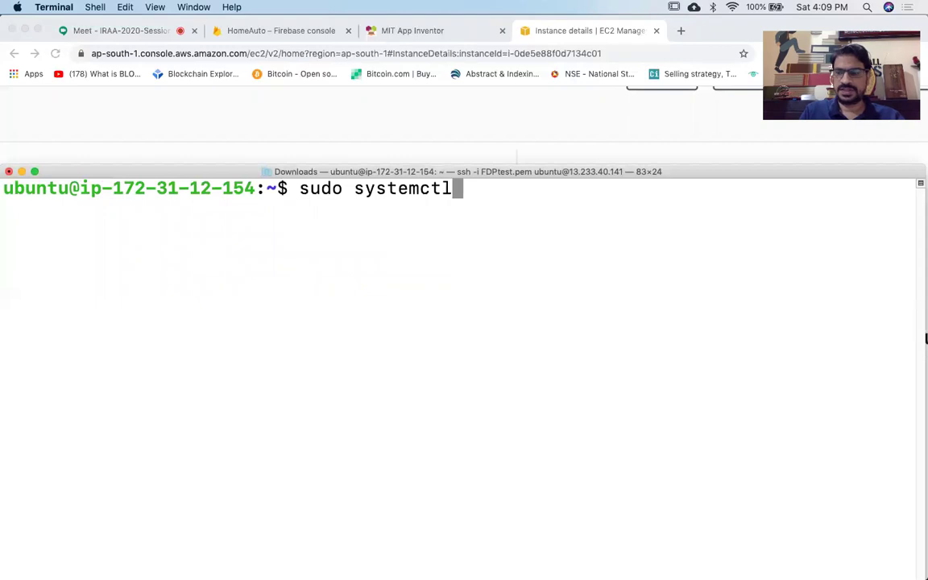
type(" start ")
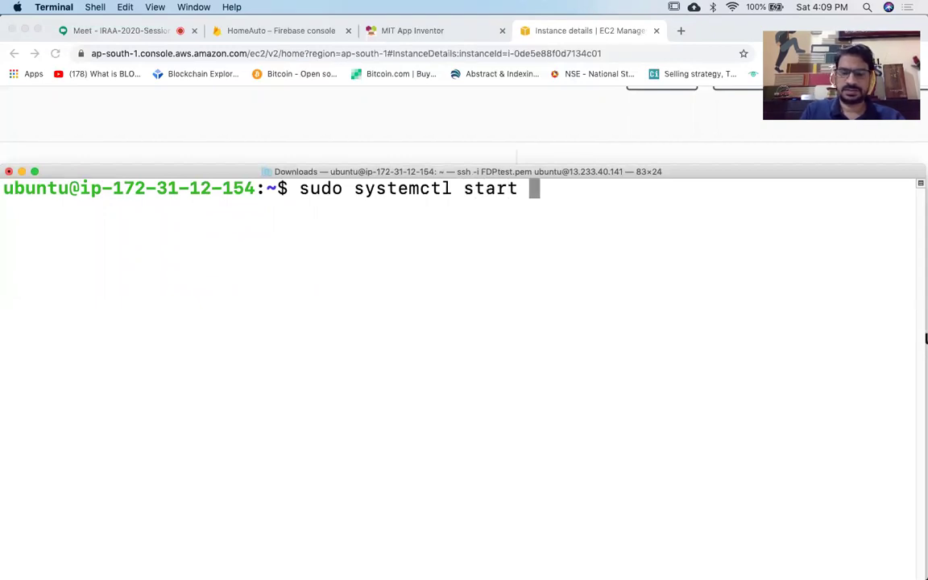
type("nginx")
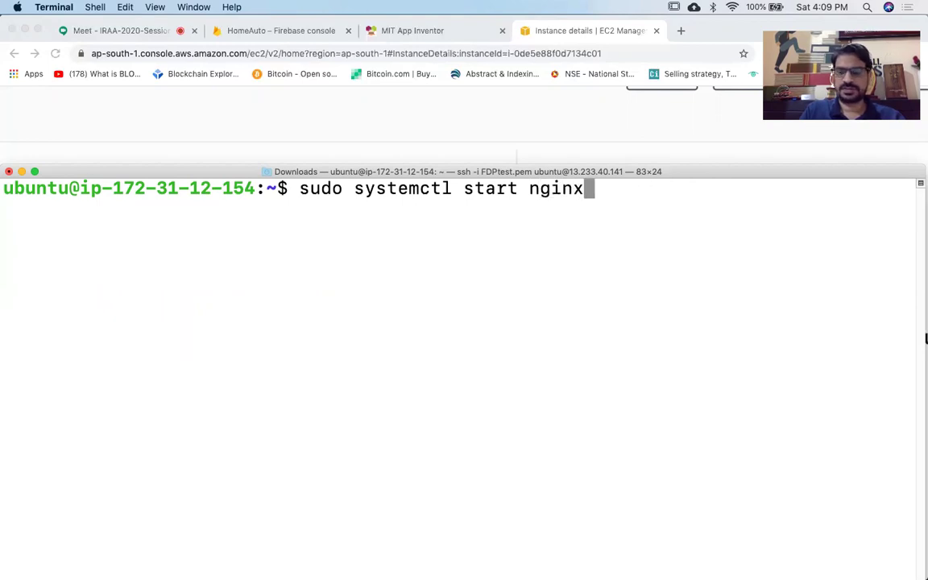
key("Return")
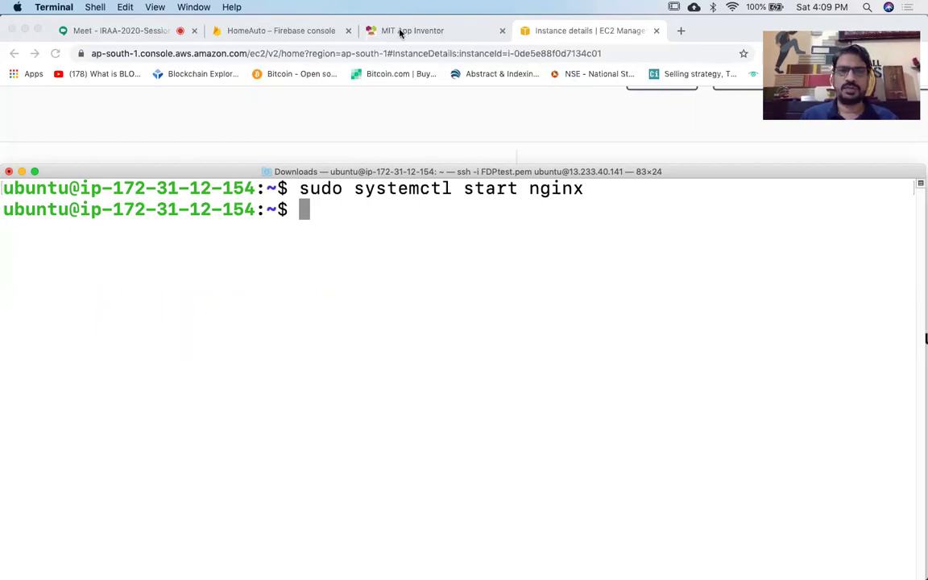
Open a new tab and copy the instance's public IPv4 address from the EC2 details page.
left_click(686, 32)
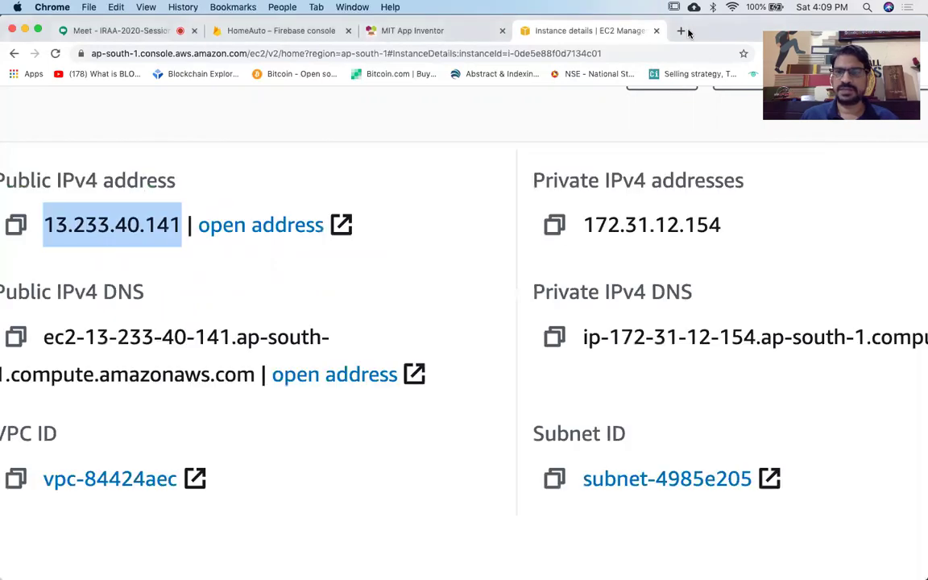
left_click(682, 32)
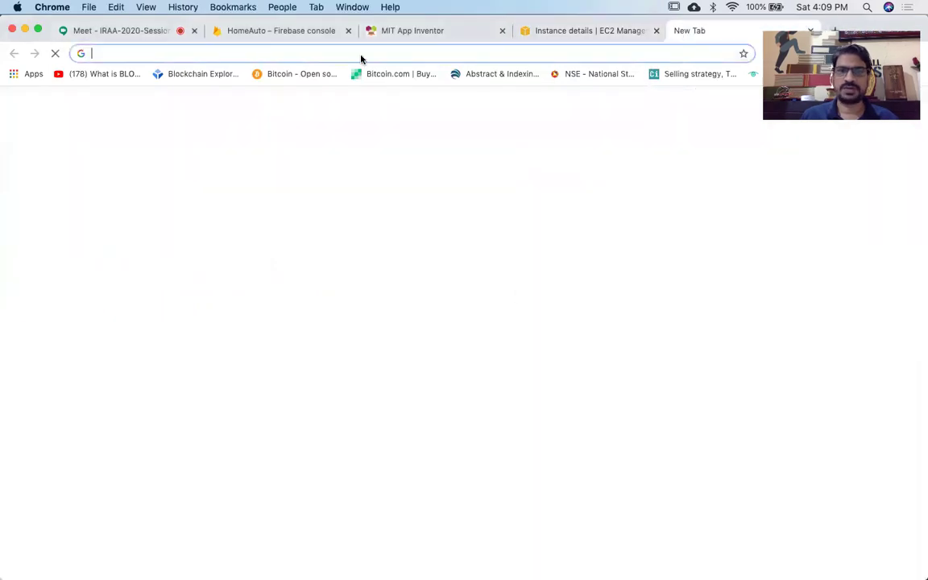
left_click(440, 54)
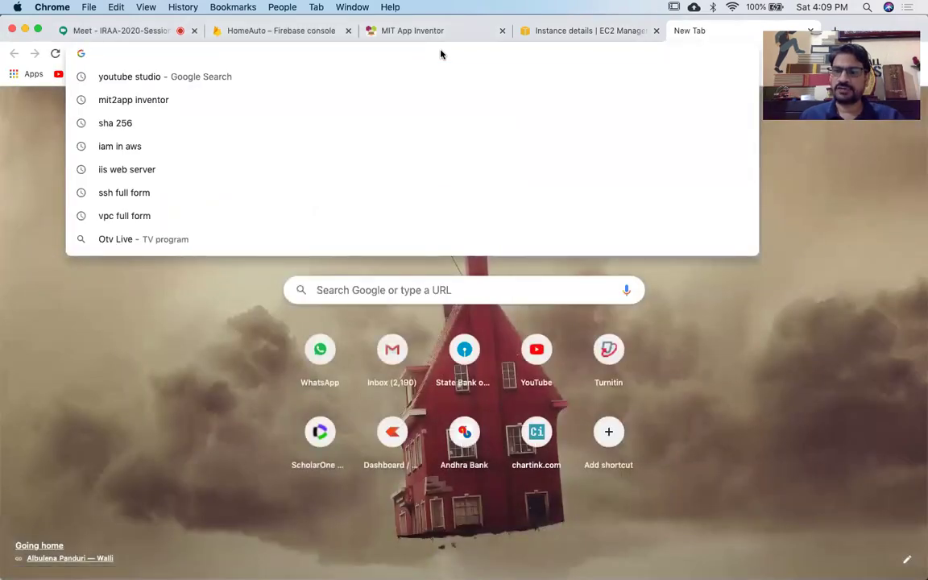
left_click(322, 32)
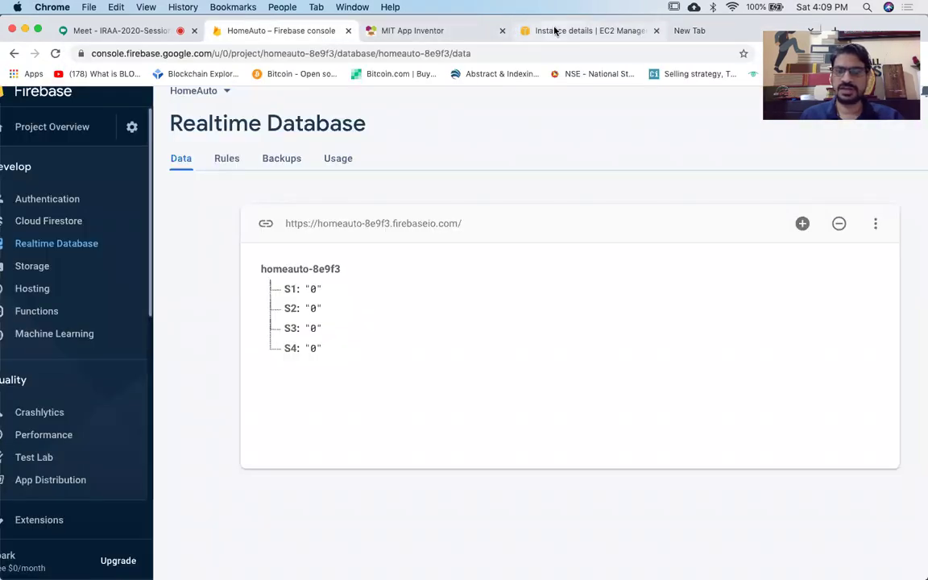
left_click(590, 37)
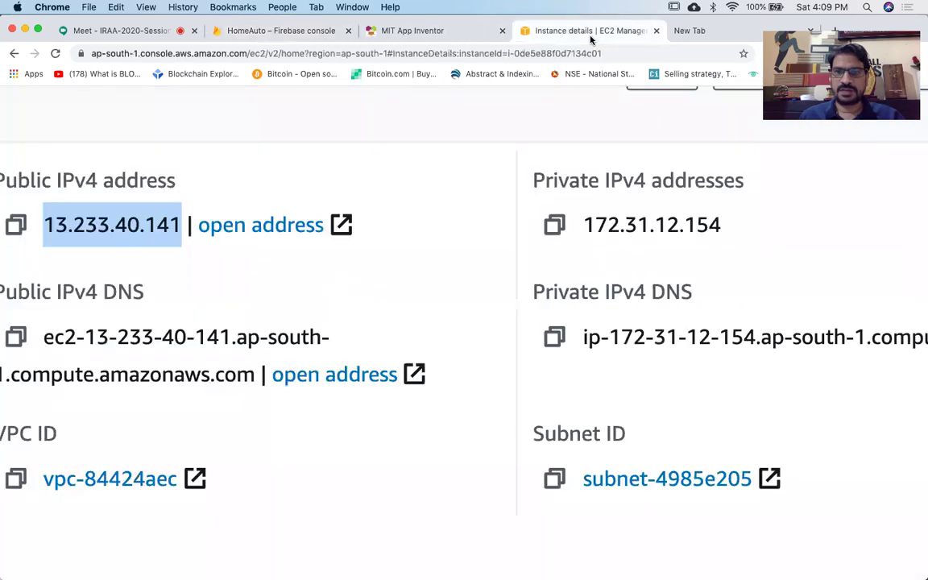
scroll(354, 225, "left", 3)
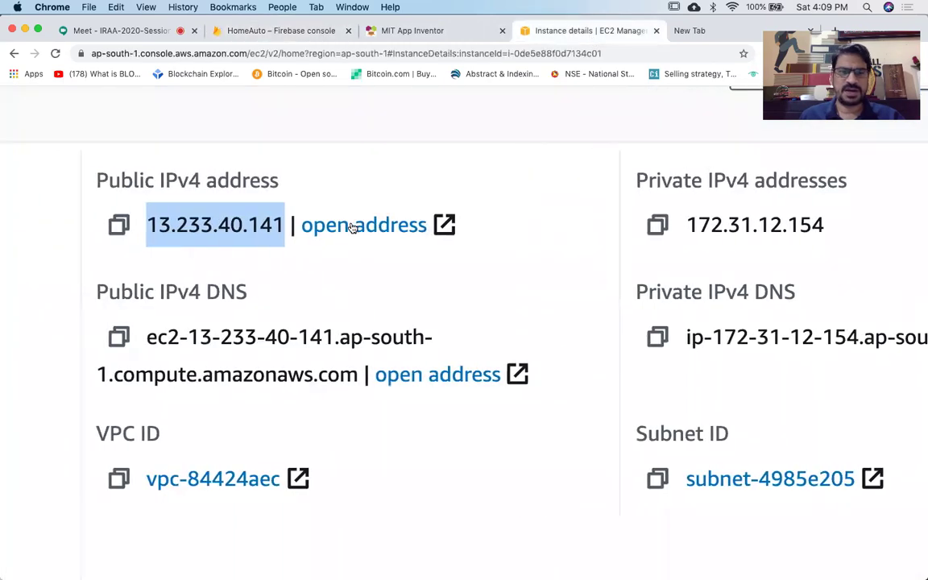
left_click(155, 204)
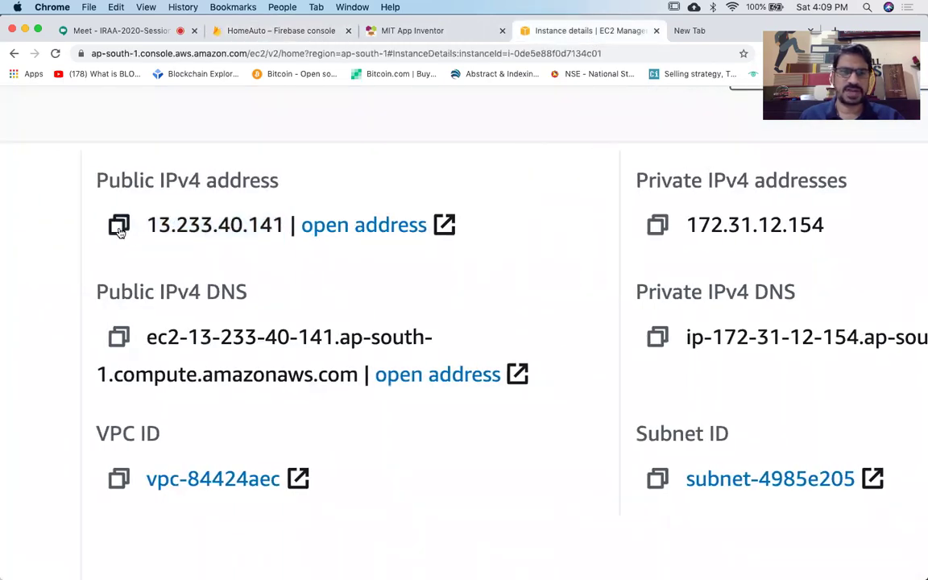
left_click(118, 227)
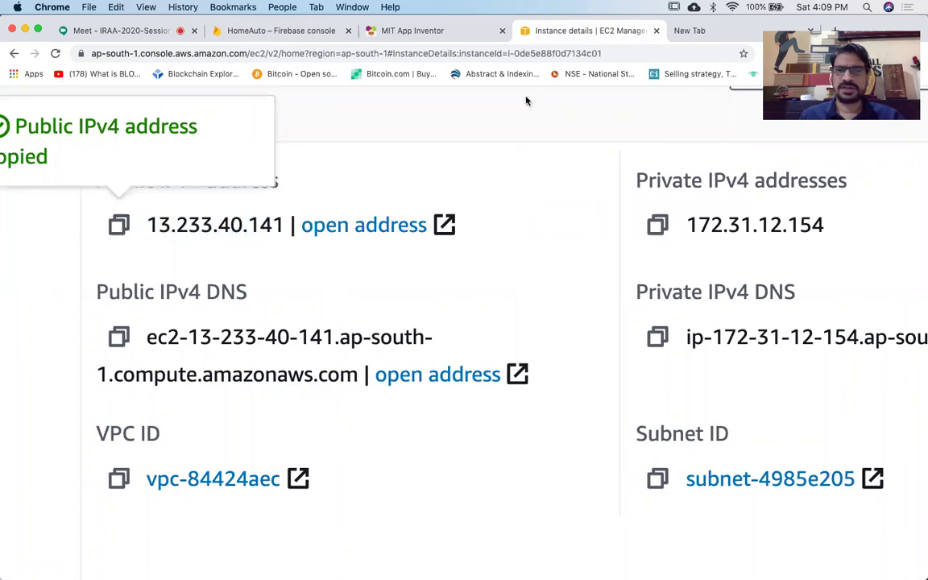
Paste 13.233.40.141 into the new tab's address bar and load the page.
left_click(697, 32)
left_click(610, 53)
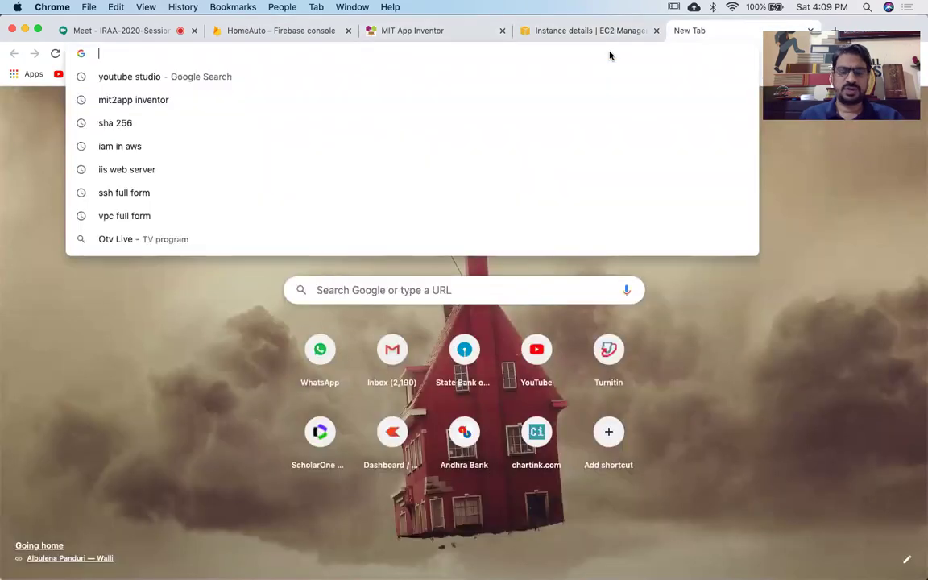
key("super+v")
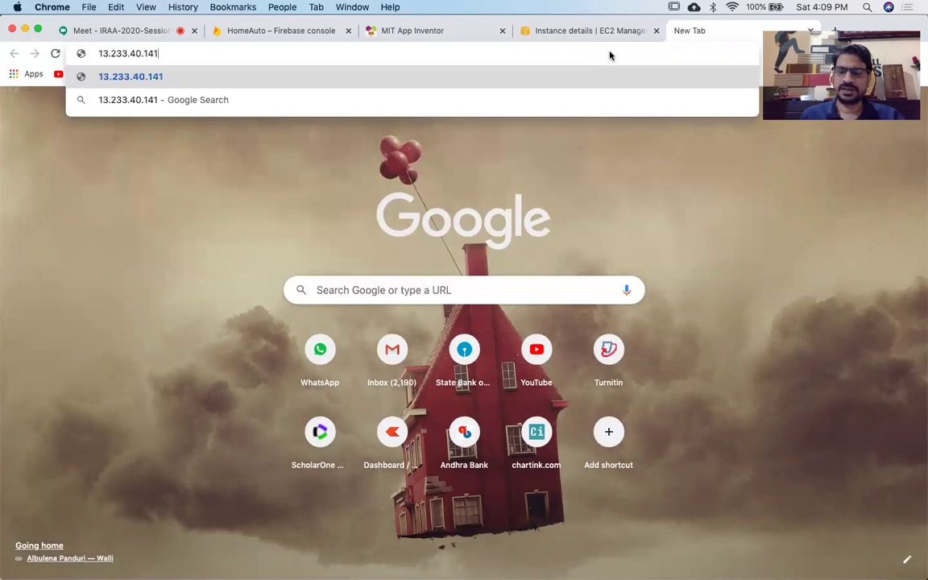
key("Return")
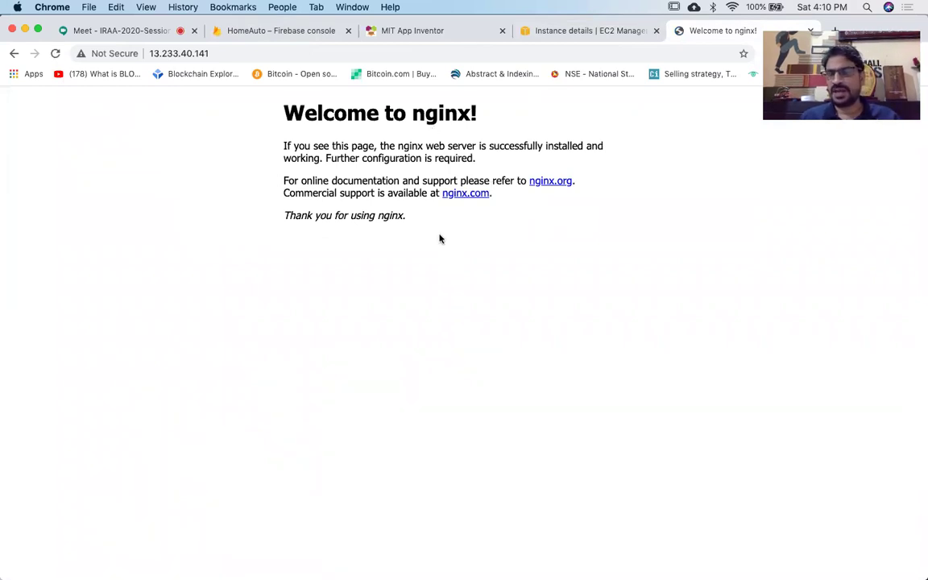
Look over the Welcome to nginx! page and select its address.
scroll(440, 236, "up", 5)
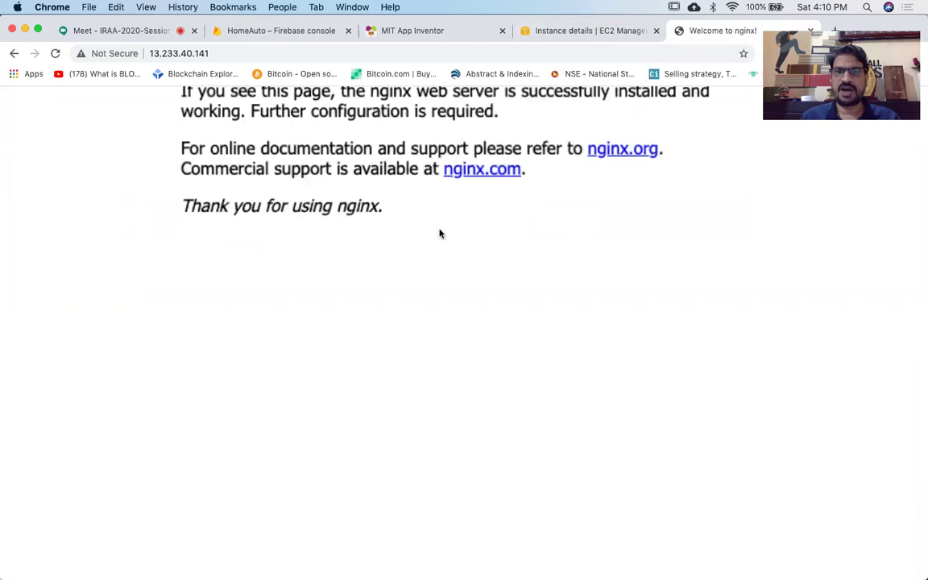
scroll(440, 233, "down", 1)
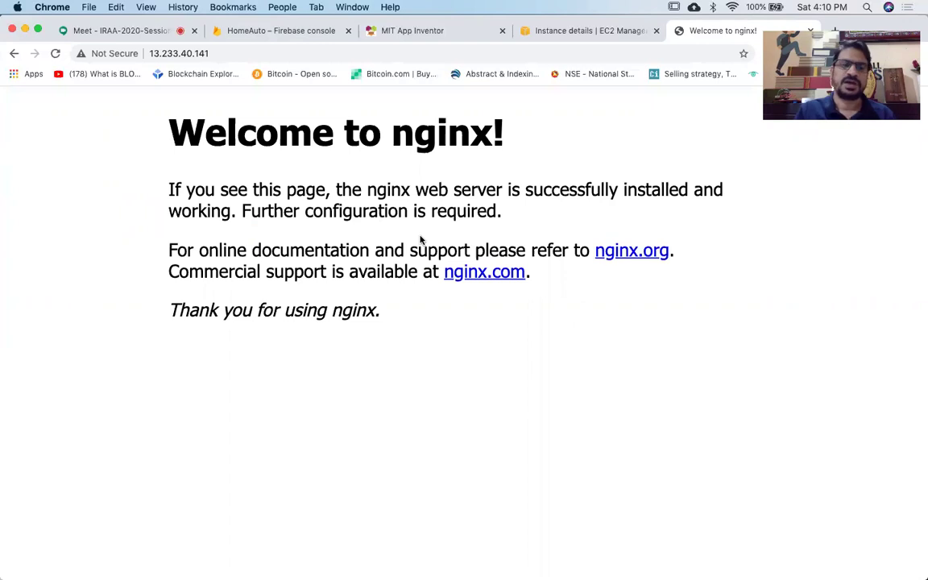
left_click(215, 51)
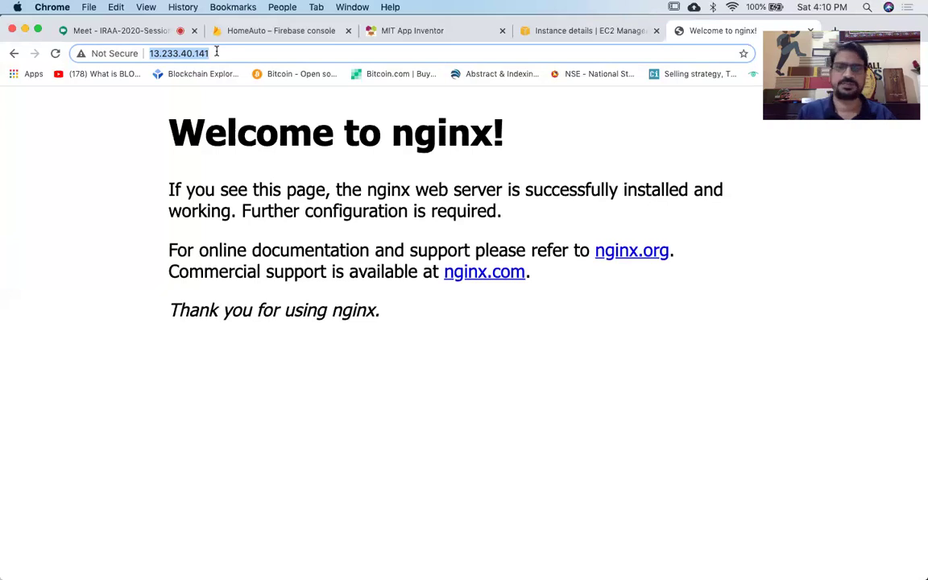
Quit Terminal from the Dock and return to the EC2 instance details tab.
mouse_move(193, 568)
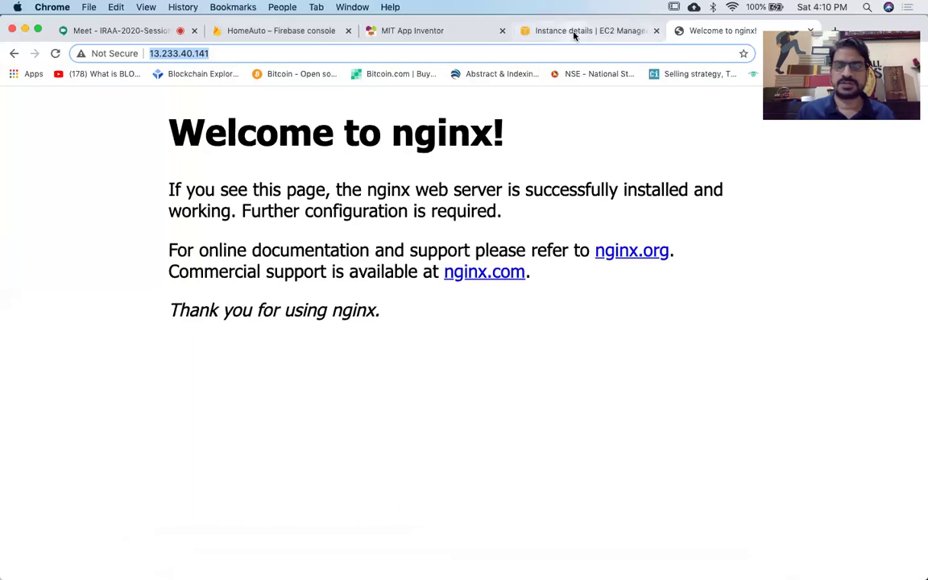
mouse_move(532, 568)
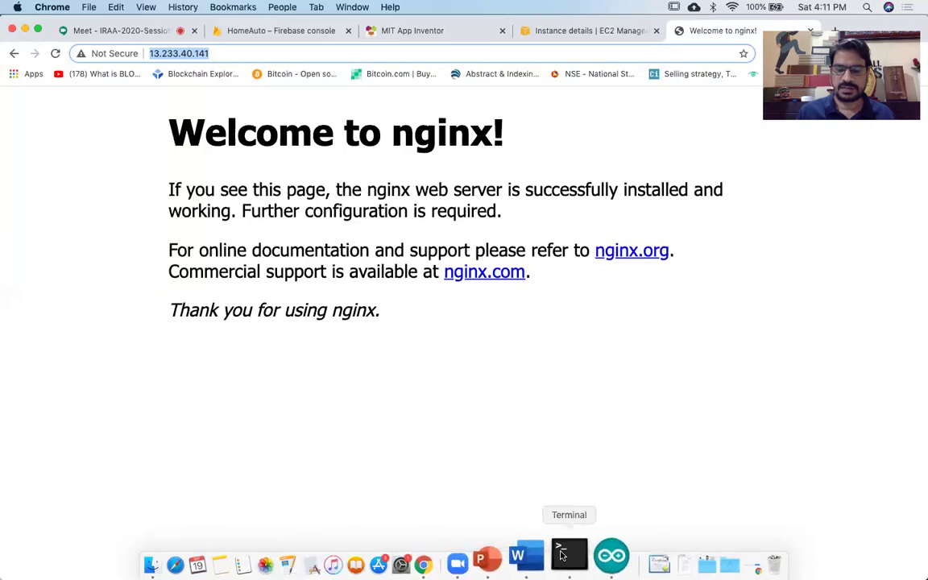
right_click(562, 554)
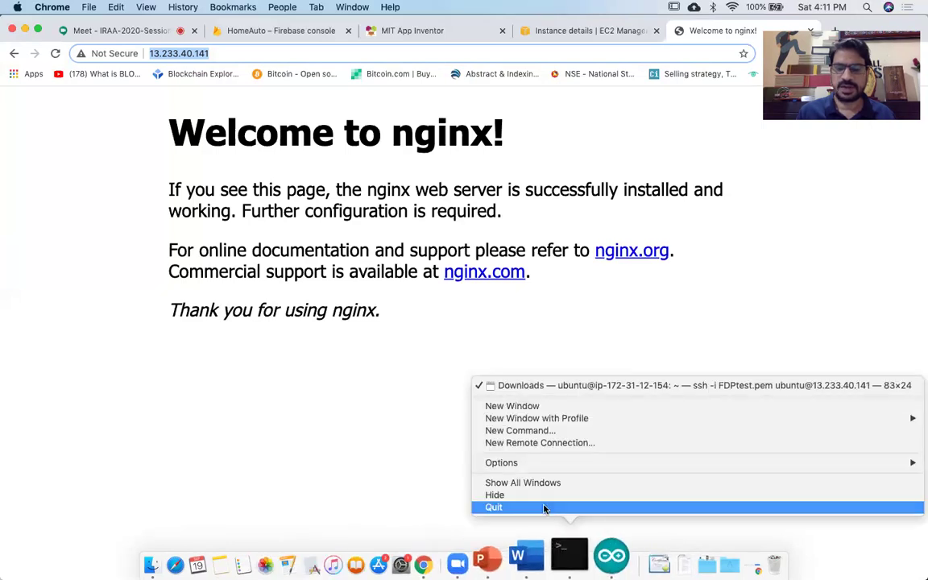
left_click(544, 508)
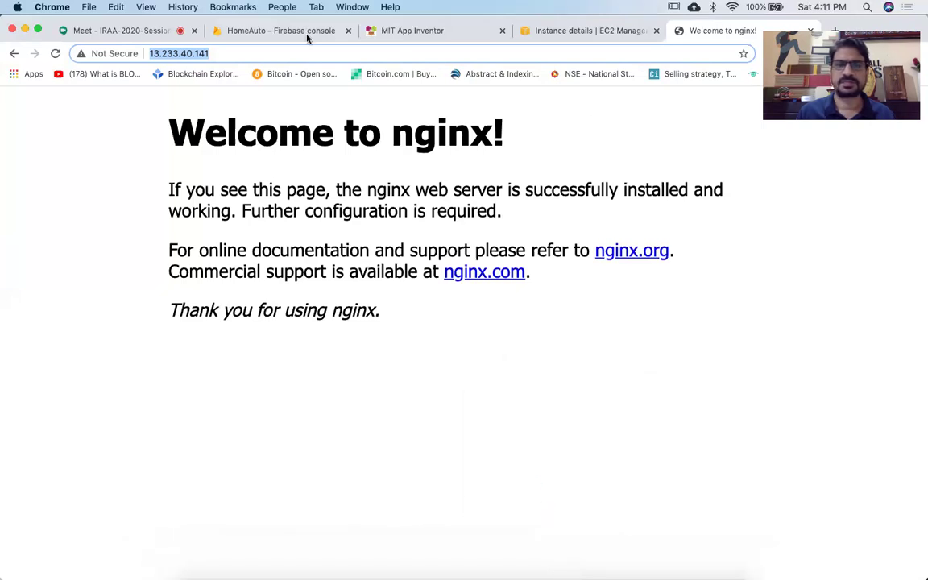
left_click(607, 138)
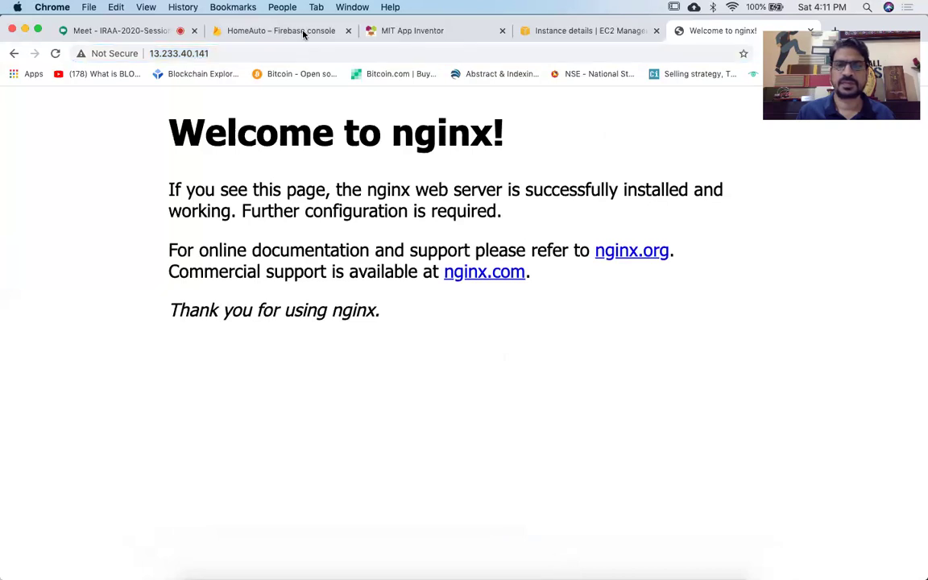
left_click(600, 32)
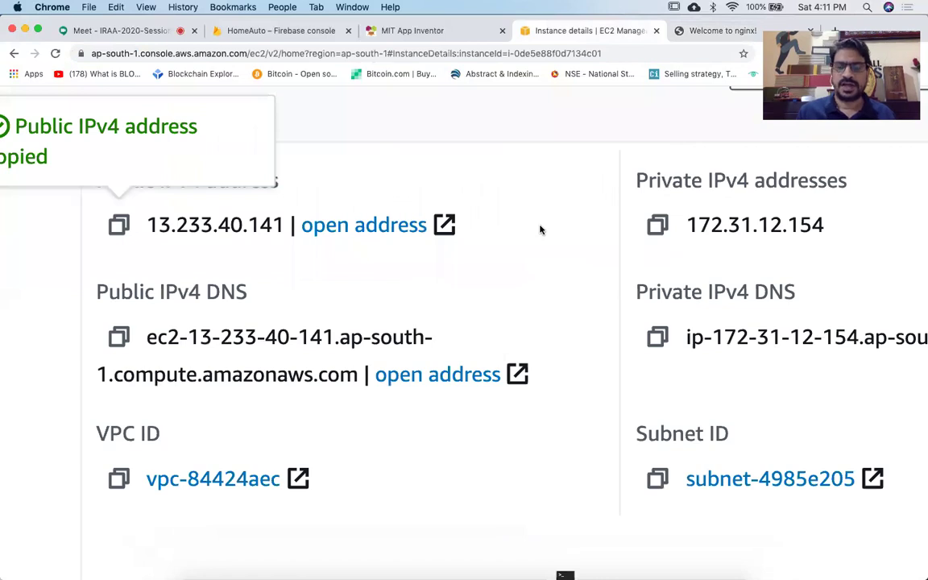
Return to the Instances list and open Actions > Instance state for the t2.micro instance.
scroll(540, 230, "down", 5)
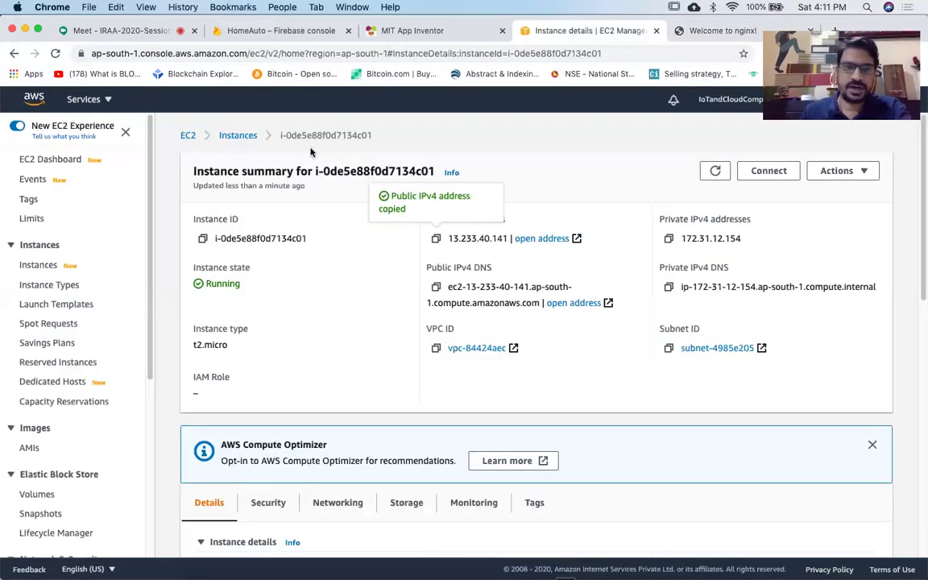
left_click(232, 136)
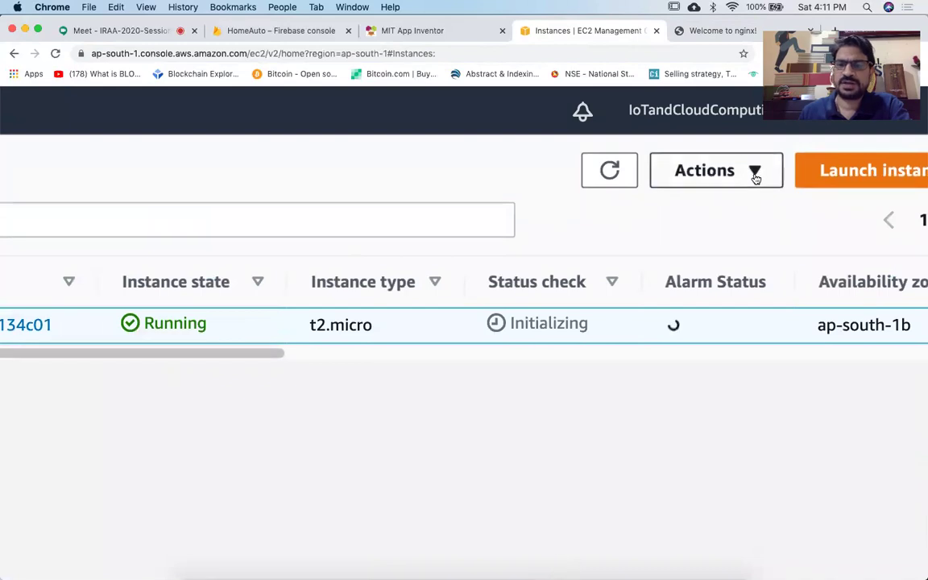
left_click(755, 176)
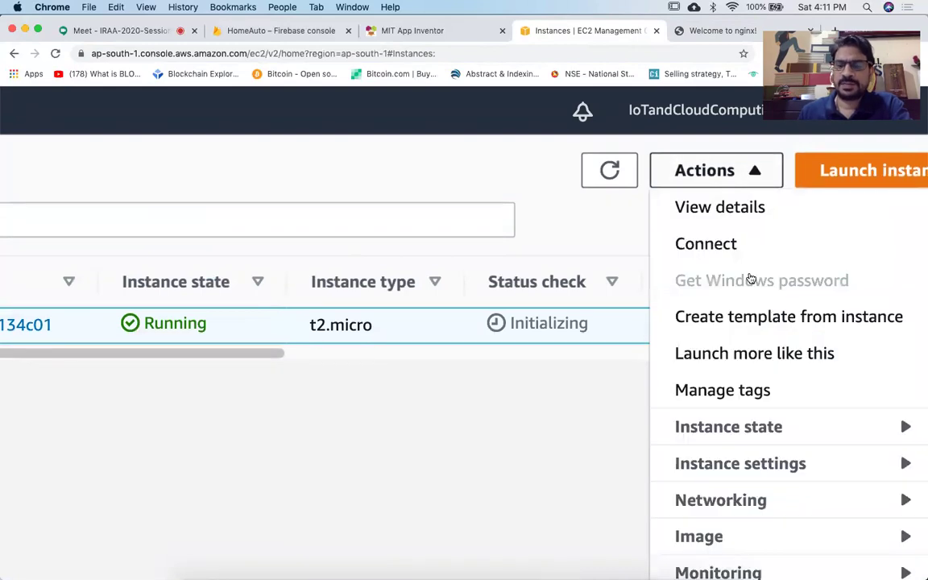
left_click(722, 428)
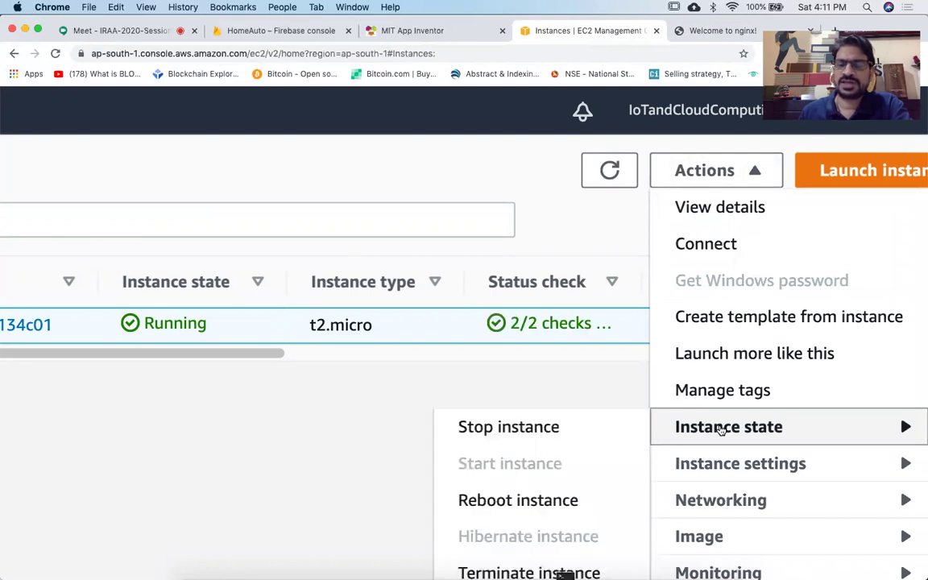
Terminate the t2.micro instance and confirm it in the dialog.
scroll(592, 429, "down", 3)
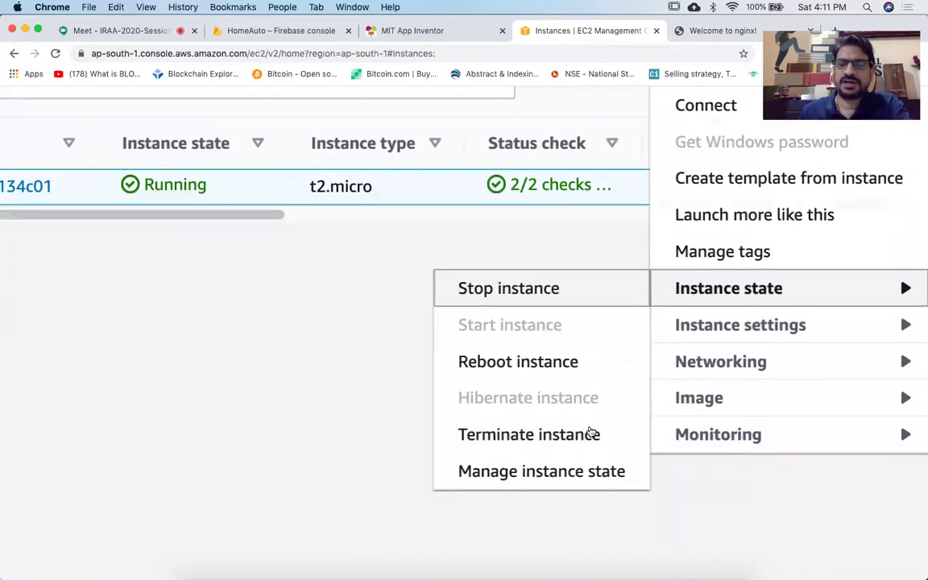
left_click(547, 436)
scroll(547, 444, "down", 4)
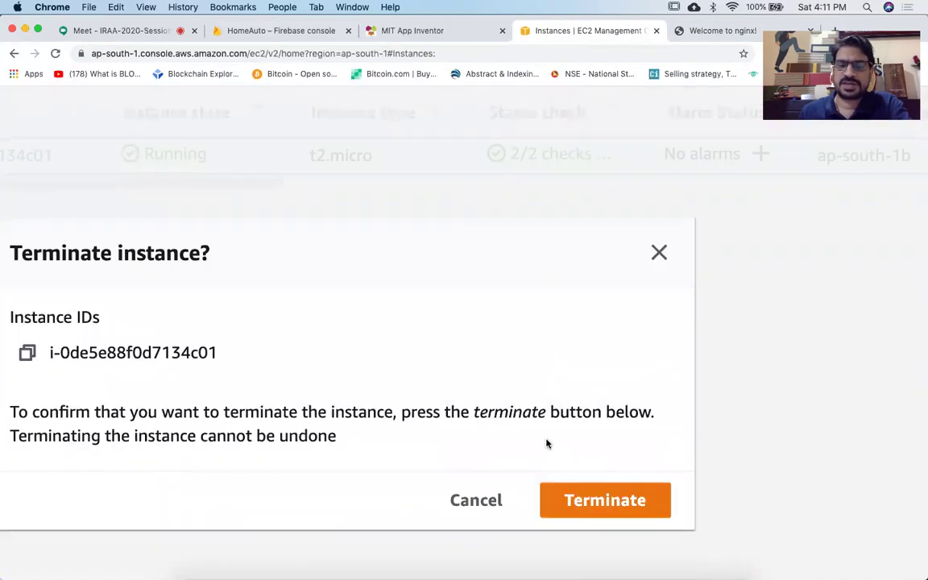
left_click(602, 432)
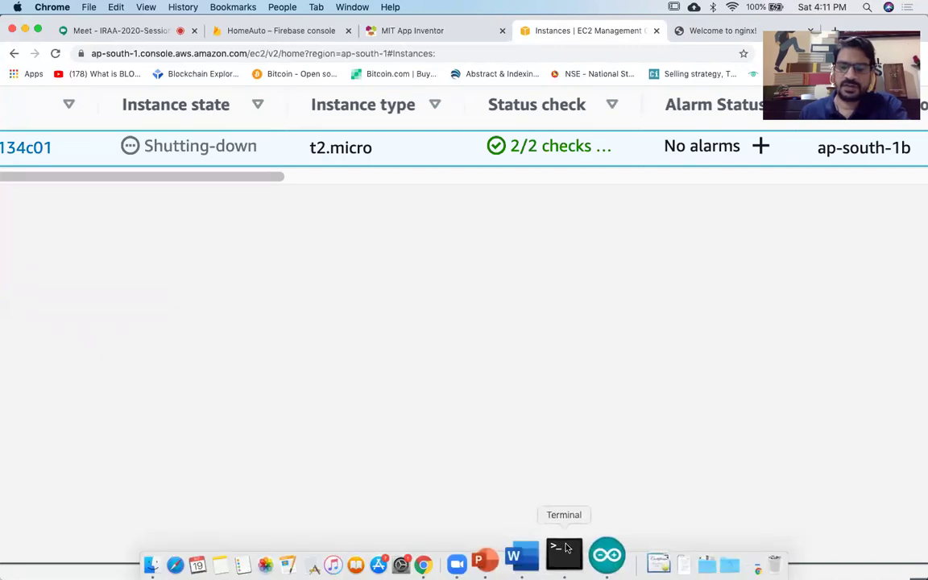
Confirm quitting Terminal and reset the browser page zoom to normal size.
left_click(564, 548)
left_click(553, 246)
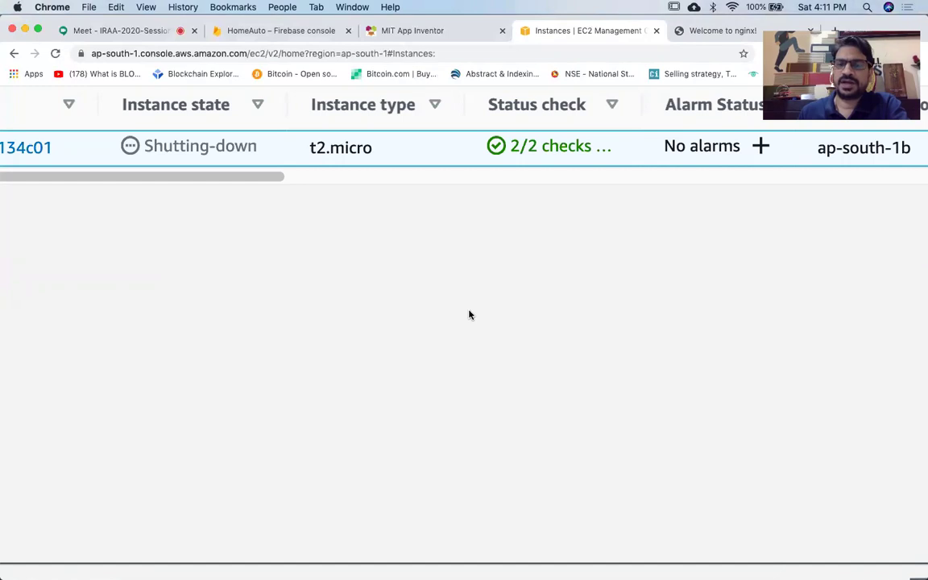
key("super+0")
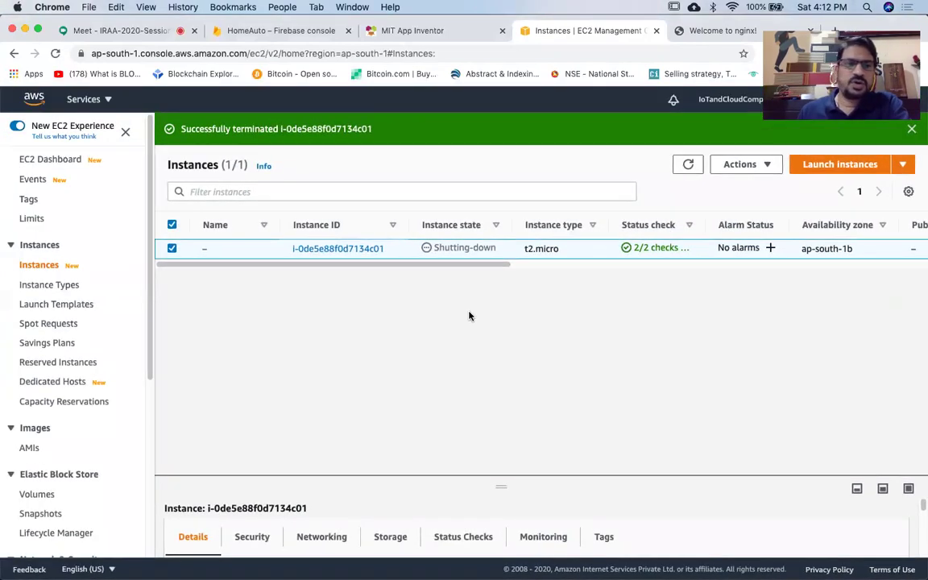
Start the launch instance wizard from the EC2 dashboard.
left_click(57, 161)
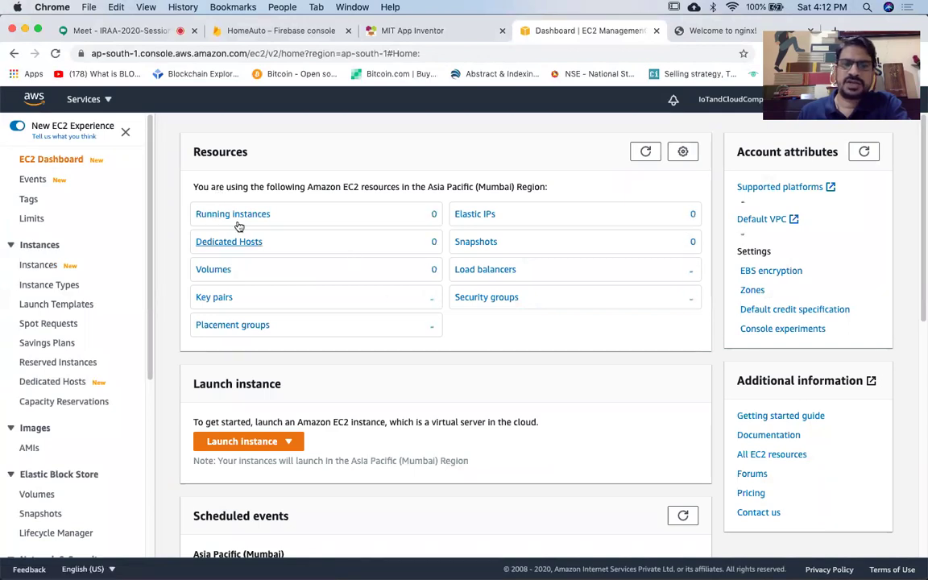
scroll(265, 230, "up", 5)
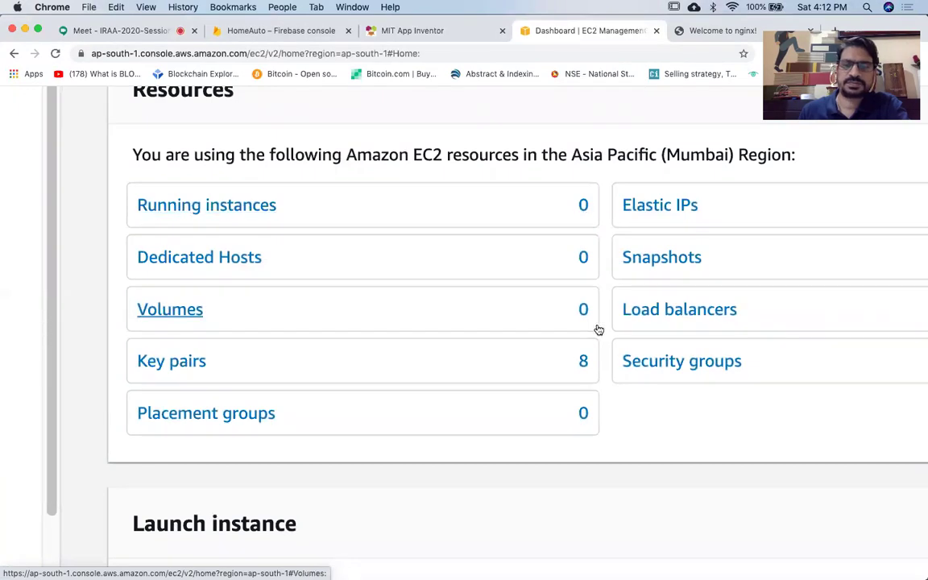
scroll(598, 329, "down", 5)
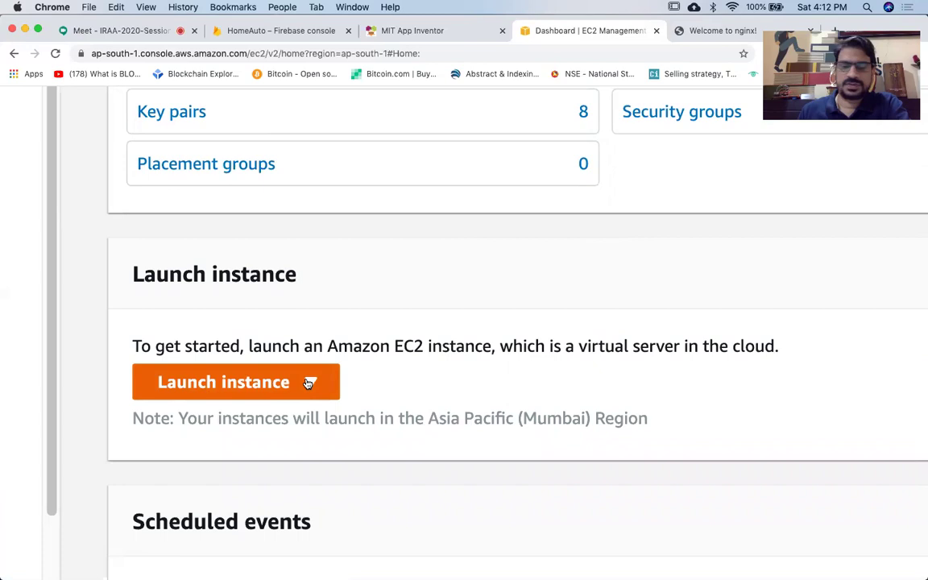
left_click(309, 383)
left_click(249, 417)
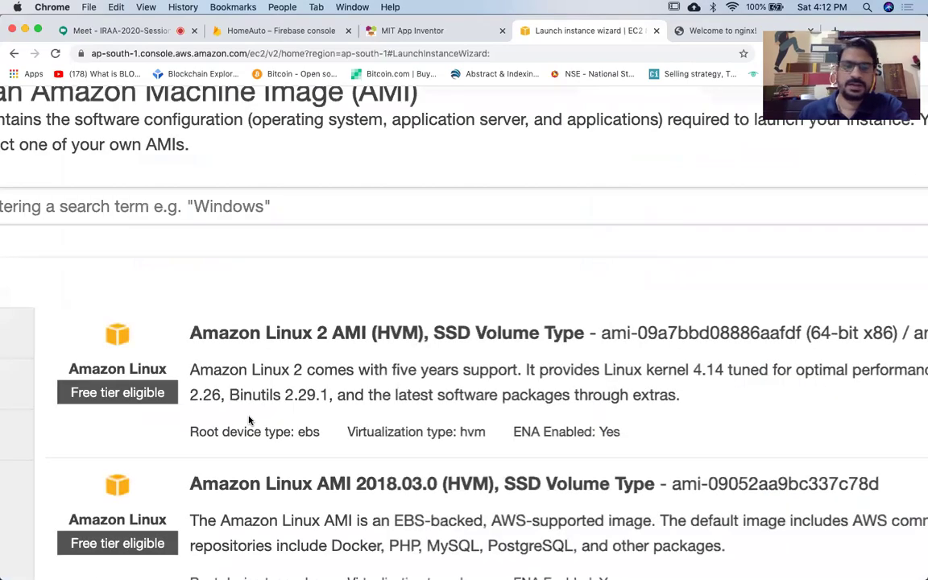
Scroll the AMI list to the Microsoft Windows Server 2019 Base images and their Select buttons.
scroll(459, 398, "down", 3)
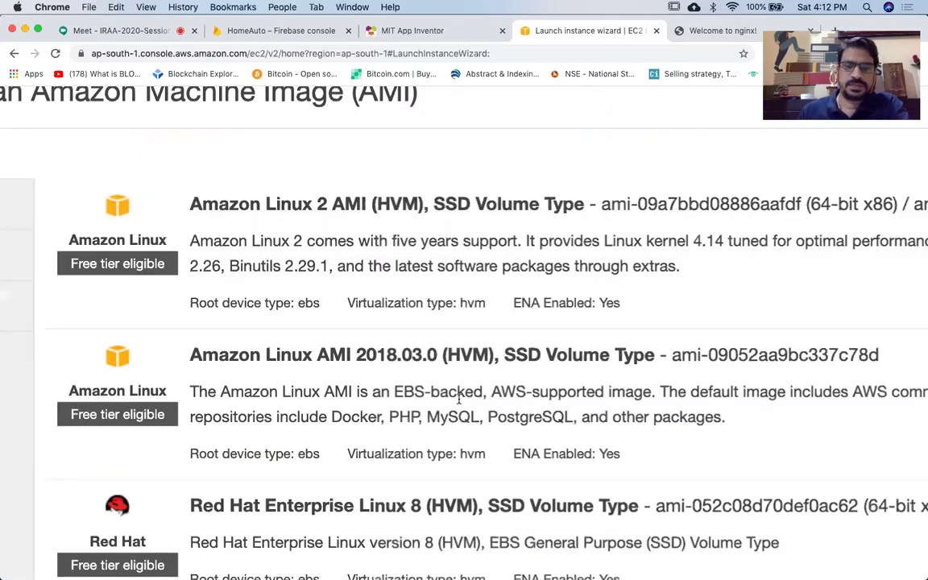
scroll(459, 405, "down", 2)
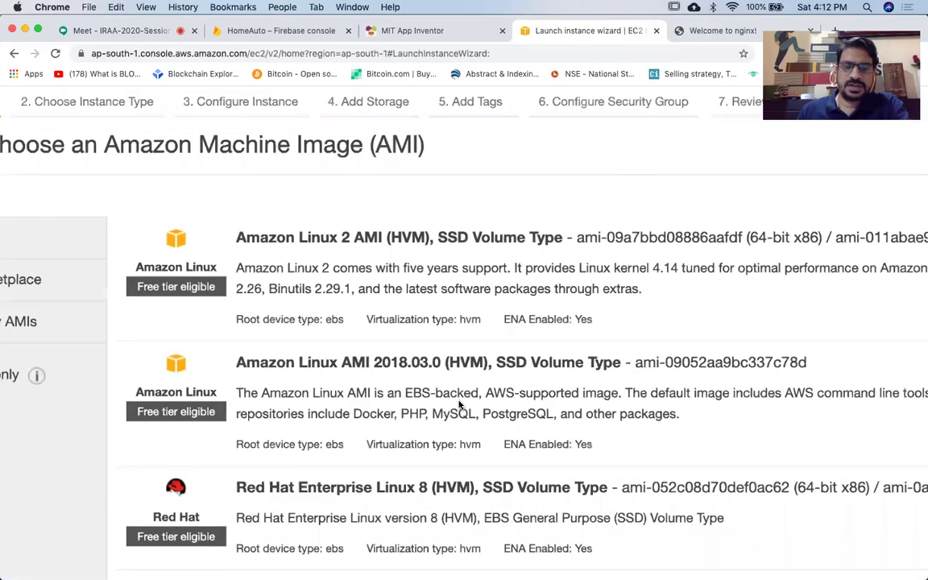
scroll(459, 405, "down", 3)
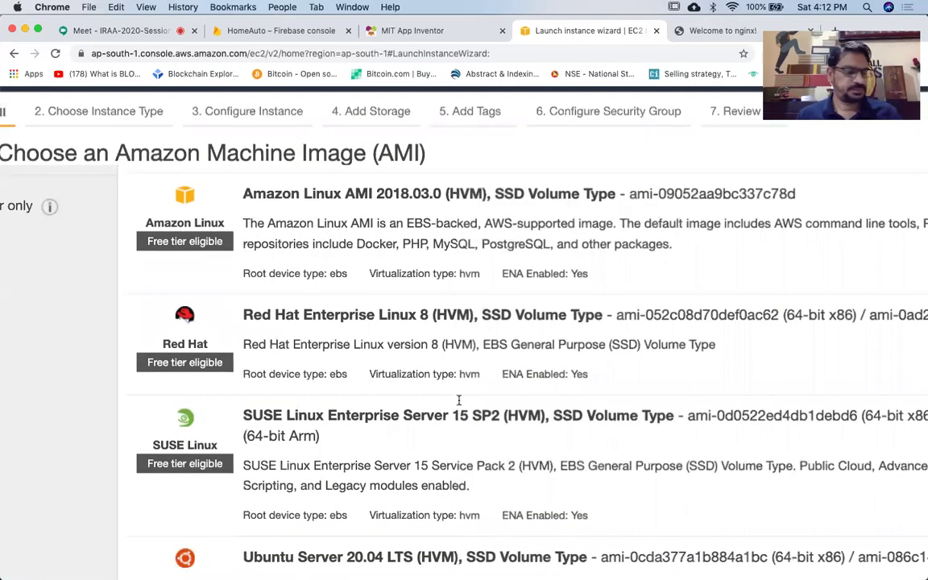
scroll(459, 400, "down", 1)
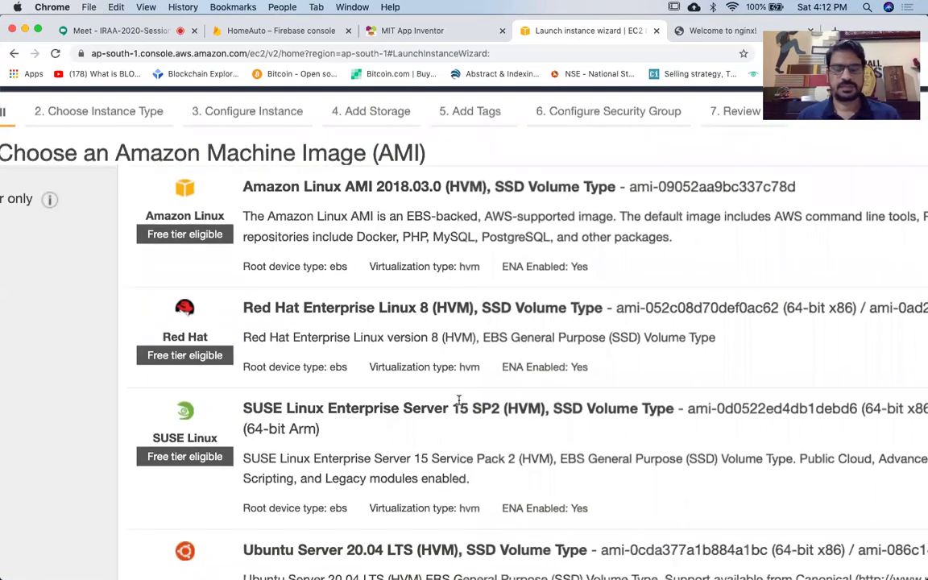
scroll(458, 401, "down", 5)
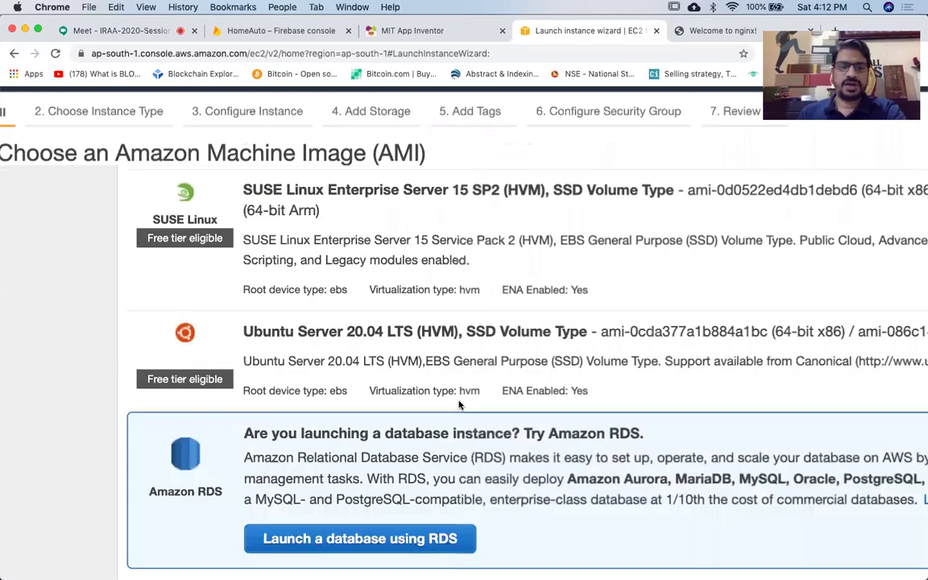
scroll(458, 405, "down", 3)
scroll(459, 405, "down", 4)
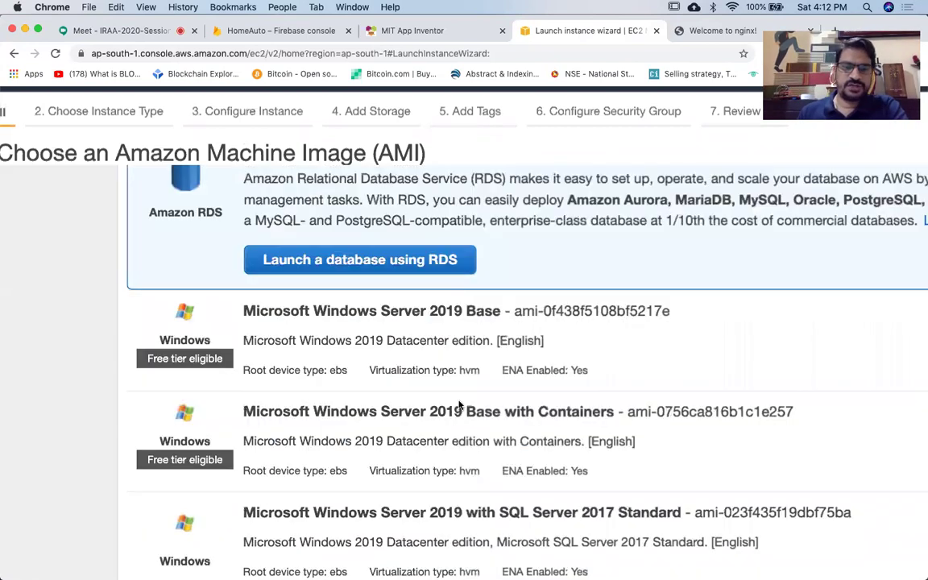
scroll(459, 405, "down", 1)
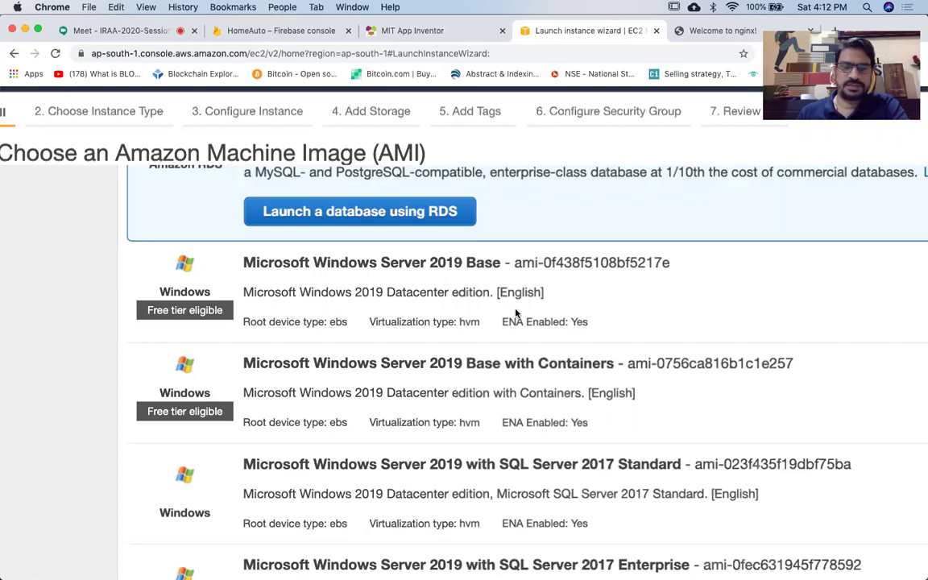
scroll(516, 313, "right", 3)
scroll(515, 312, "right", 5)
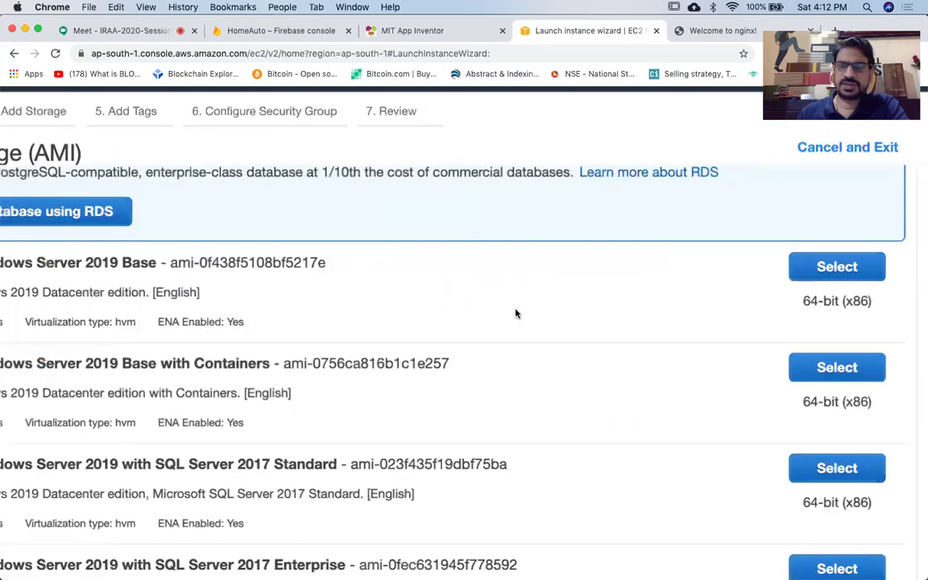
scroll(809, 269, "right", 1)
Select Microsoft Windows Server 2019 Base and continue with t2.micro to instance details.
left_click(832, 268)
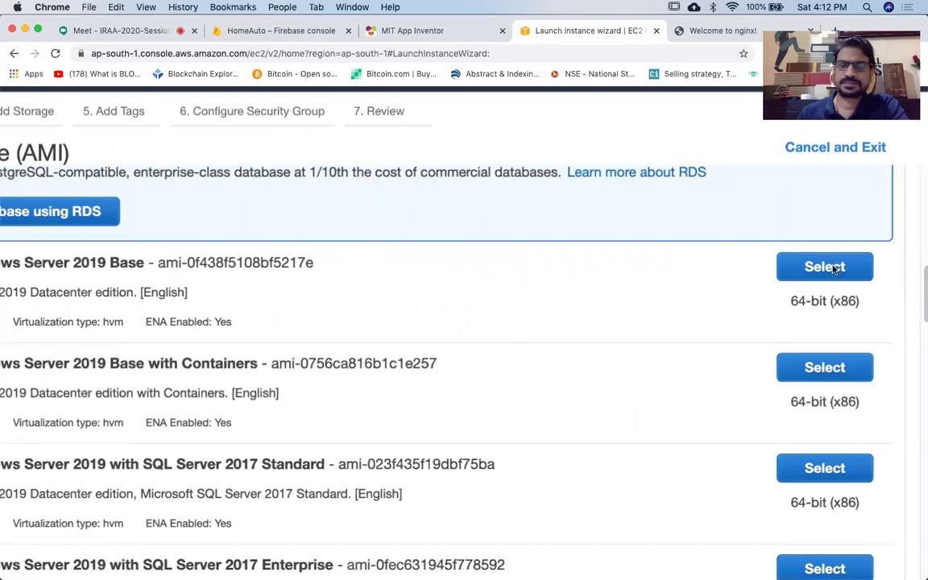
scroll(748, 413, "down", 3)
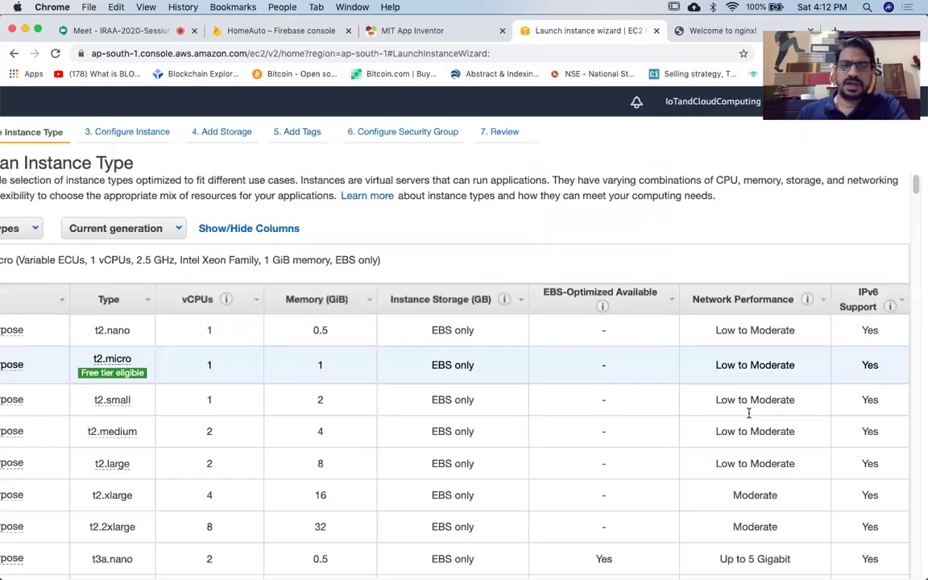
scroll(748, 413, "down", 2)
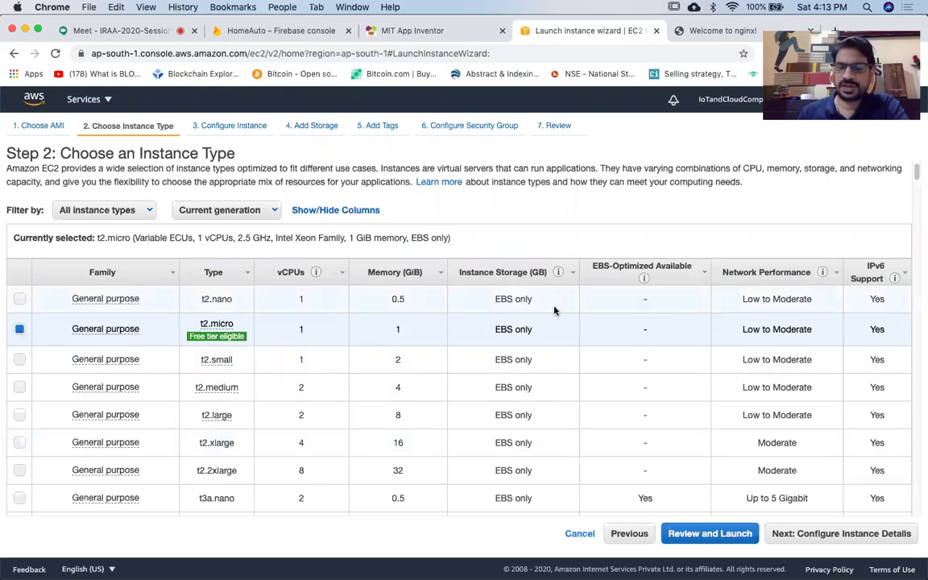
left_click(841, 533)
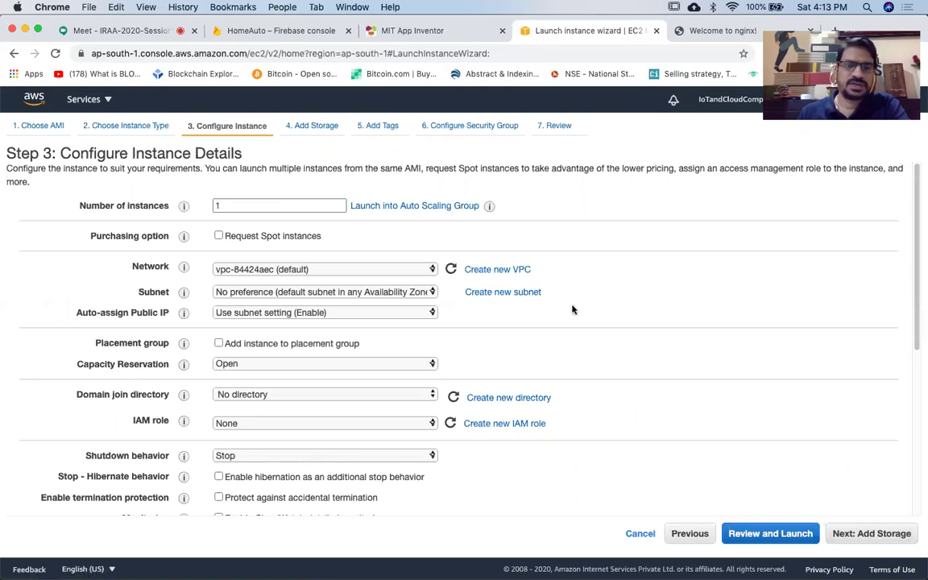
scroll(575, 327, "down", 1)
scroll(574, 325, "down", 5)
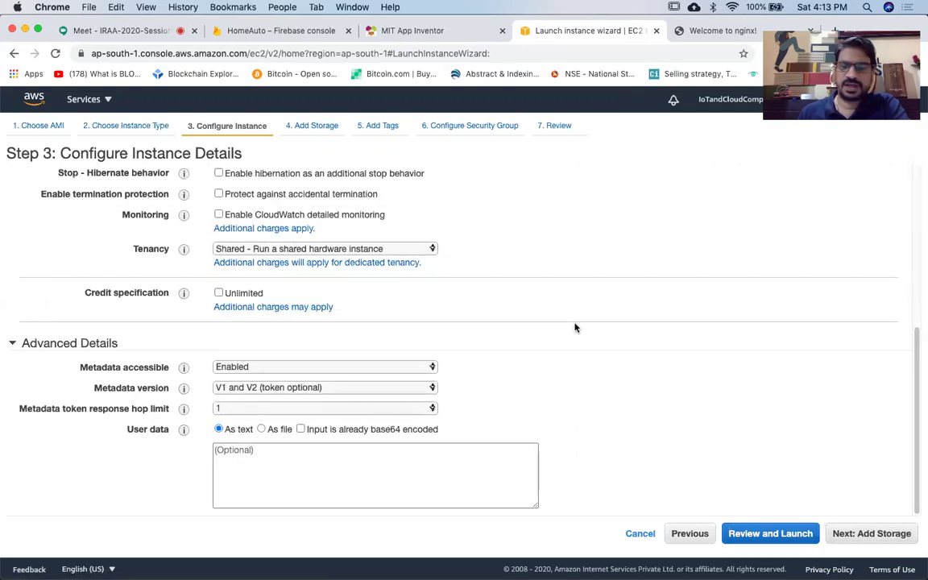
Go to Add Storage and change the root gp2 volume size to 30 GiB.
left_click(871, 533)
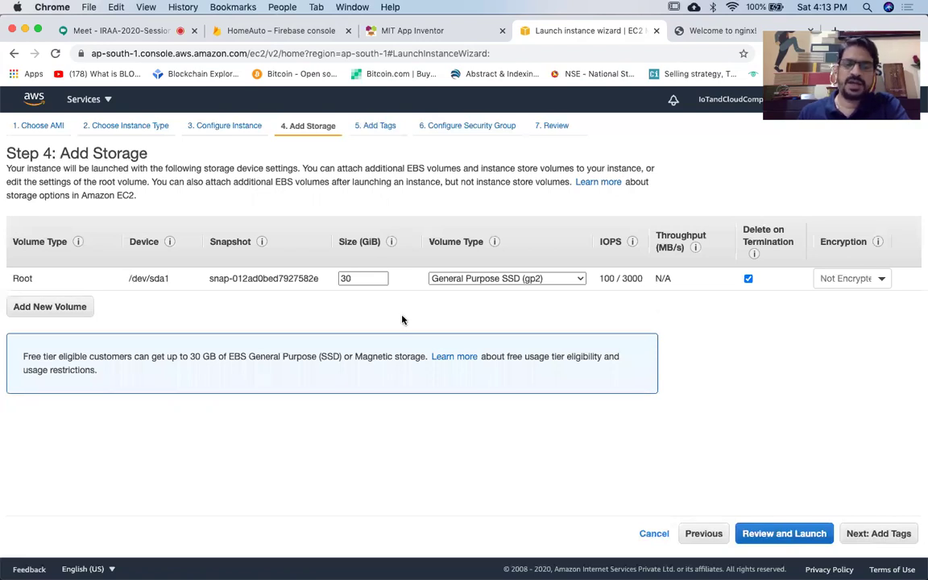
key("super+equal")
key("super+equal")
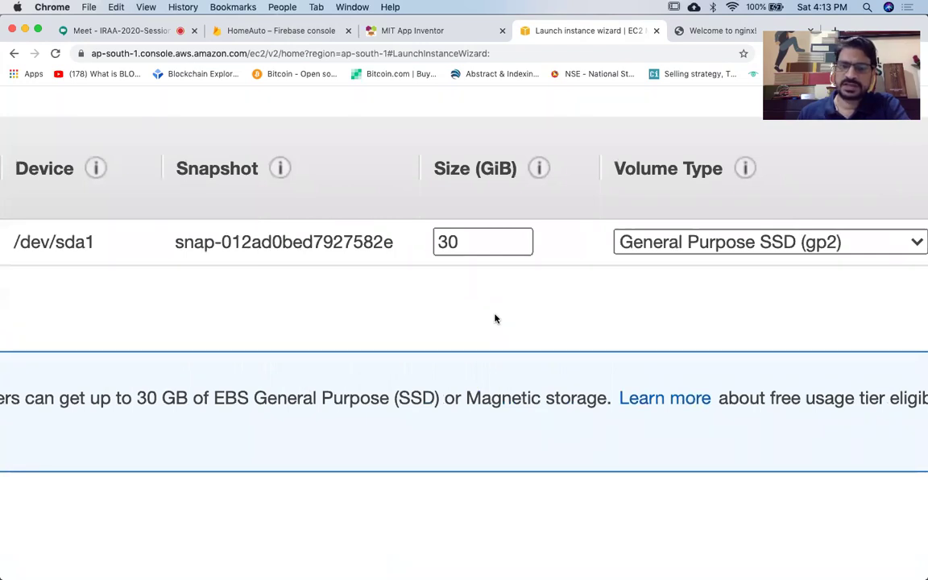
scroll(495, 319, "left", 3)
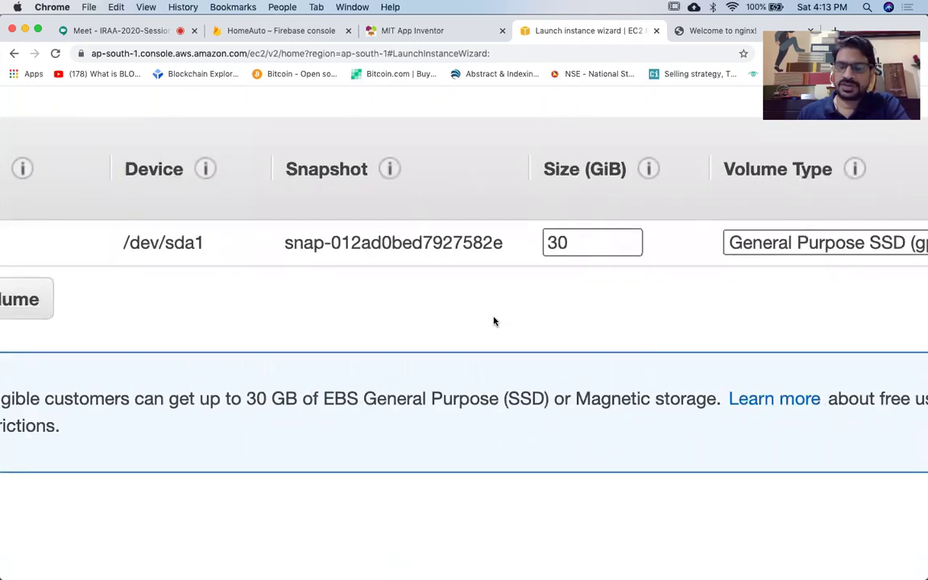
key("super+minus")
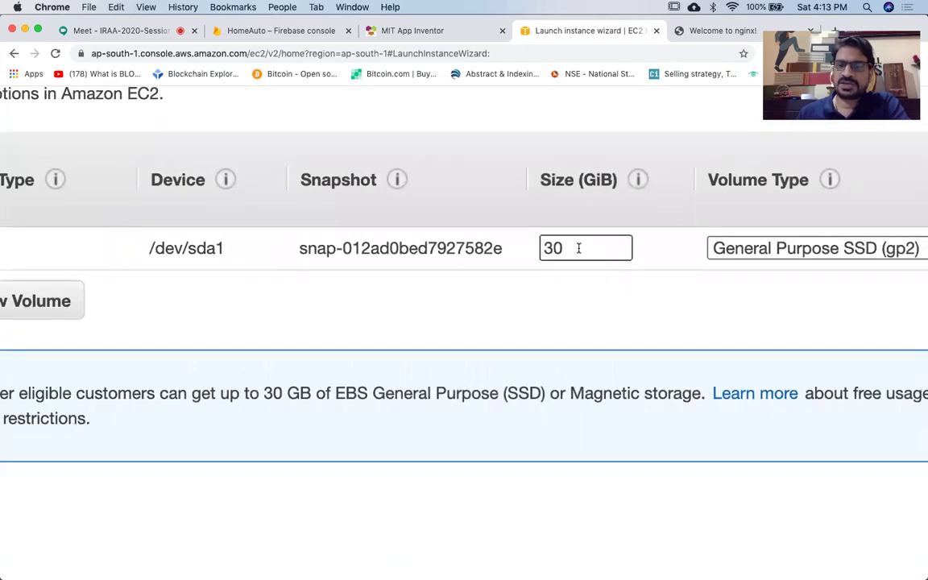
double_click(579, 248)
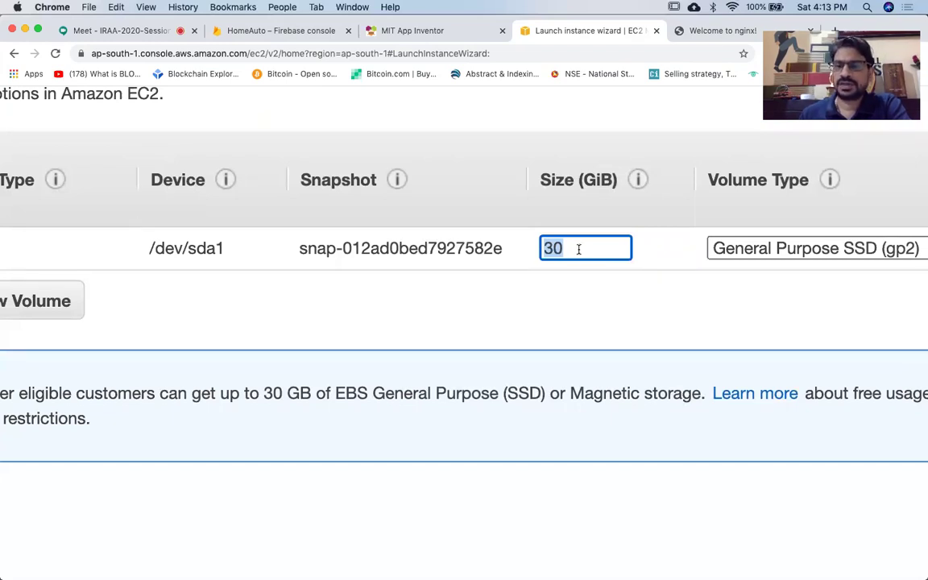
scroll(578, 249, "down", 5)
key("BackSpace")
type("30")
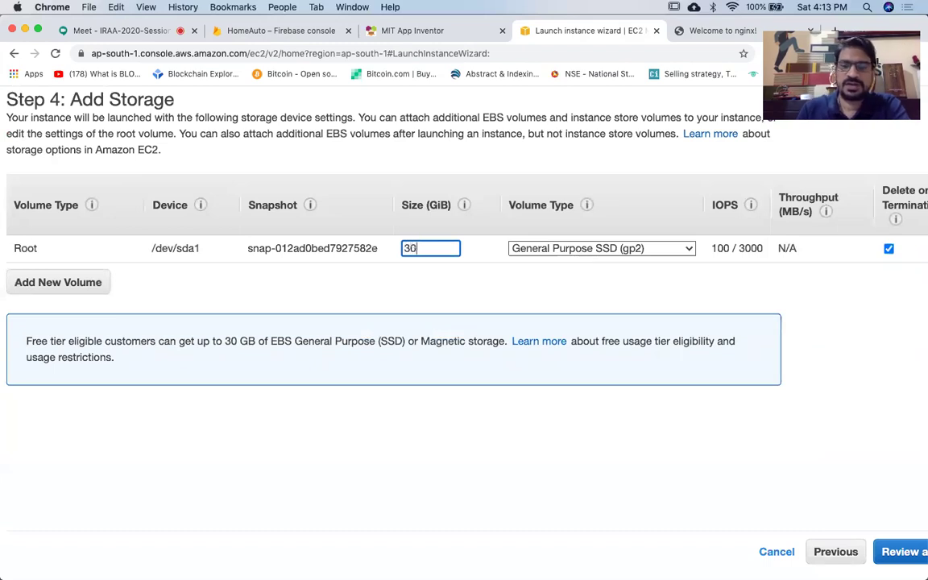
left_click(637, 421)
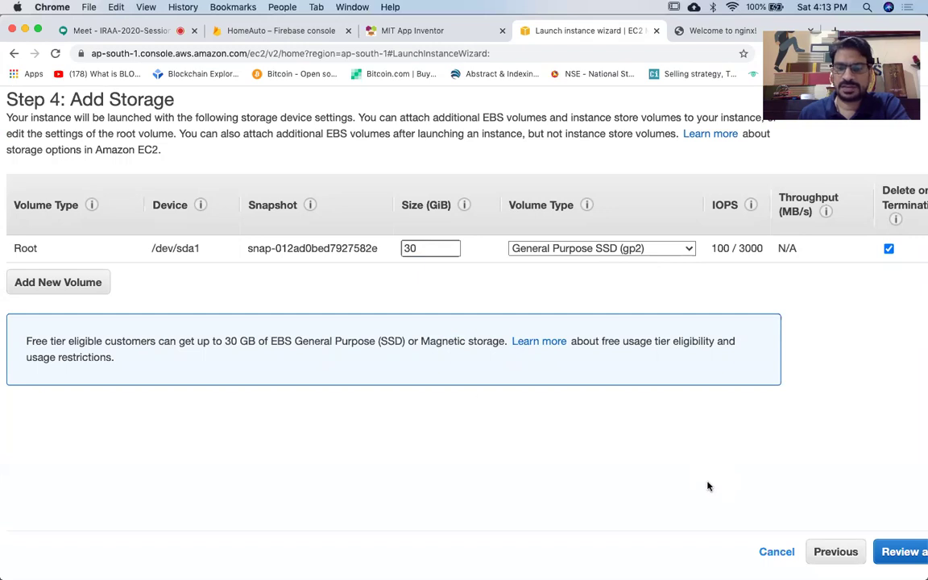
scroll(649, 507, "right", 3)
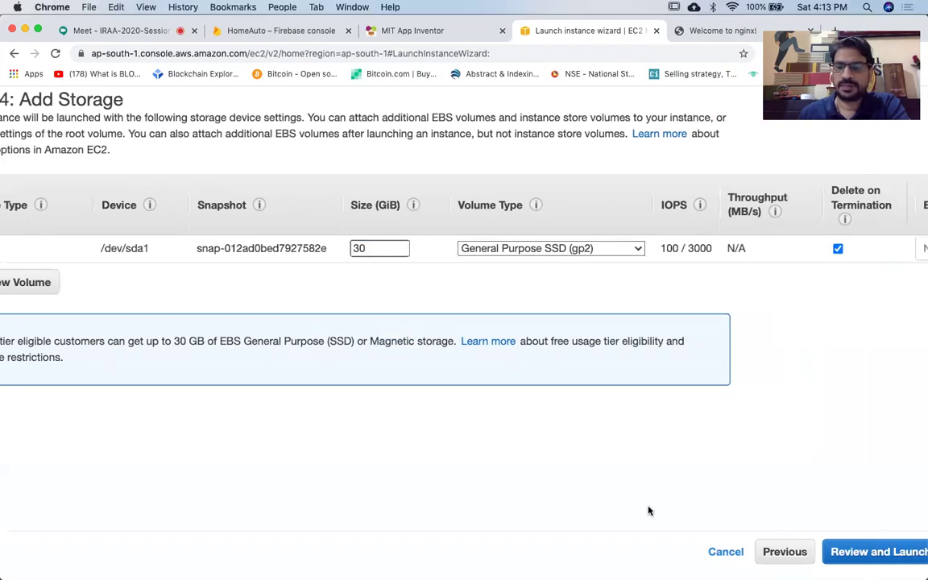
Review the Windows Server 2019 t2.micro launch settings and launch to reach the key pair dialog.
left_click(828, 555)
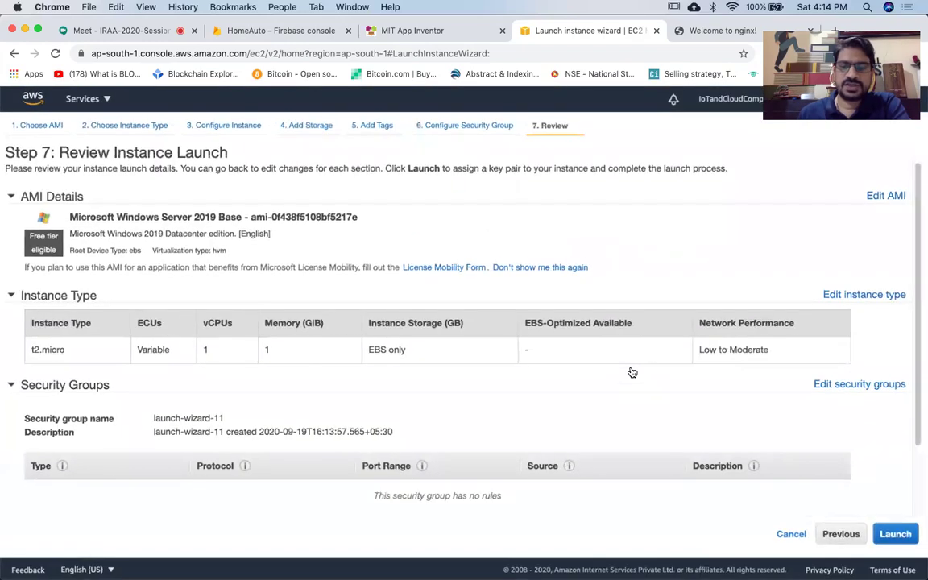
scroll(632, 371, "down", 2)
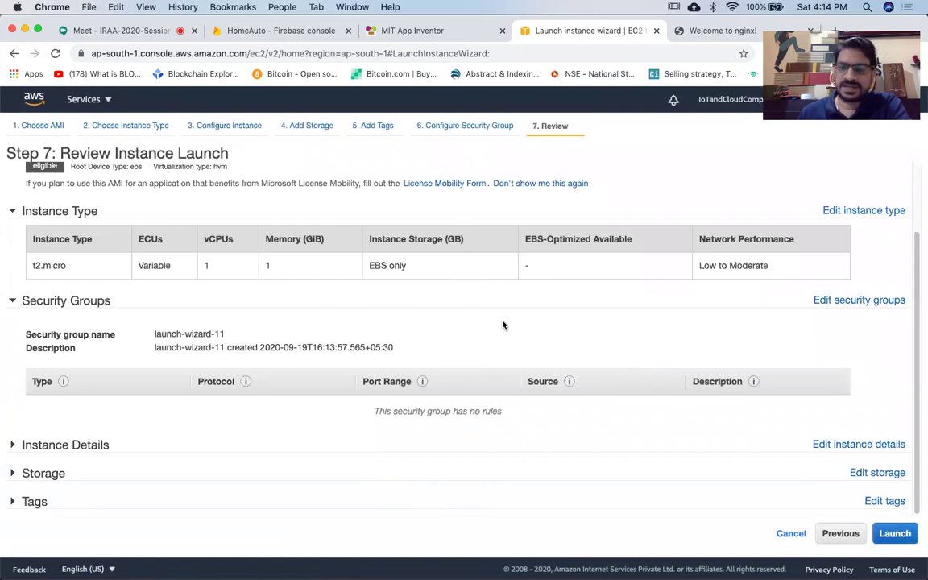
left_click(892, 535)
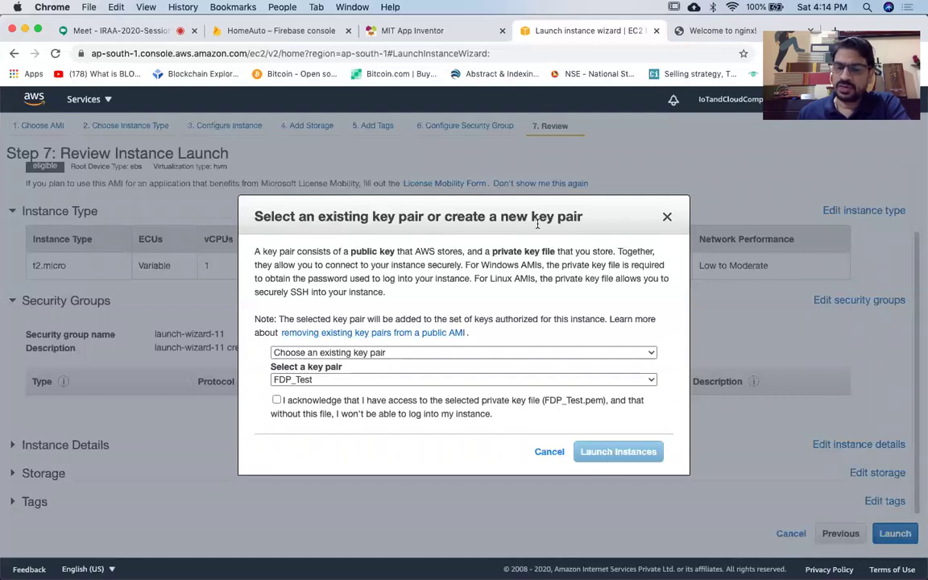
Create the new key pair FDPWin, download FDPWin.pem, and launch the Windows Server instance.
left_click(522, 353)
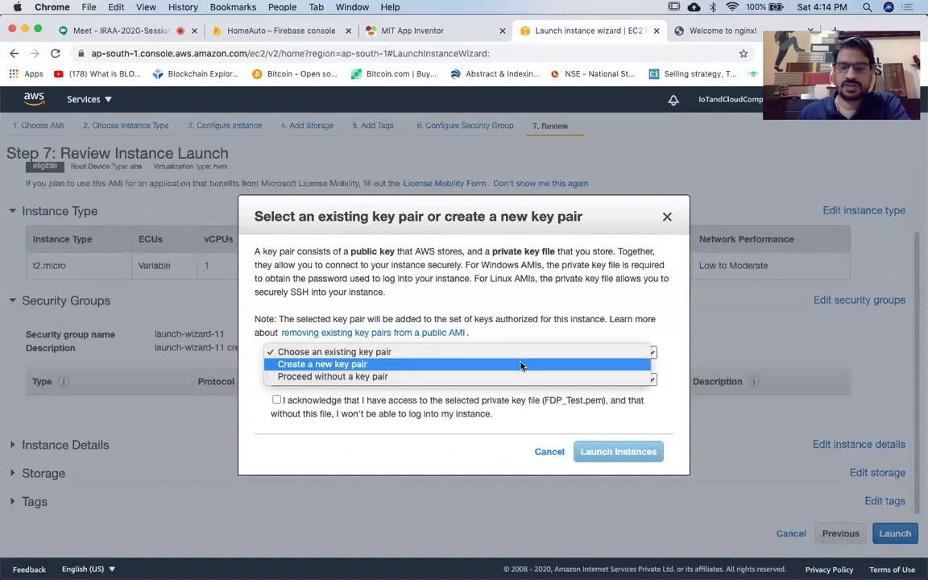
left_click(521, 364)
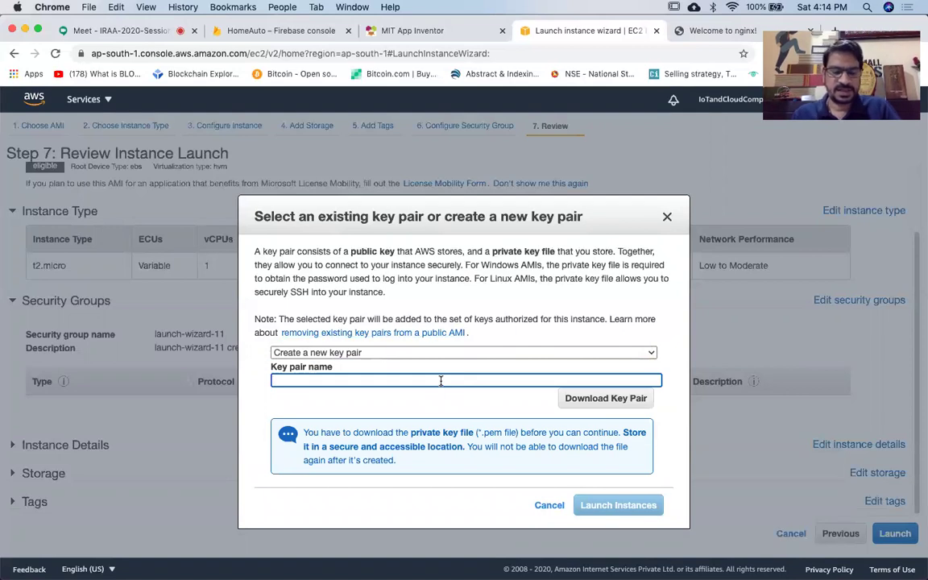
type("FRD")
key("BackSpace")
key("BackSpace")
type("DP")
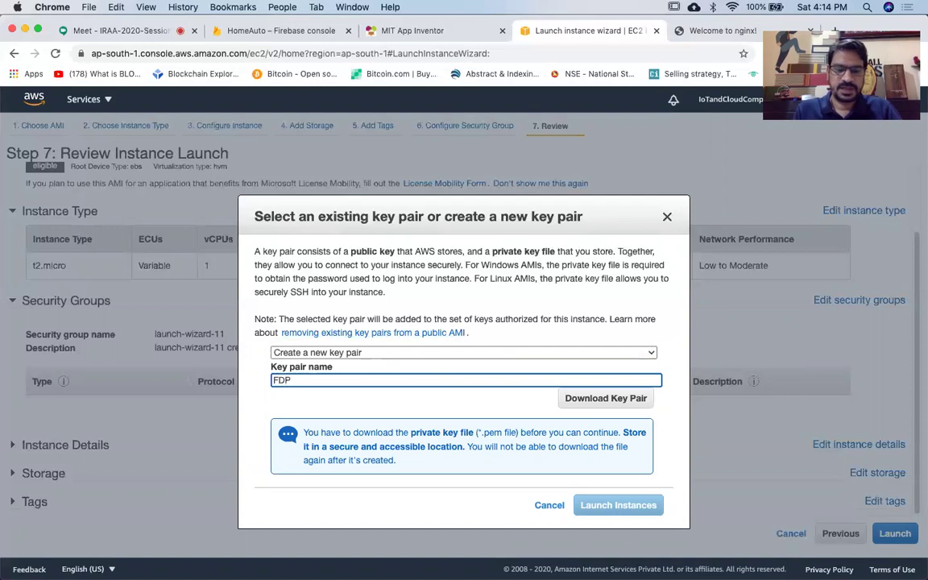
type("Win")
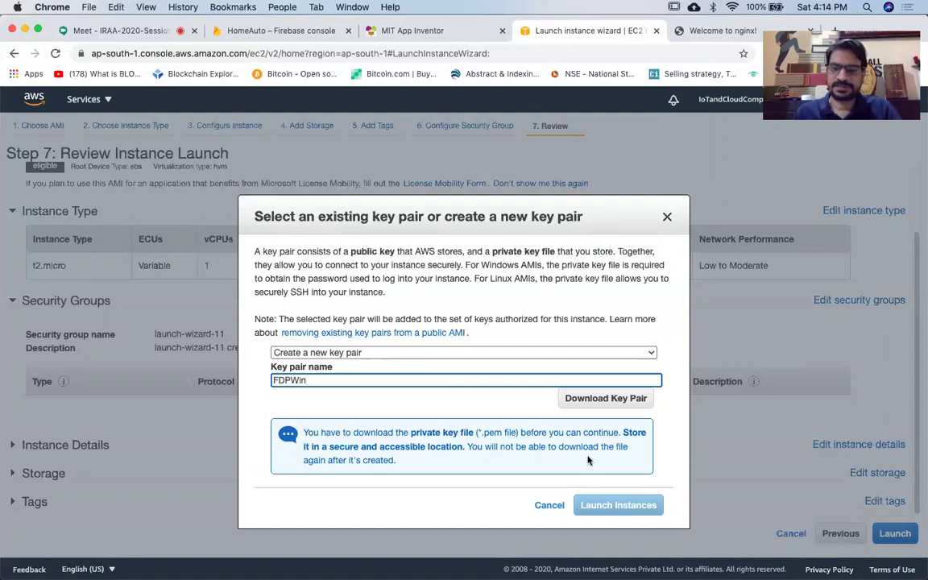
left_click(594, 400)
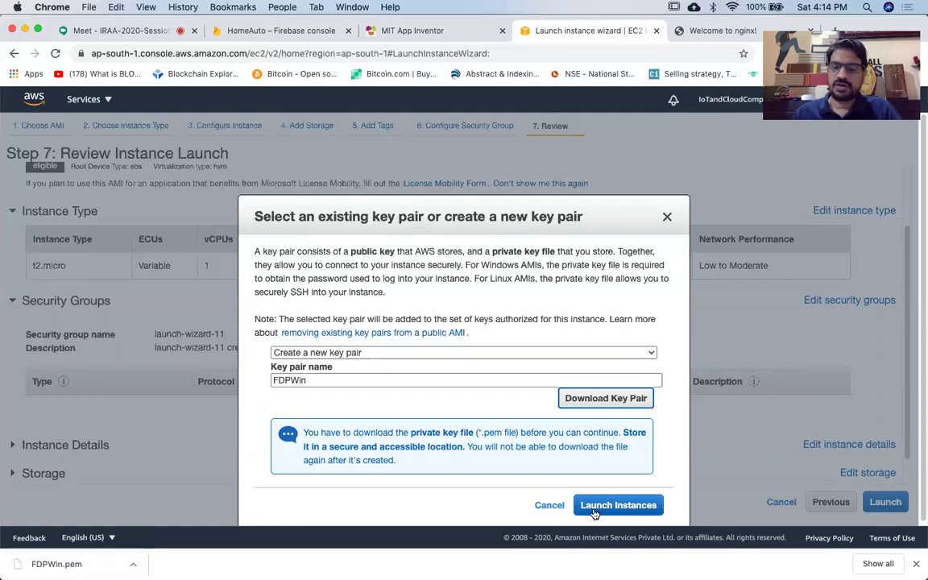
left_click(640, 505)
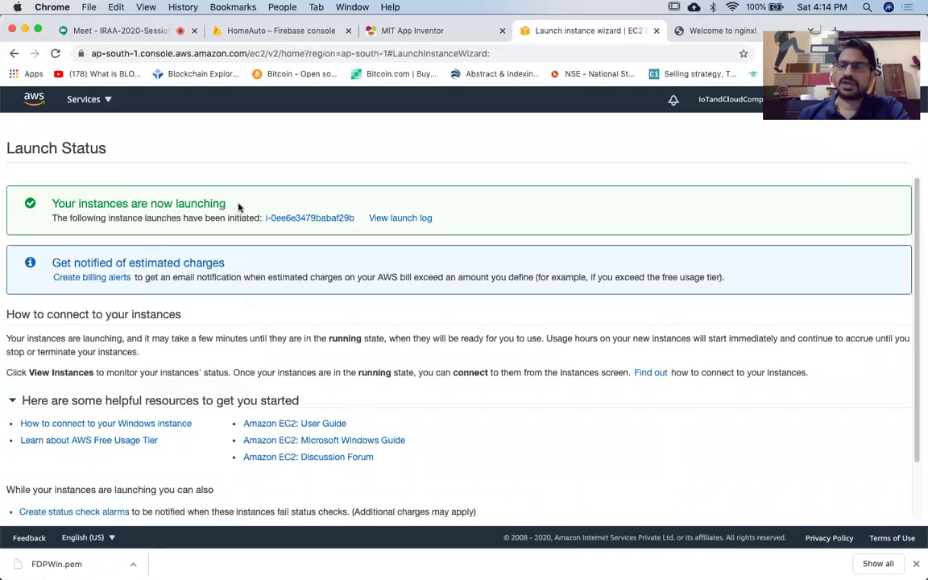
Go to the EC2 dashboard from the services list and open its Running instances list.
left_click(92, 104)
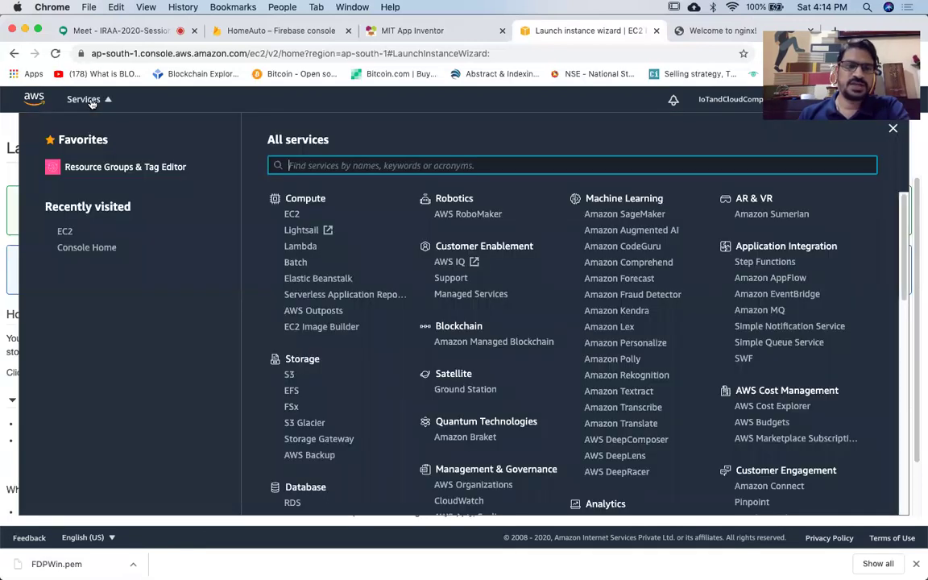
left_click(291, 214)
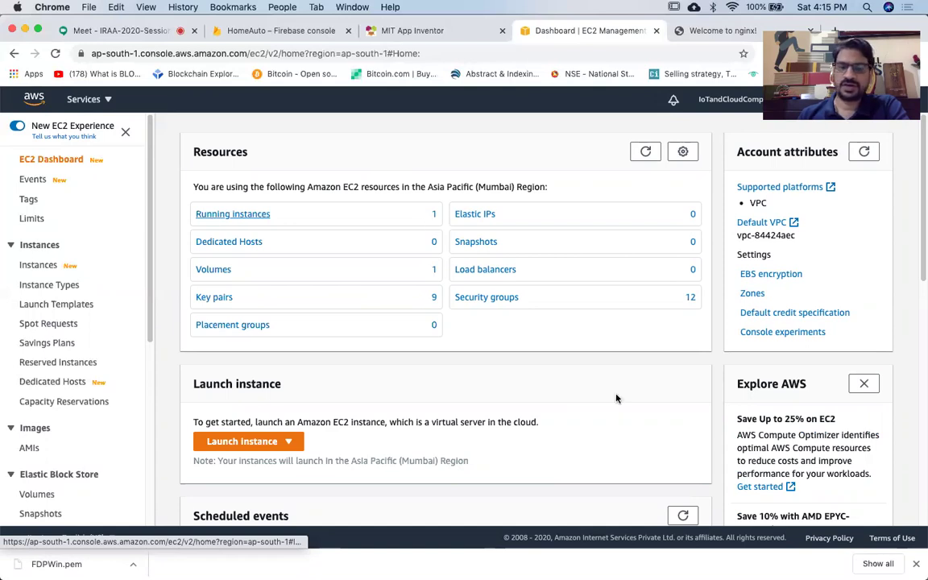
scroll(616, 398, "down", 3)
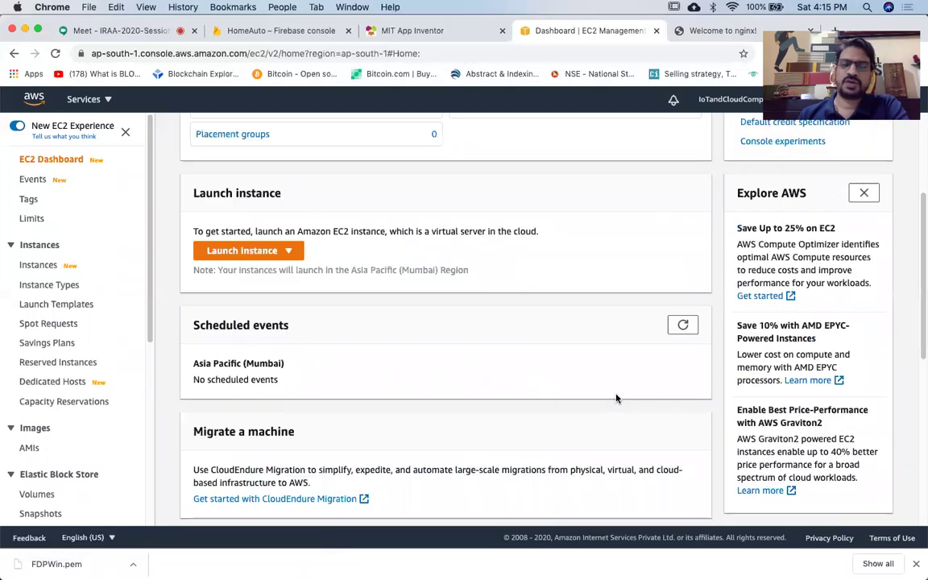
scroll(616, 398, "down", 4)
scroll(616, 398, "down", 2)
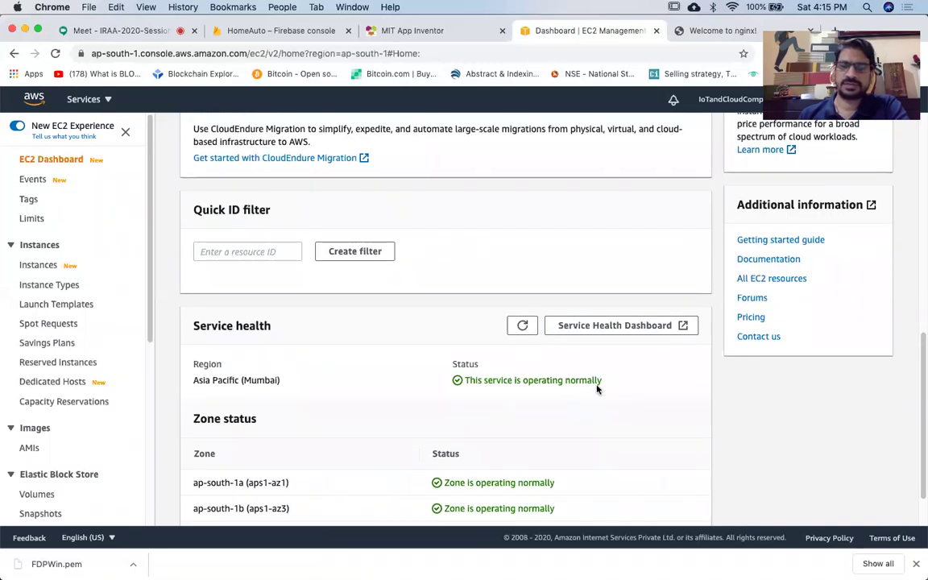
scroll(597, 389, "up", 5)
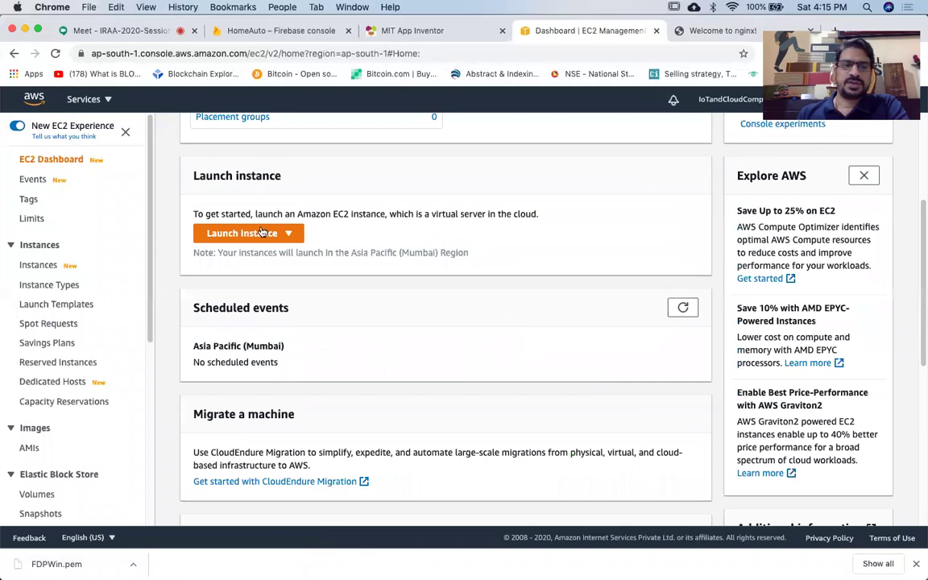
scroll(236, 210, "up", 3)
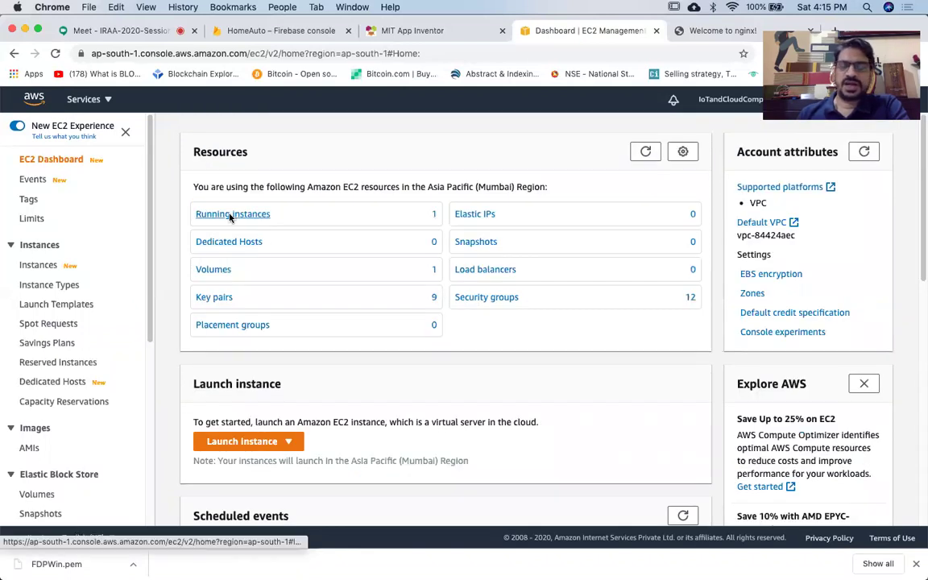
left_click(231, 214)
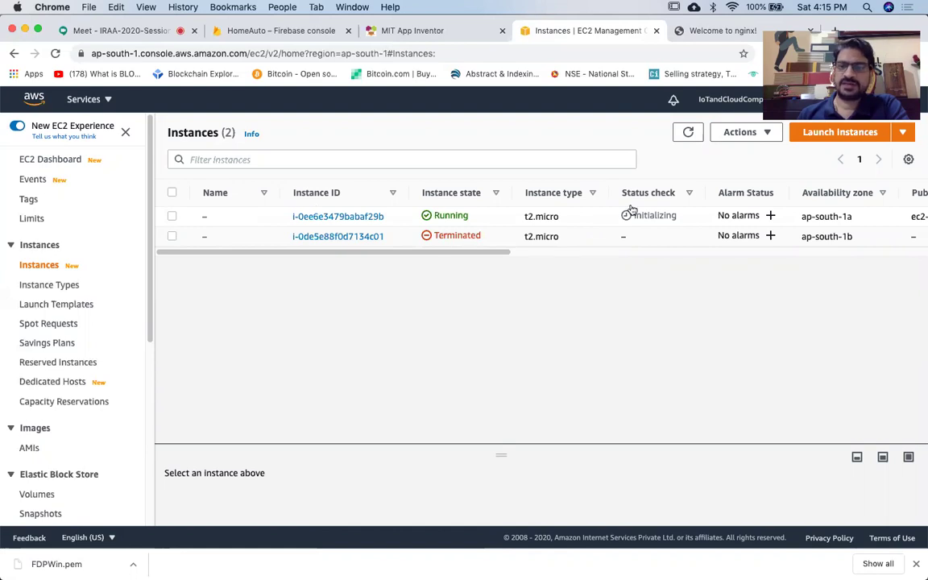
Open the running t2.micro instance's summary and highlight its public (52.66.214.5) and private IPv4 addresses.
left_click(347, 216)
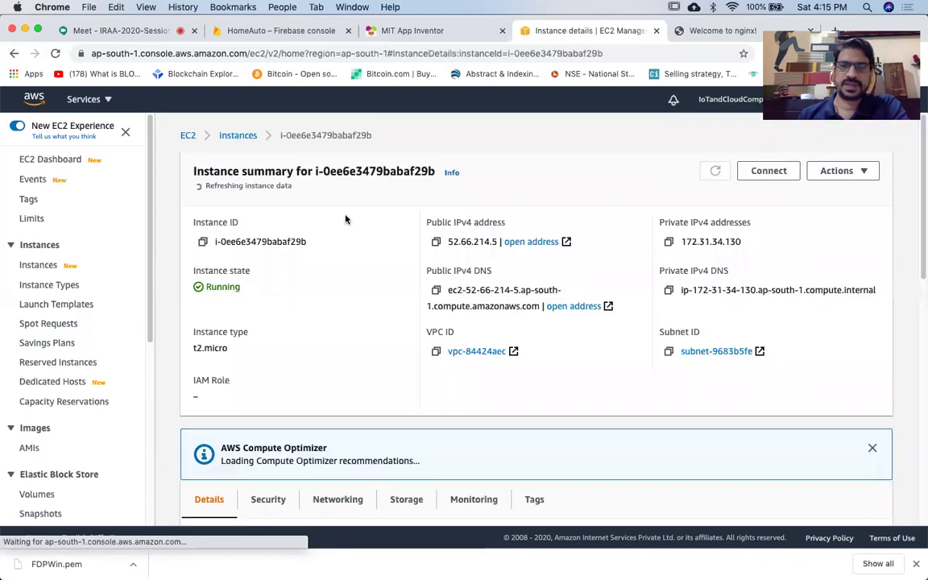
double_click(449, 238)
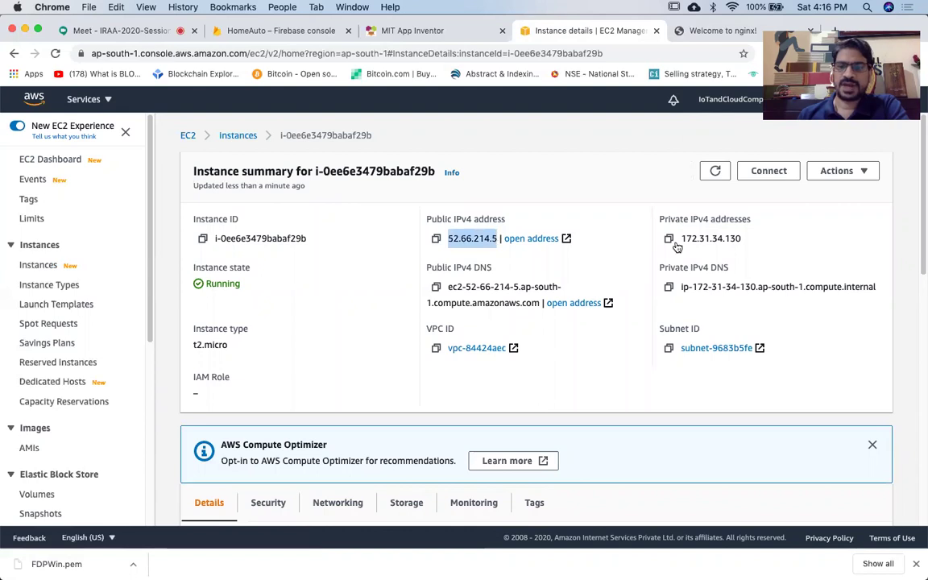
left_click_drag(681, 235, 746, 244)
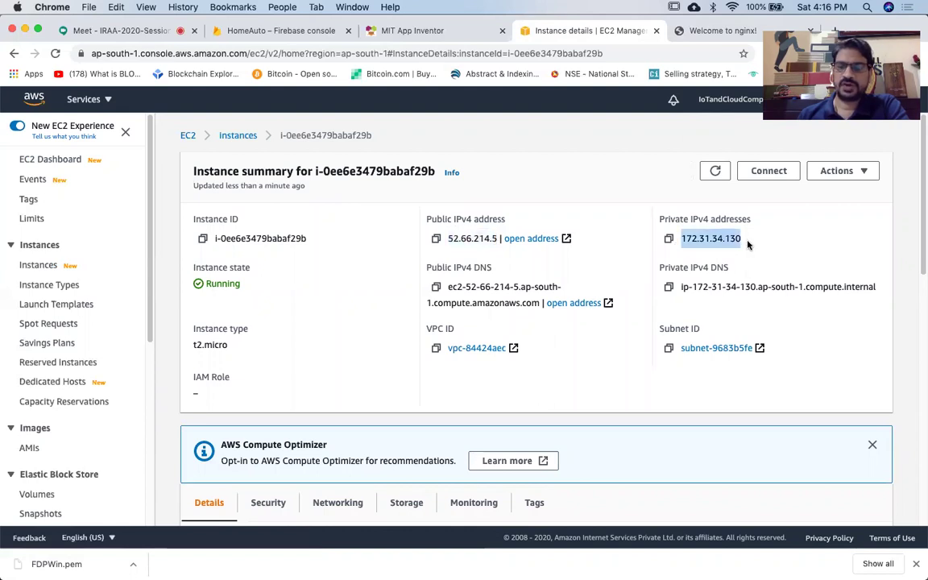
left_click(819, 325)
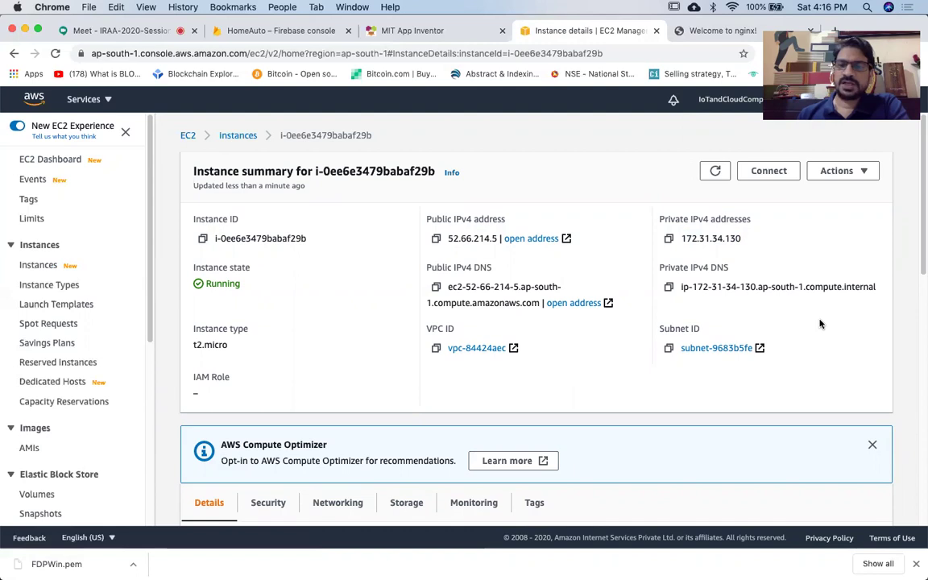
scroll(819, 324, "up", 1)
scroll(820, 324, "up", 1)
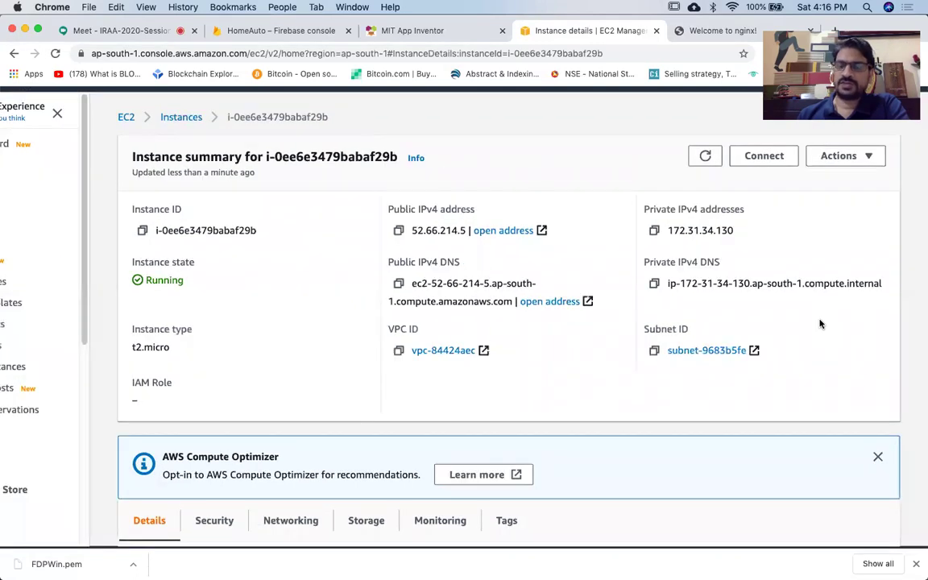
scroll(820, 325, "up", 1)
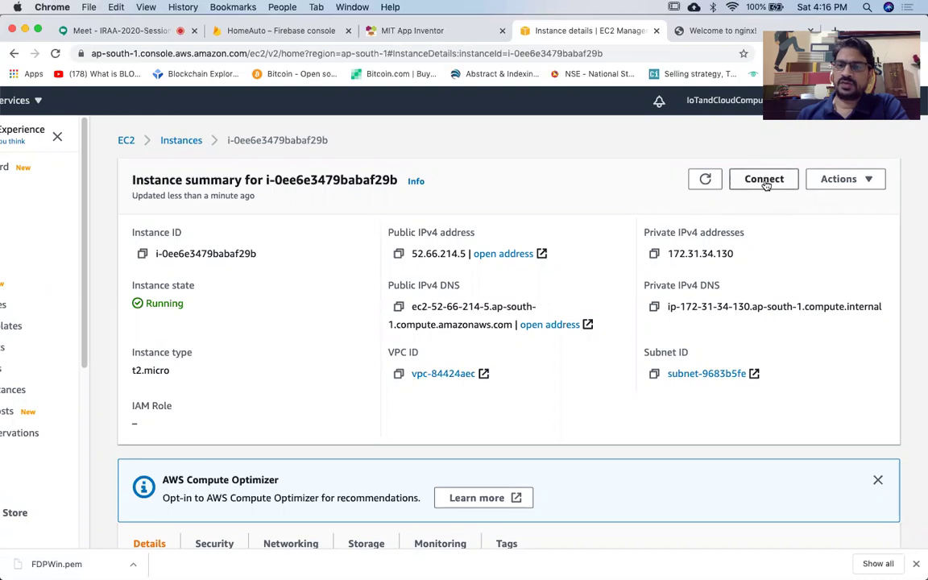
scroll(765, 183, "up", 5)
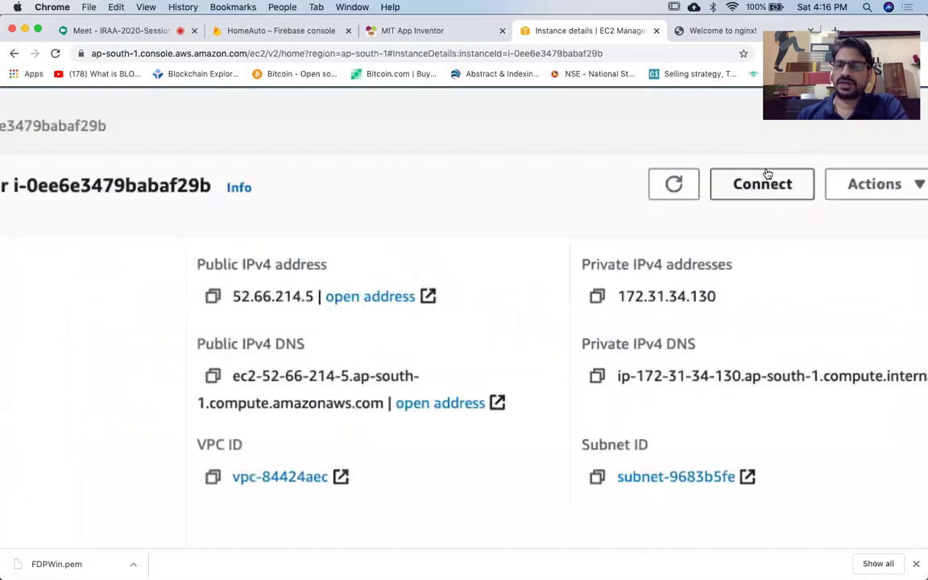
Connect to the instance and download its remote desktop file from the RDP client section.
left_click(762, 188)
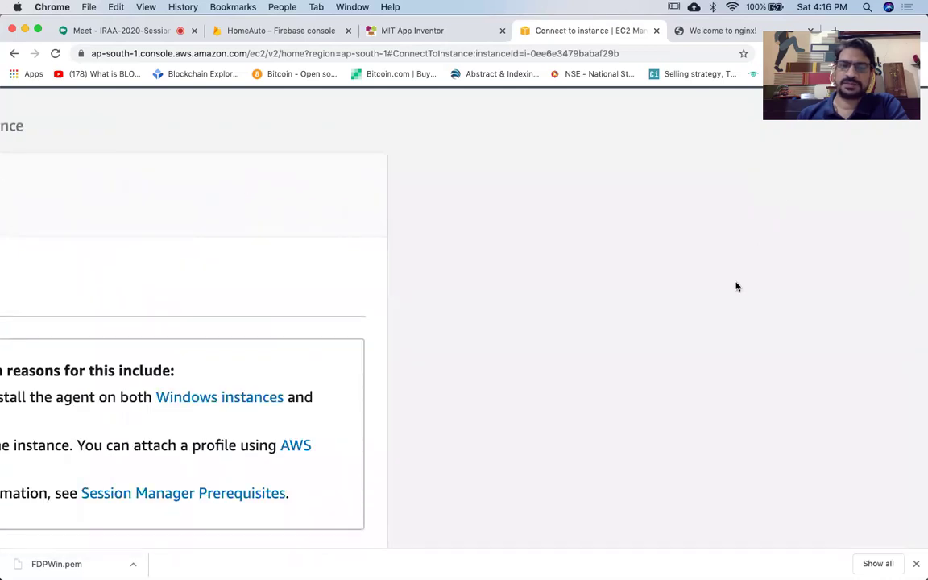
scroll(735, 286, "down", 5)
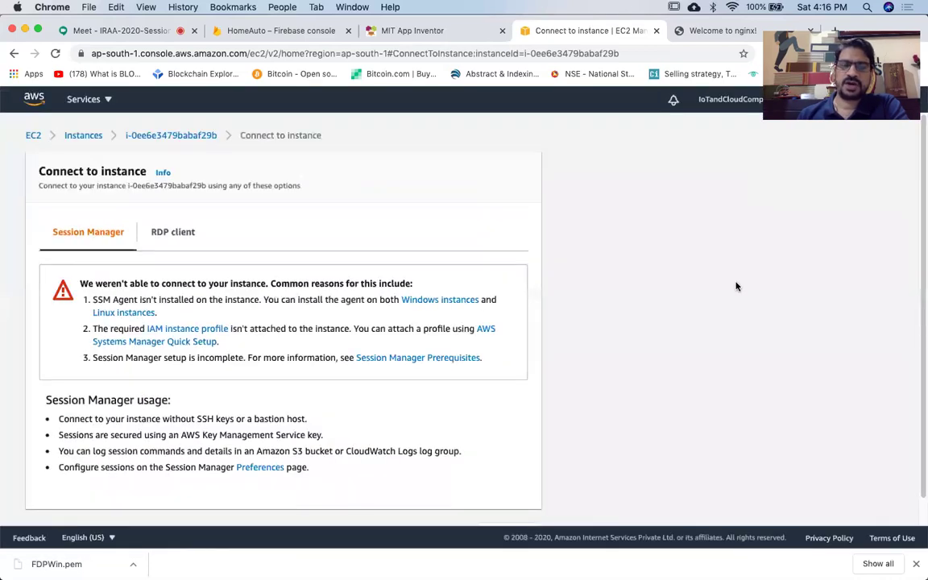
scroll(508, 280, "right", 1)
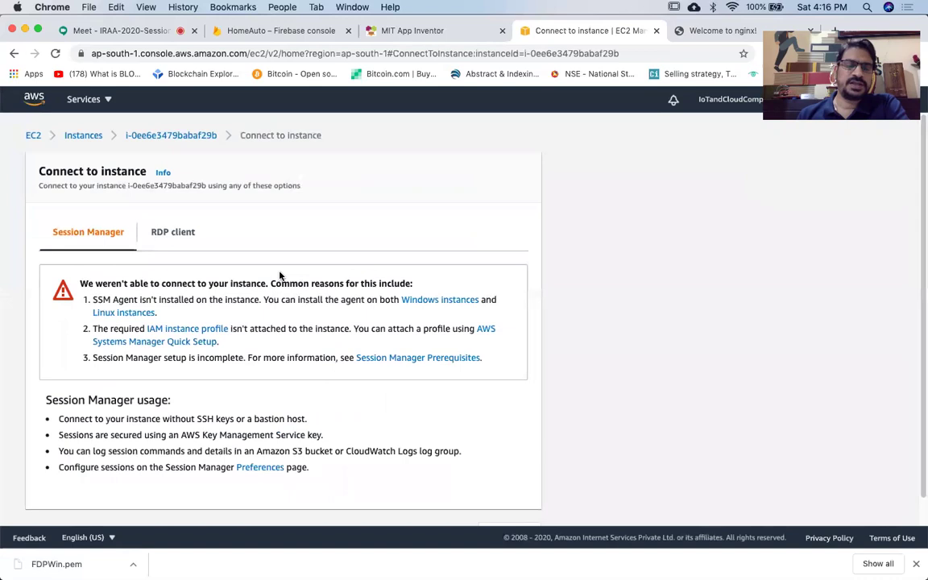
left_click(175, 236)
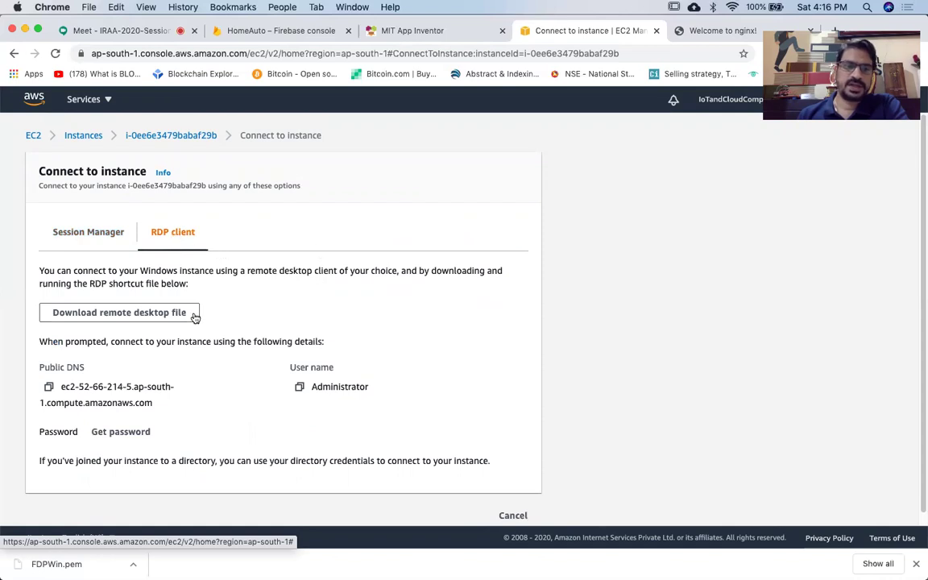
left_click(116, 315)
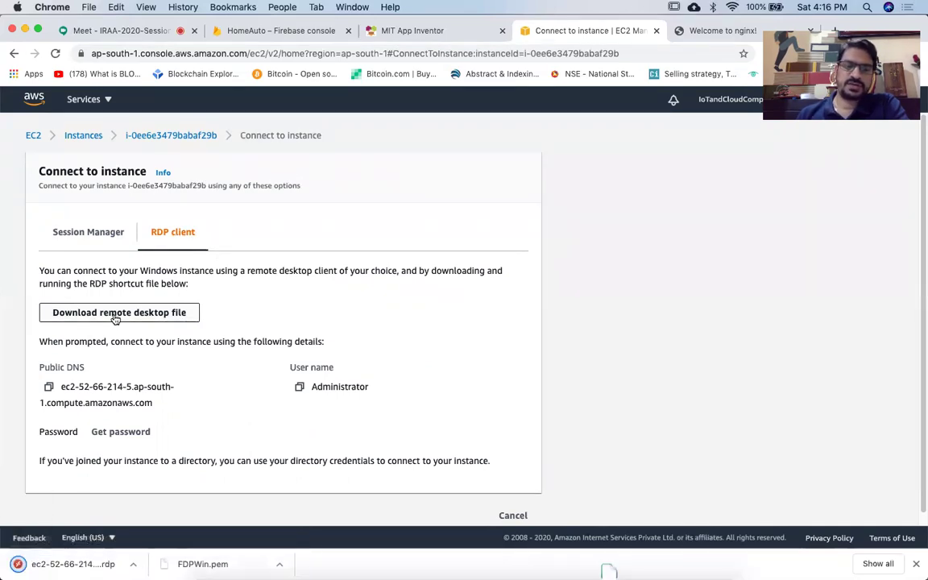
key("XF86AudioMute")
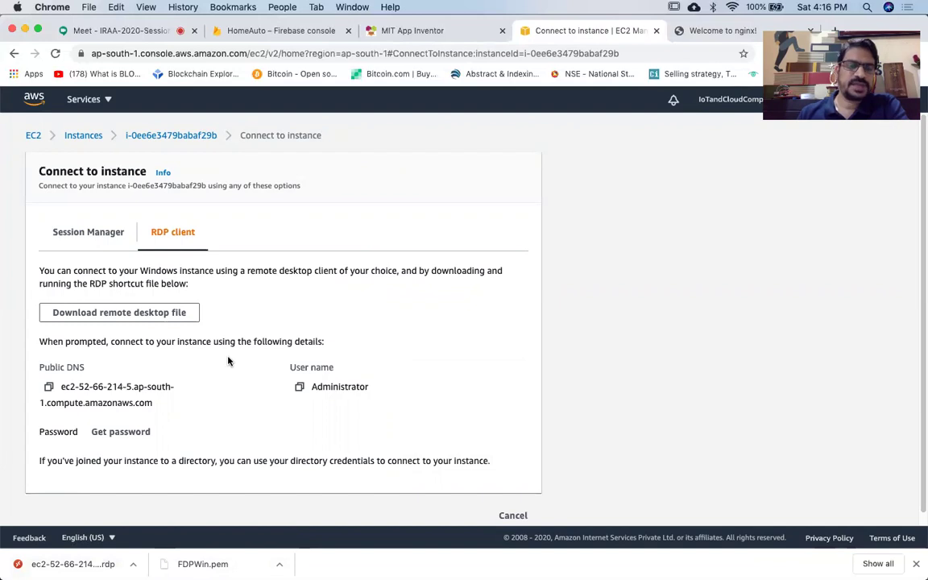
scroll(229, 371, "up", 5)
scroll(228, 361, "down", 5)
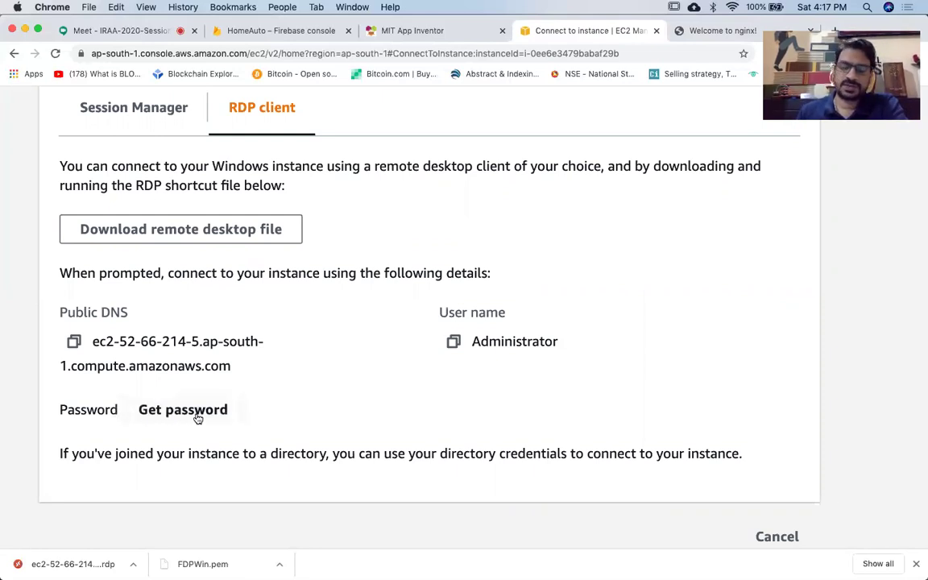
On the Get password page, load FDPWin.pem from Downloads as the key pair file.
left_click(197, 418)
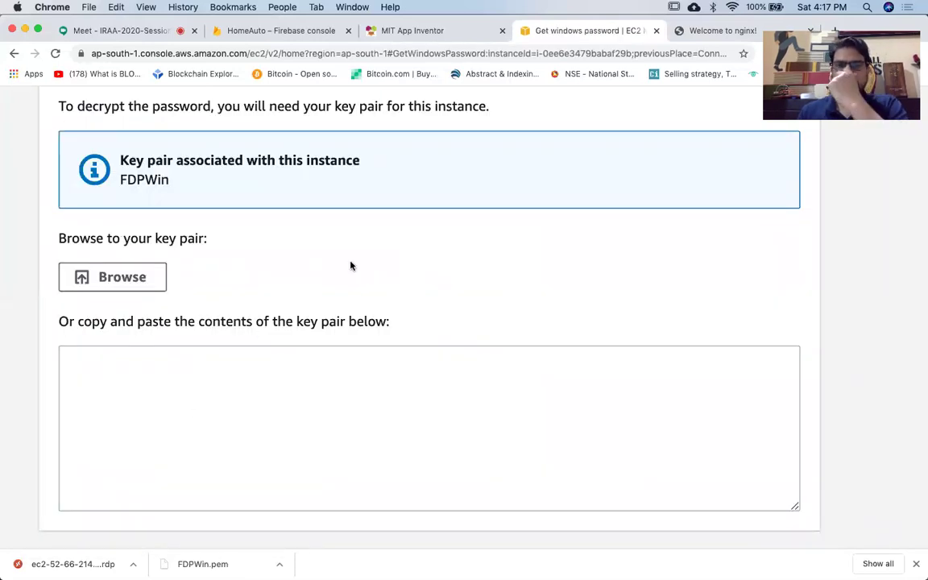
scroll(351, 266, "up", 1)
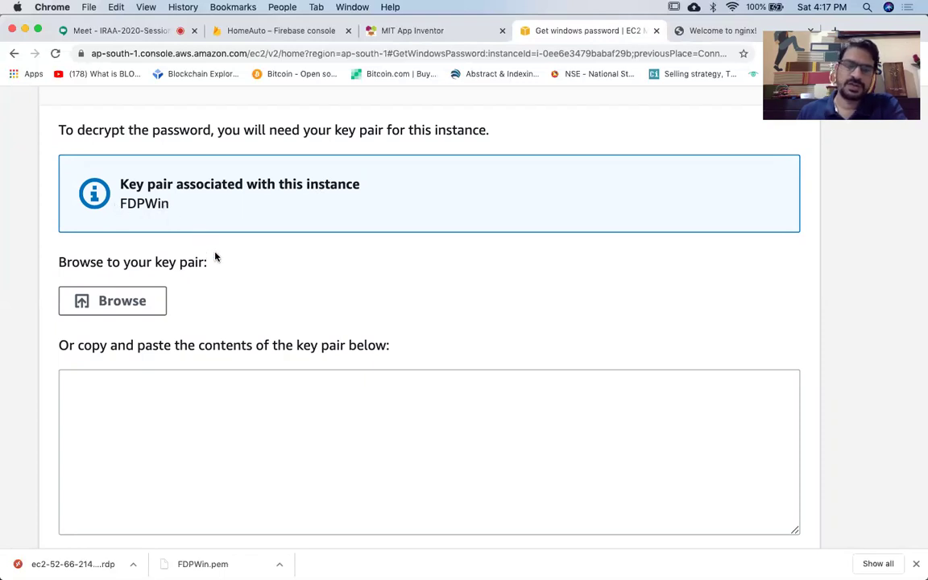
left_click(119, 309)
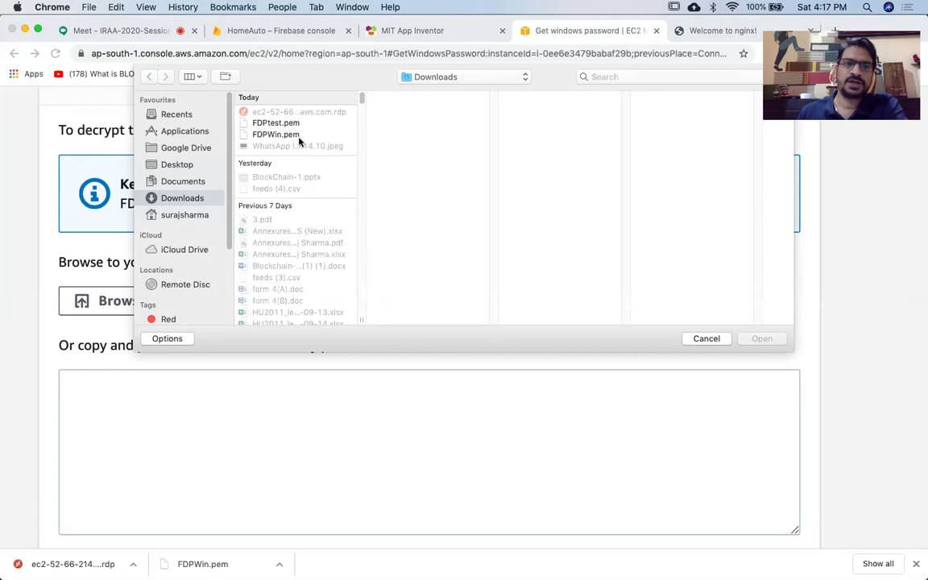
left_click(274, 135)
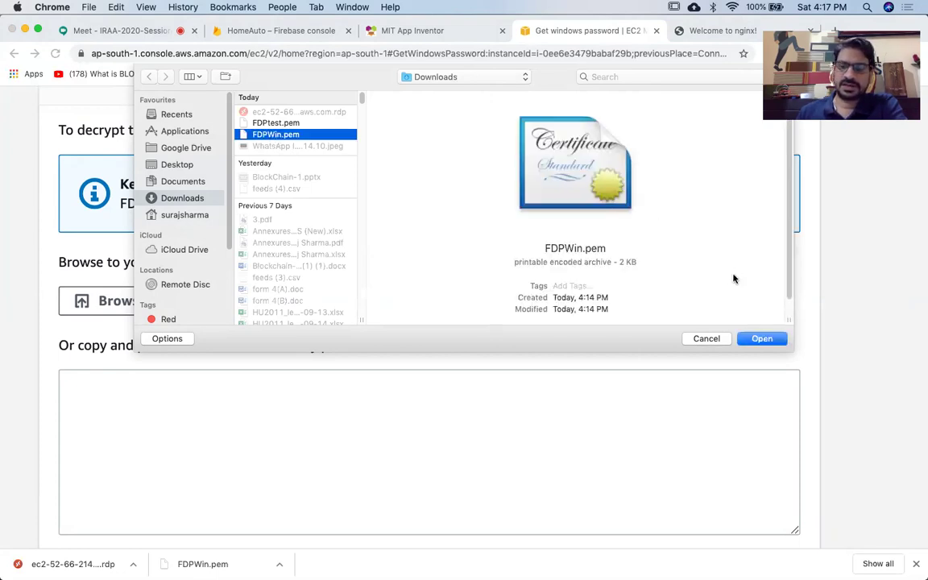
left_click(765, 340)
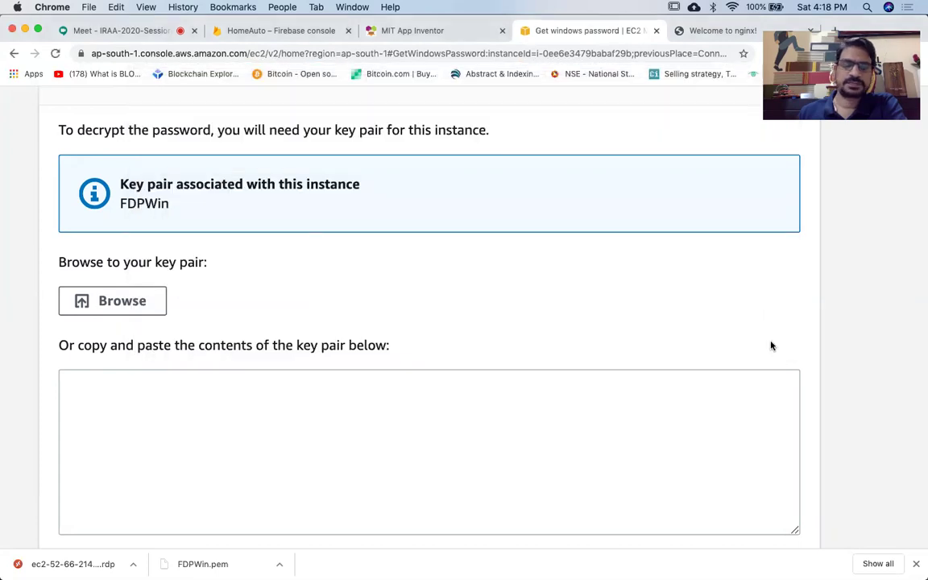
Decrypt the instance's Windows Administrator password.
scroll(671, 459, "down", 2)
scroll(723, 353, "down", 2)
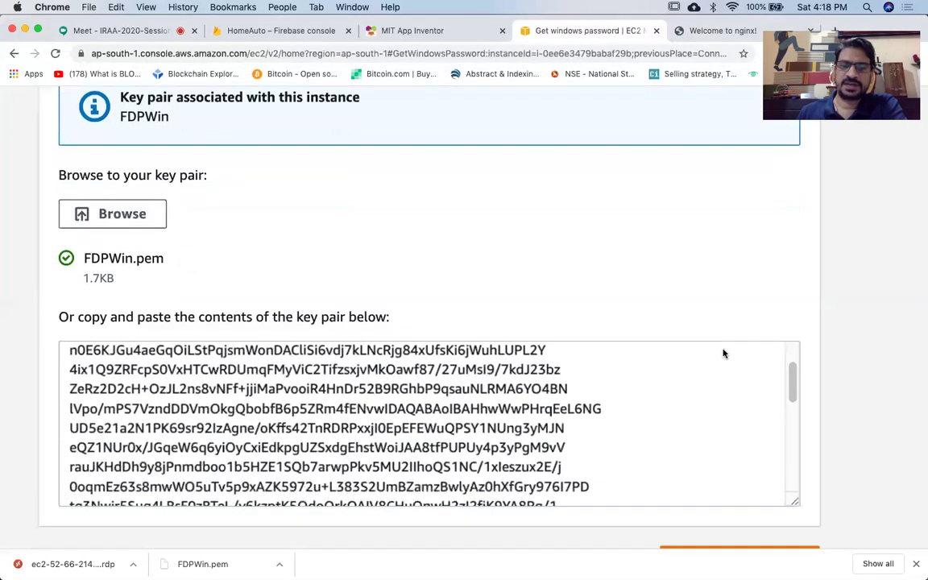
scroll(815, 333, "down", 2)
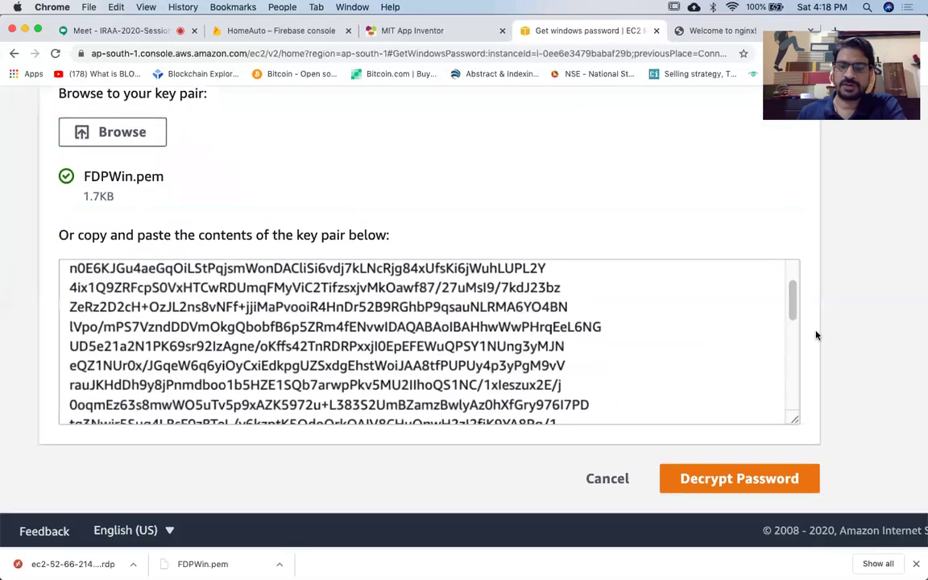
scroll(689, 373, "down", 6)
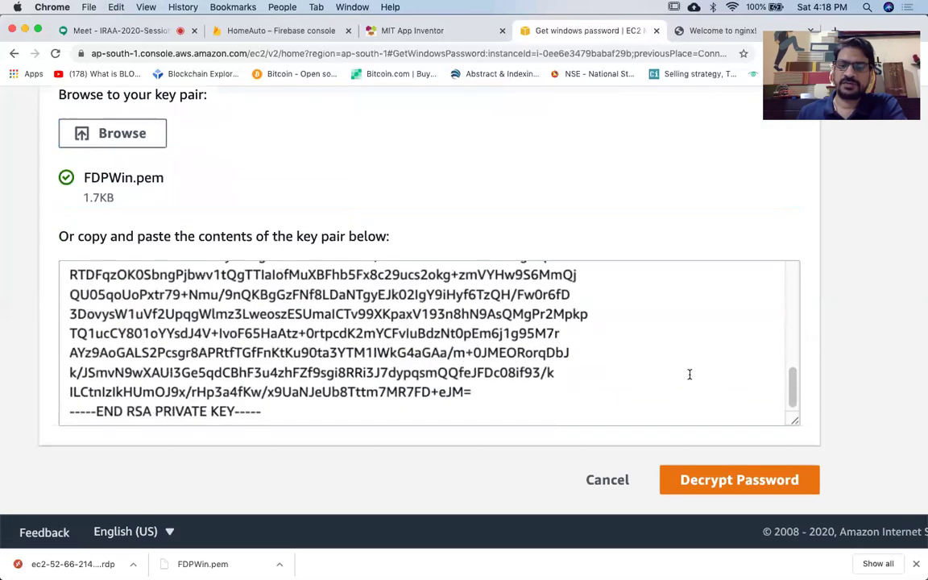
left_click(740, 481)
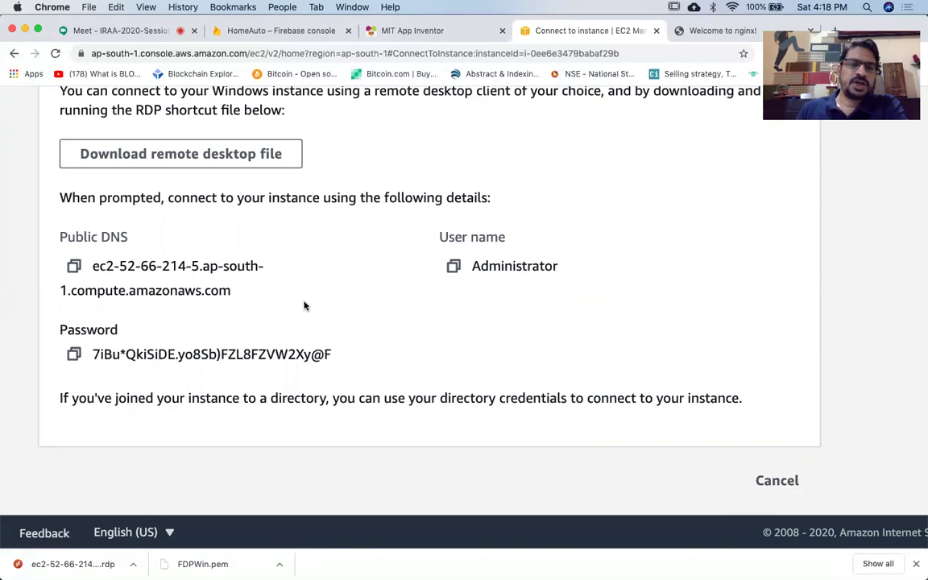
Copy the decrypted Administrator password and bring the Word document forward.
scroll(157, 346, "up", 5)
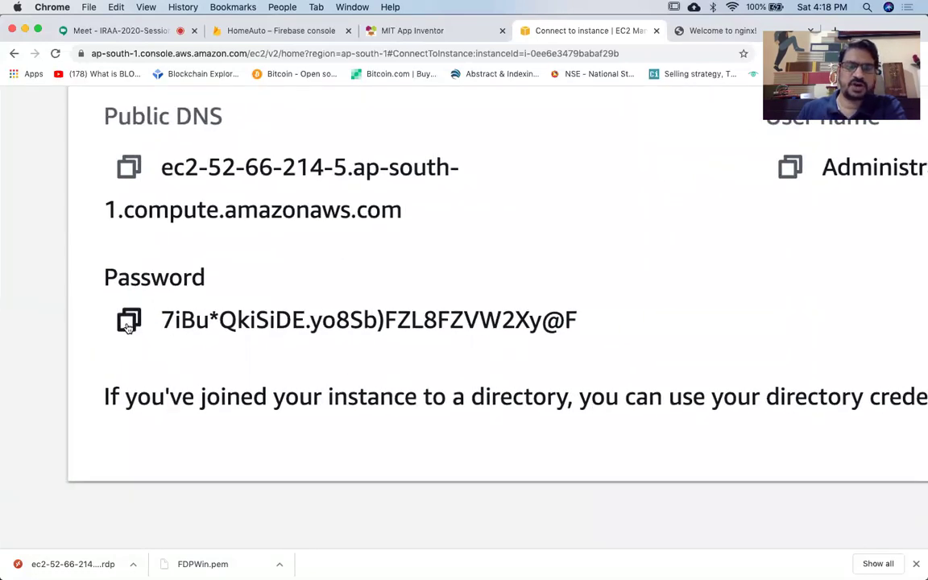
left_click(128, 323)
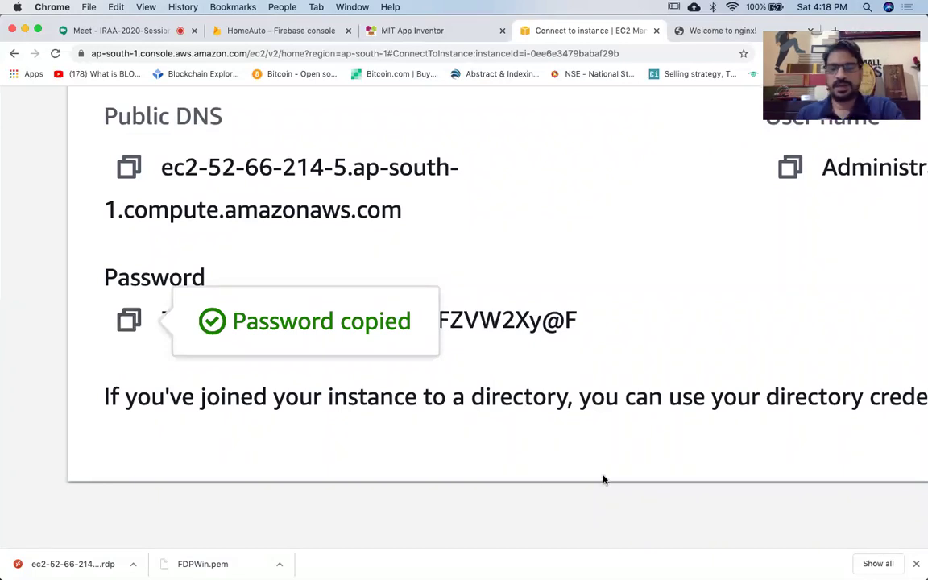
mouse_move(610, 567)
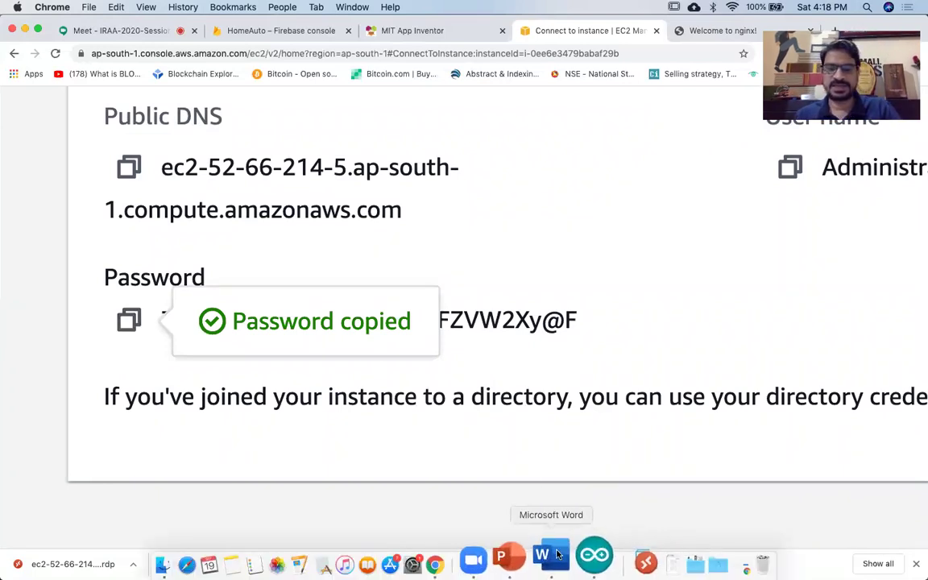
left_click(548, 557)
Replace the old password in the Word document with the newly copied one.
key("super+a")
key("super+v")
key("BackSpace")
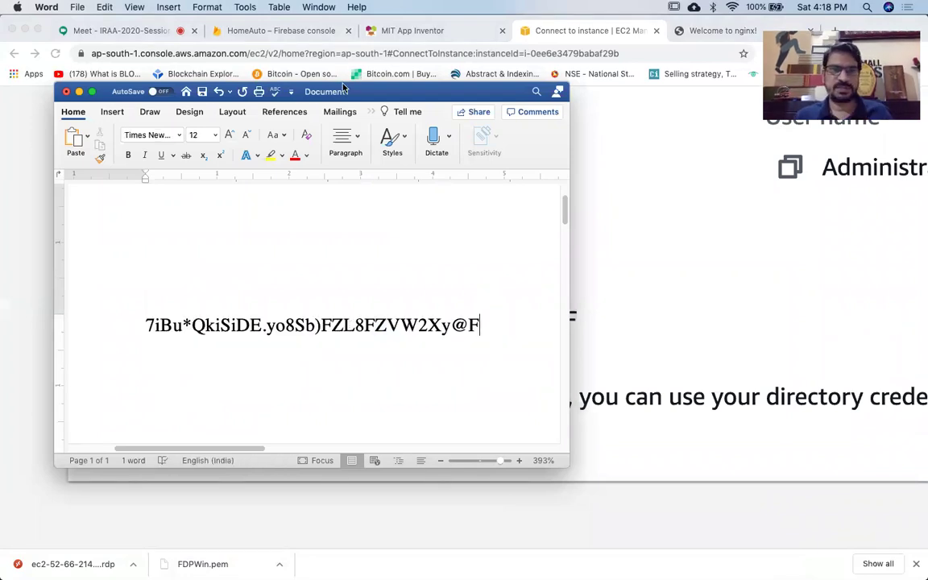
Move the Word window aside, bring the EC2 connection page forward, and zoom it out.
left_click_drag(347, 91, 358, 143)
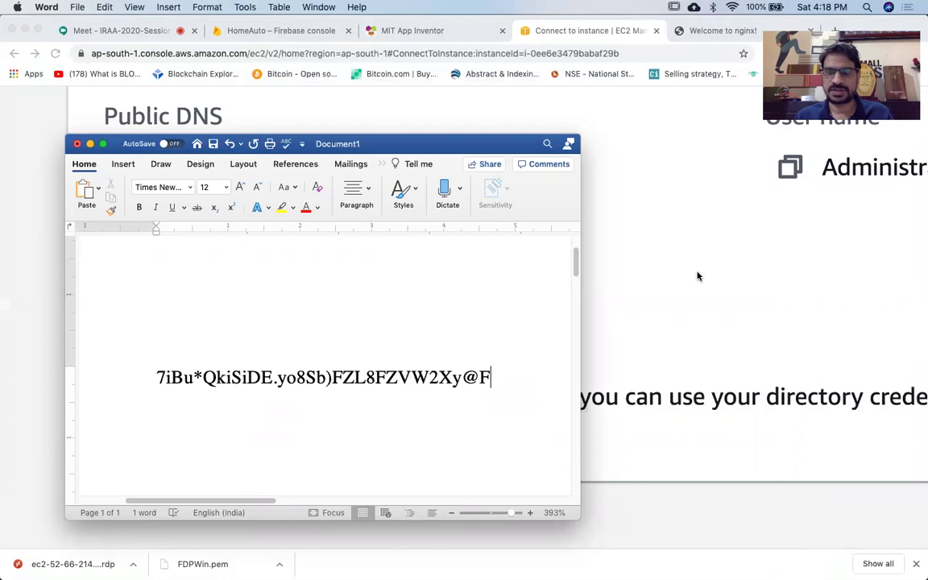
left_click(698, 276)
key("super+minus")
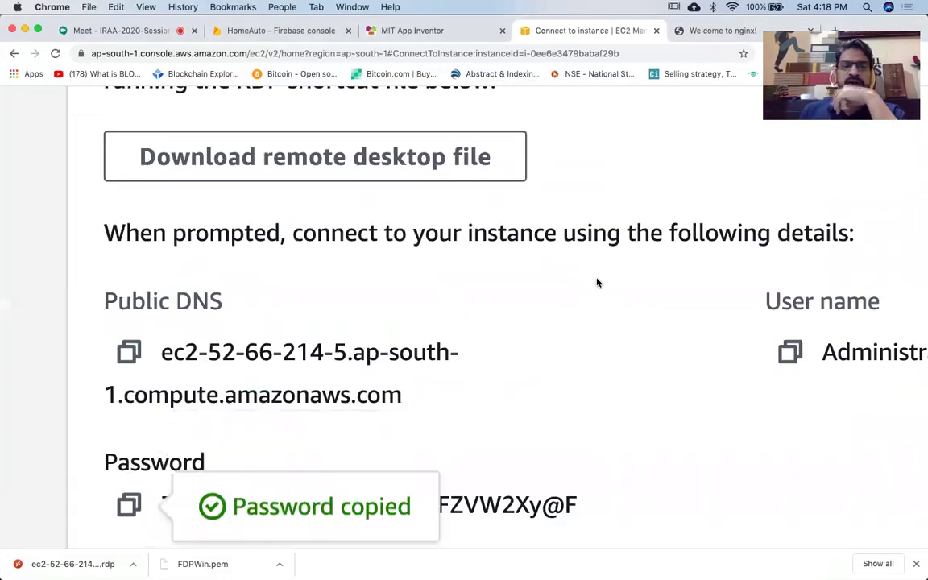
Zoom out further, return to the EC2 Instances list, and open the downloaded .rdp file's options.
key("super+minus")
scroll(597, 282, "up", 5)
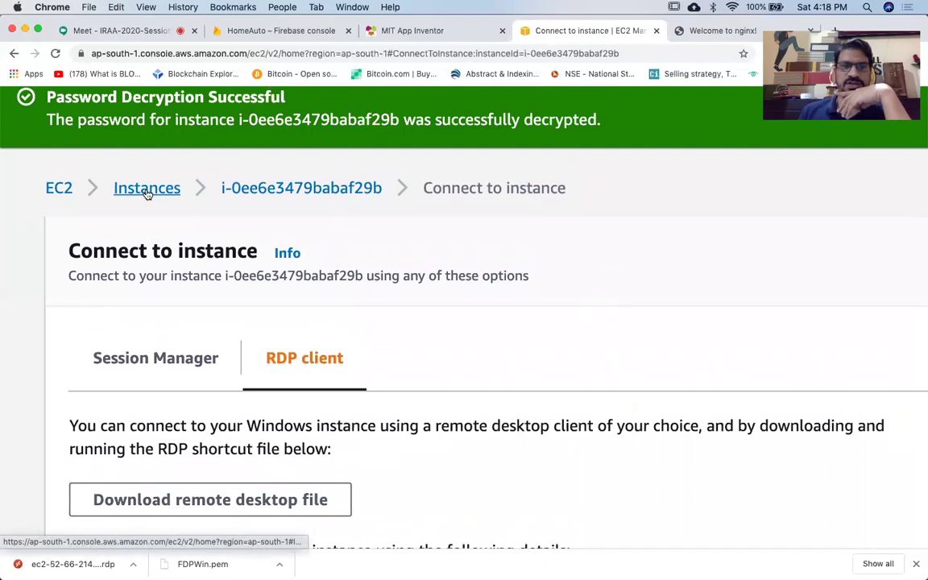
left_click(147, 190)
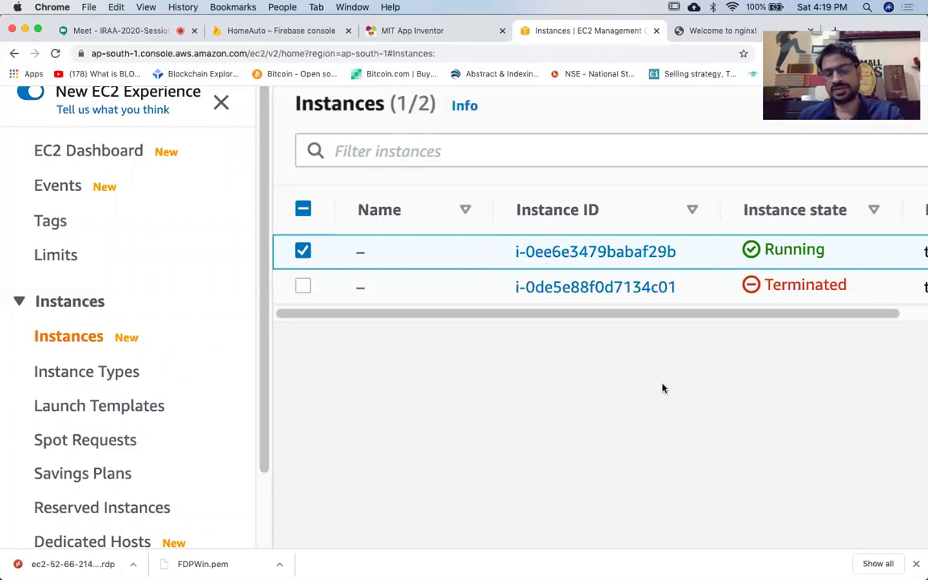
left_click(133, 563)
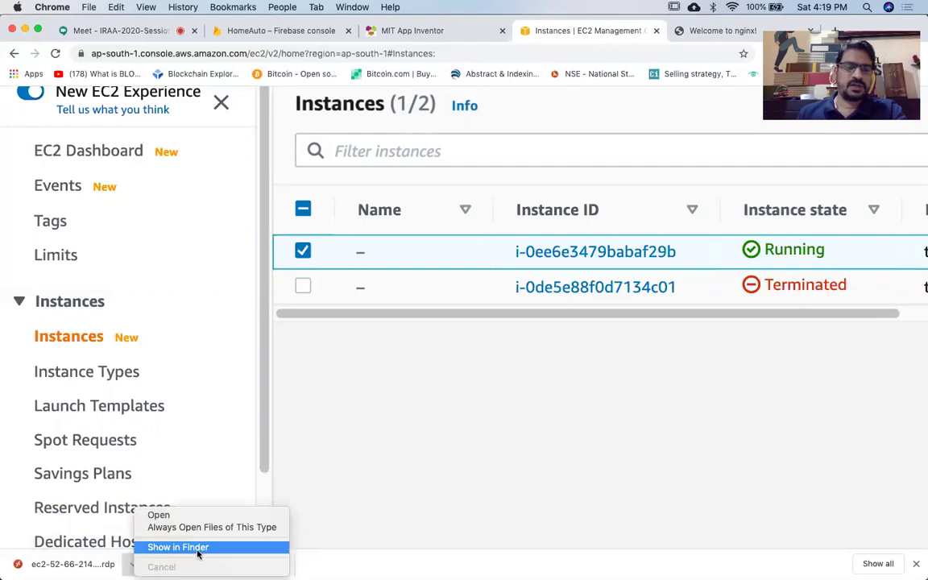
Reveal the downloaded .rdp file in the Downloads folder in Finder.
left_click(173, 499)
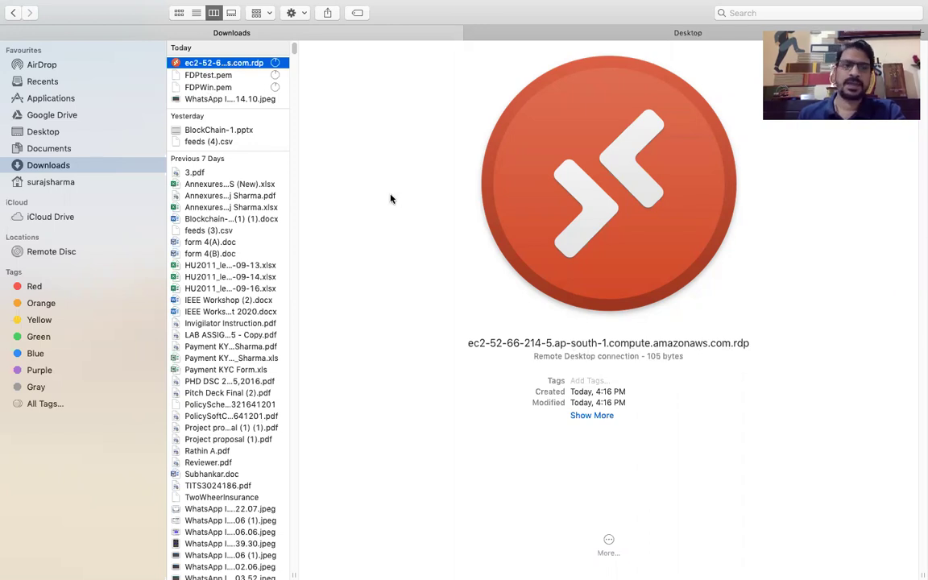
Open the .rdp file, accept the unverified certificate, and sign in as Administrator with the pasted password.
double_click(237, 65)
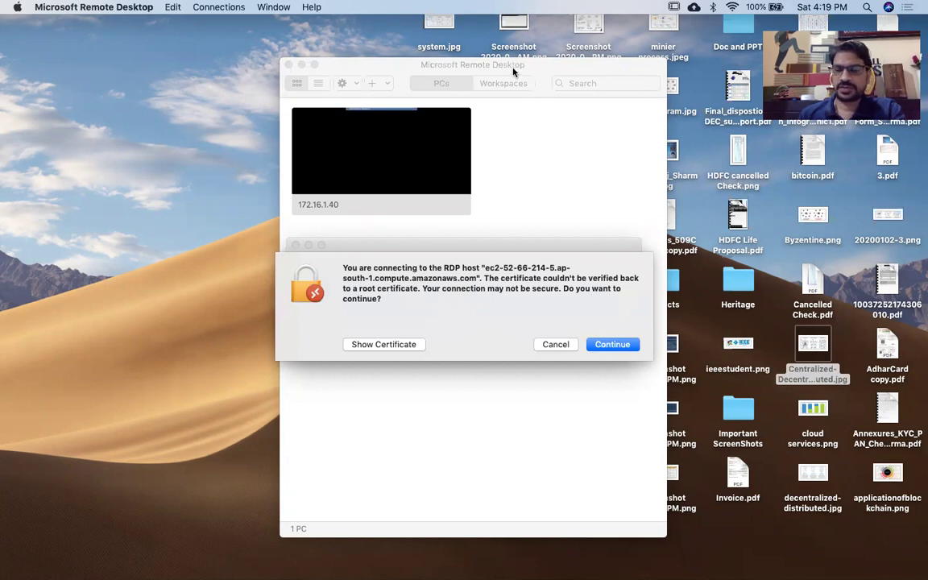
left_click(612, 344)
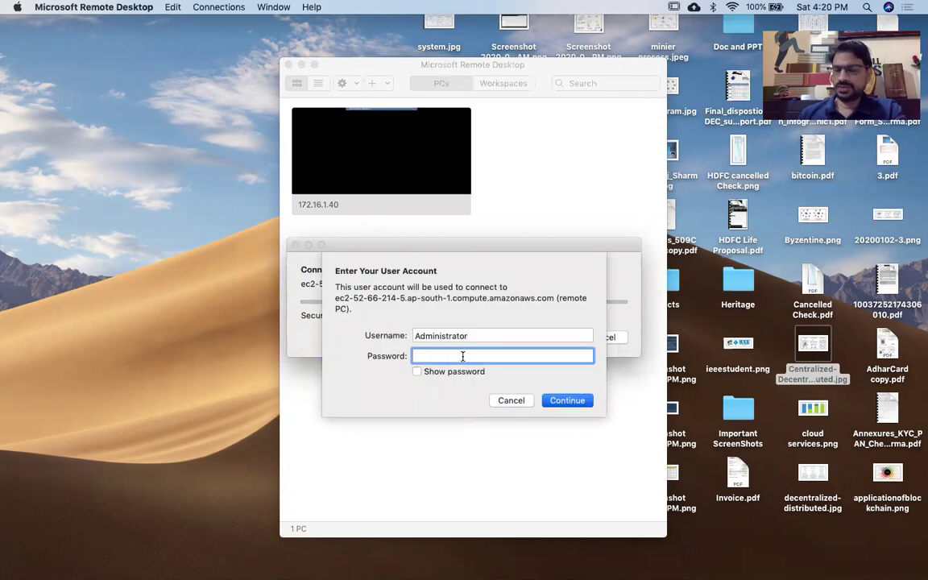
key("super+v")
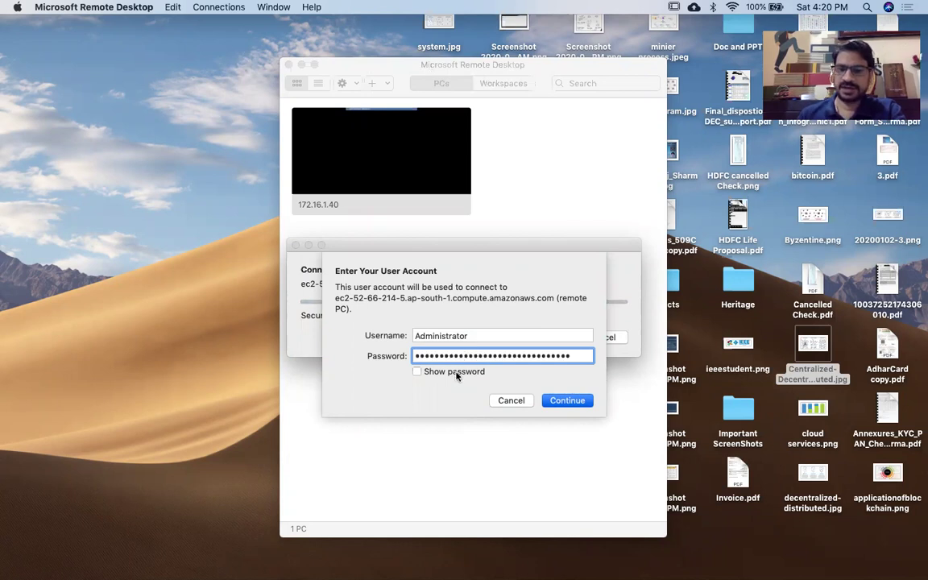
left_click(454, 373)
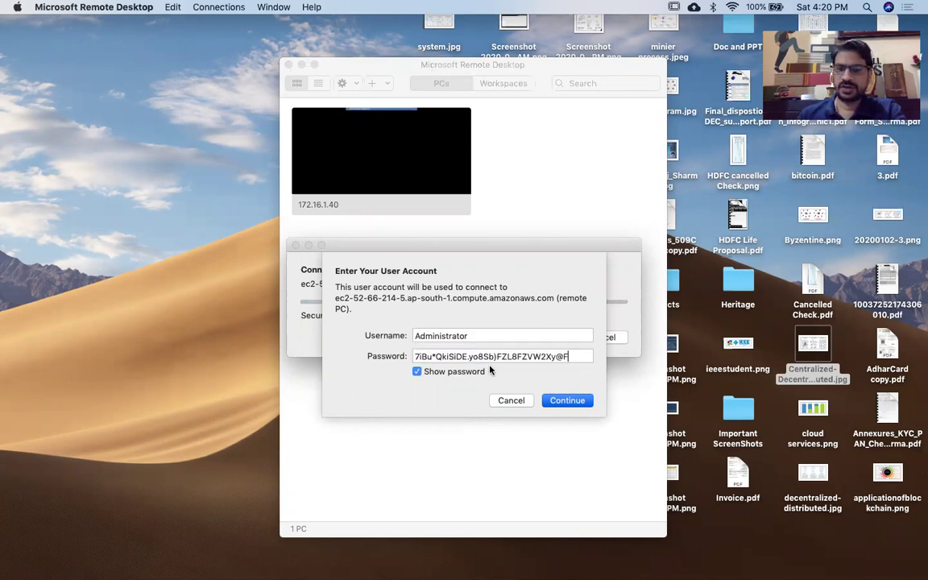
left_click(566, 400)
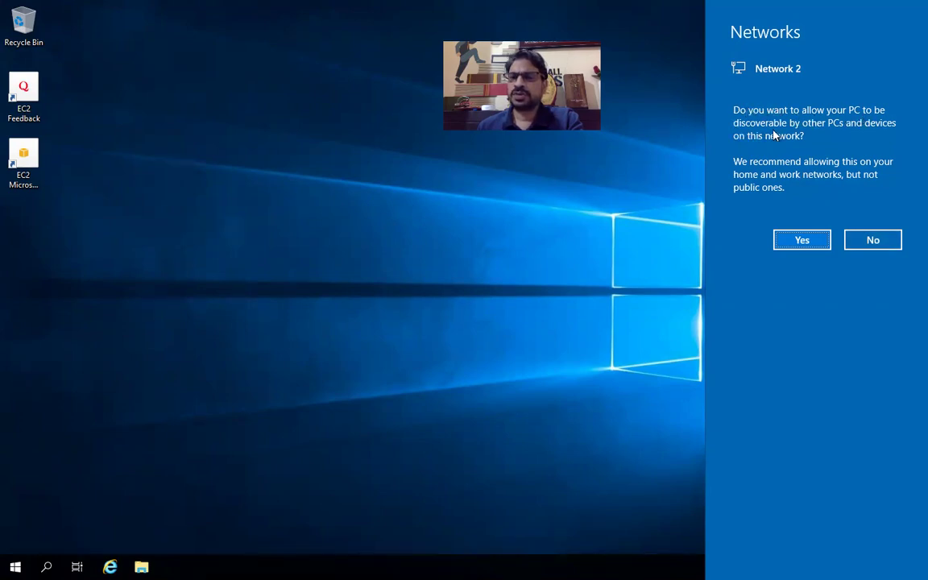
Answer Yes to network discovery on the remote server and launch Internet Explorer from the taskbar.
left_click(801, 241)
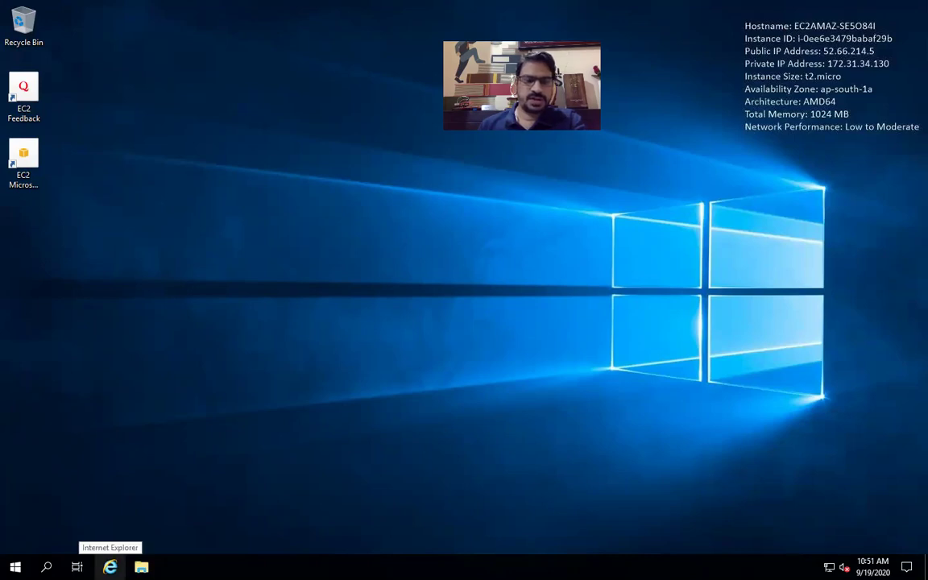
left_click(110, 567)
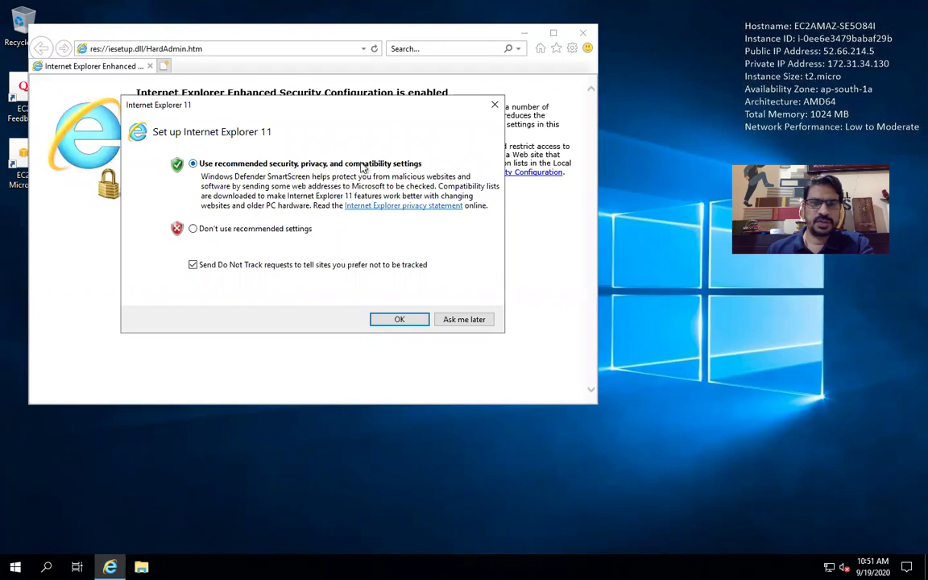
Accept the recommended Internet Explorer 11 settings and go to google.com.
left_click(419, 323)
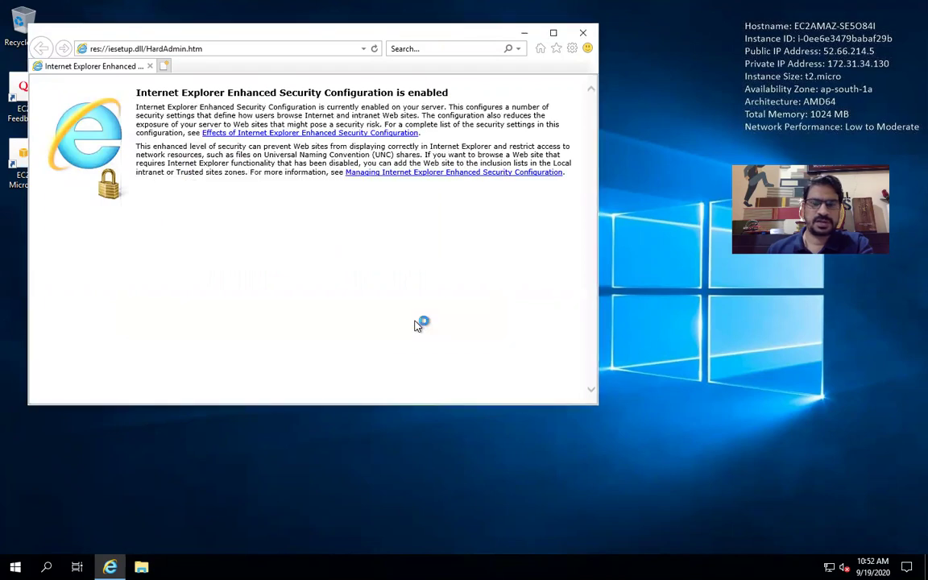
left_click(330, 45)
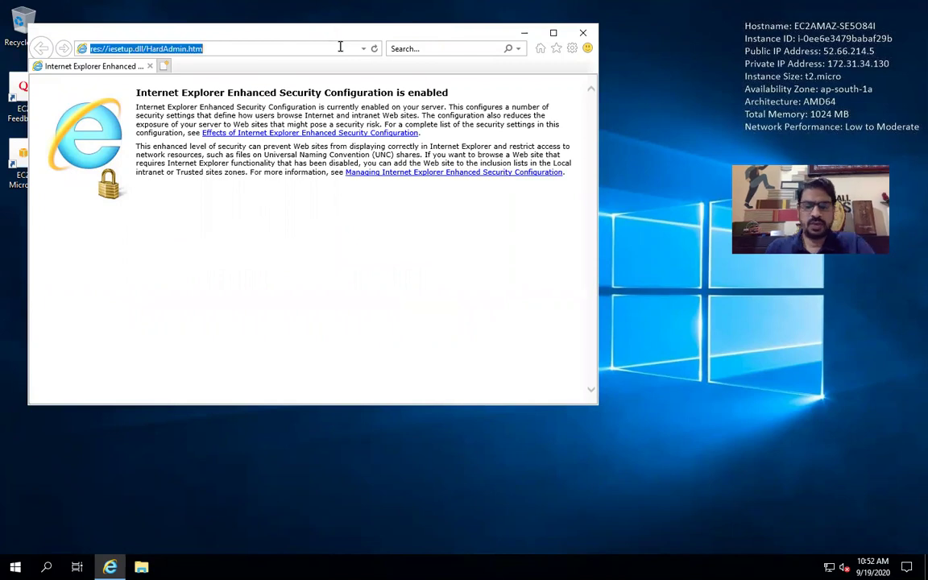
type("google.com")
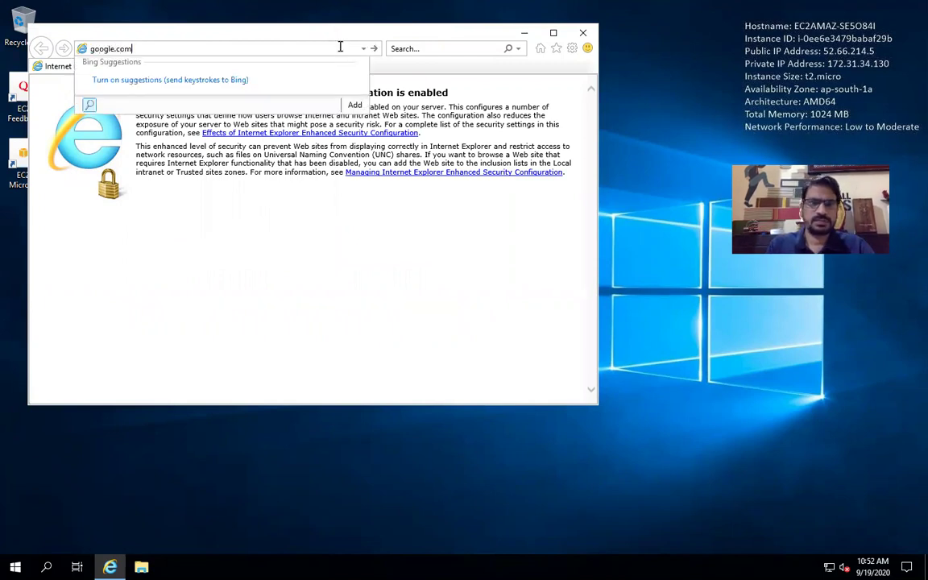
key("Return")
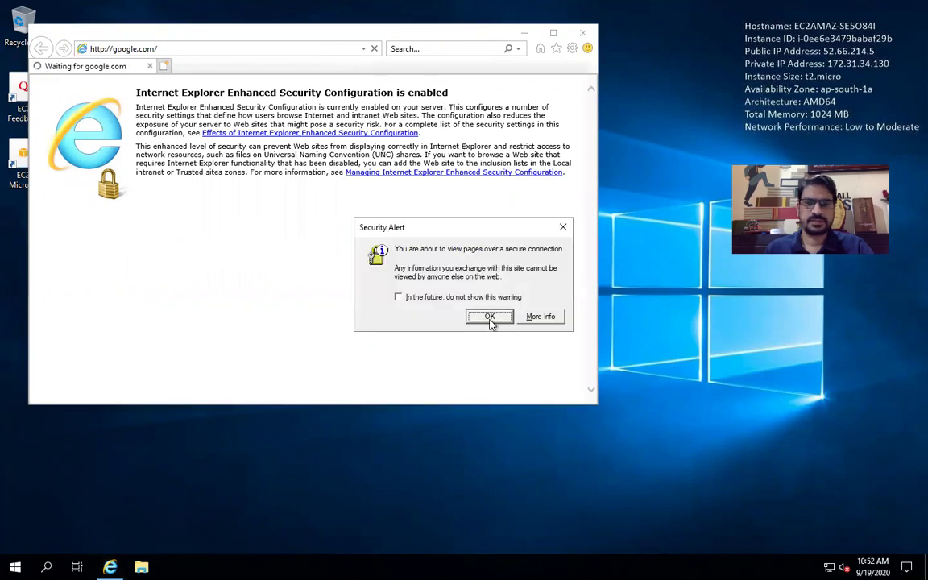
Turn off the secure-connection and blocked-content prompts so the Google homepage loads.
key("alt+i")
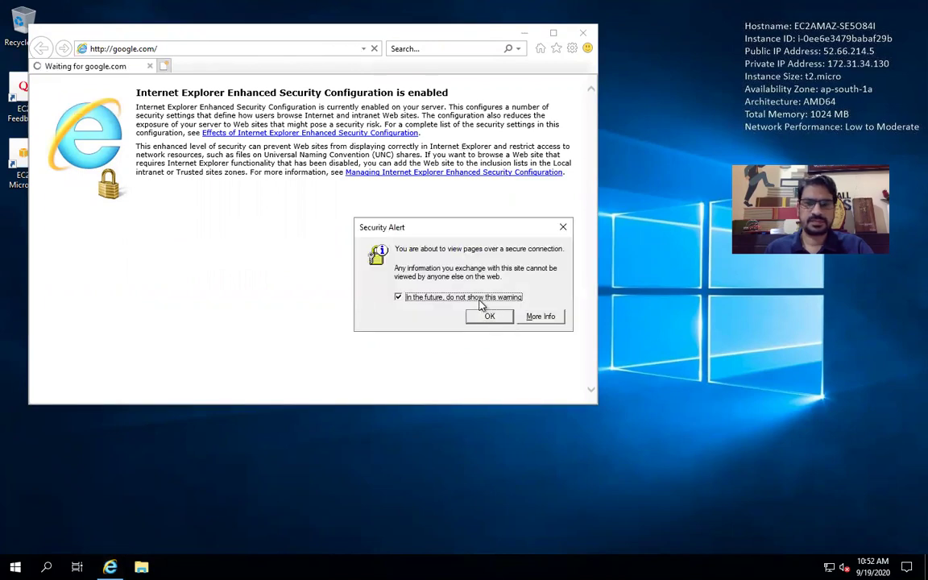
left_click(488, 317)
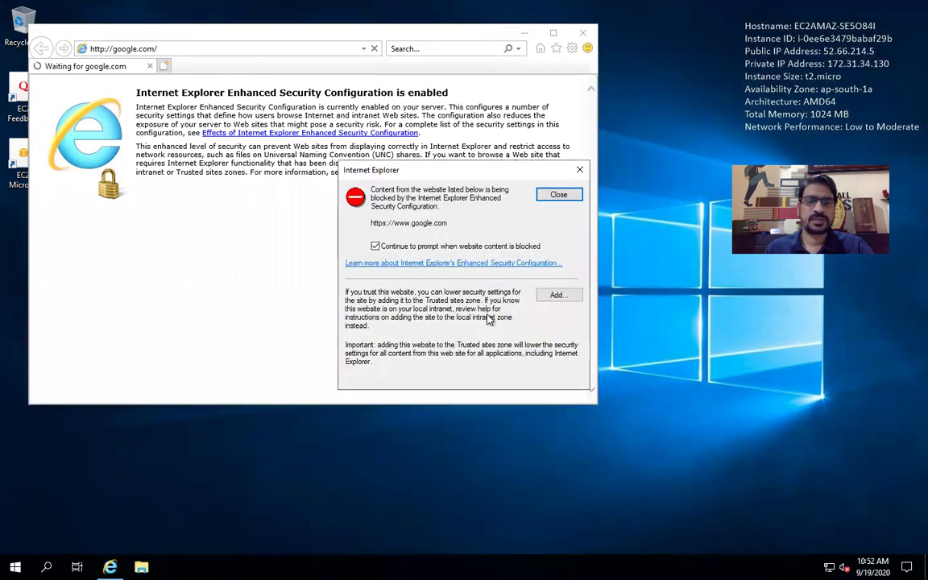
left_click(376, 245)
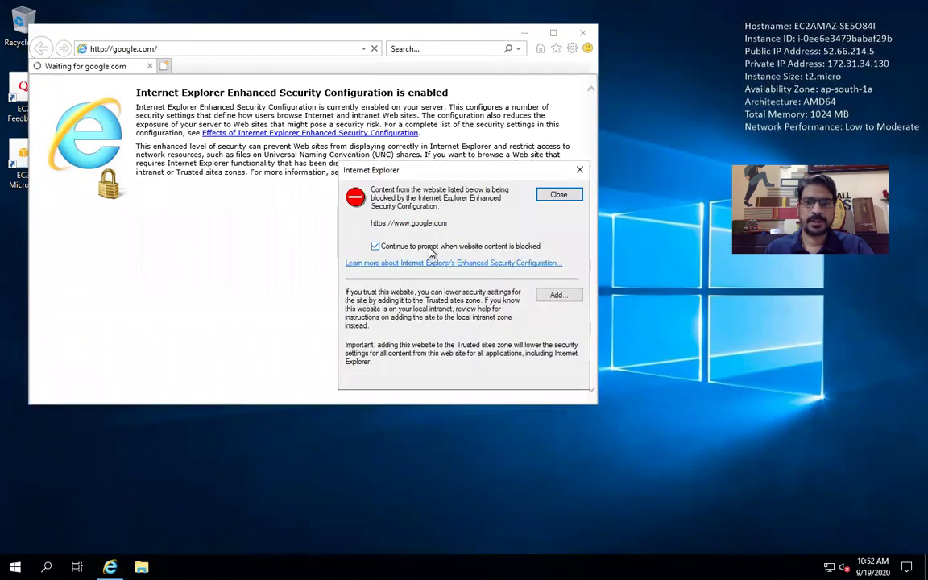
left_click(564, 198)
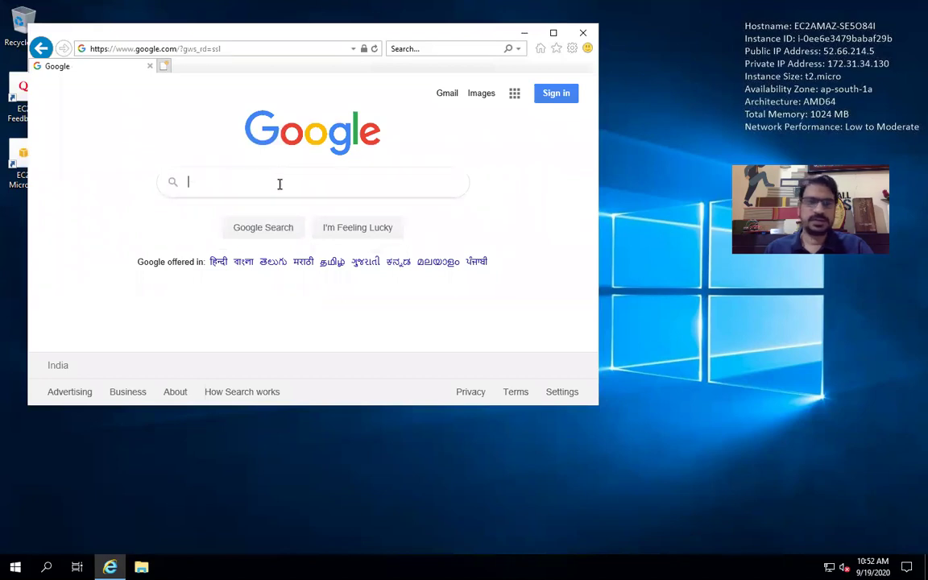
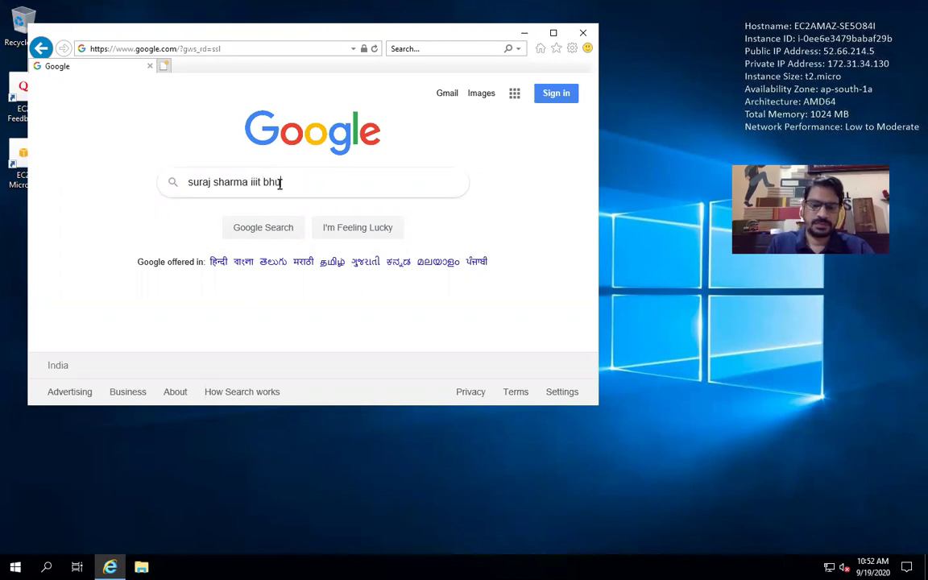
Google a faculty member's name with 'iiit bhubaneswar' and reach the search results.
type("baneswar")
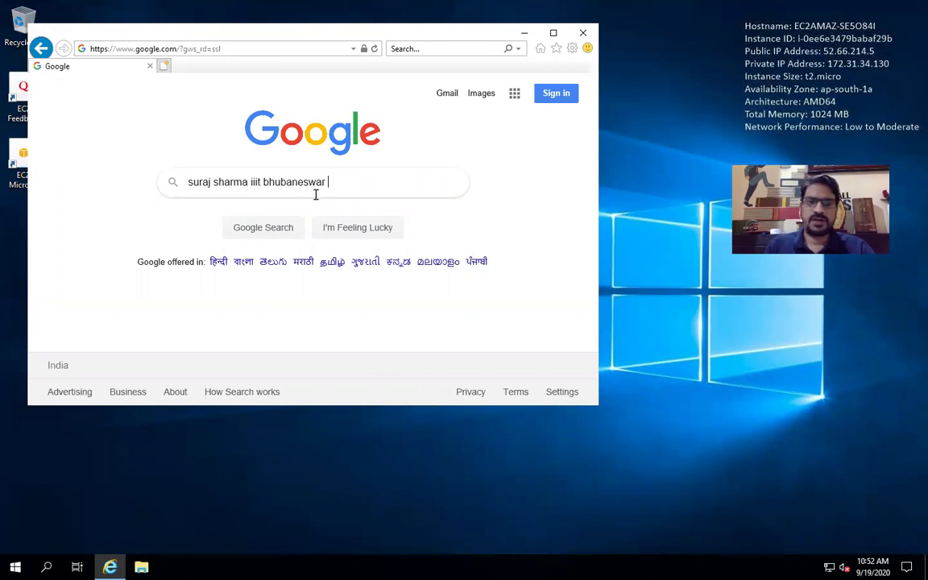
left_click(251, 234)
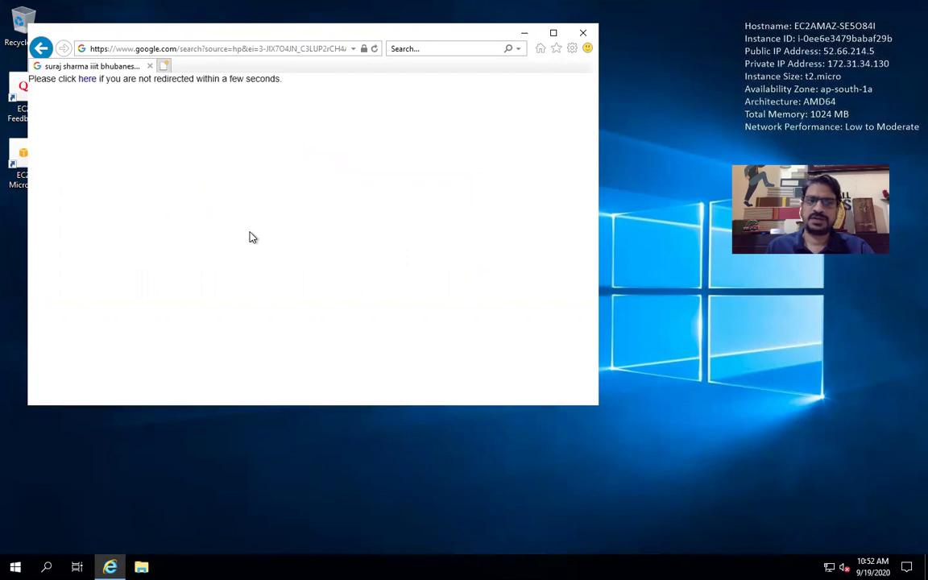
left_click(87, 81)
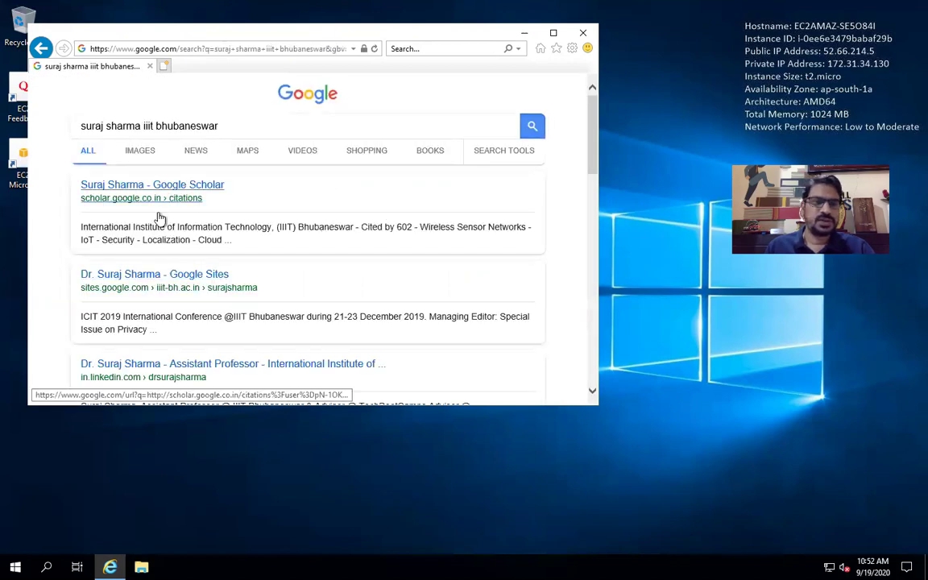
Open the Google Sites profile result, maximize the browser, and open a new blank tab.
right_click(151, 294)
left_click(165, 297)
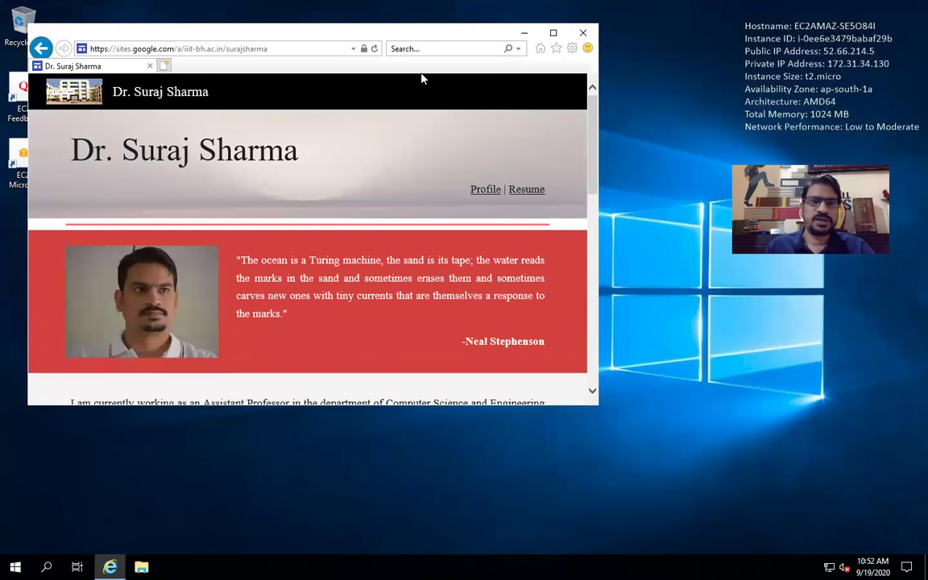
left_click(554, 34)
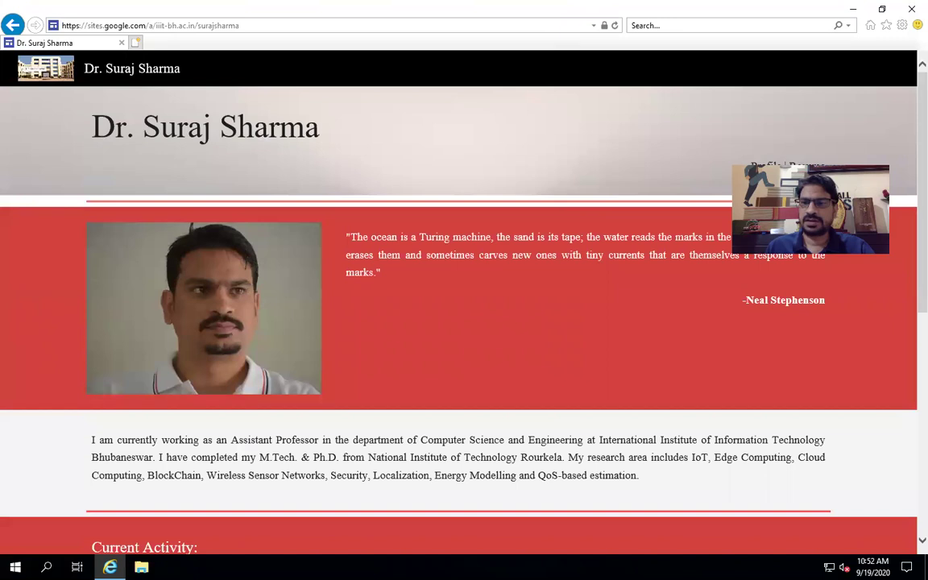
left_click(134, 42)
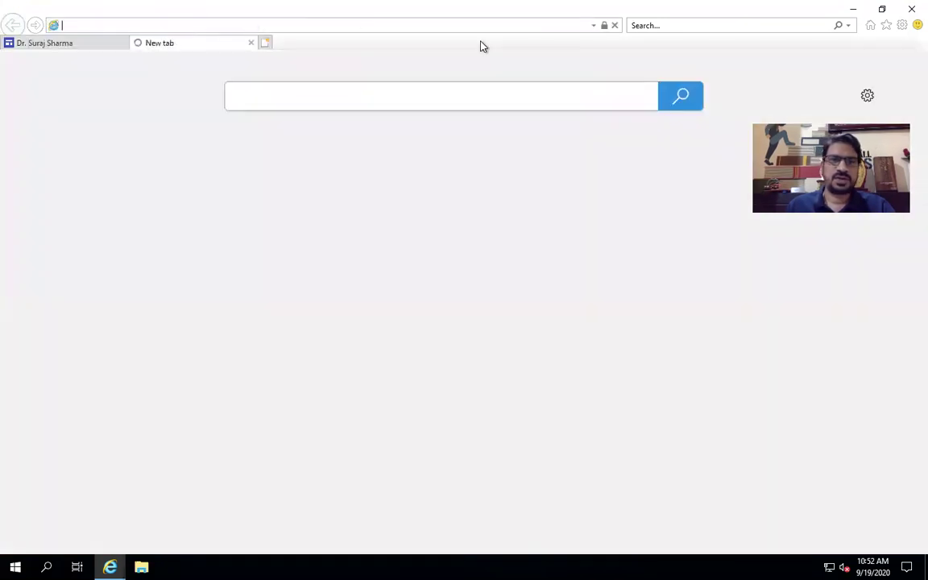
Load google.com in the new tab and search for 'vssut burla'.
left_click(522, 98)
left_click(518, 25)
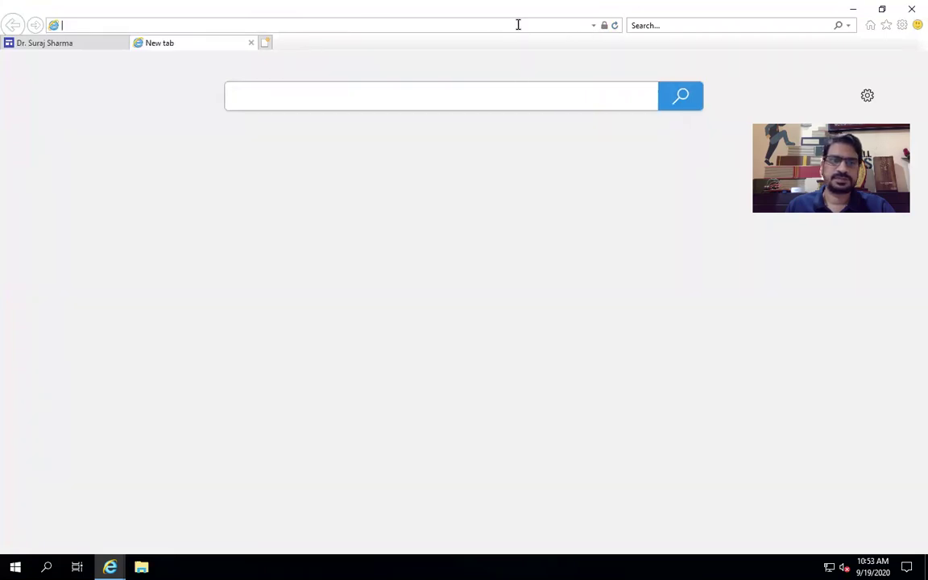
type("google.com/")
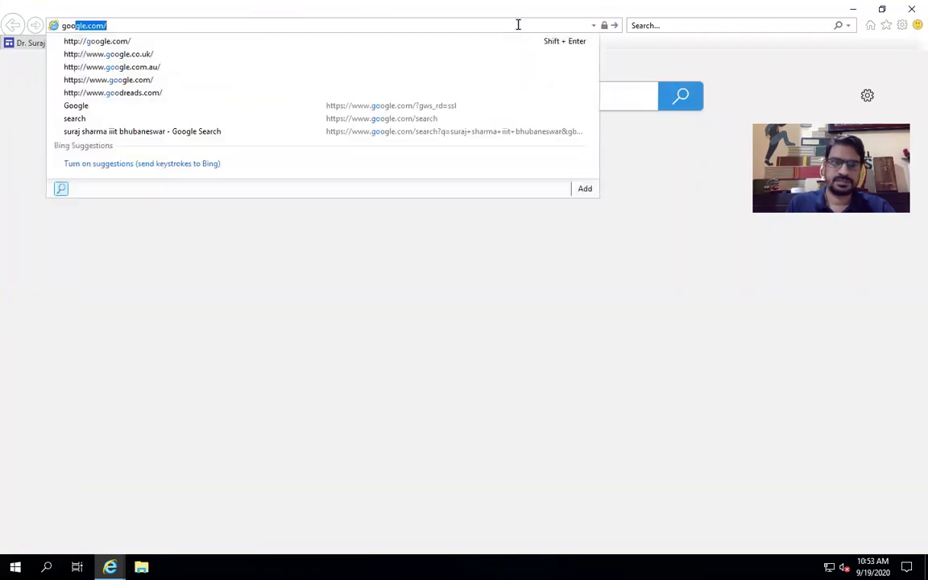
key("Return")
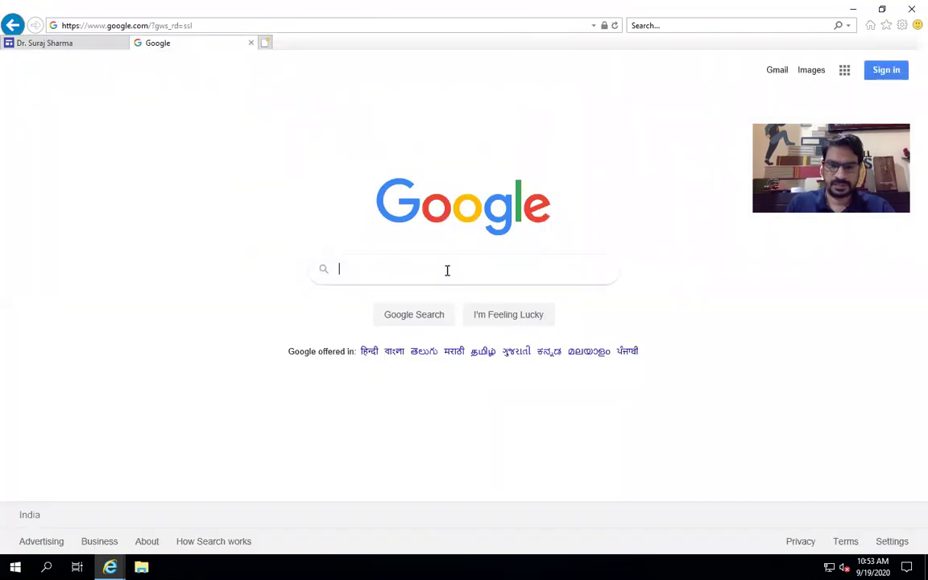
type("vss")
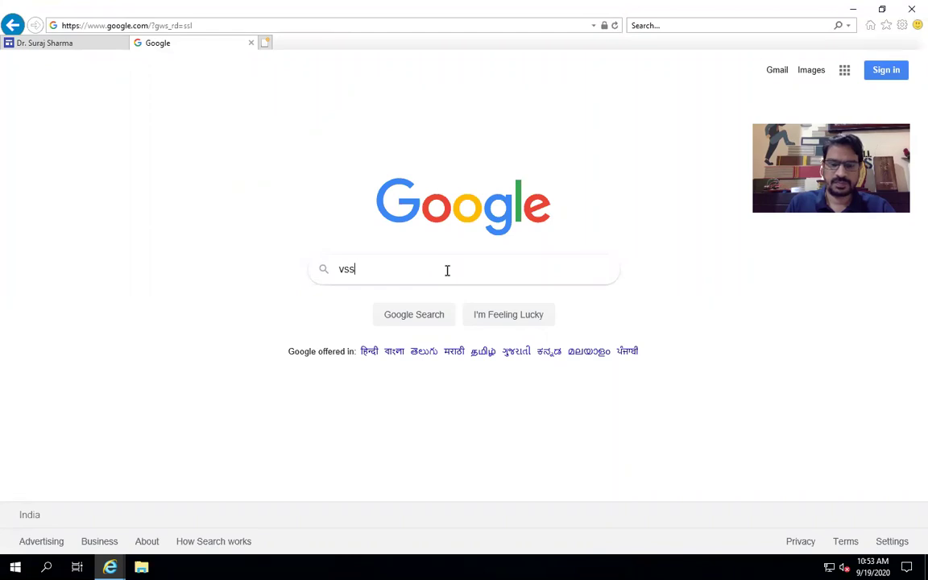
type("ut burla")
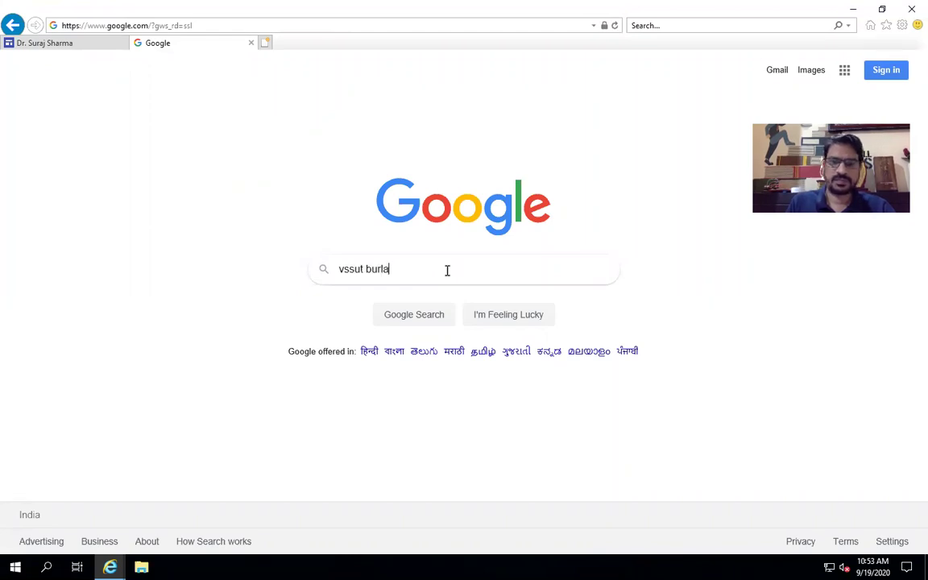
key("Return")
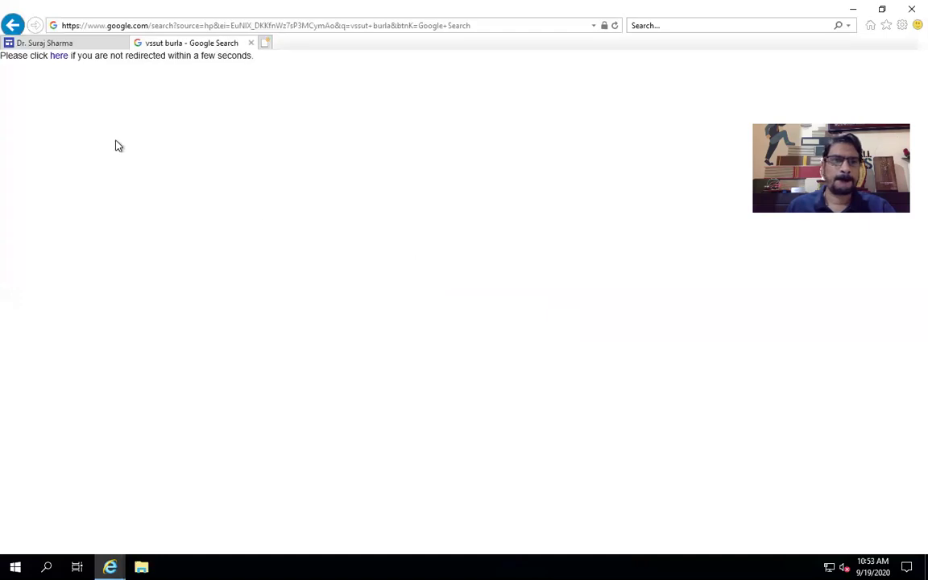
Open the VSSUT Notice Board result and scroll through the notices.
left_click(56, 58)
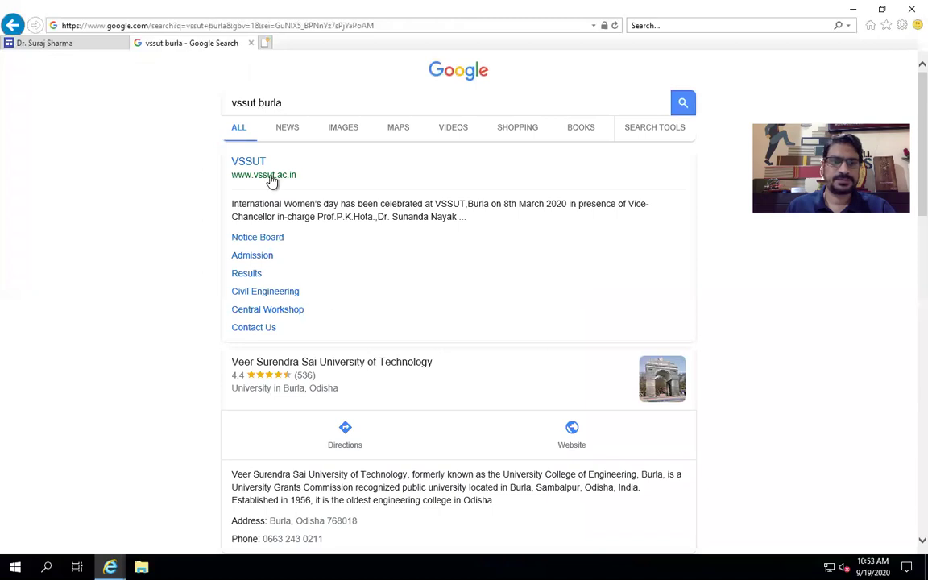
left_click(249, 243)
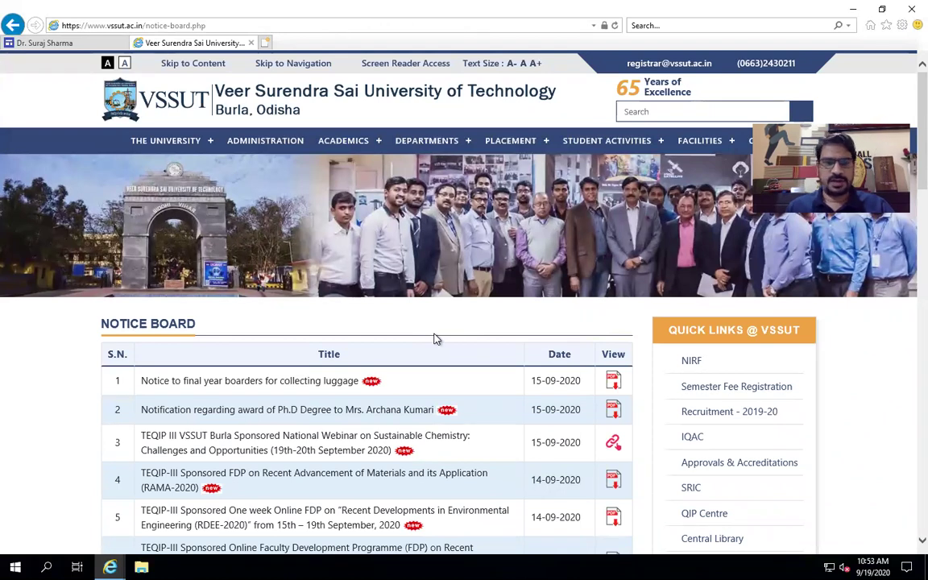
scroll(435, 338, "down", 2)
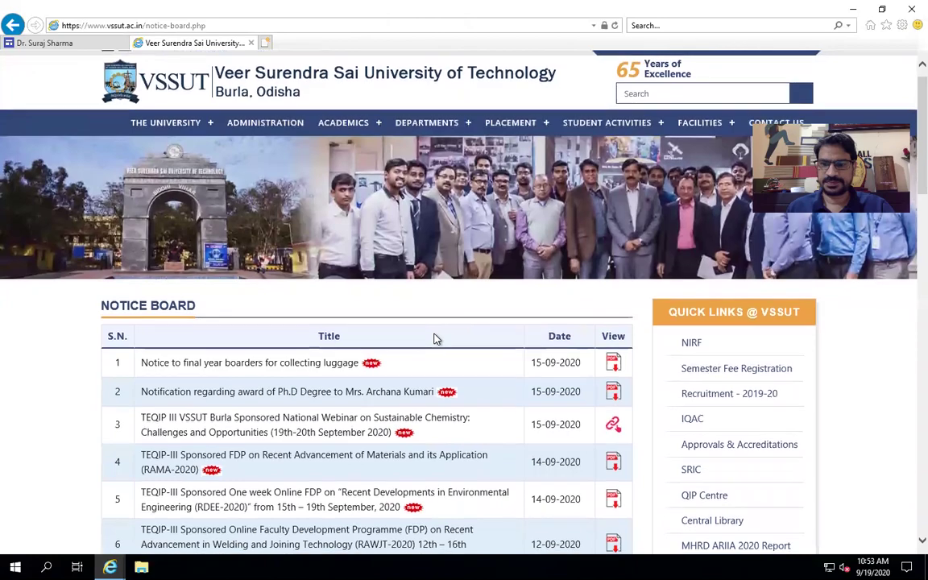
scroll(435, 338, "down", 5)
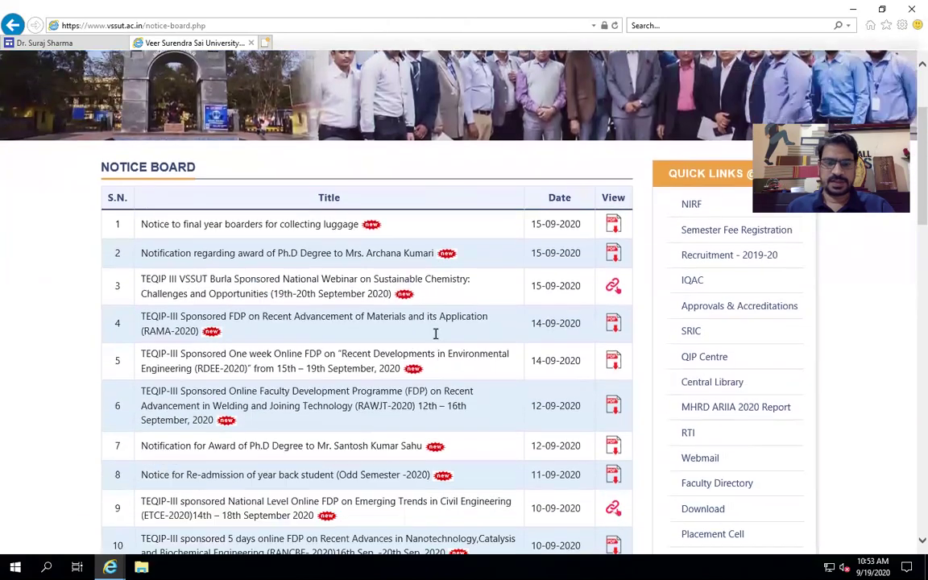
scroll(435, 332, "down", 10)
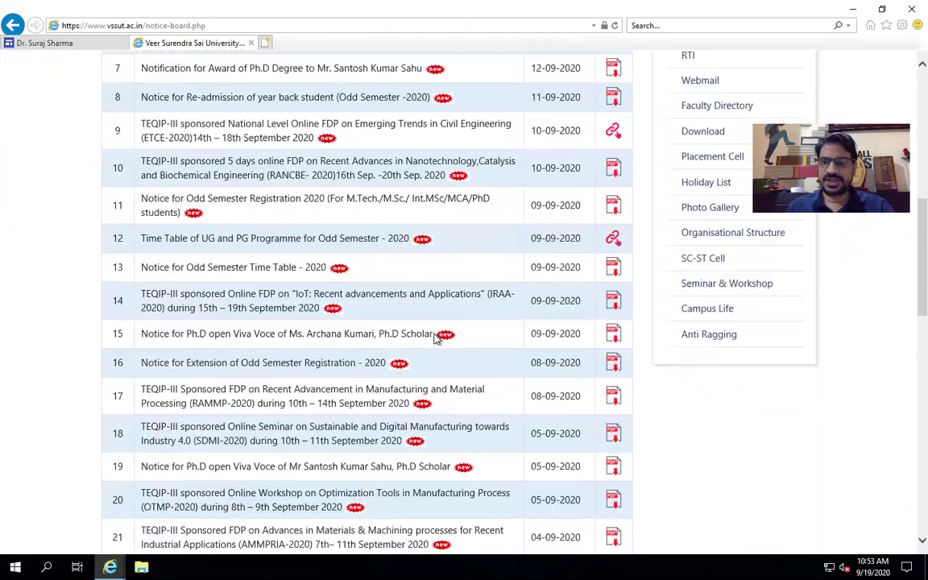
scroll(435, 332, "up", 15)
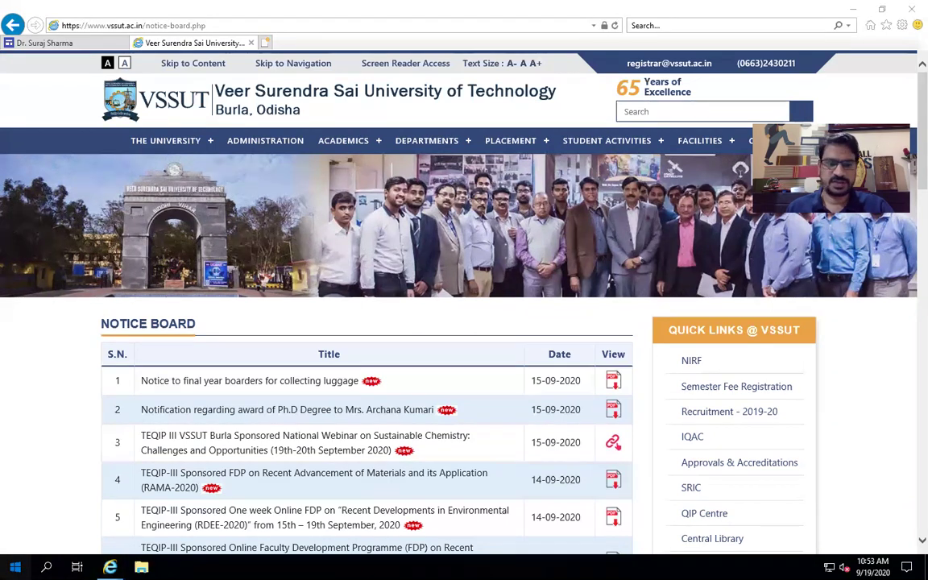
Show the Start menu's Power options, cancelling the Shut down reason prompt instead of shutting down.
left_click(15, 566)
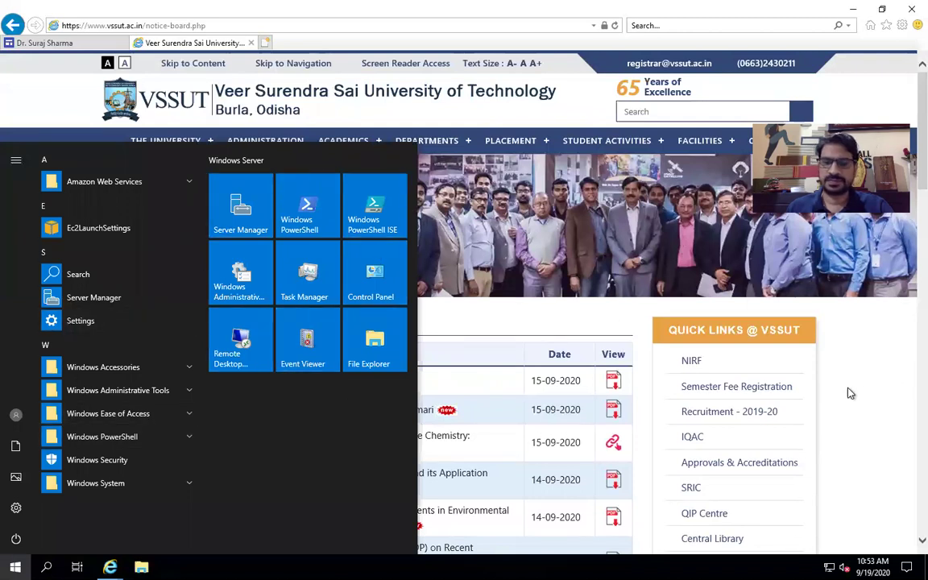
left_click(15, 567)
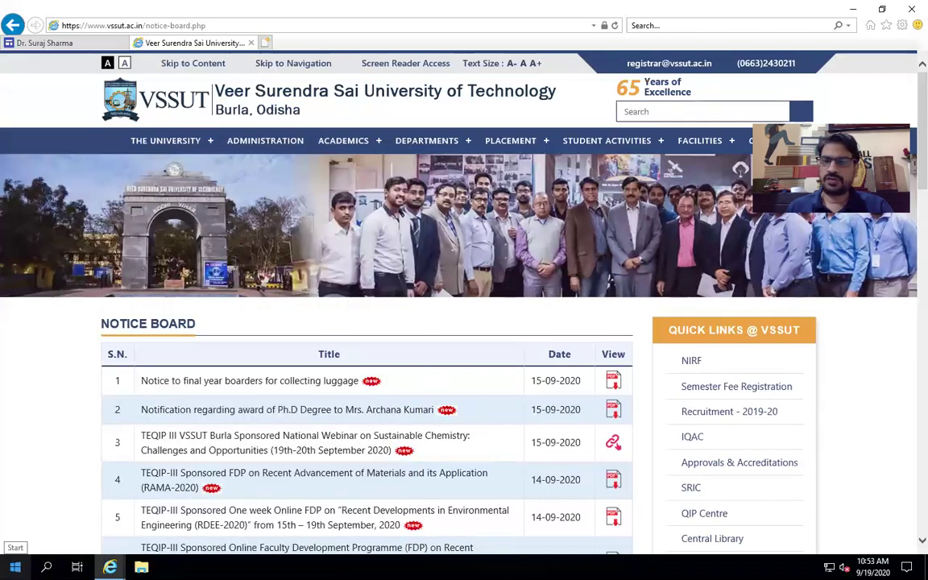
left_click(16, 567)
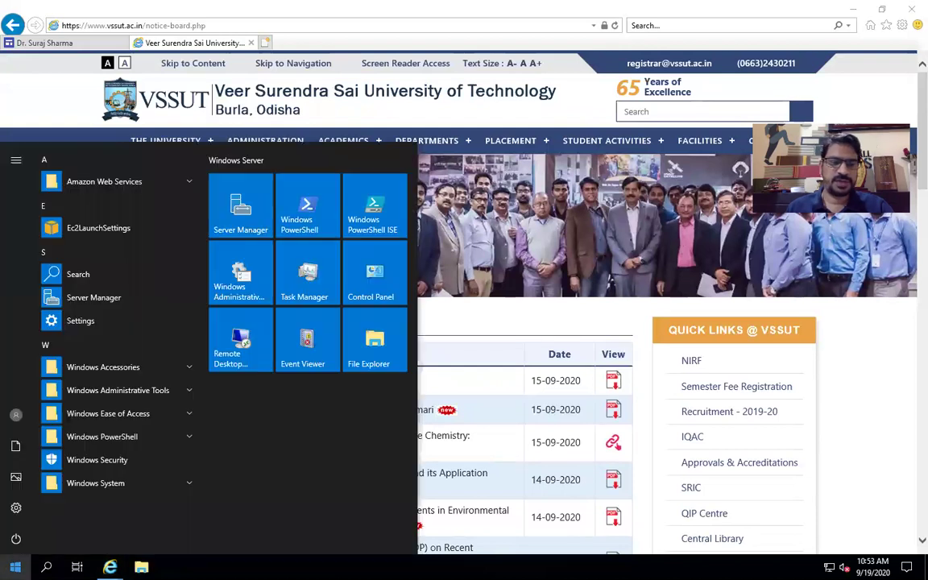
left_click(16, 539)
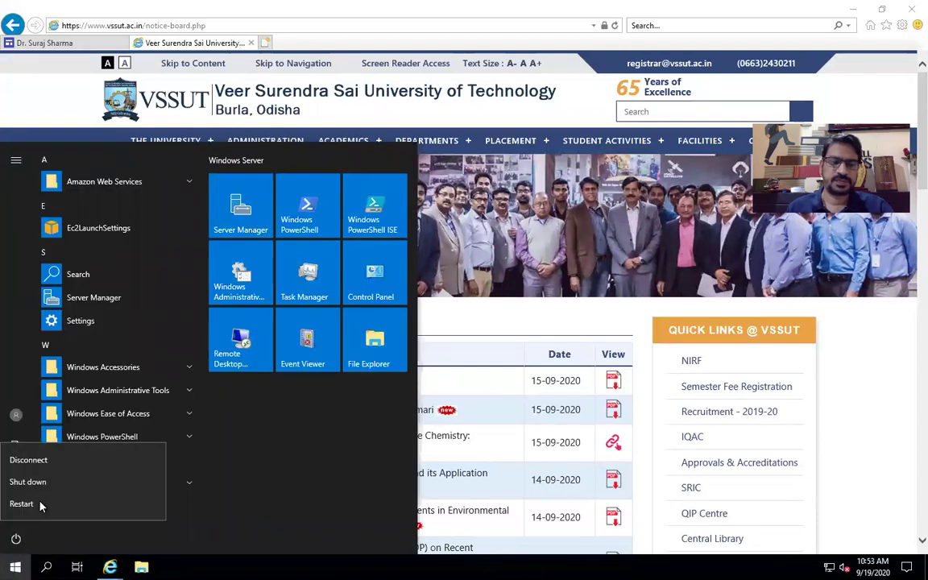
left_click(54, 482)
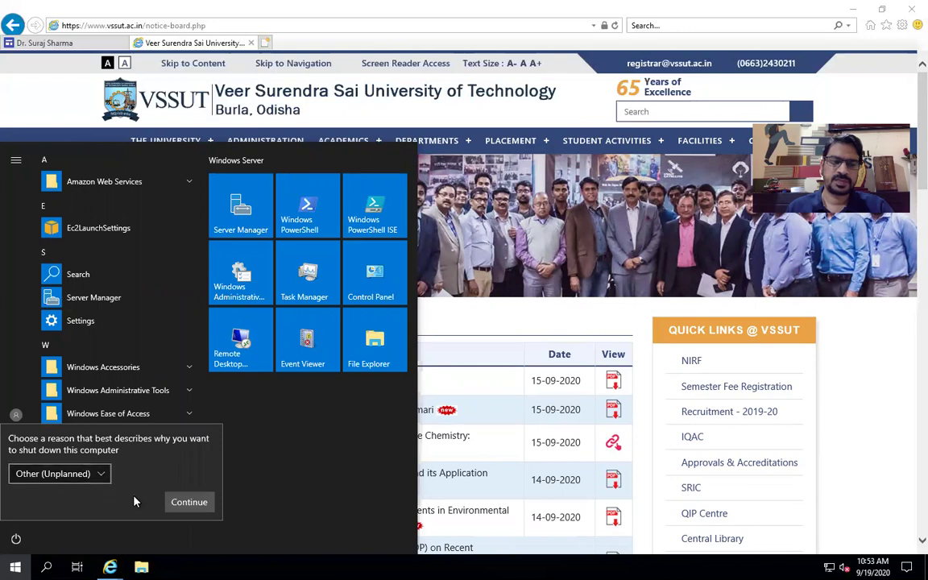
left_click(17, 539)
left_click(16, 538)
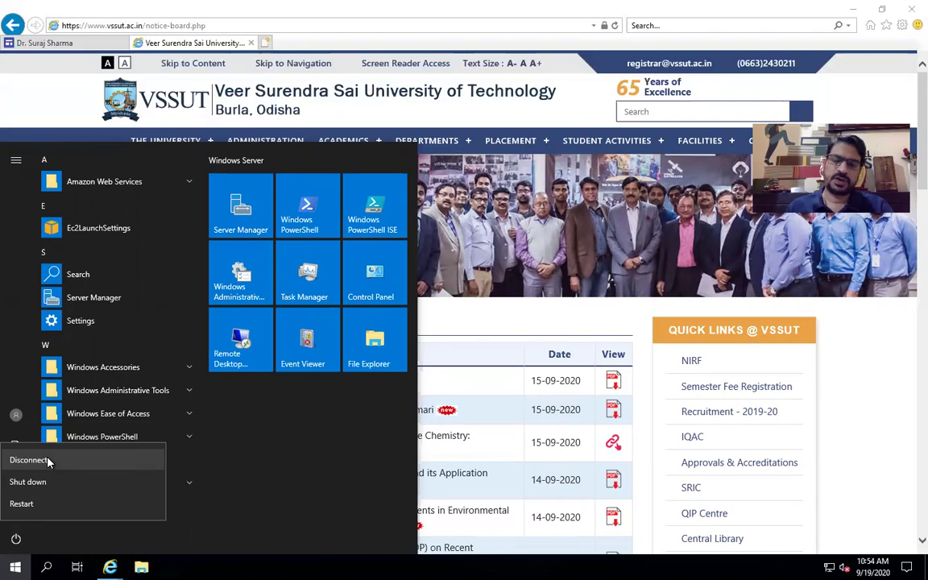
Disconnect, then reconnect via the downloaded .rdp file, accepting the certificate and pasting the account password.
left_click(48, 460)
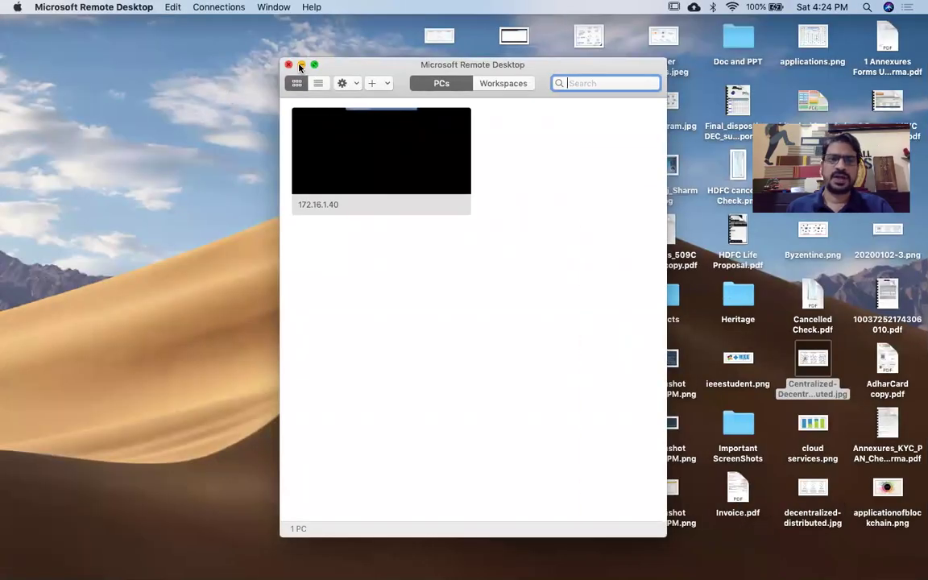
left_click(288, 66)
key("ctrl+Right")
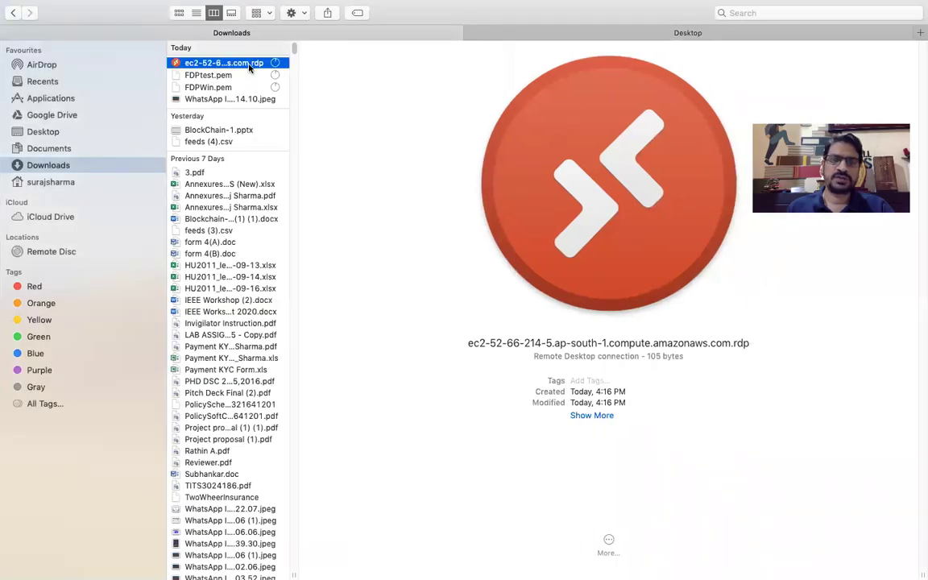
double_click(224, 62)
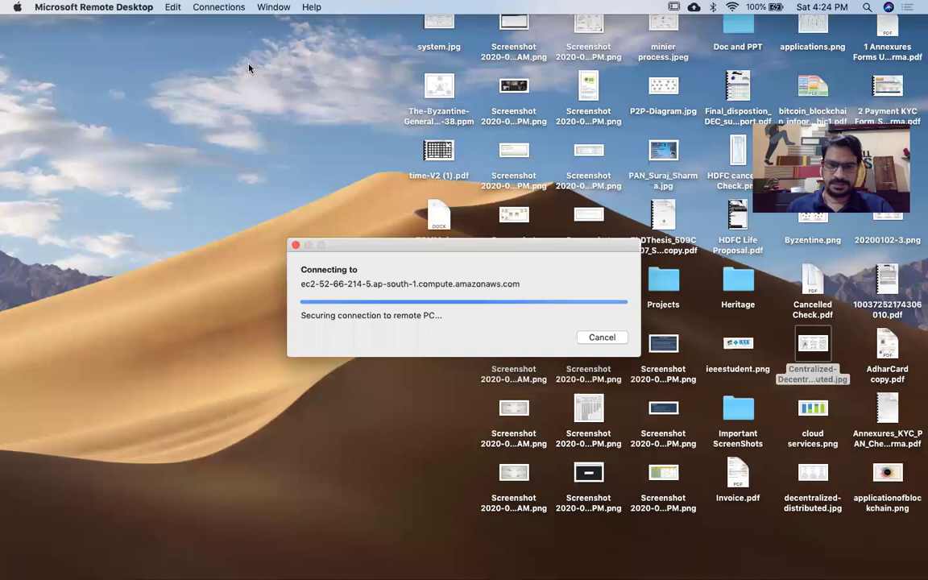
left_click(612, 344)
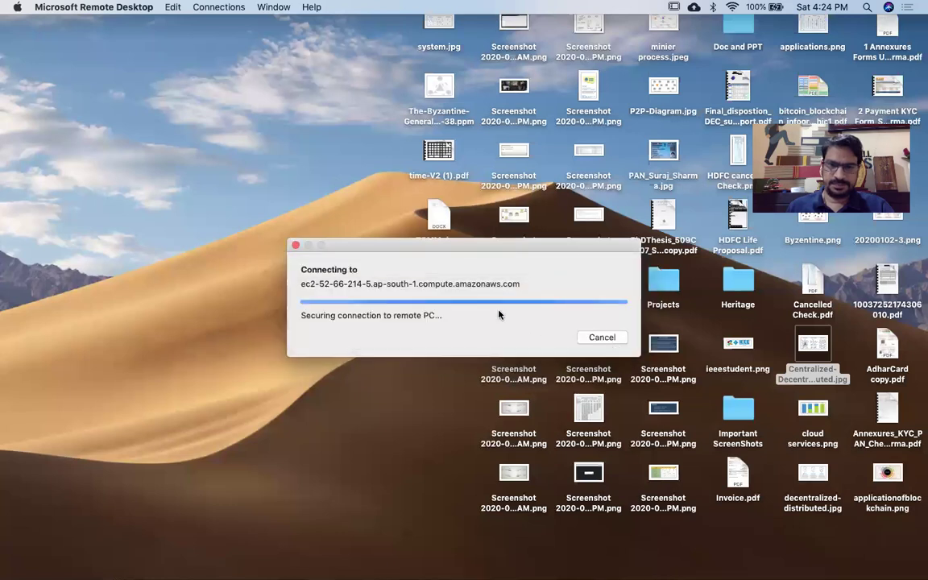
left_click(484, 358)
key("super+v")
left_click(567, 400)
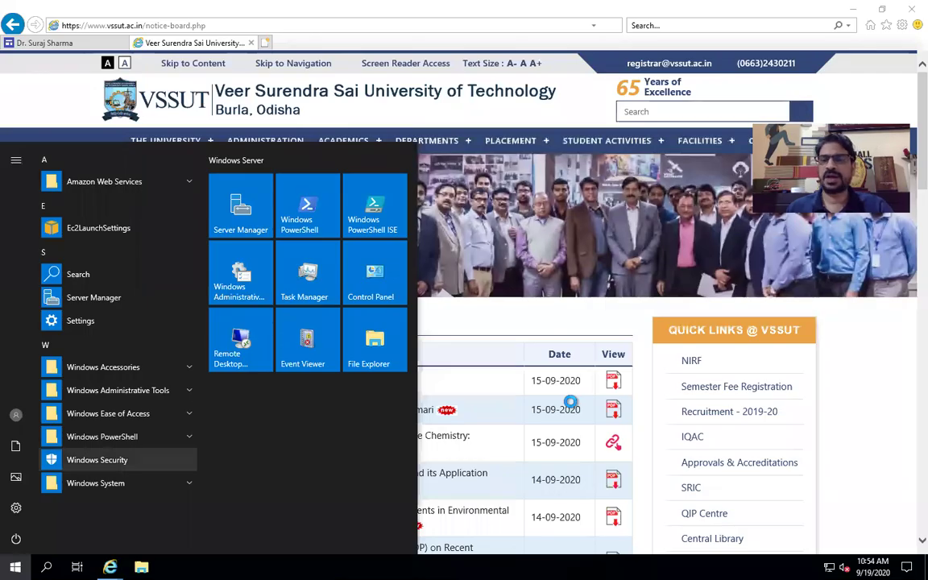
Disconnect the remote session again from Start > Power.
left_click(861, 395)
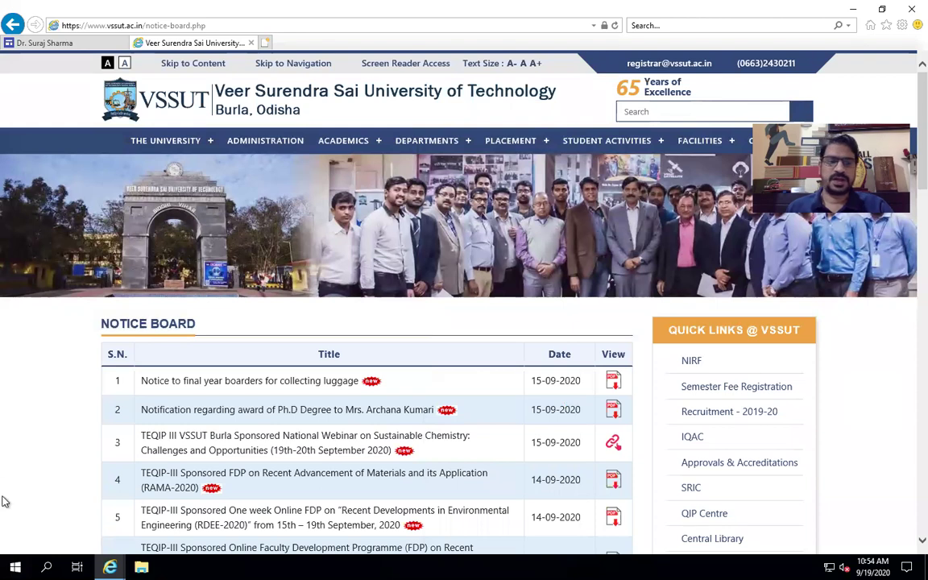
left_click(14, 567)
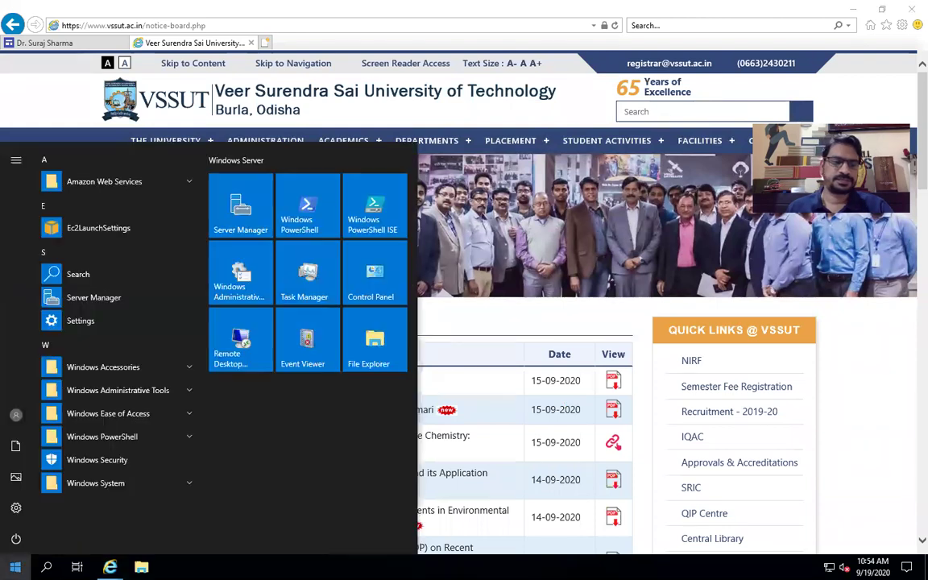
left_click(15, 538)
left_click(50, 460)
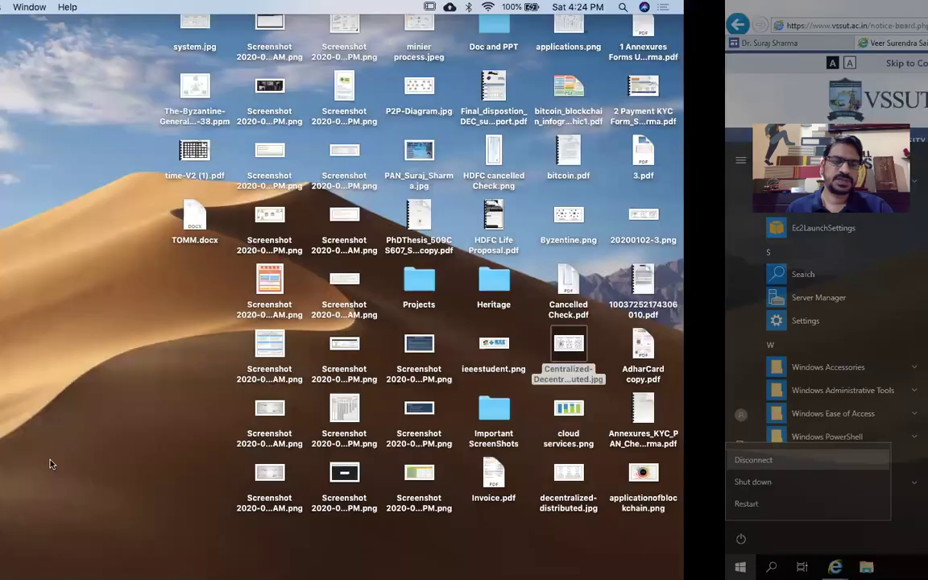